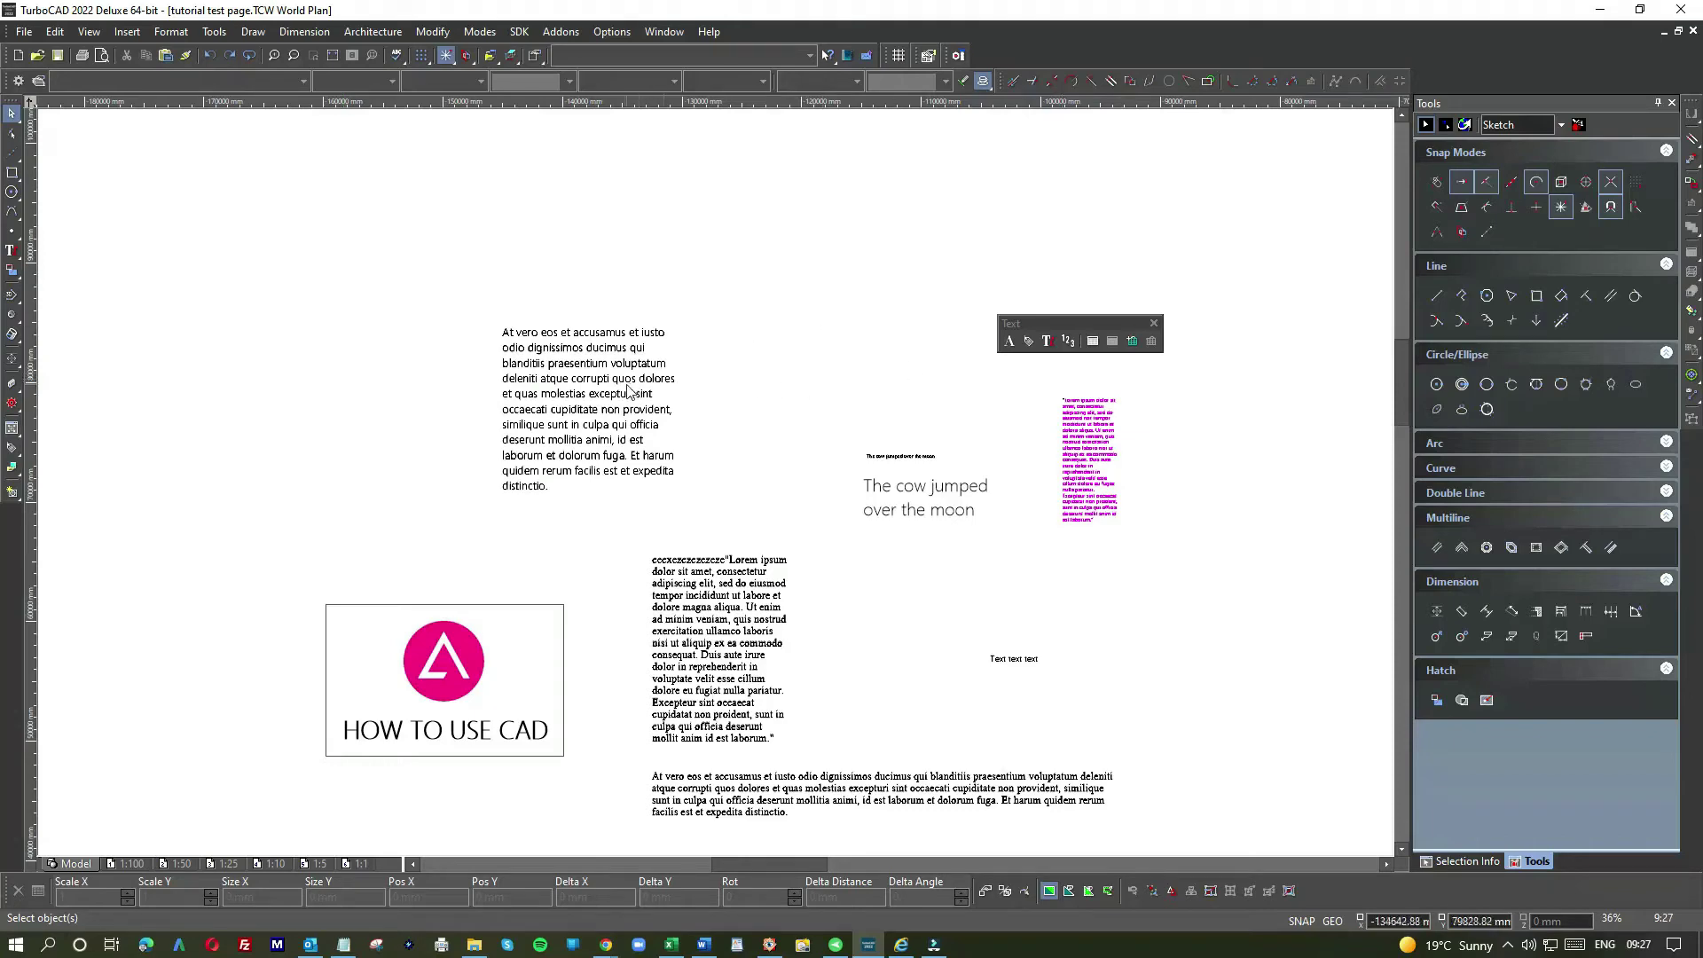
Nudge the upper-left Lorem paragraph slightly left and dismiss the news notification
click(551, 347)
drag(550, 404, 473, 404)
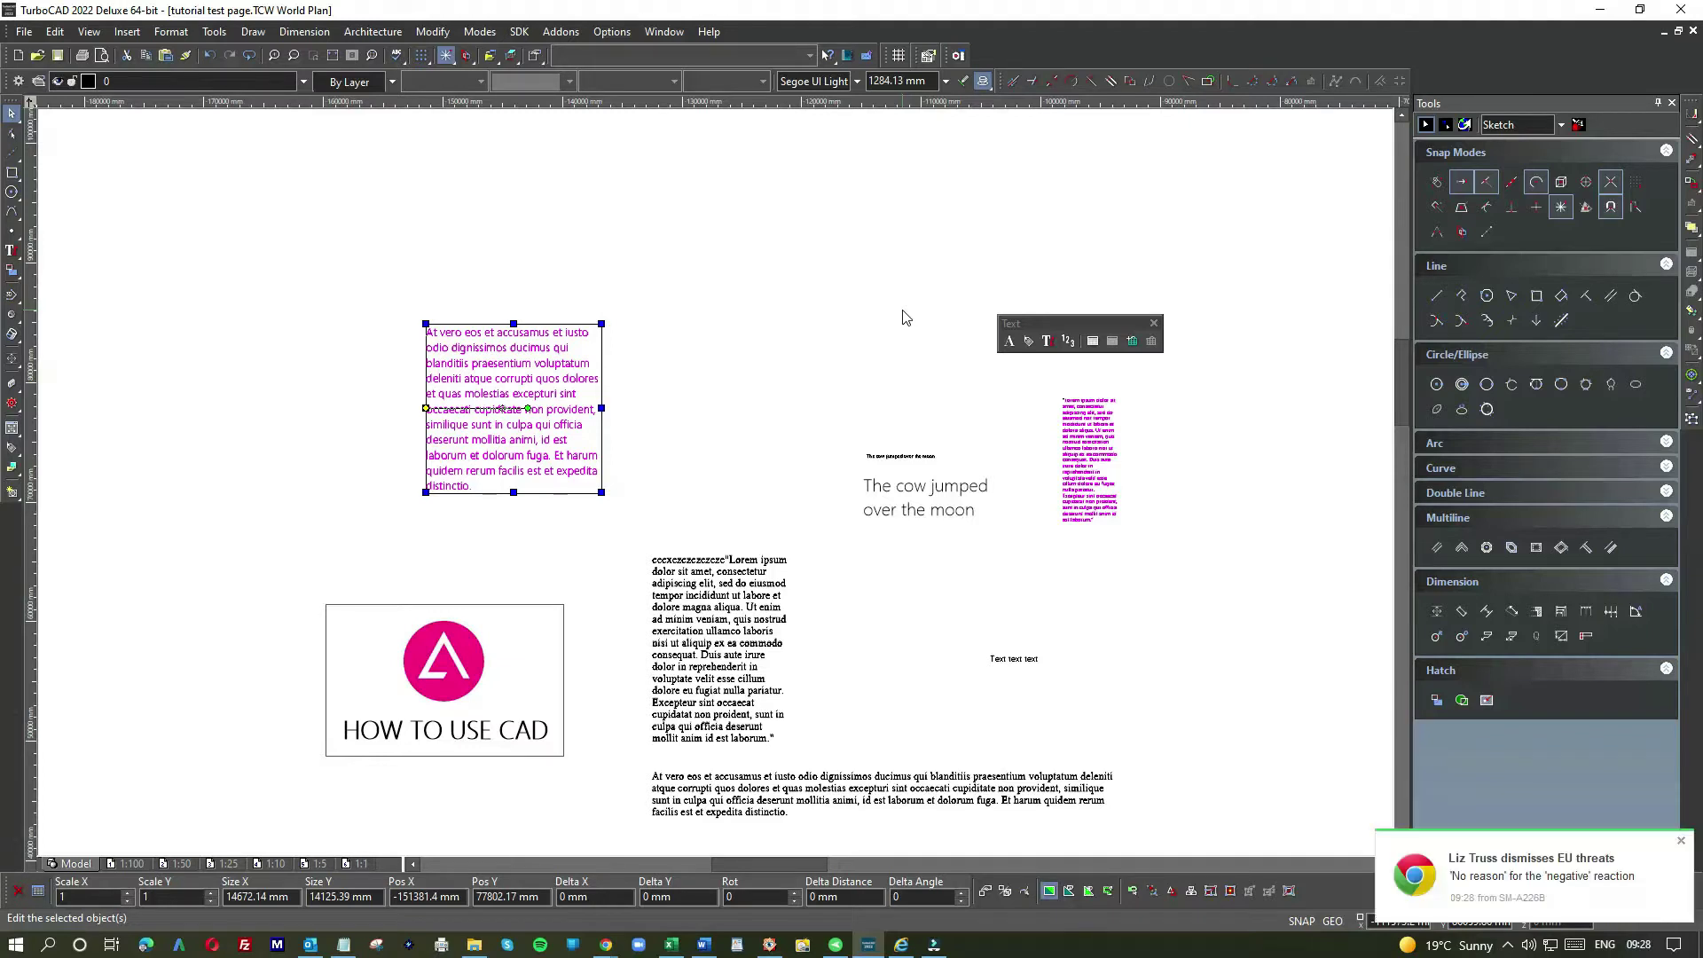
click(1680, 841)
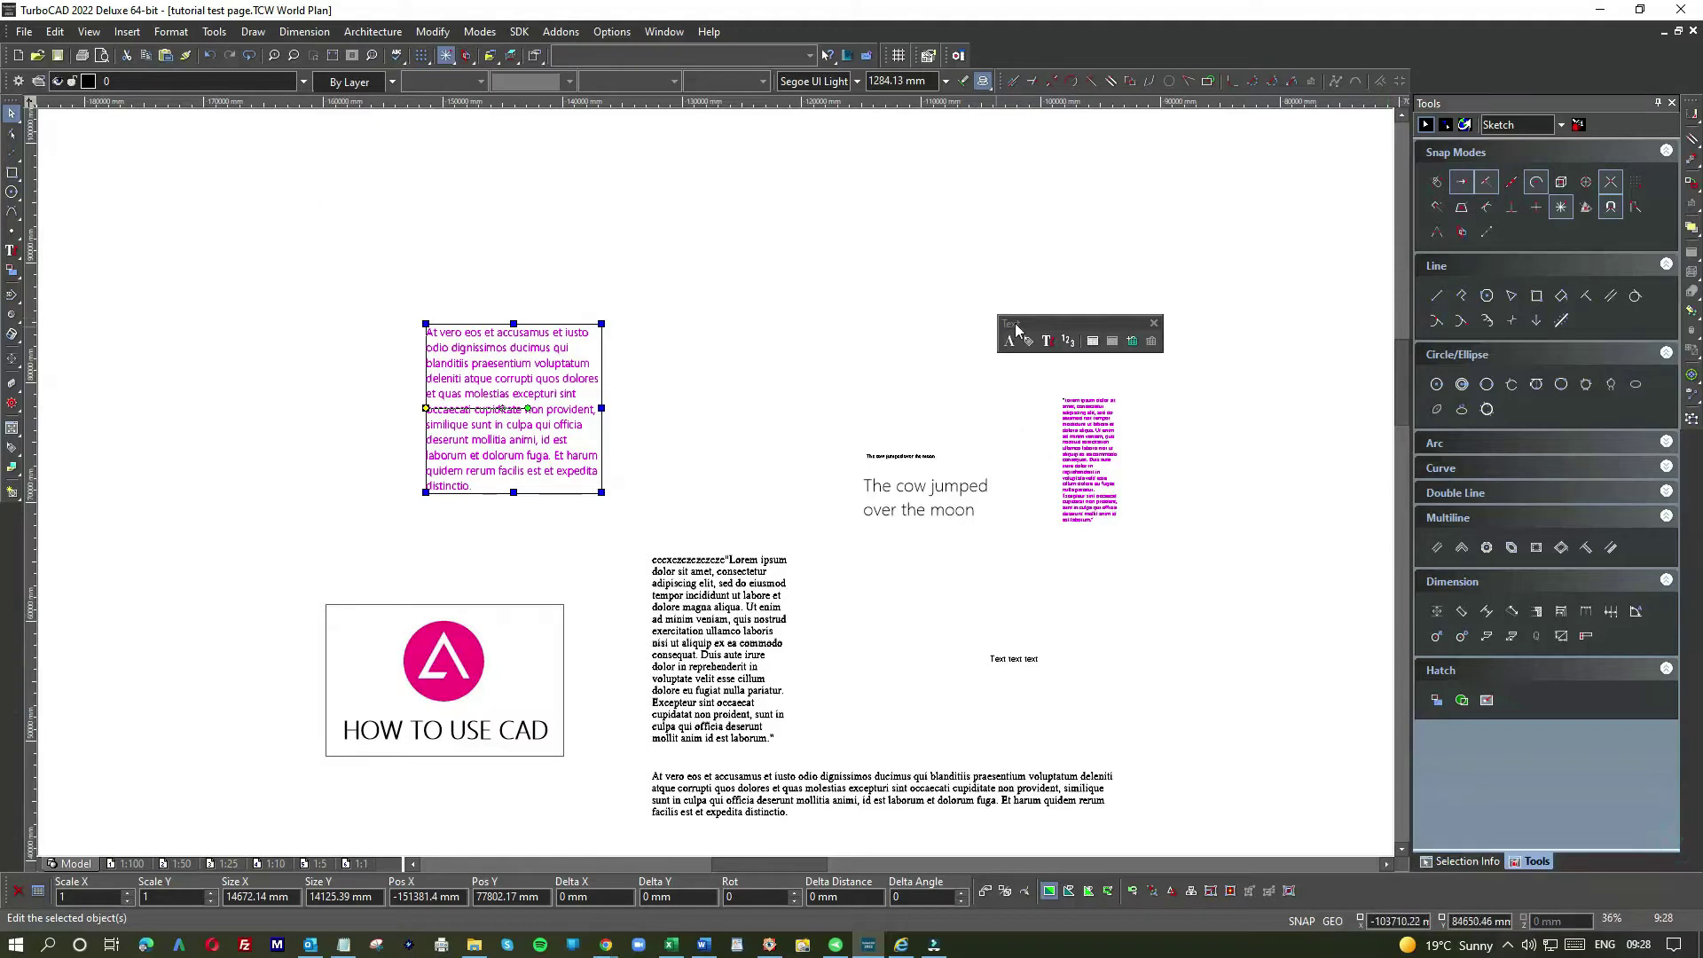
Start a new Normal Text entry at 400 mm height just above the paragraph
drag(1018, 324, 927, 277)
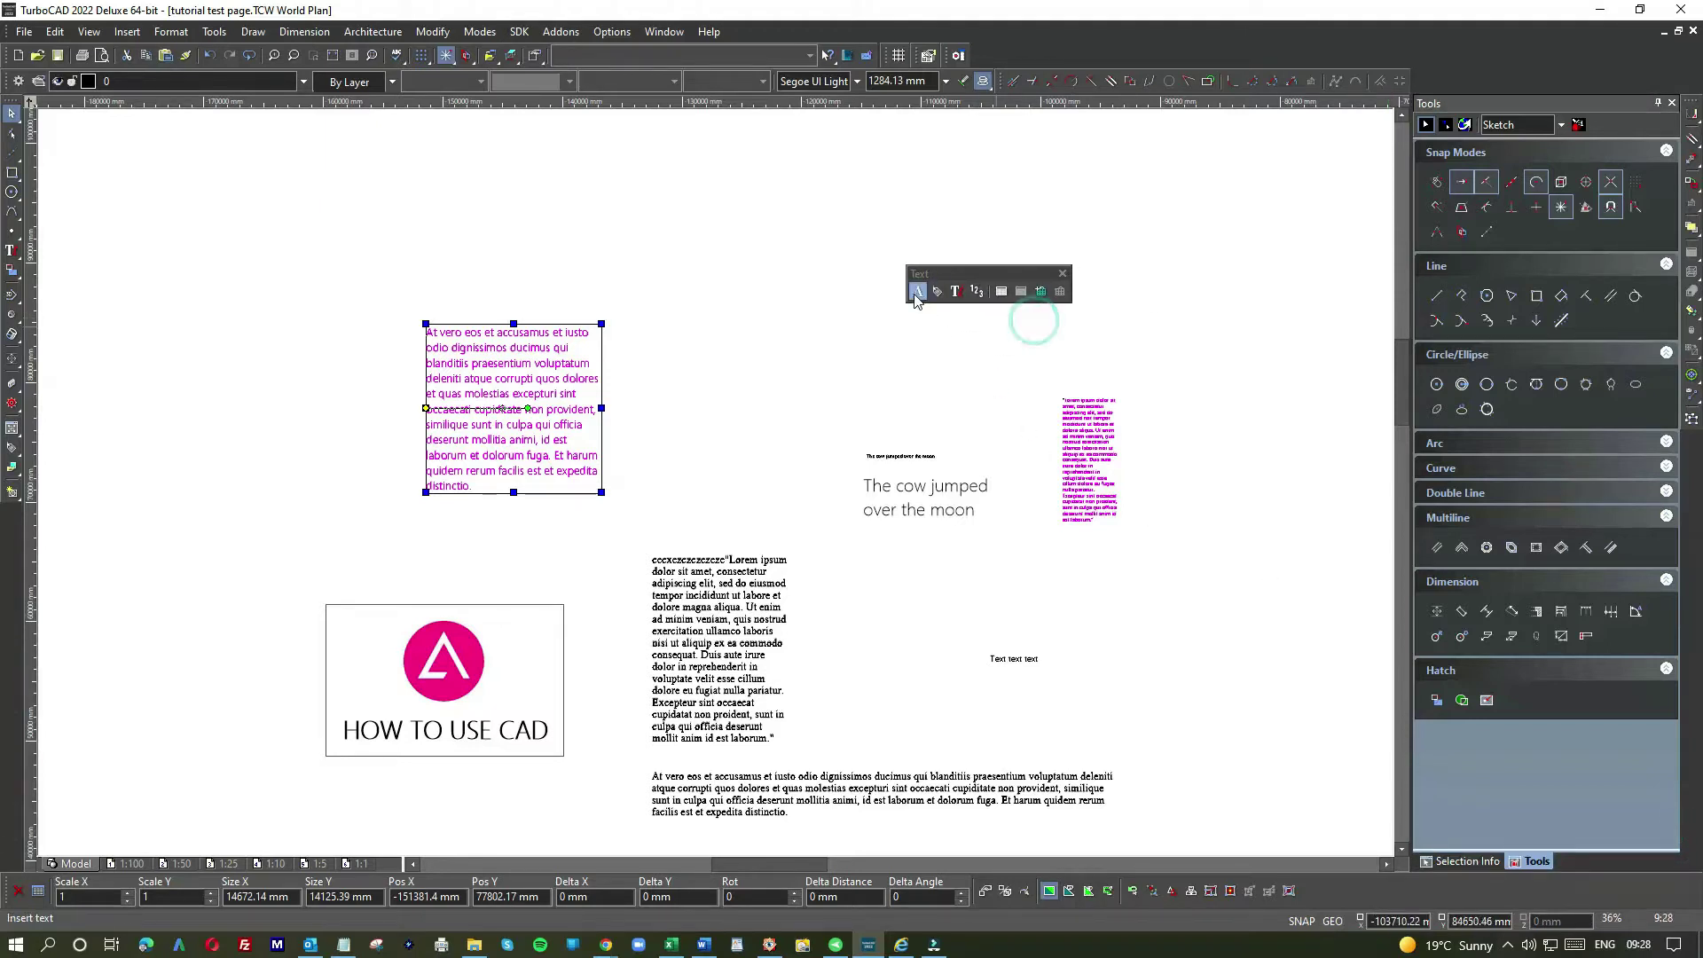
click(916, 291)
click(628, 254)
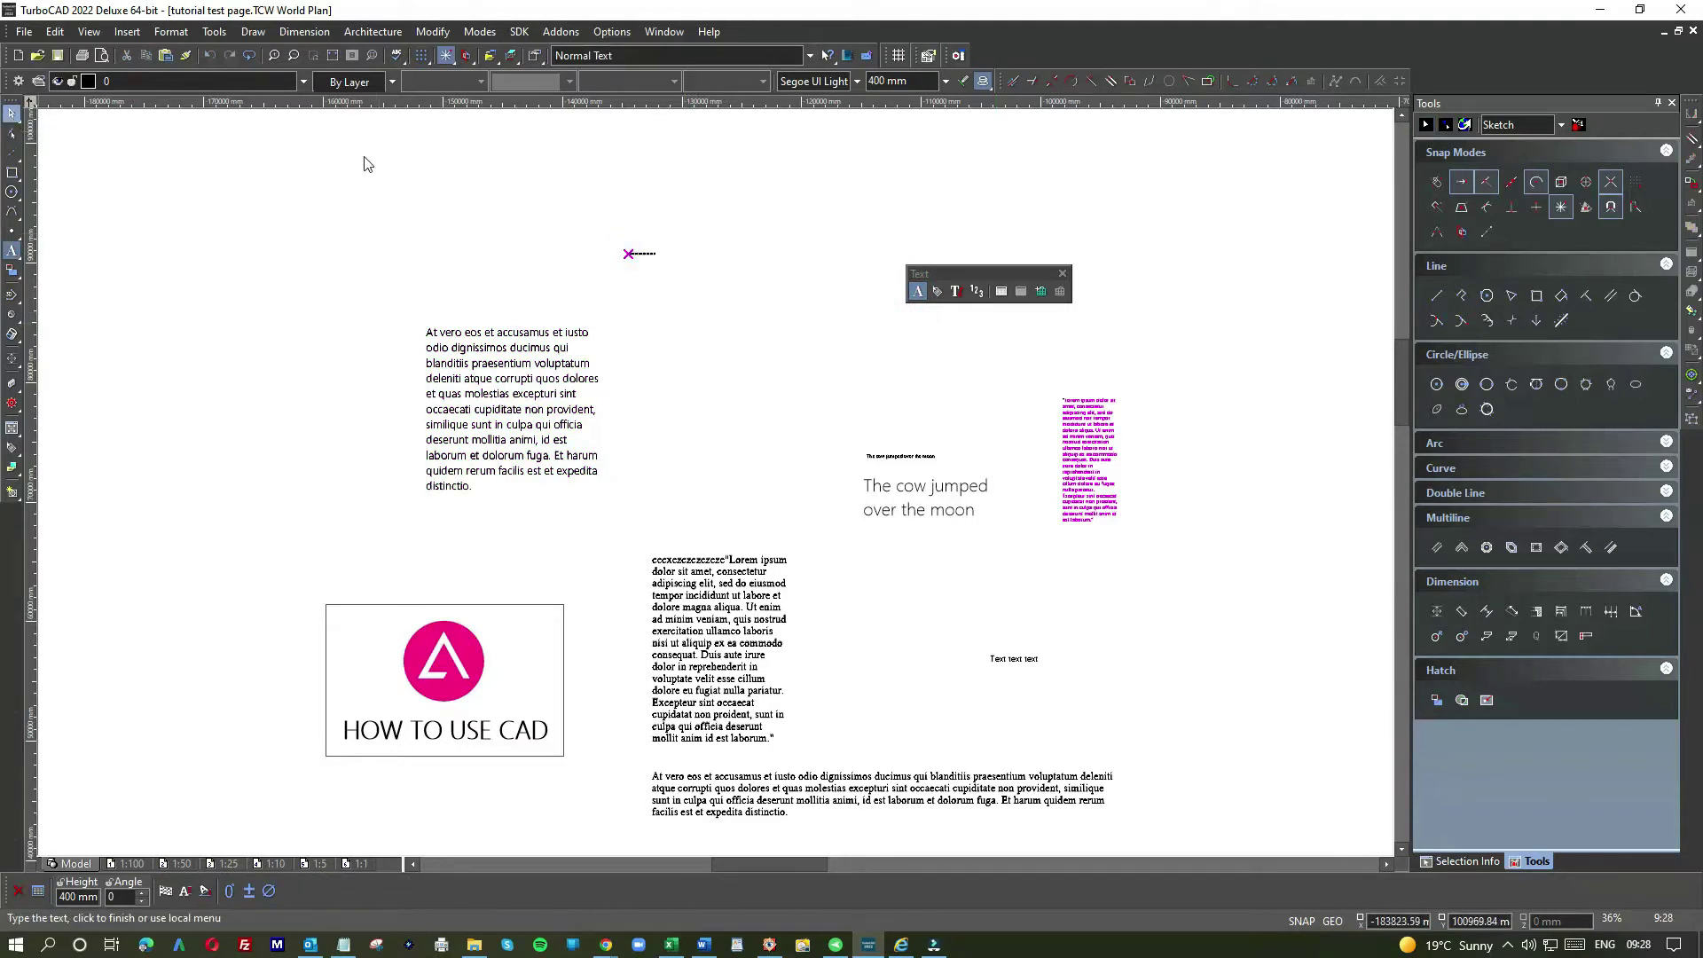
Finish the 'sdsdsdsdsdsdsd' text and stretch it taller with its bottom handle
click(625, 253)
scroll(627, 222, up, 9)
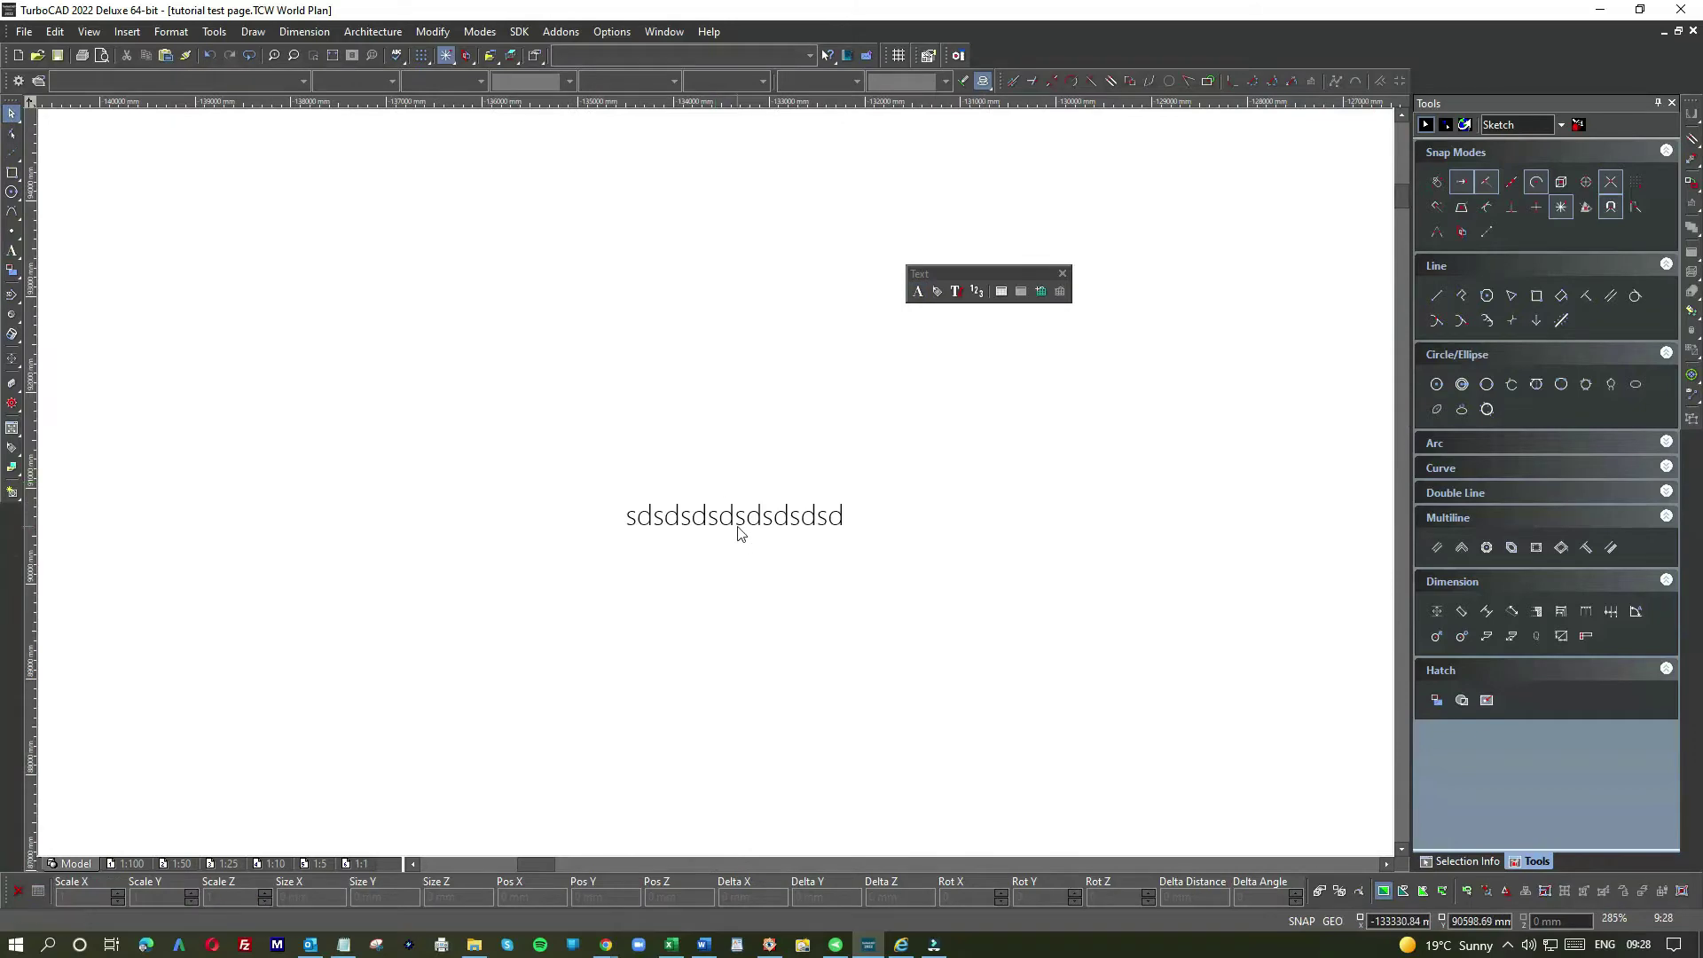
click(741, 532)
drag(735, 534, 740, 725)
scroll(687, 457, down, 9)
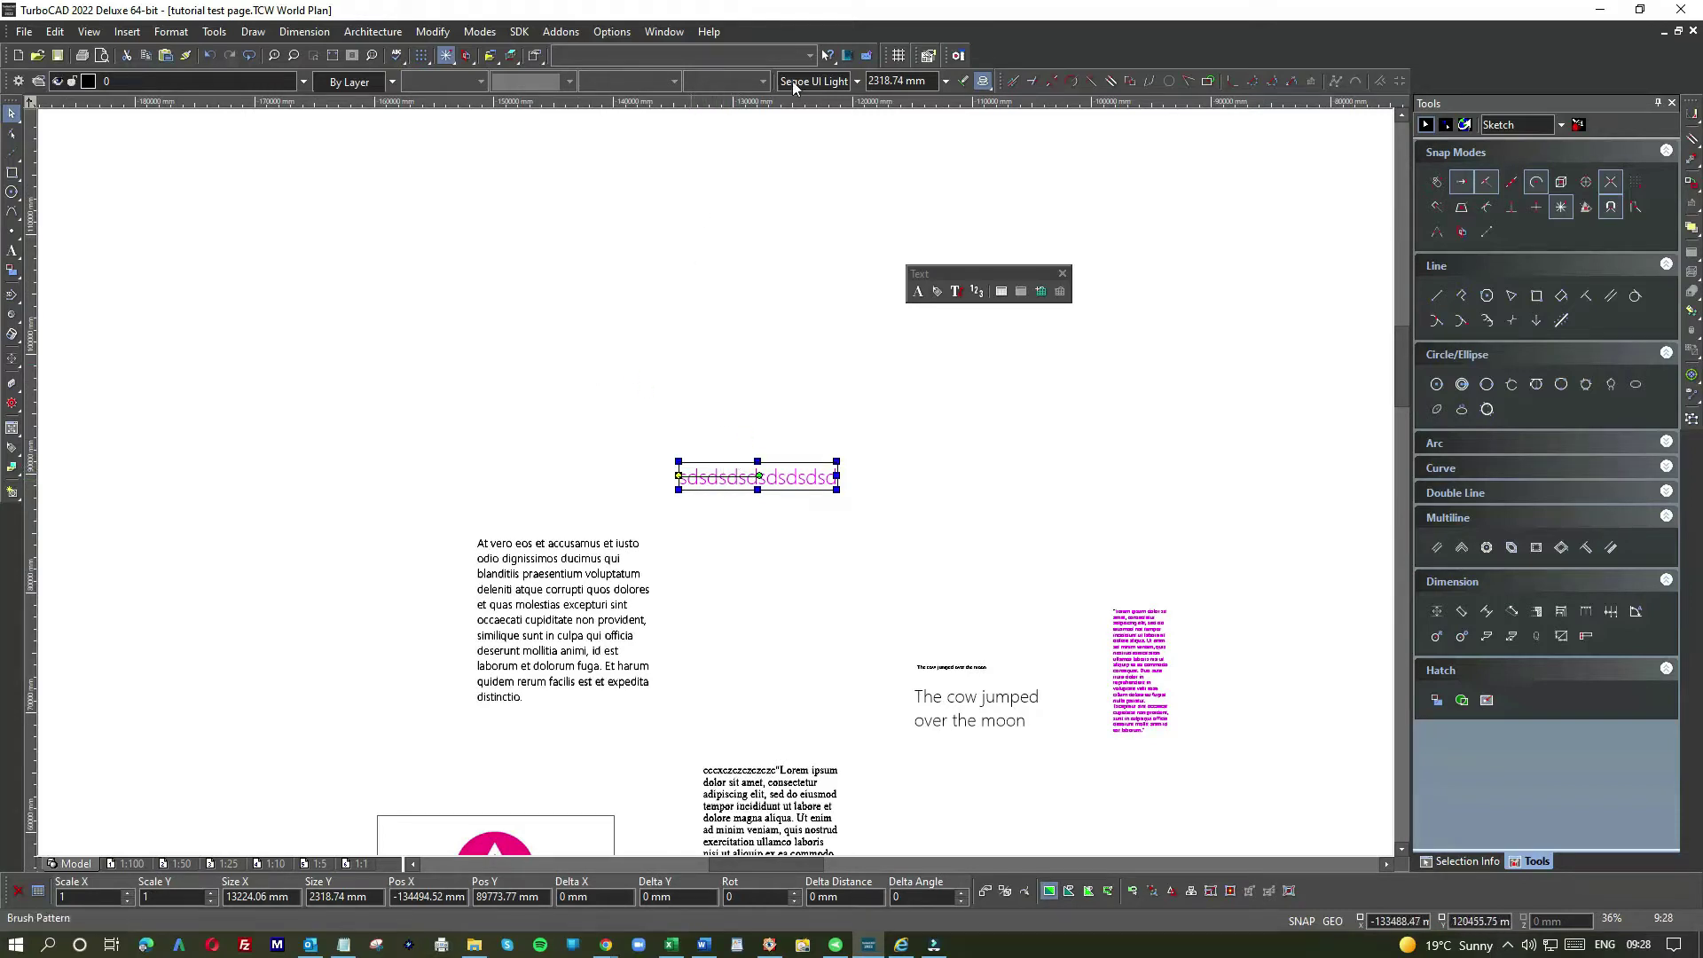
Open the new text's Properties, view the Text page and confirm with OK
double_click(800, 476)
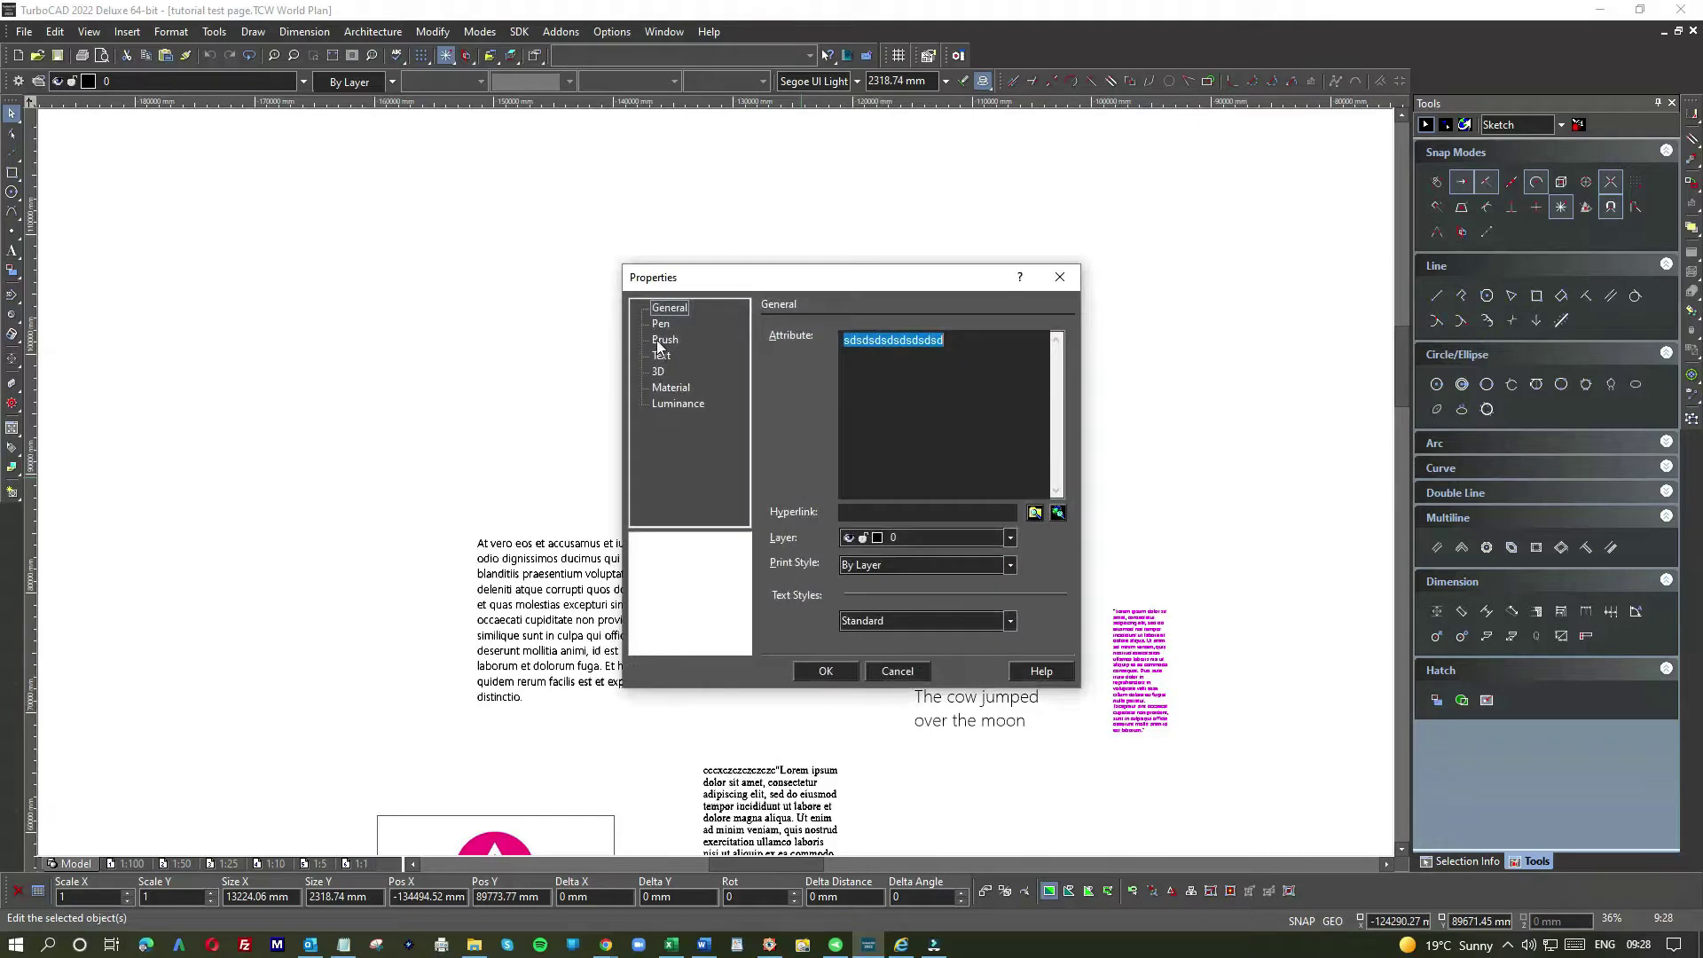
click(658, 353)
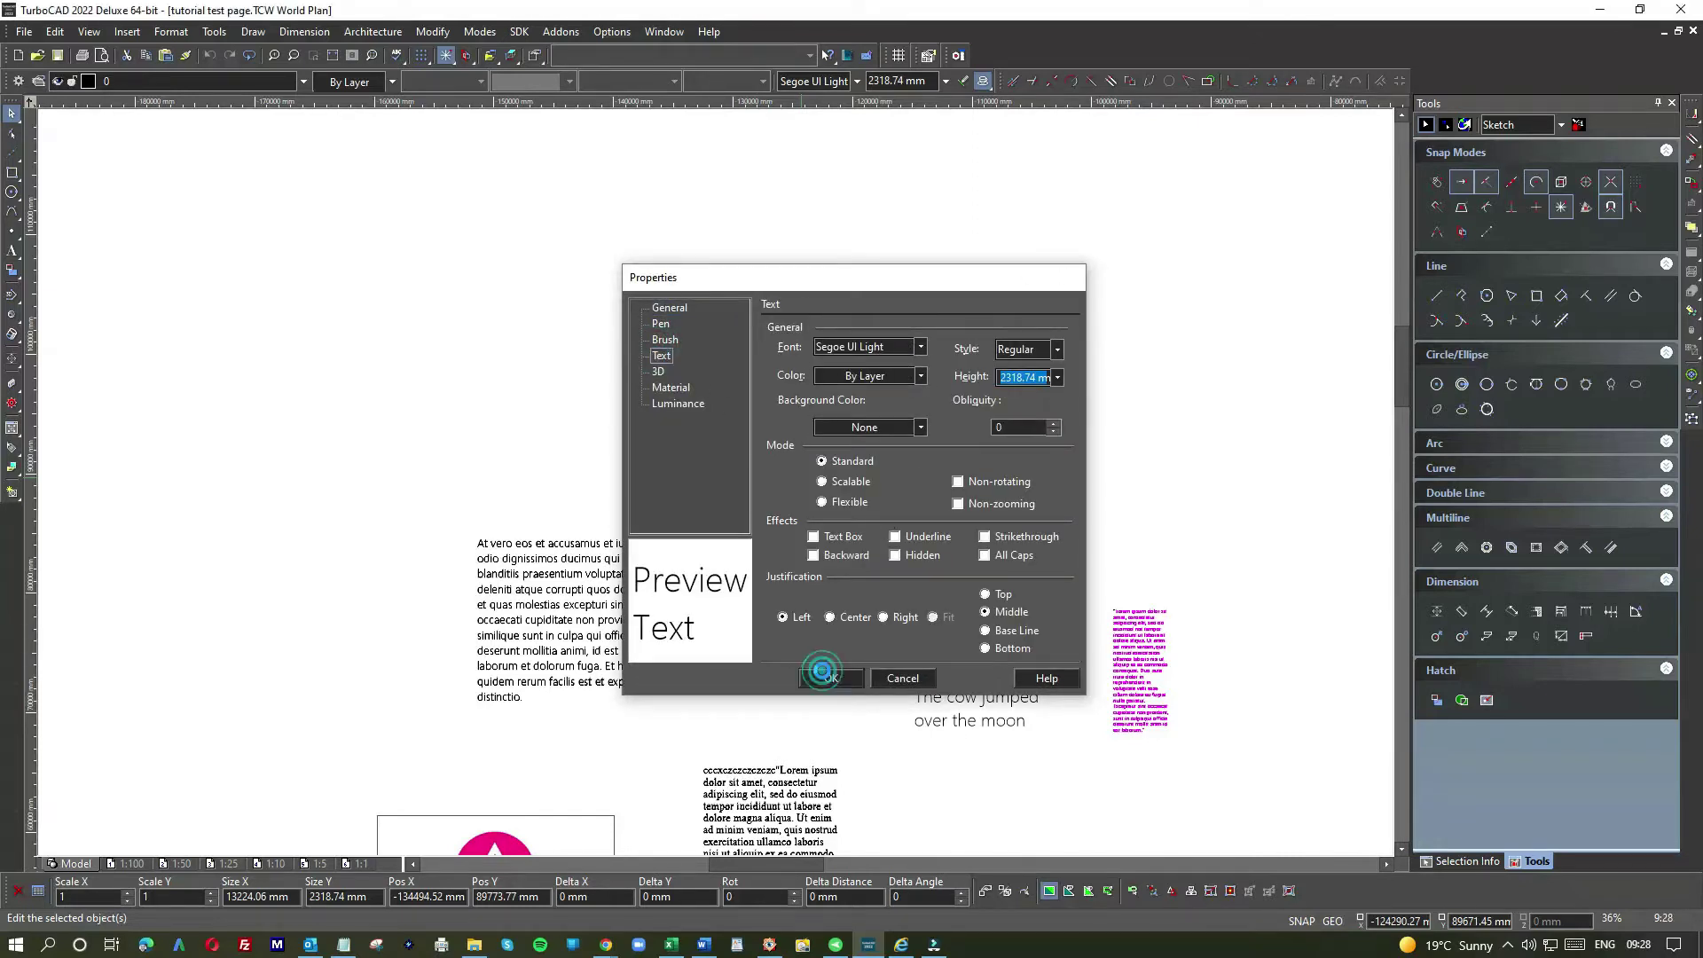
click(831, 678)
click(786, 514)
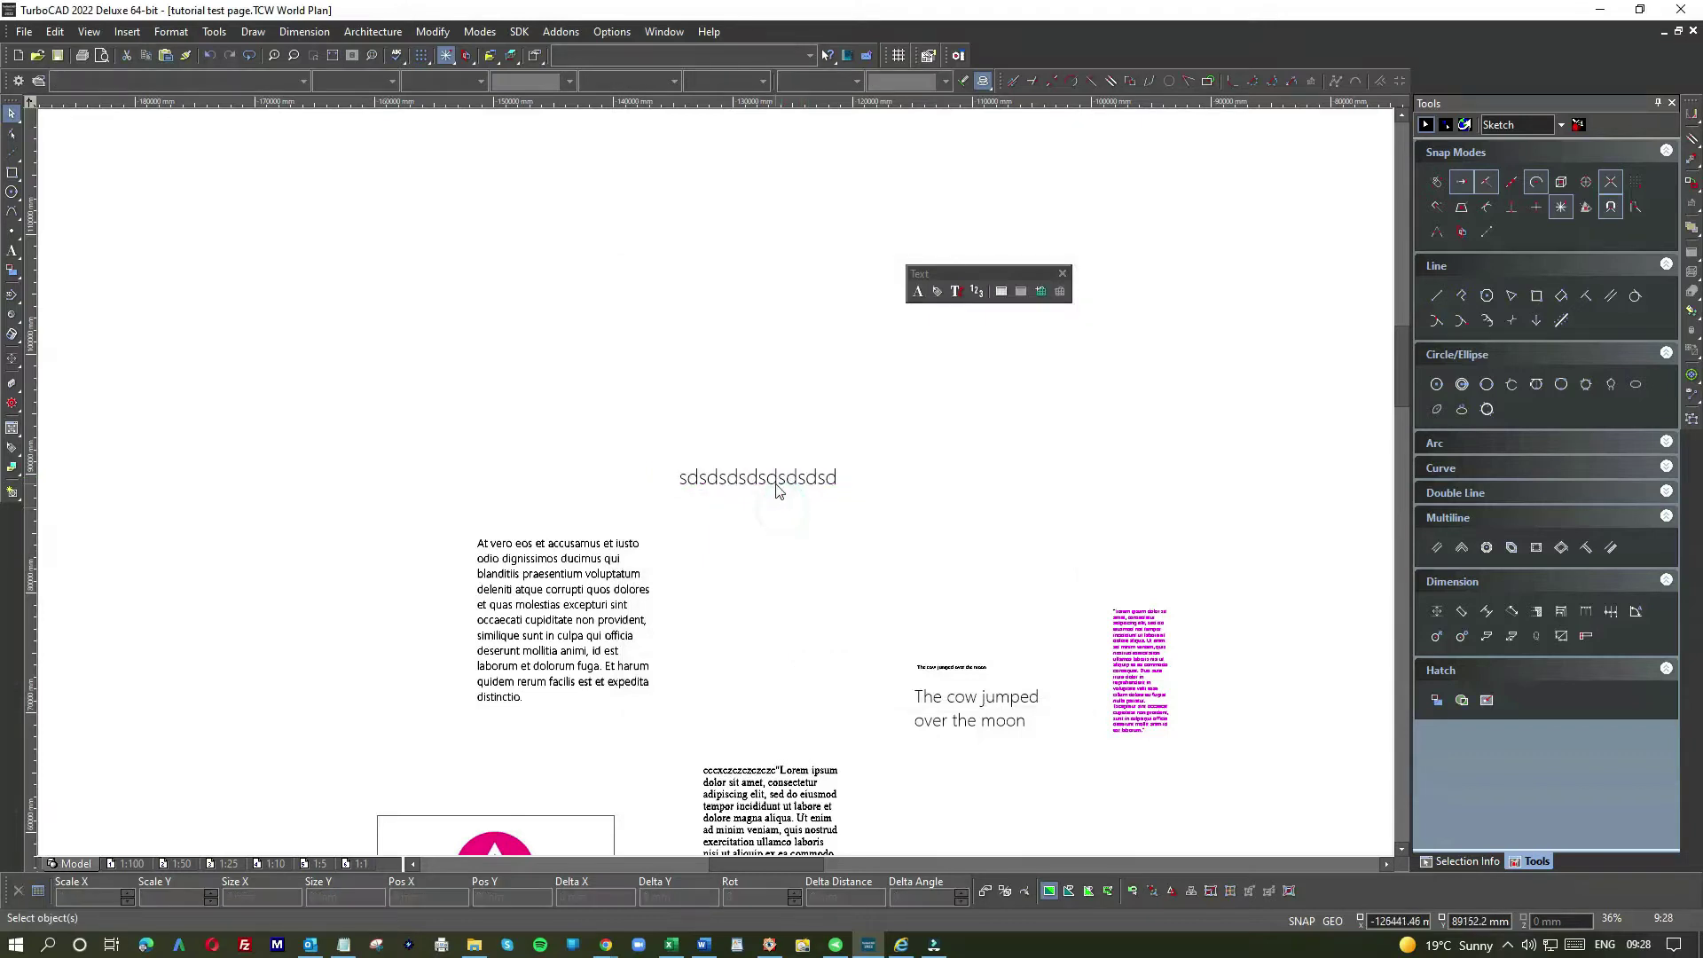
Move the 'sdsdsdsdsdsdsd' text higher above the paragraph, then select the left Lorem paragraph
click(774, 483)
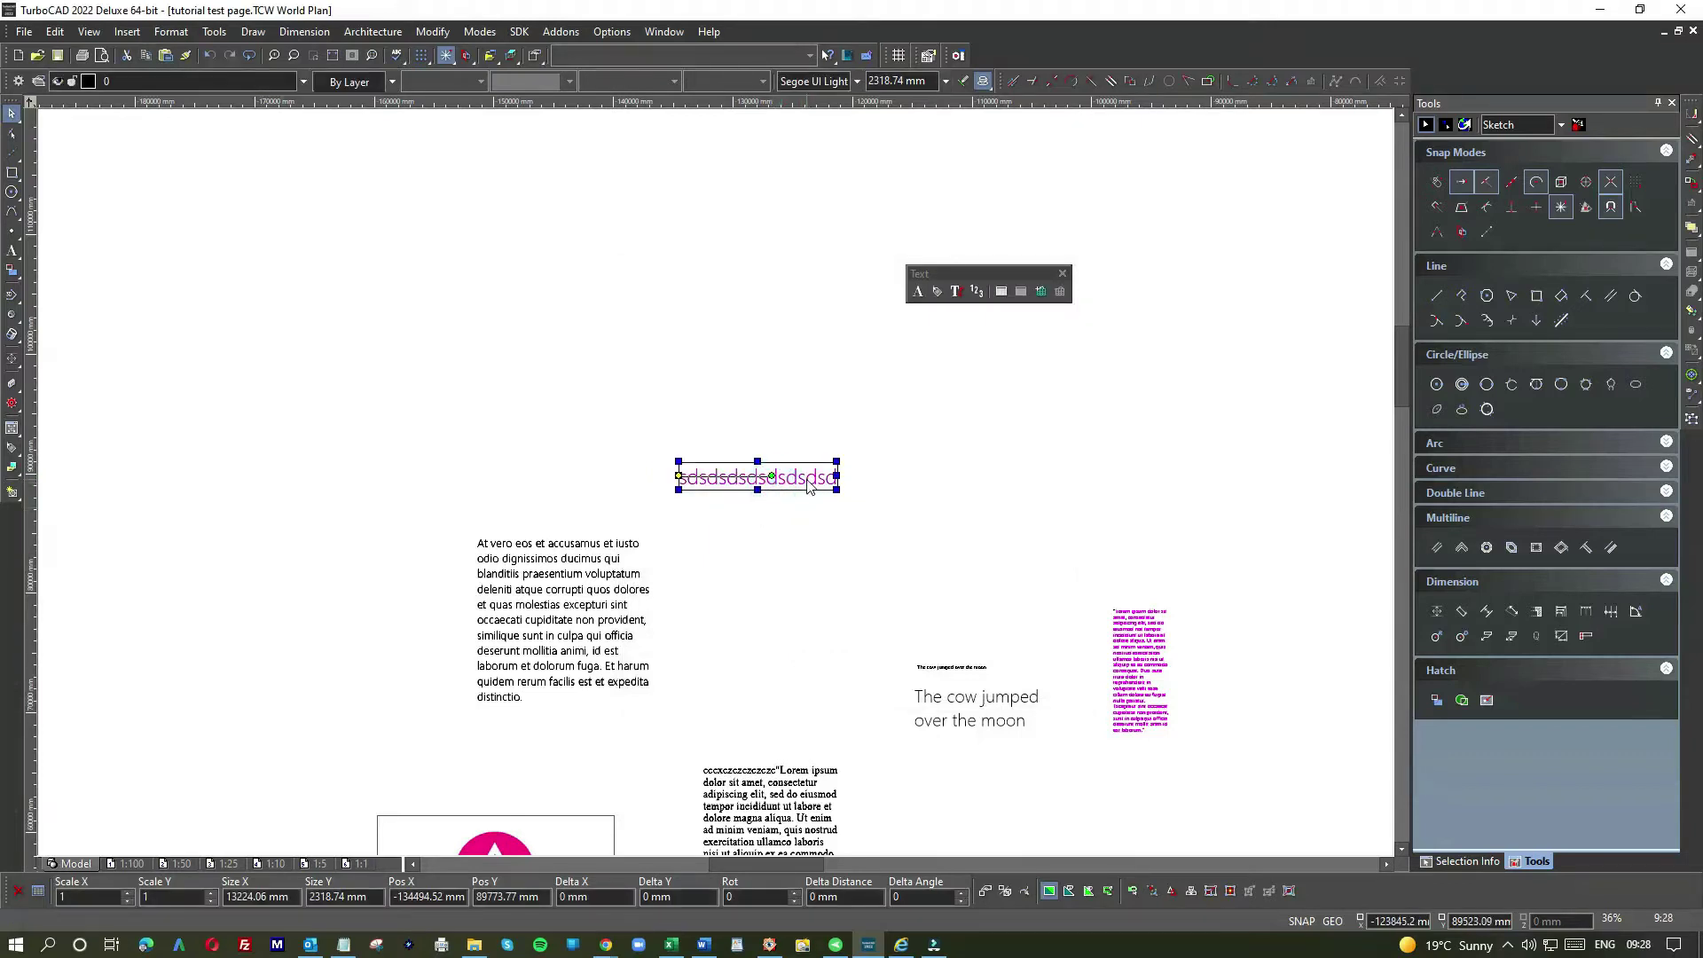
drag(784, 479, 766, 384)
click(854, 391)
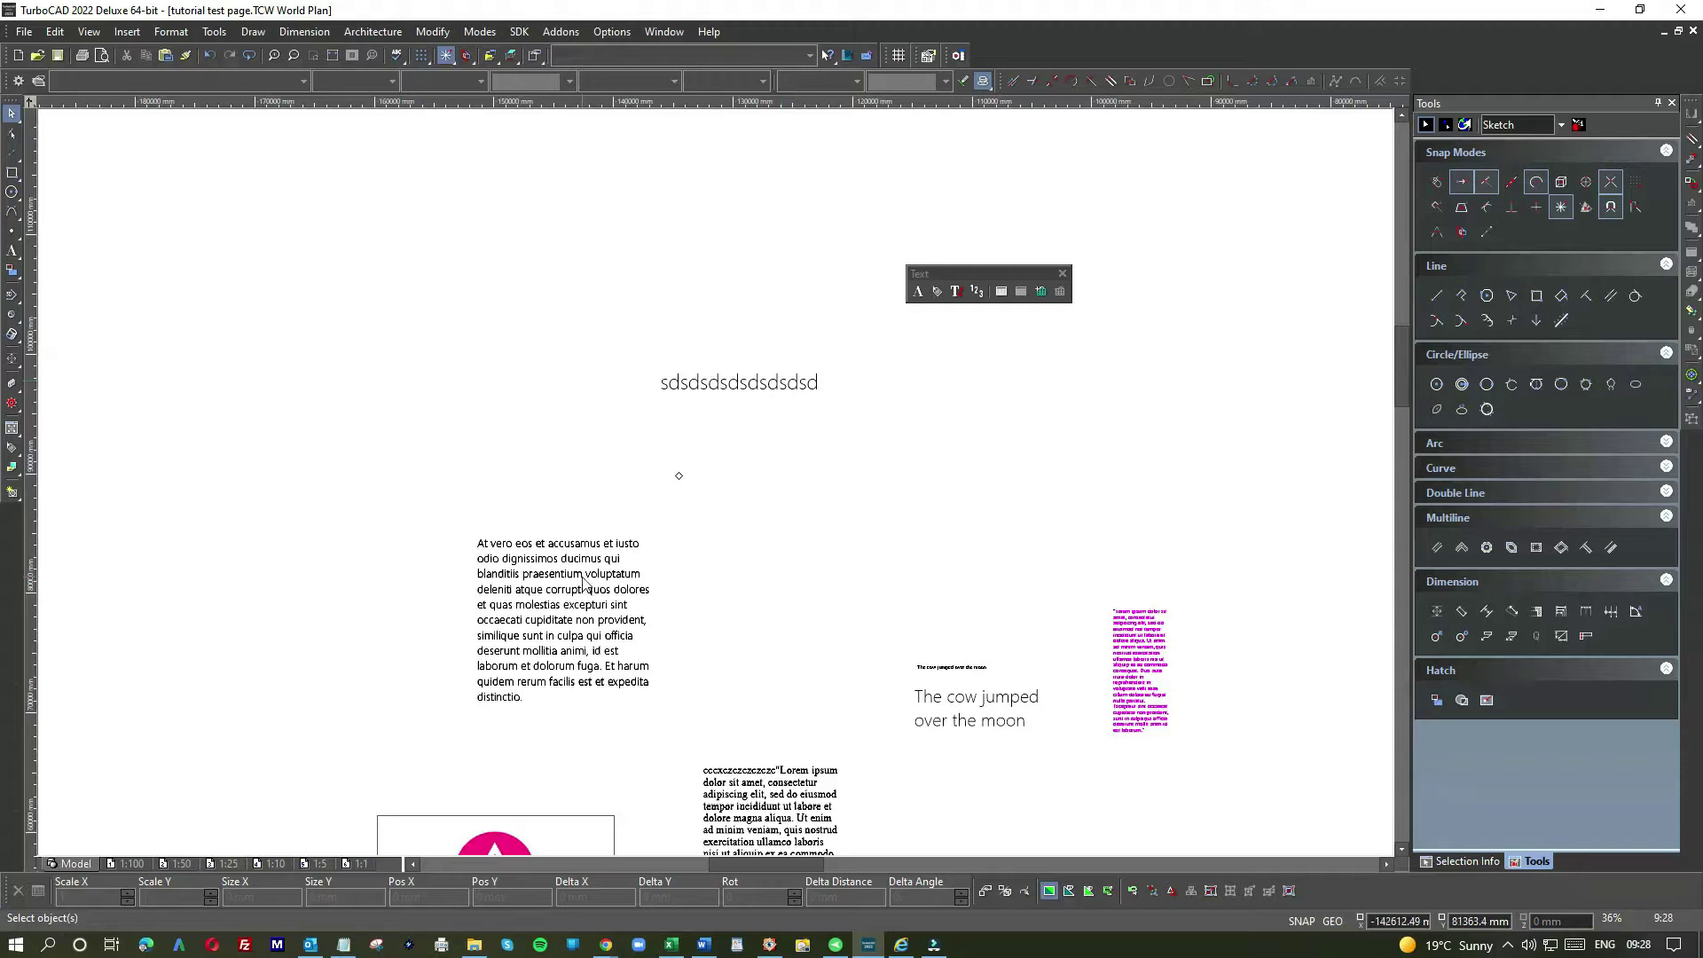
click(578, 618)
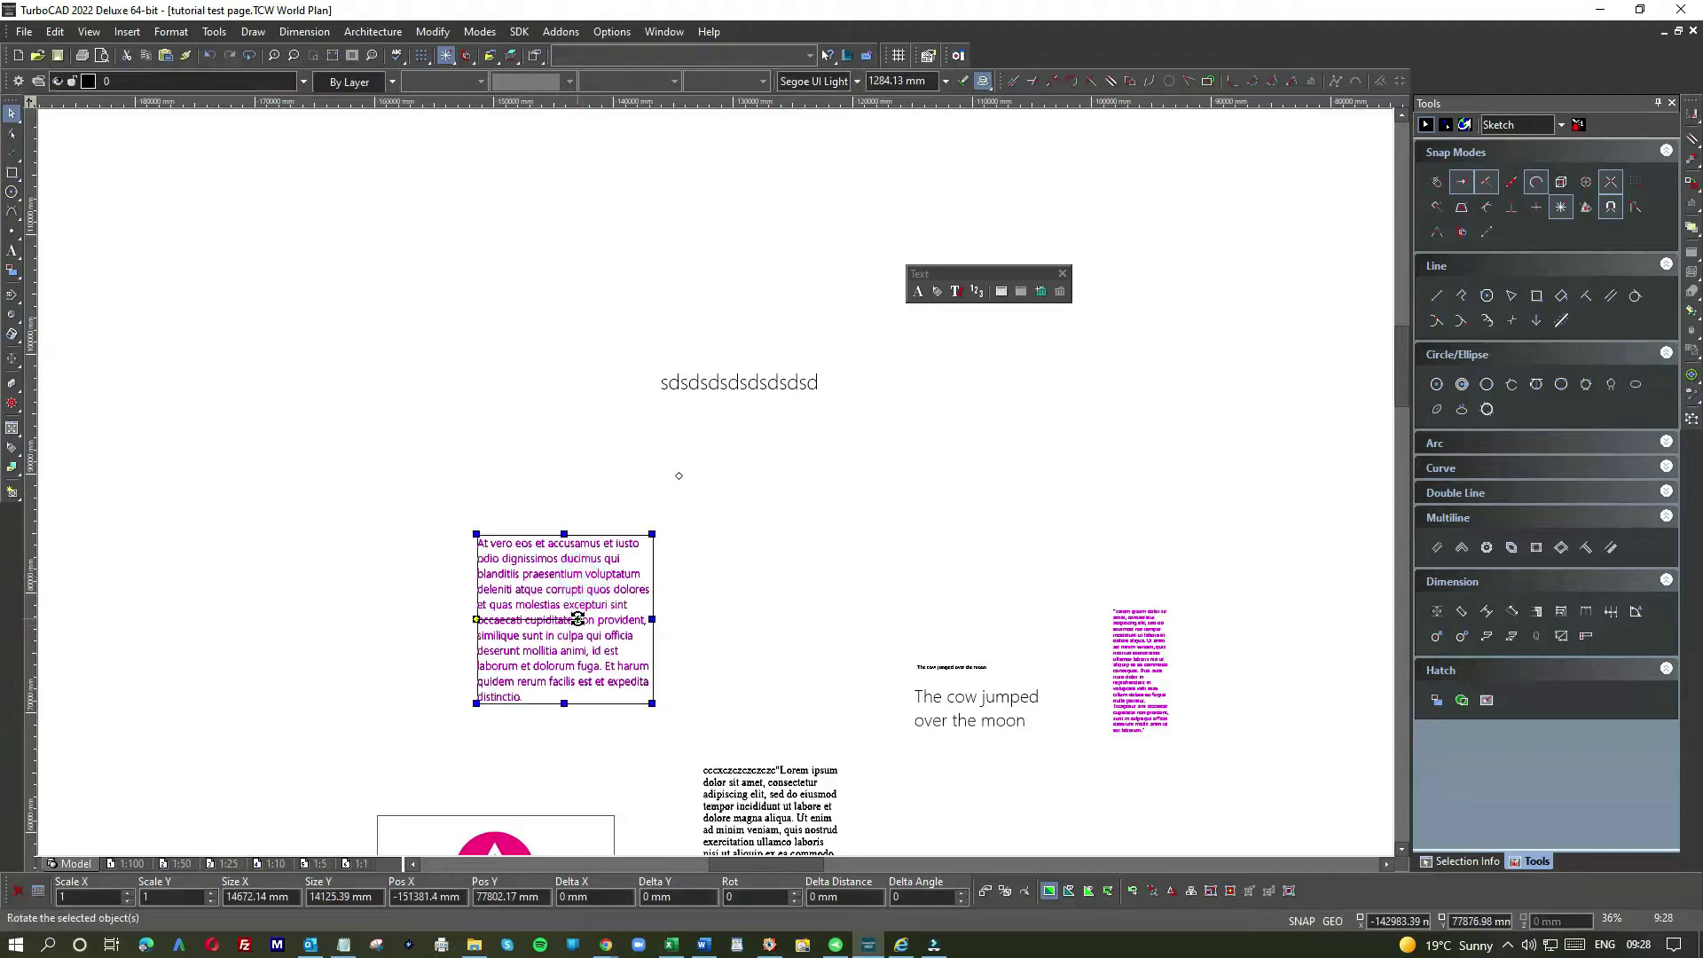
Copy the whole Lorem ipsum quote from 'the cow jumped over the moon.txt' and return to TurboCAD
key(alt+Tab)
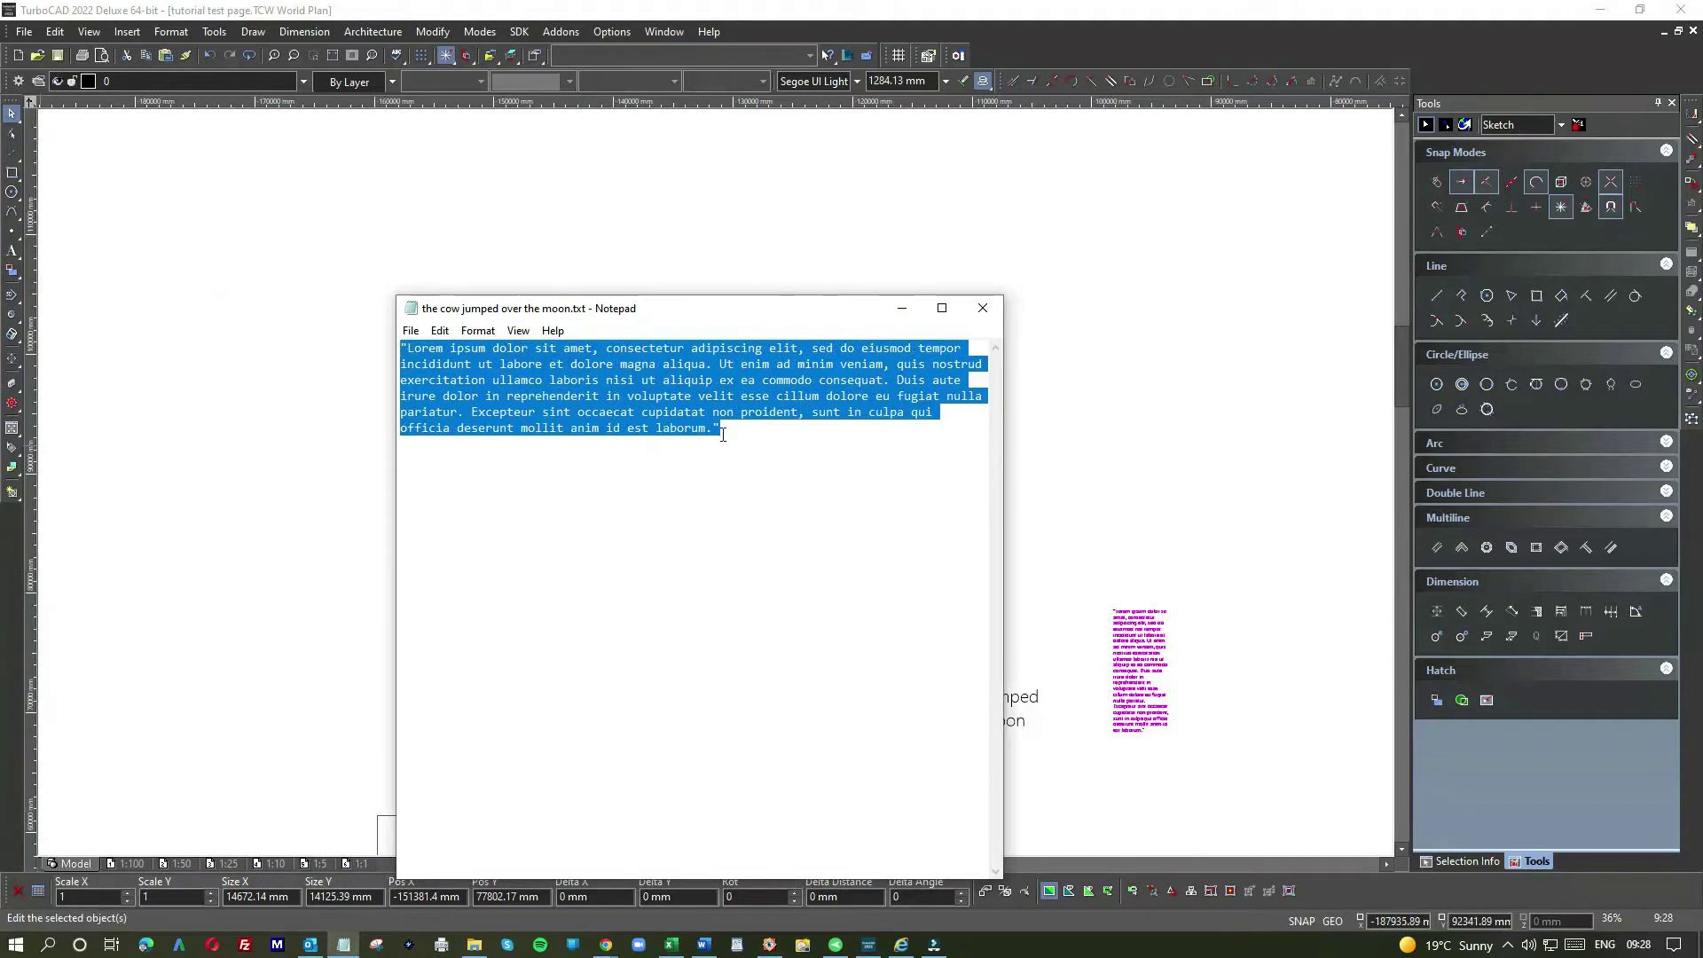
click(723, 433)
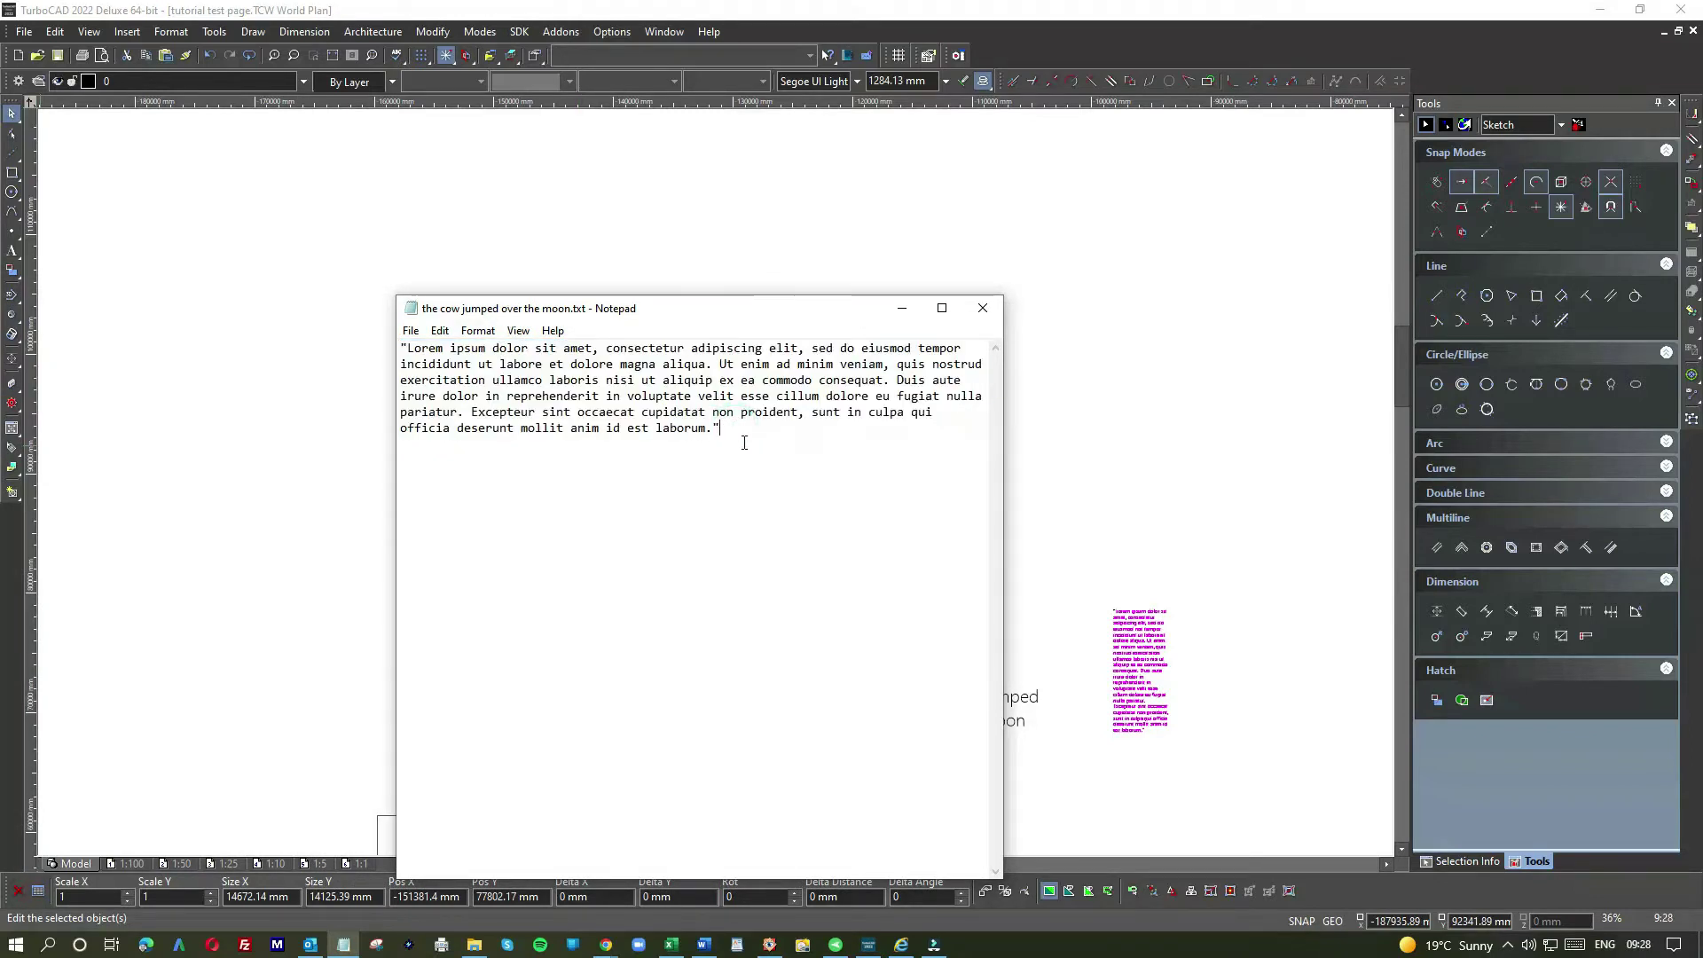
drag(723, 430, 393, 347)
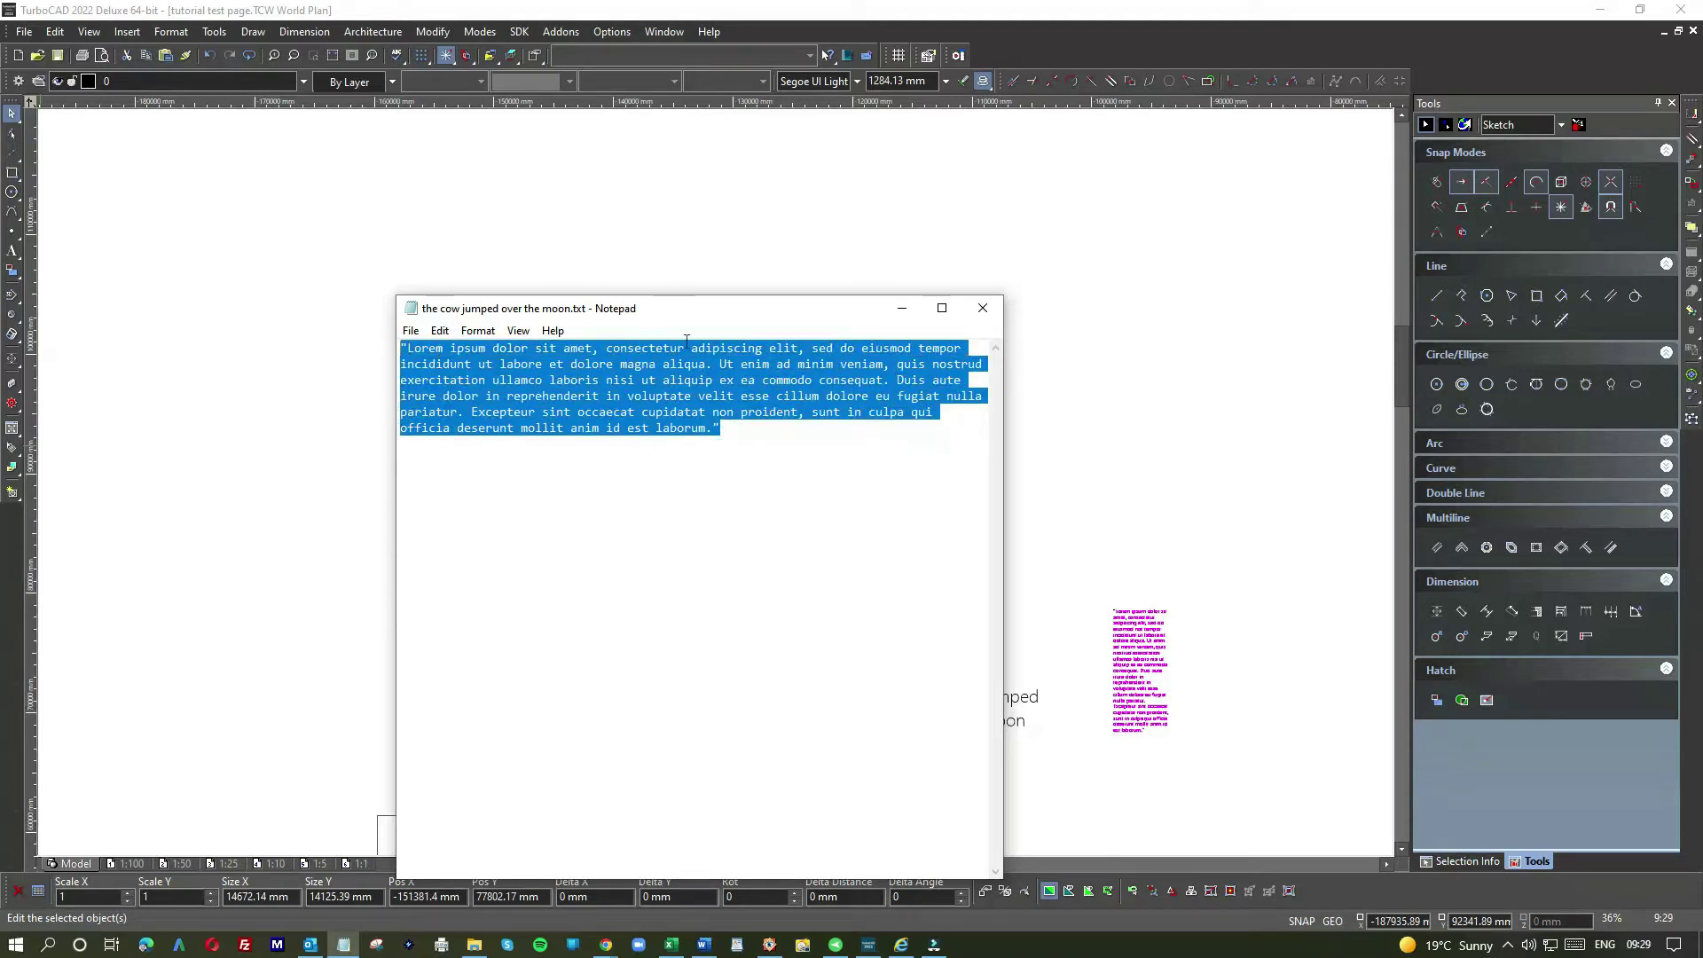
click(771, 311)
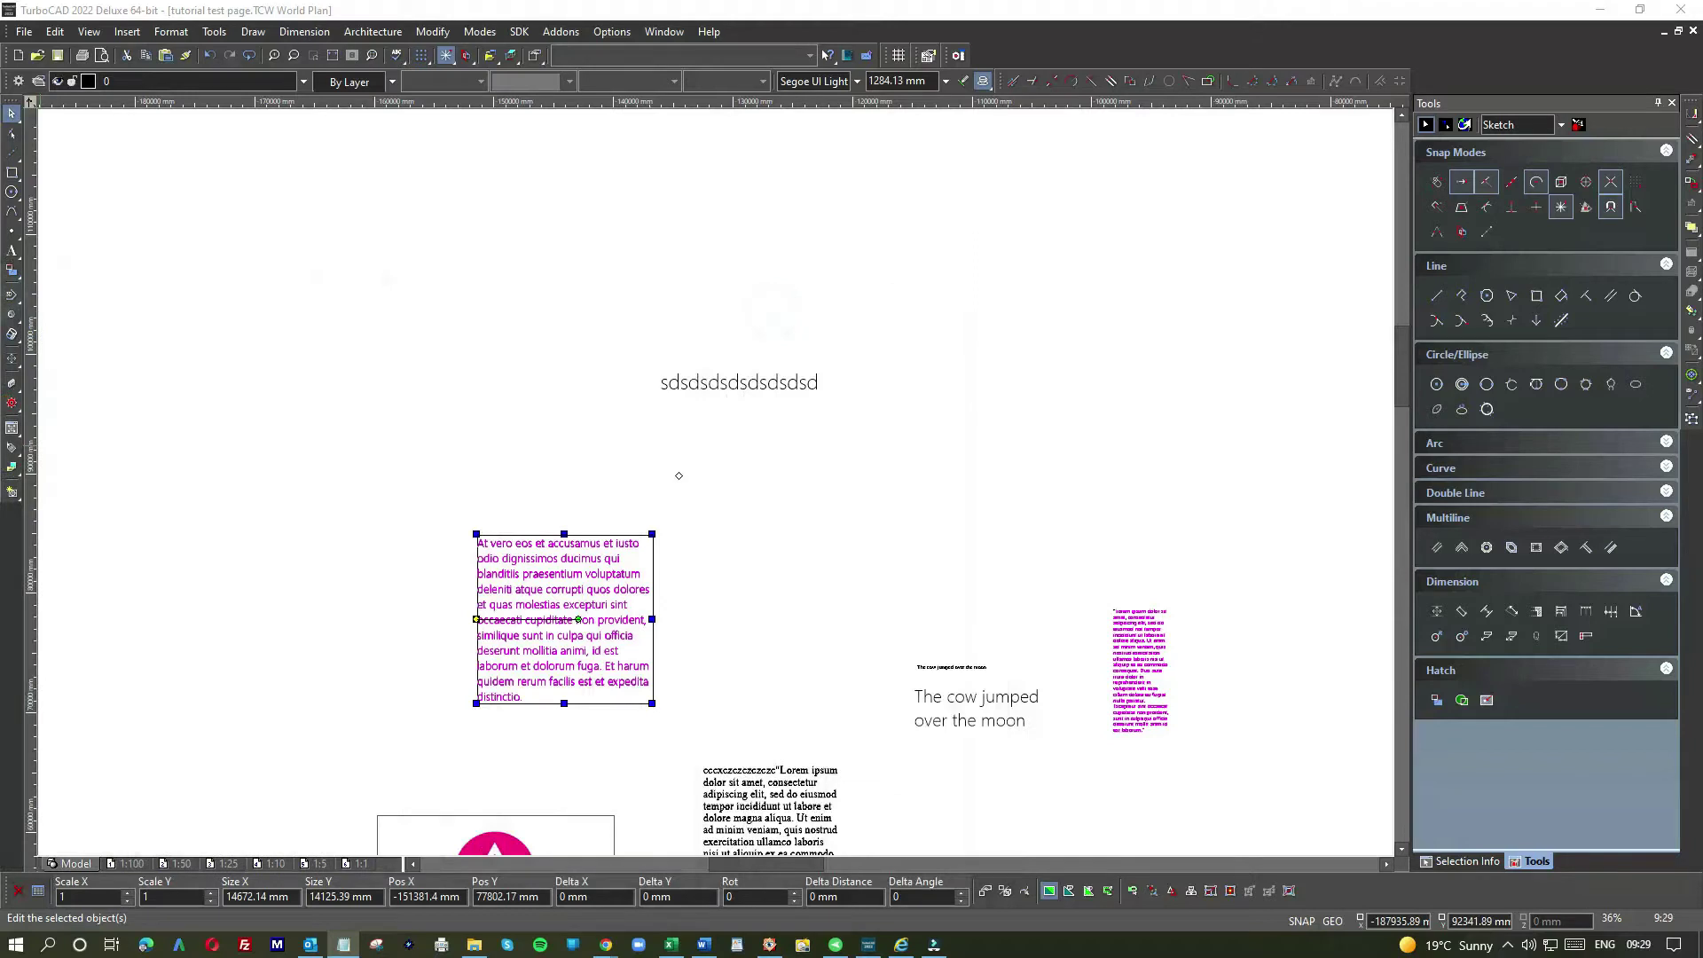
double_click(743, 382)
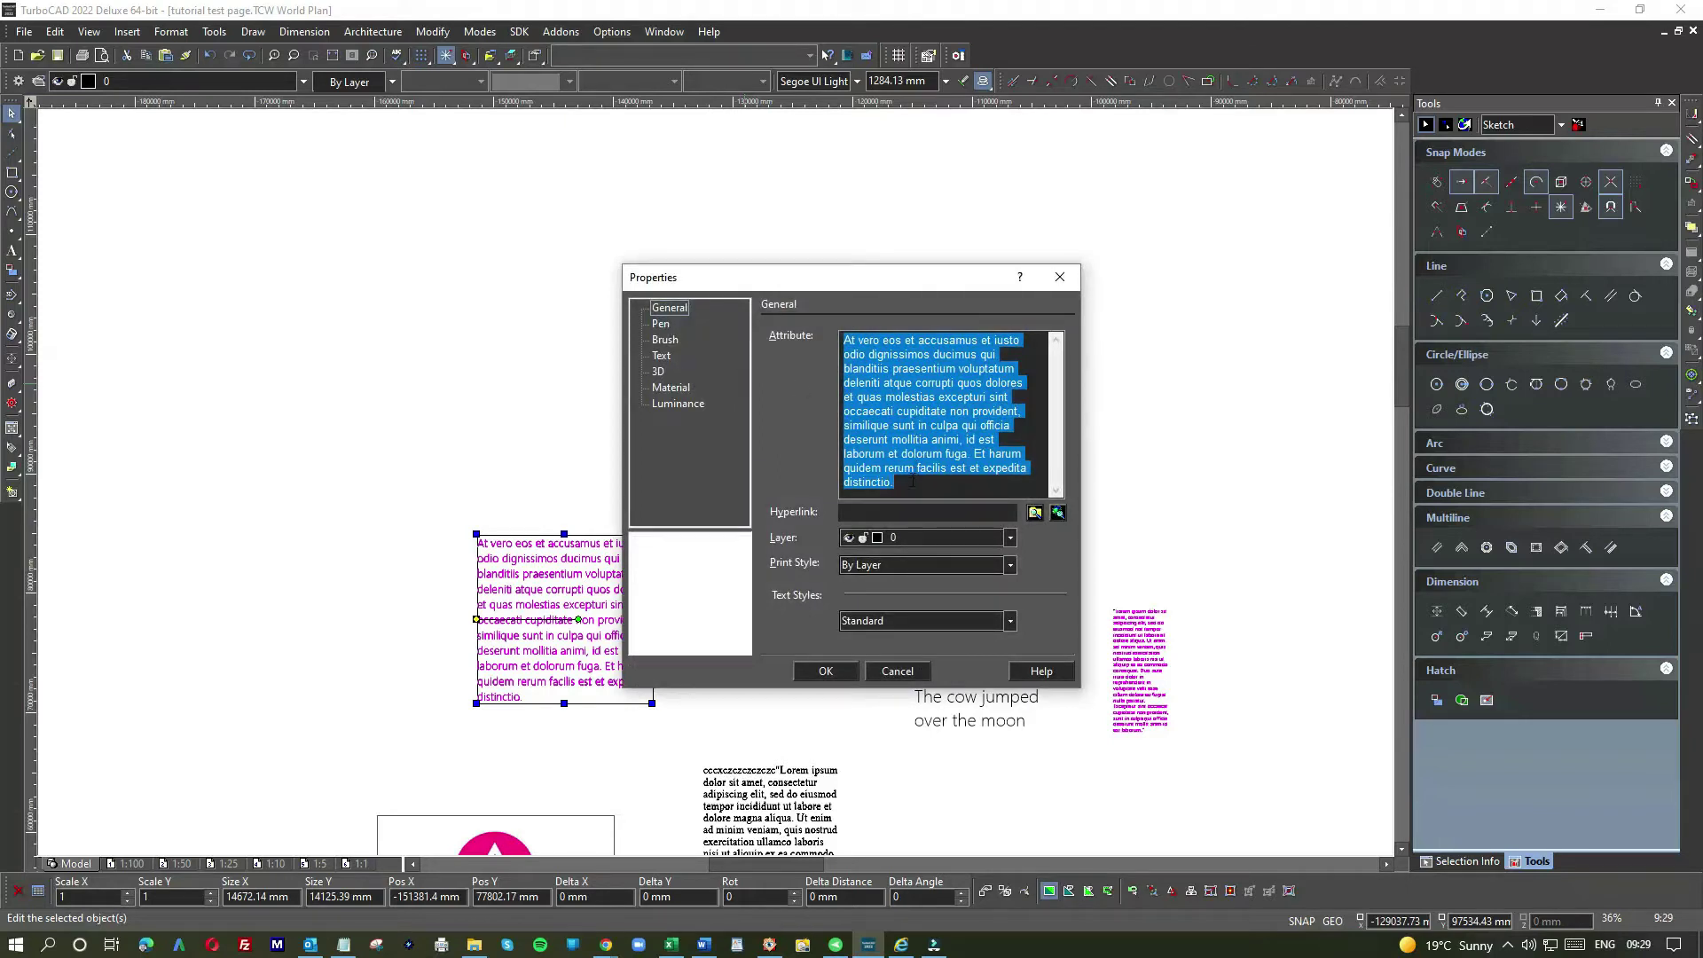
Cancel the paragraph's Properties and open Properties for the 'sdsdsdsdsdsdsd' text instead
click(897, 672)
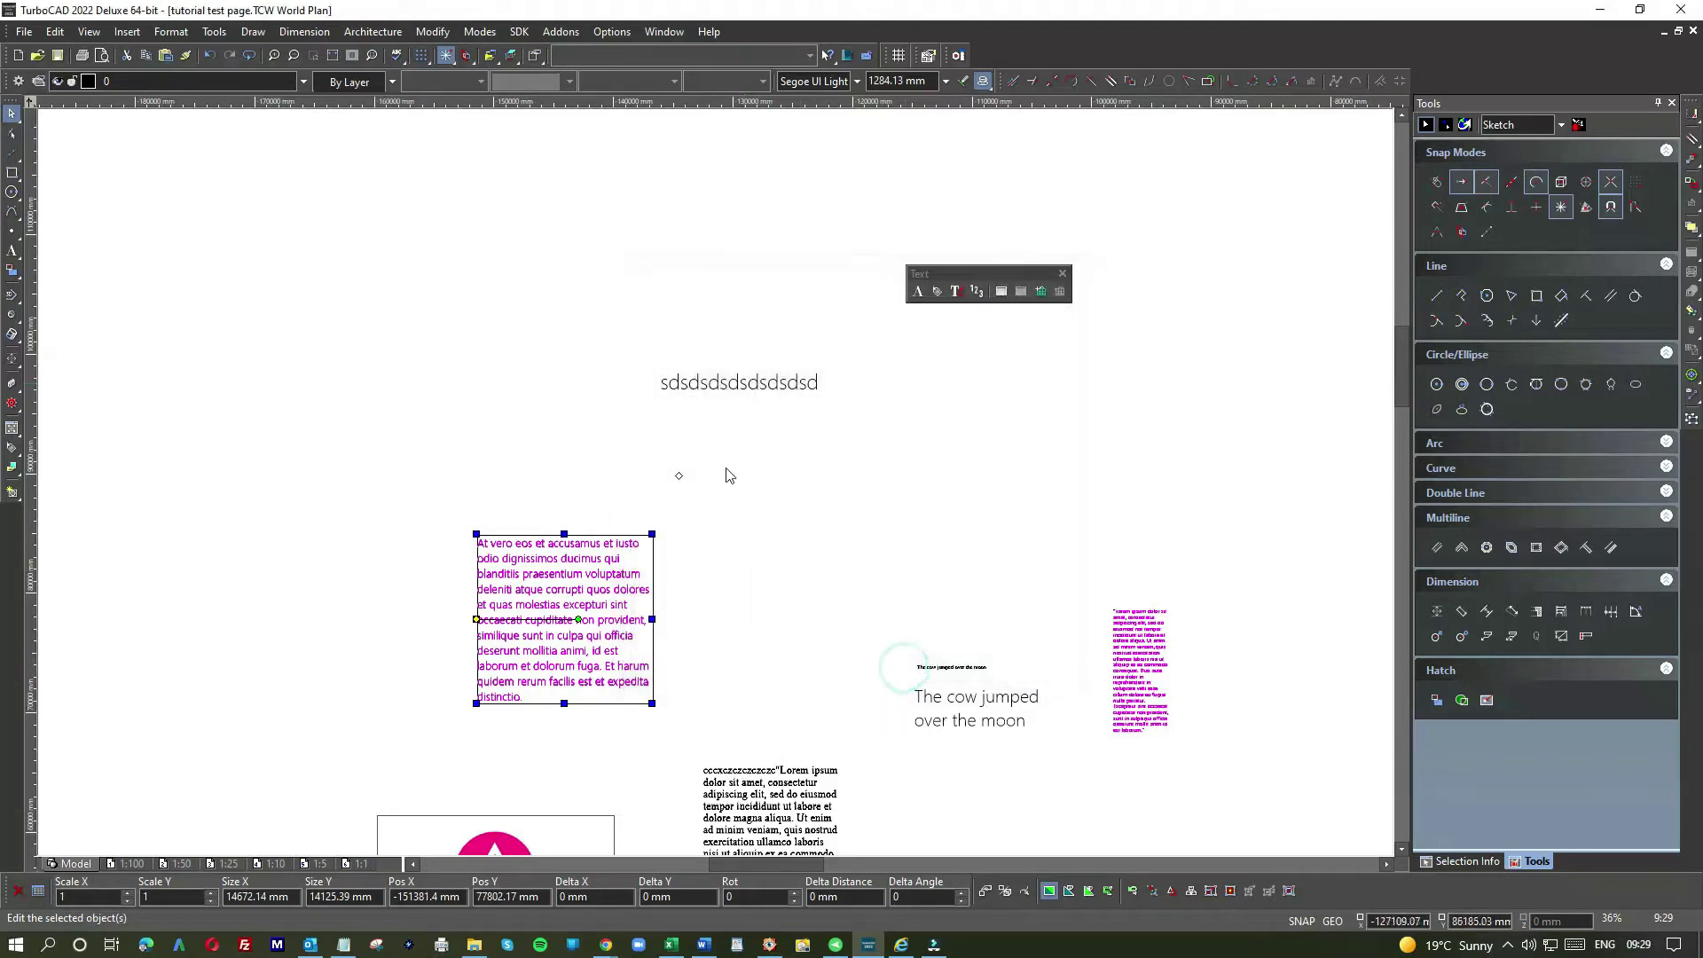
click(714, 446)
click(737, 391)
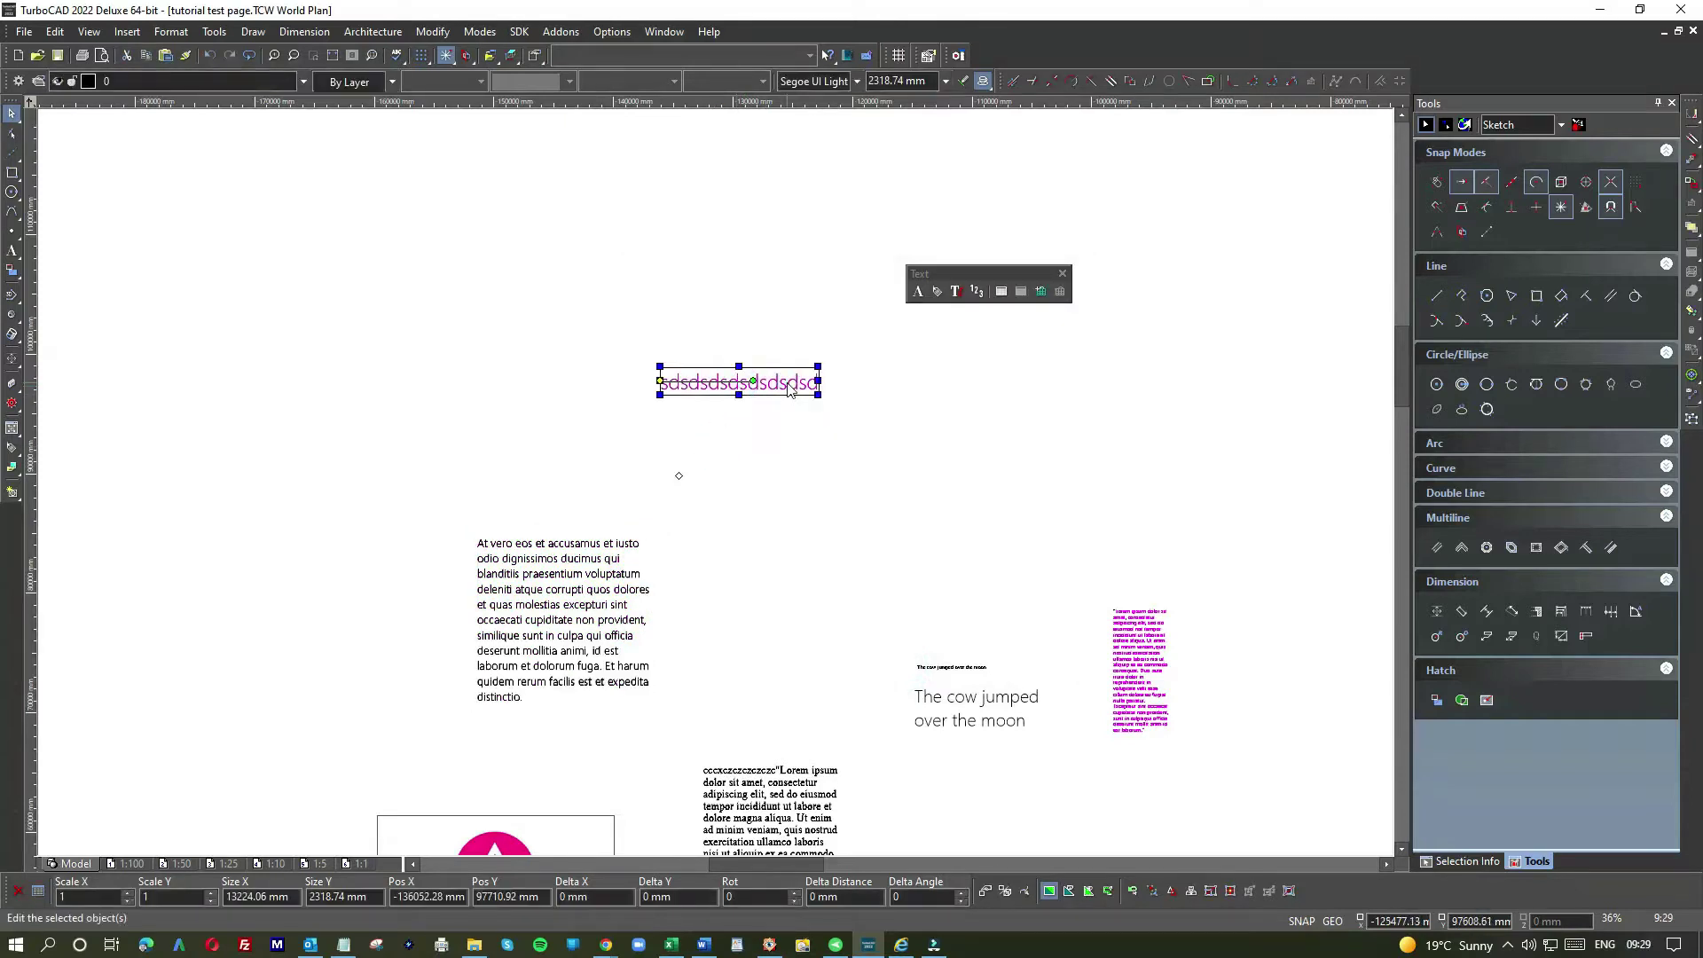
double_click(787, 388)
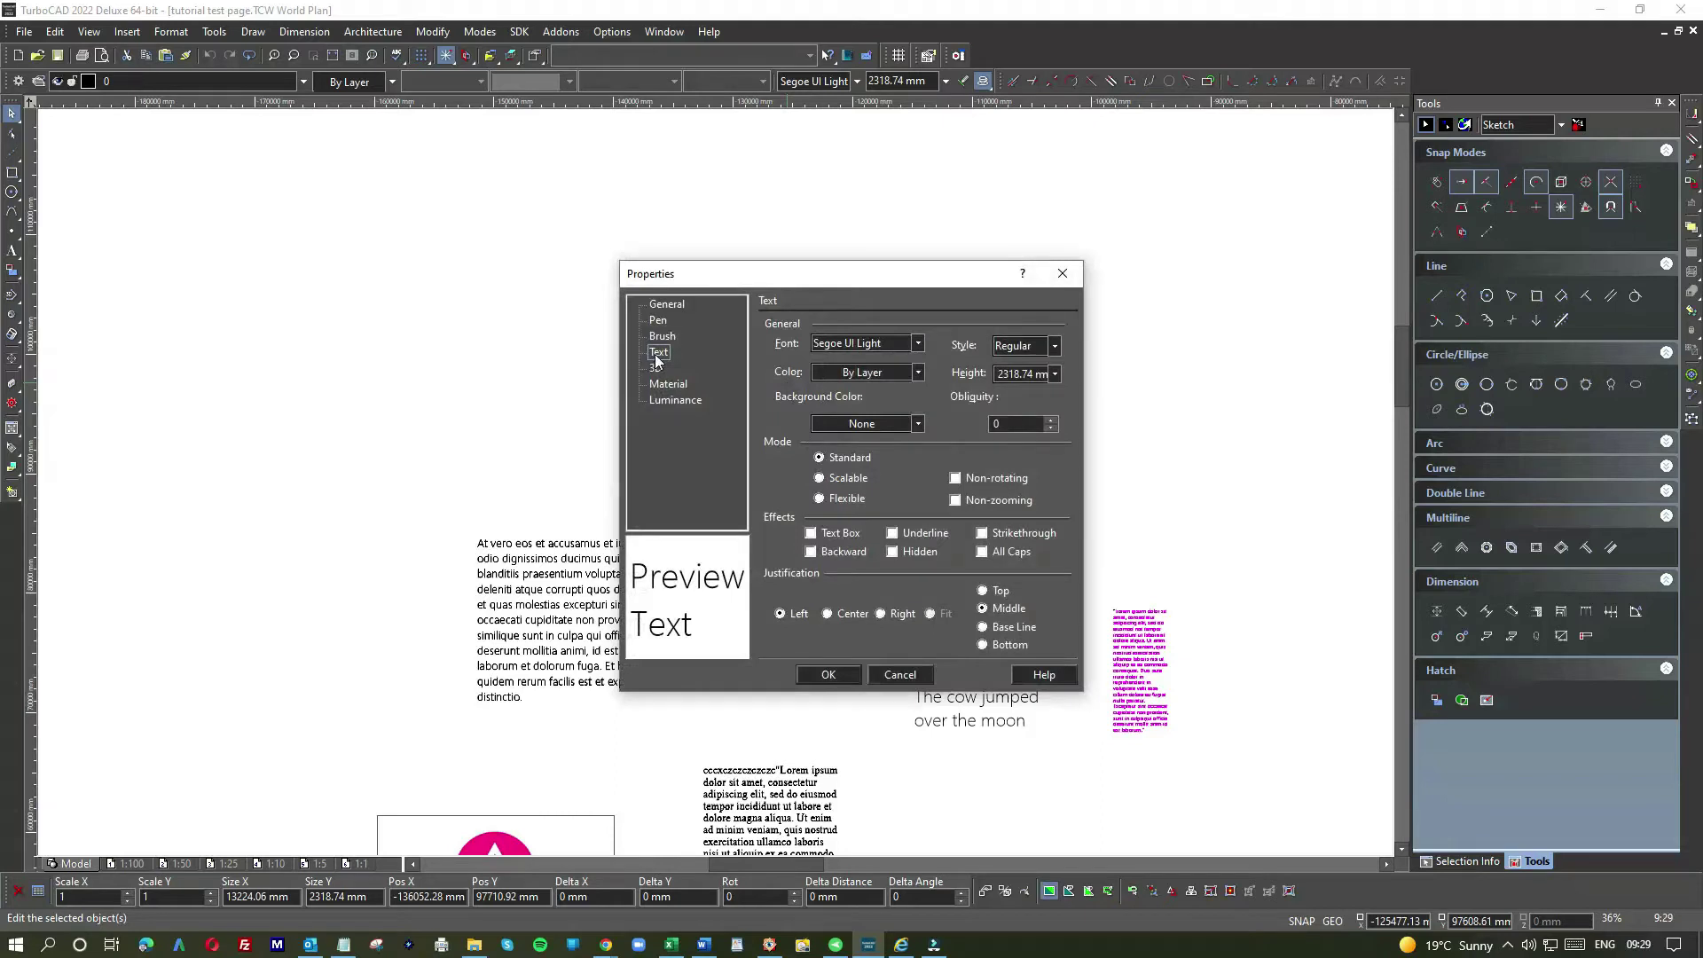
On the General page, replace the Attribute text with the pasted Lorem ipsum quote
click(670, 302)
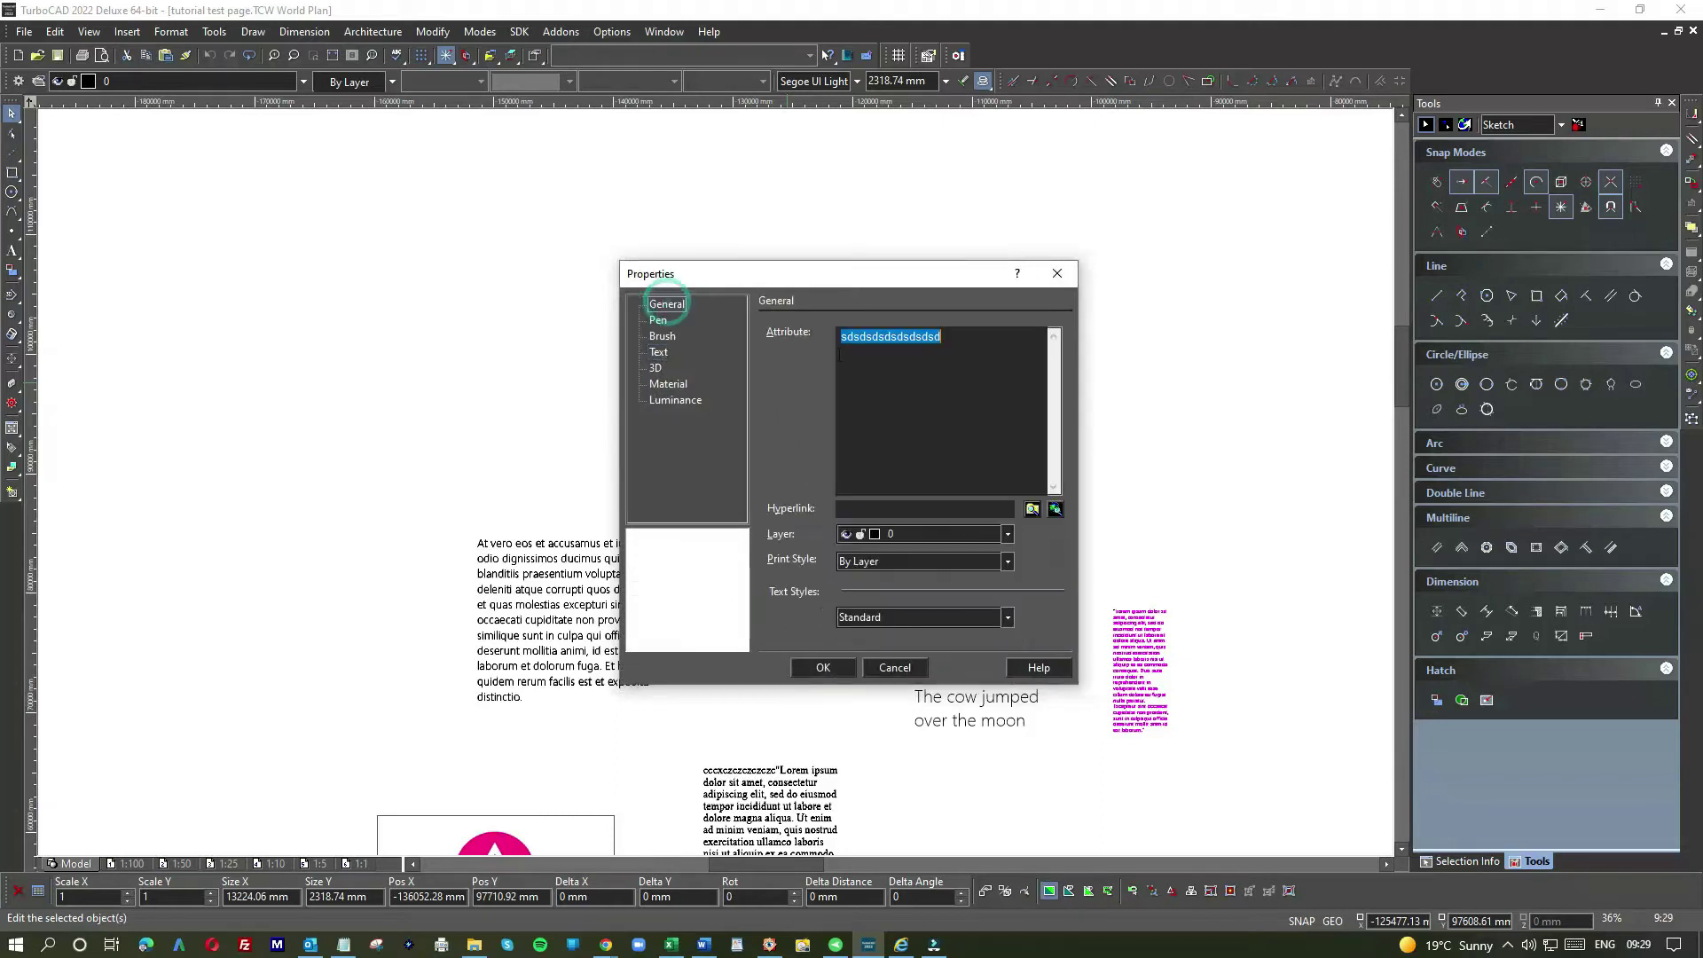
double_click(950, 335)
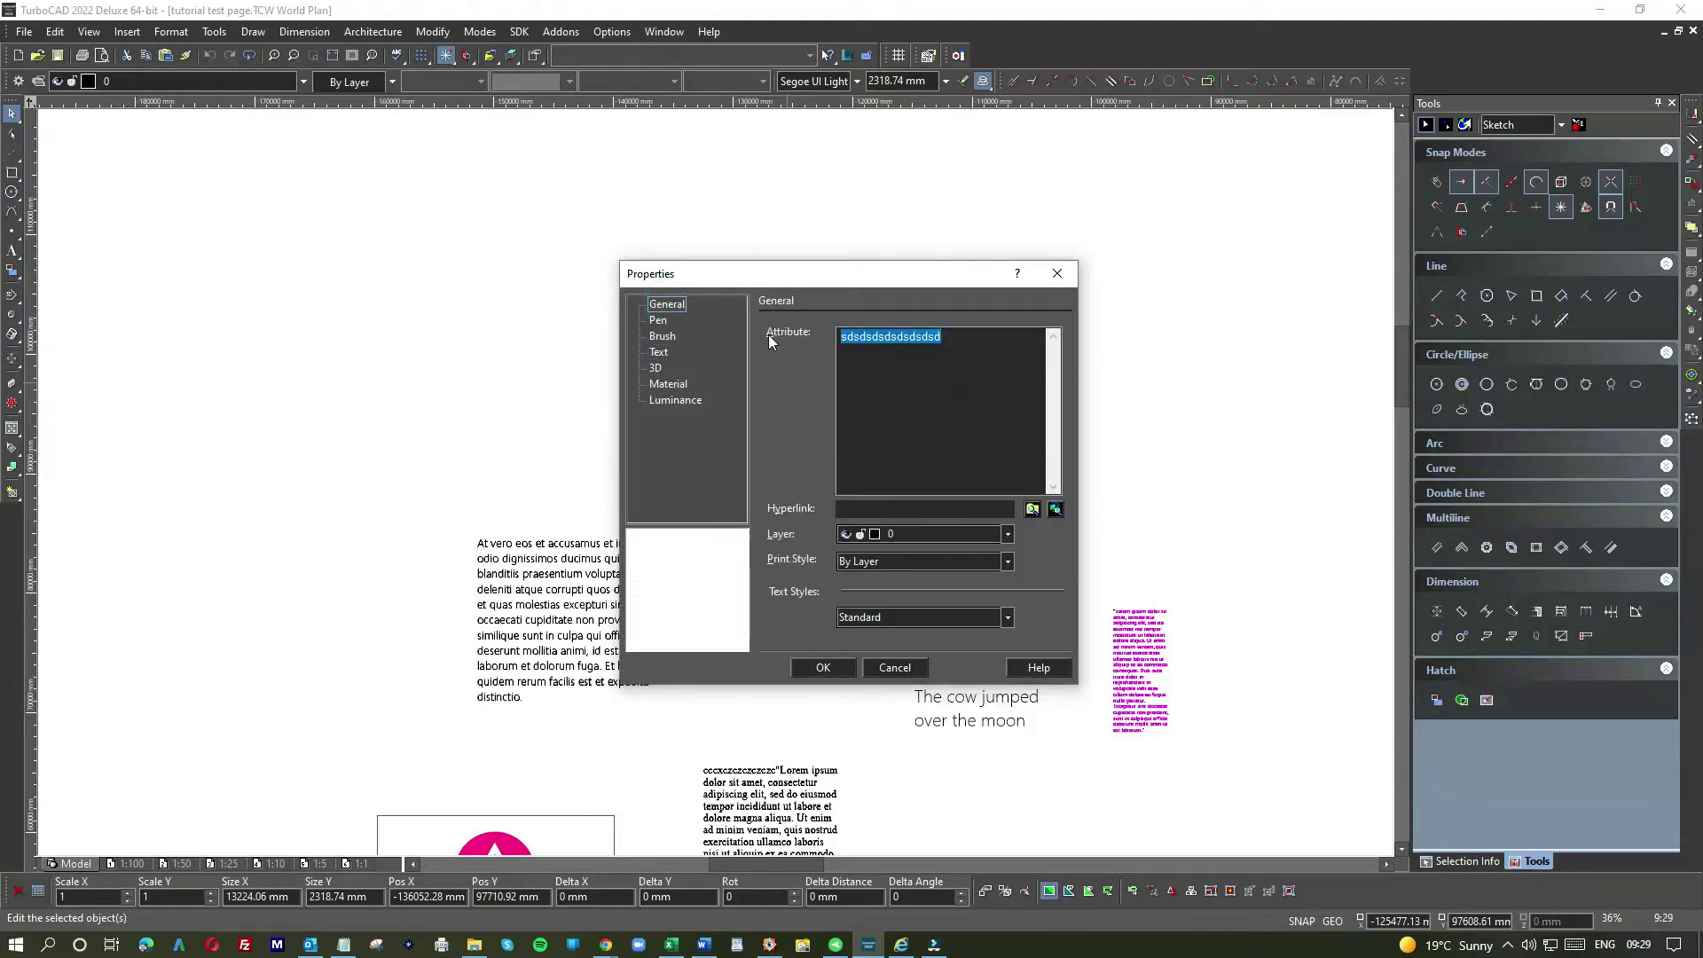
key(ctrl+v)
Apply the new content and shift the long Lorem ipsum line to the left
click(826, 669)
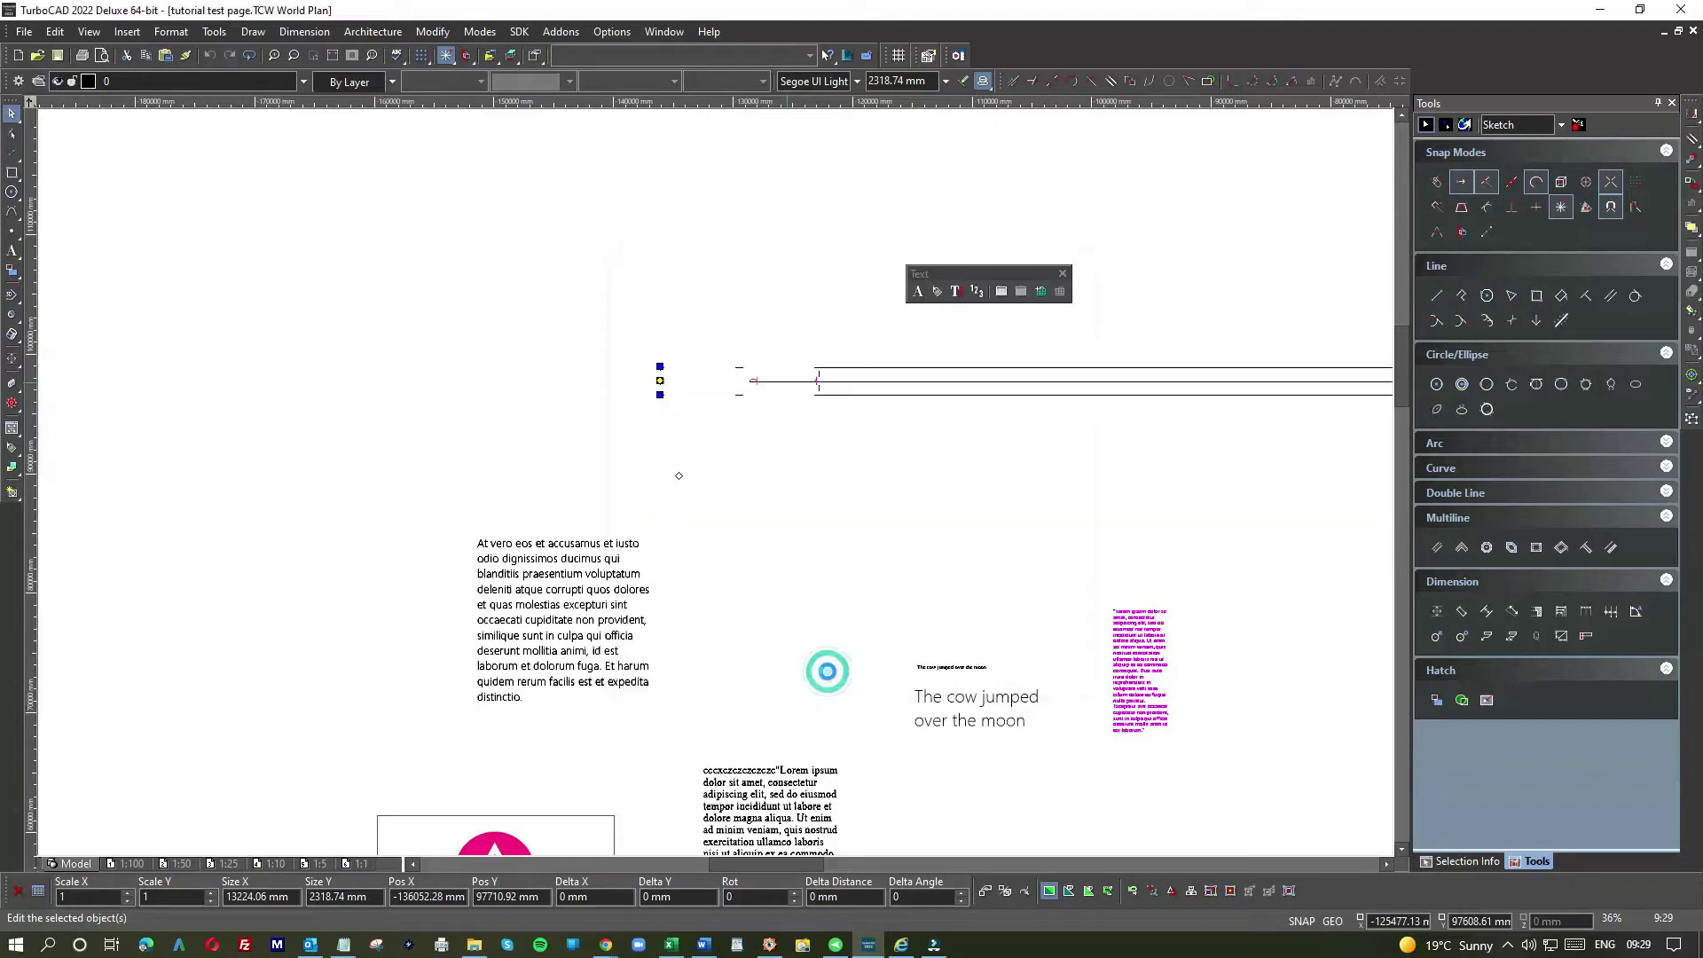
click(813, 390)
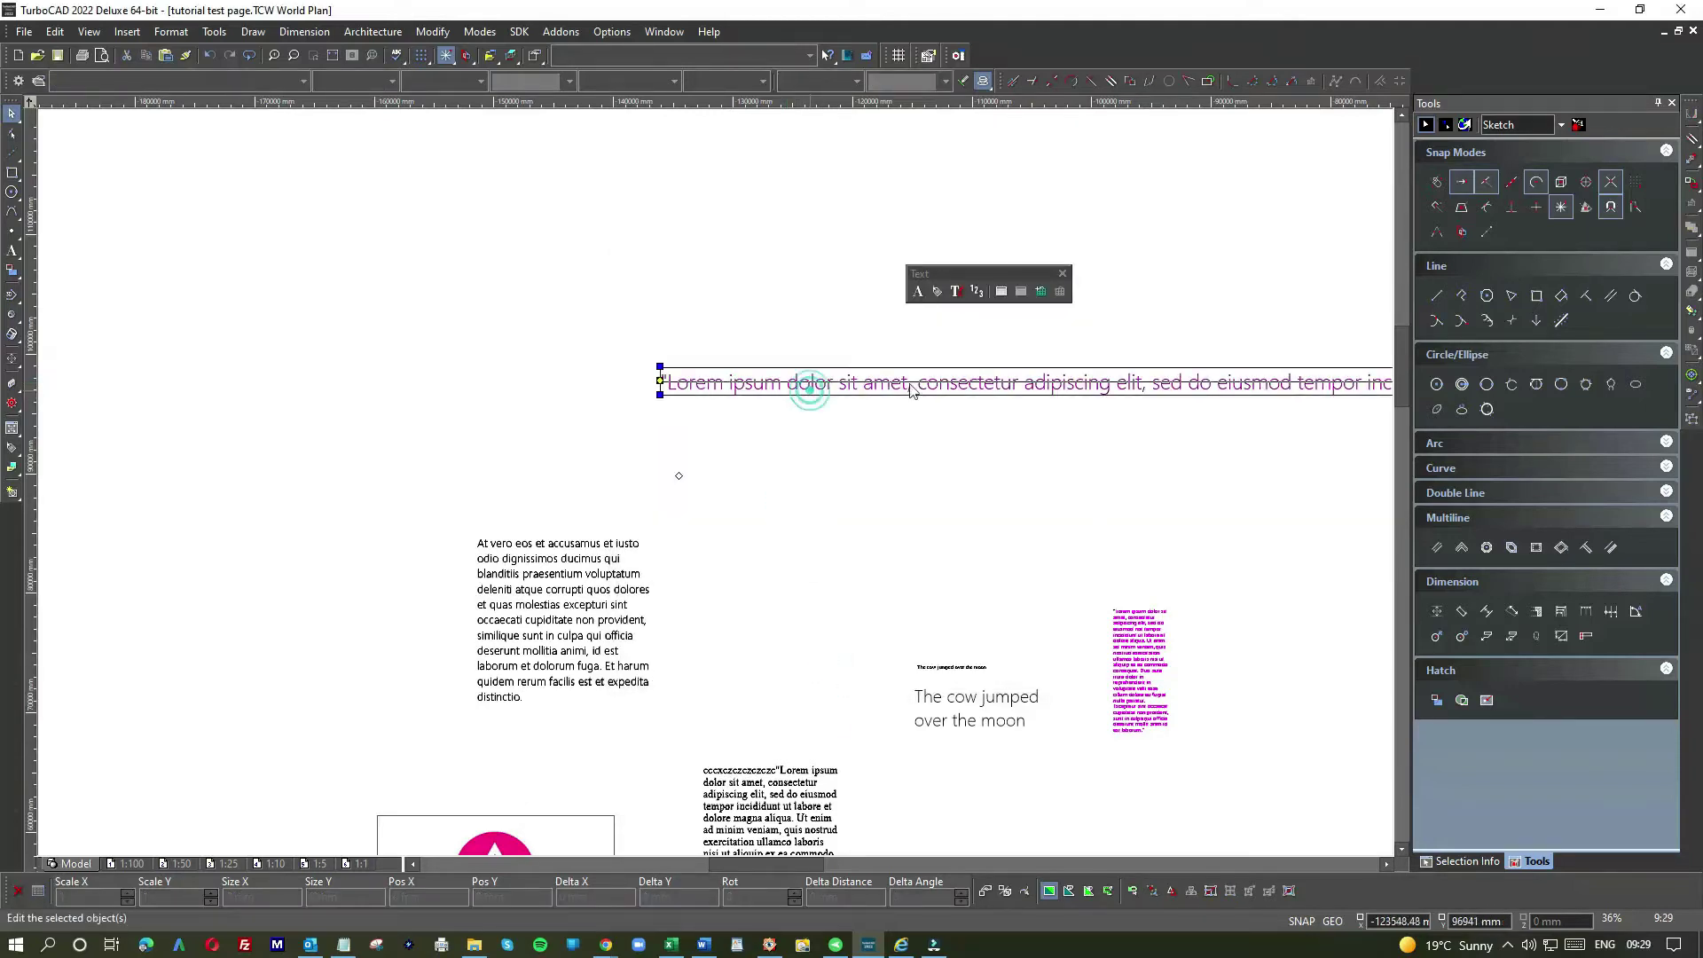
drag(833, 382, 453, 379)
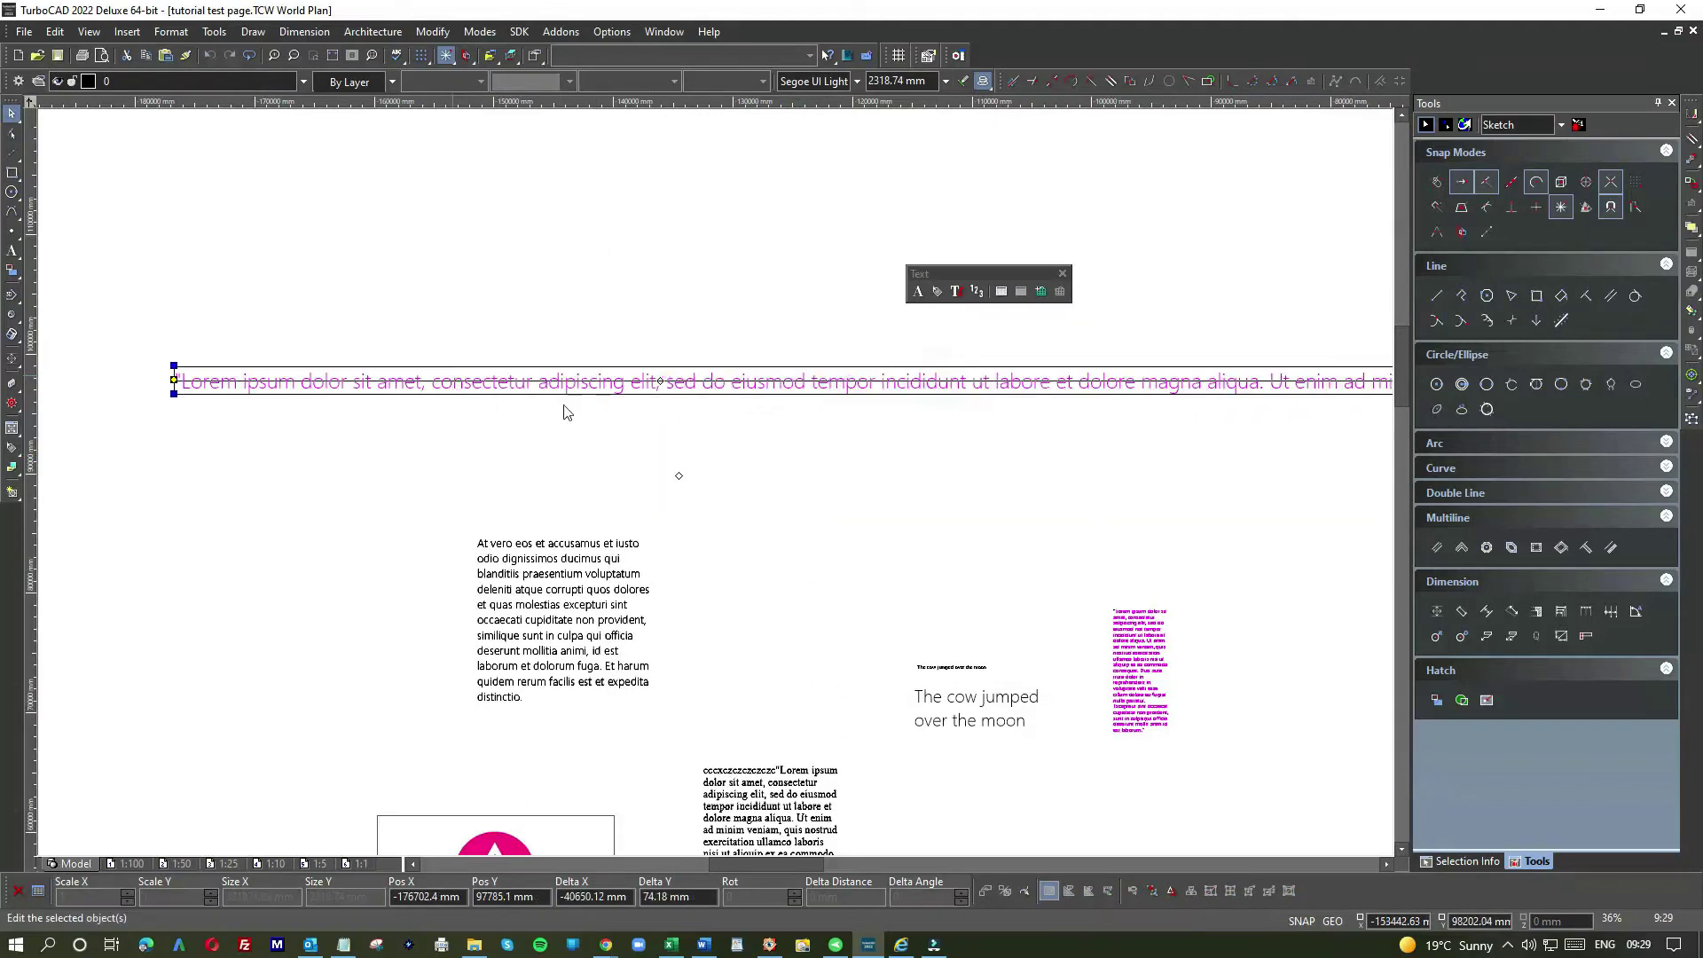
scroll(715, 487, down, 2)
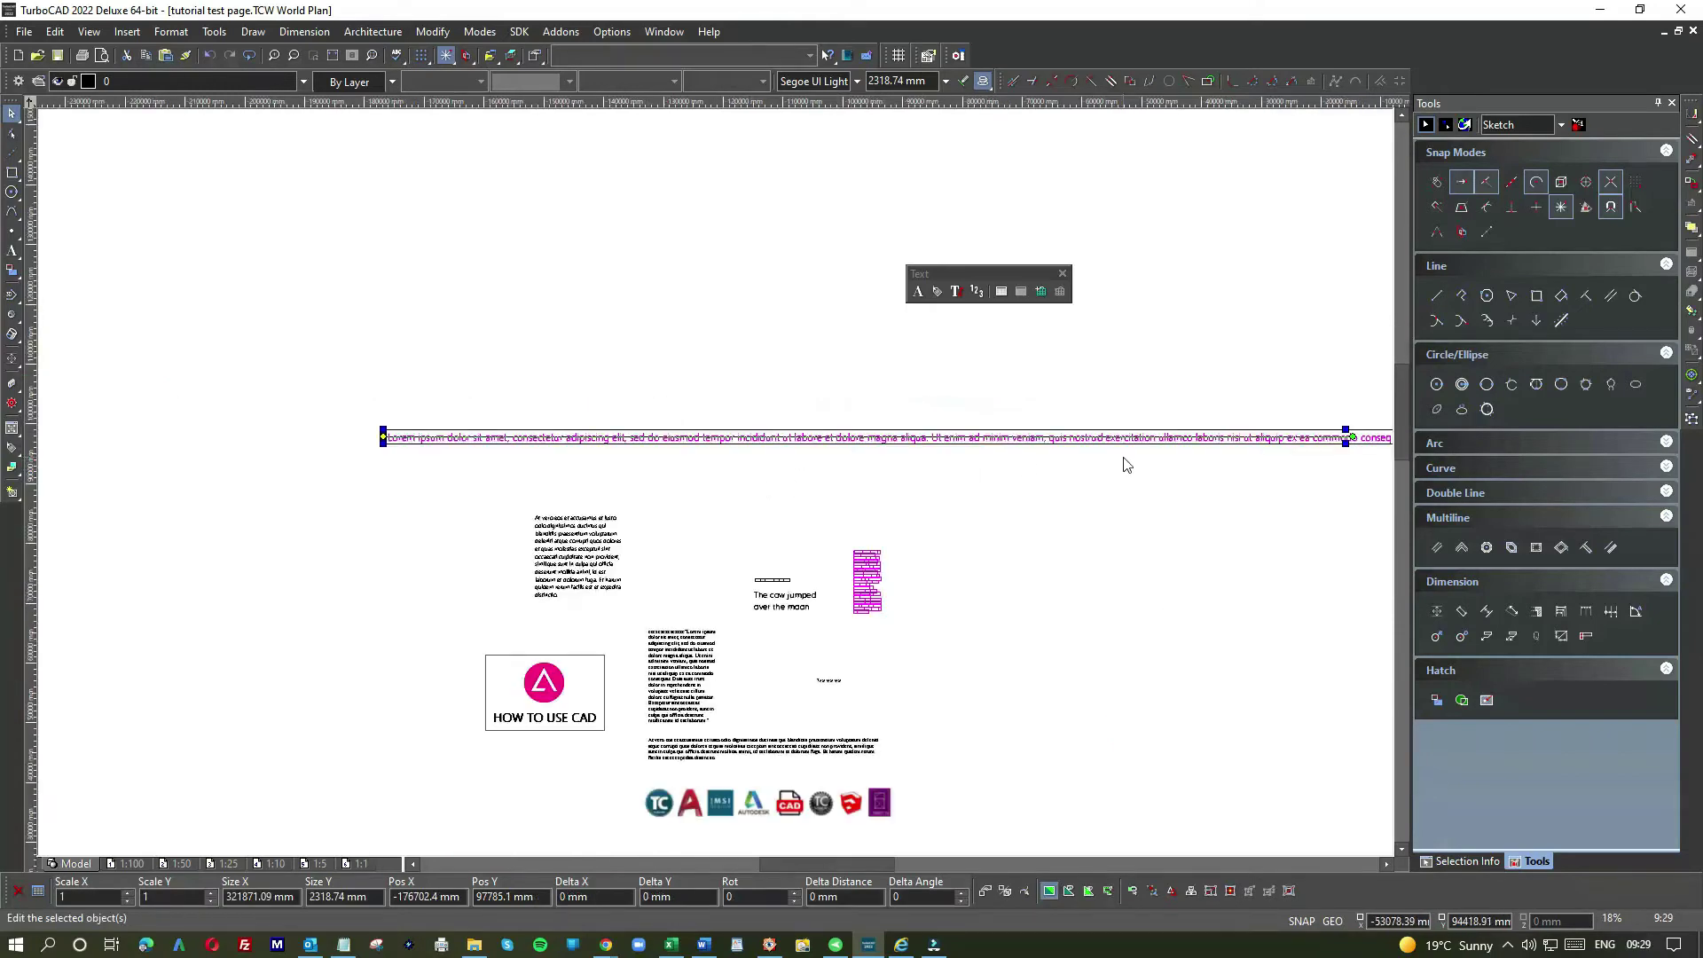
scroll(720, 487, down, 2)
scroll(714, 482, up, 8)
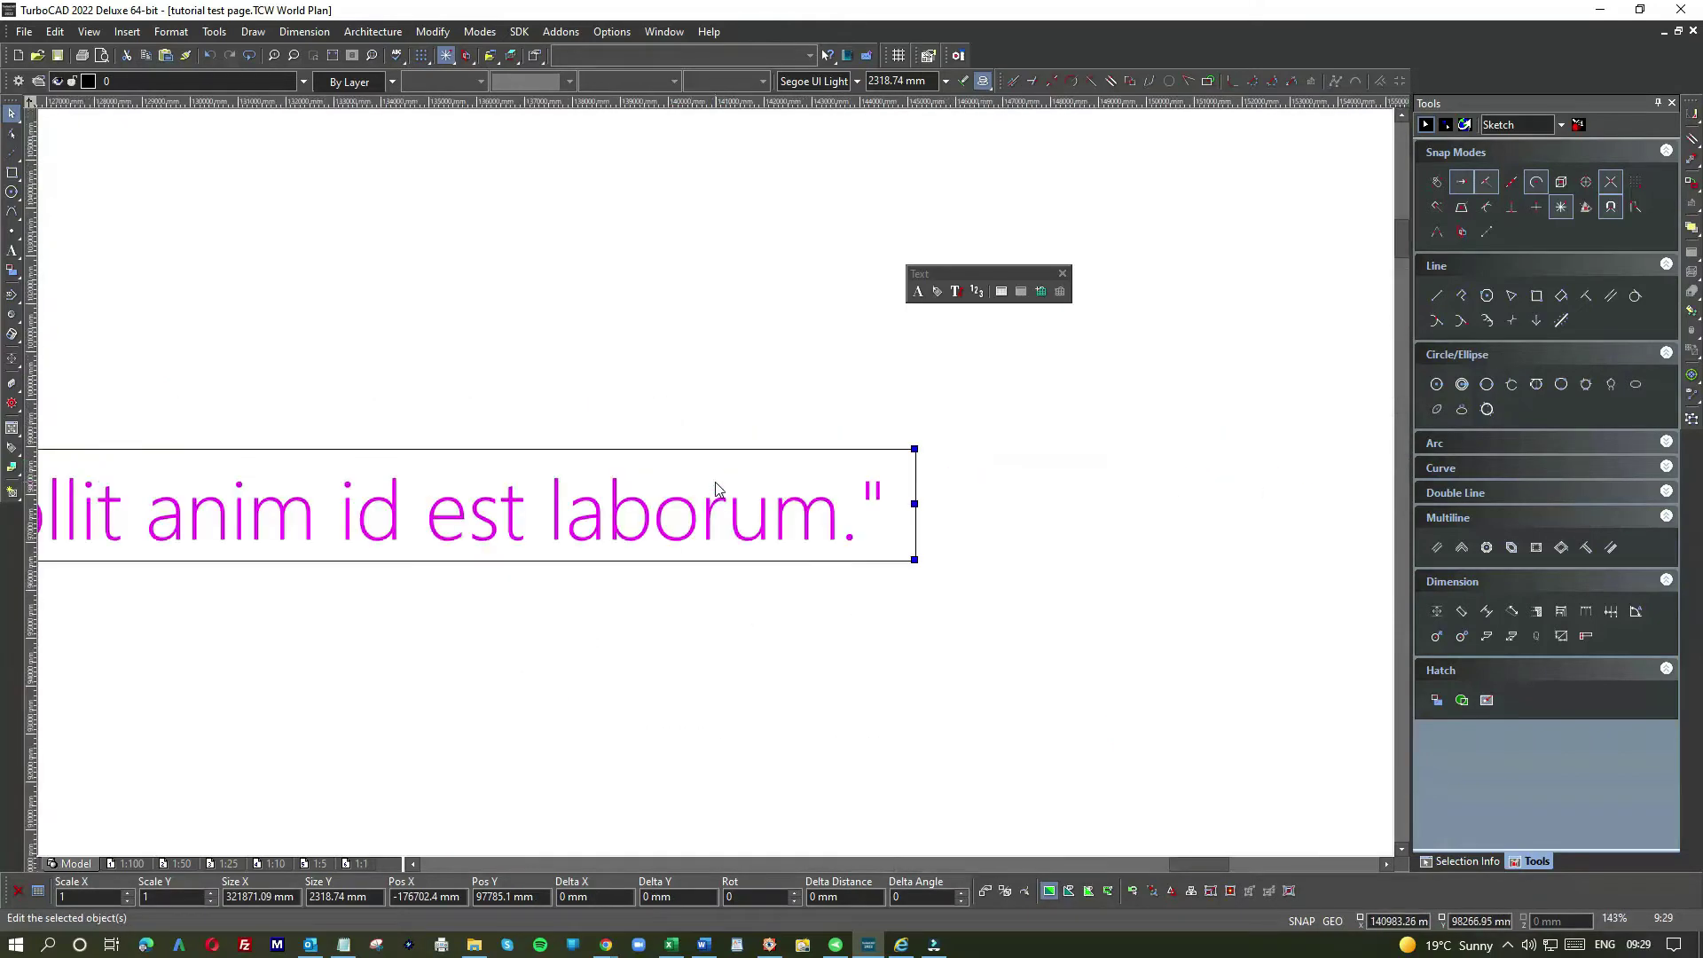
Shrink the long text line by halving its height three times with the scale handles
click(910, 504)
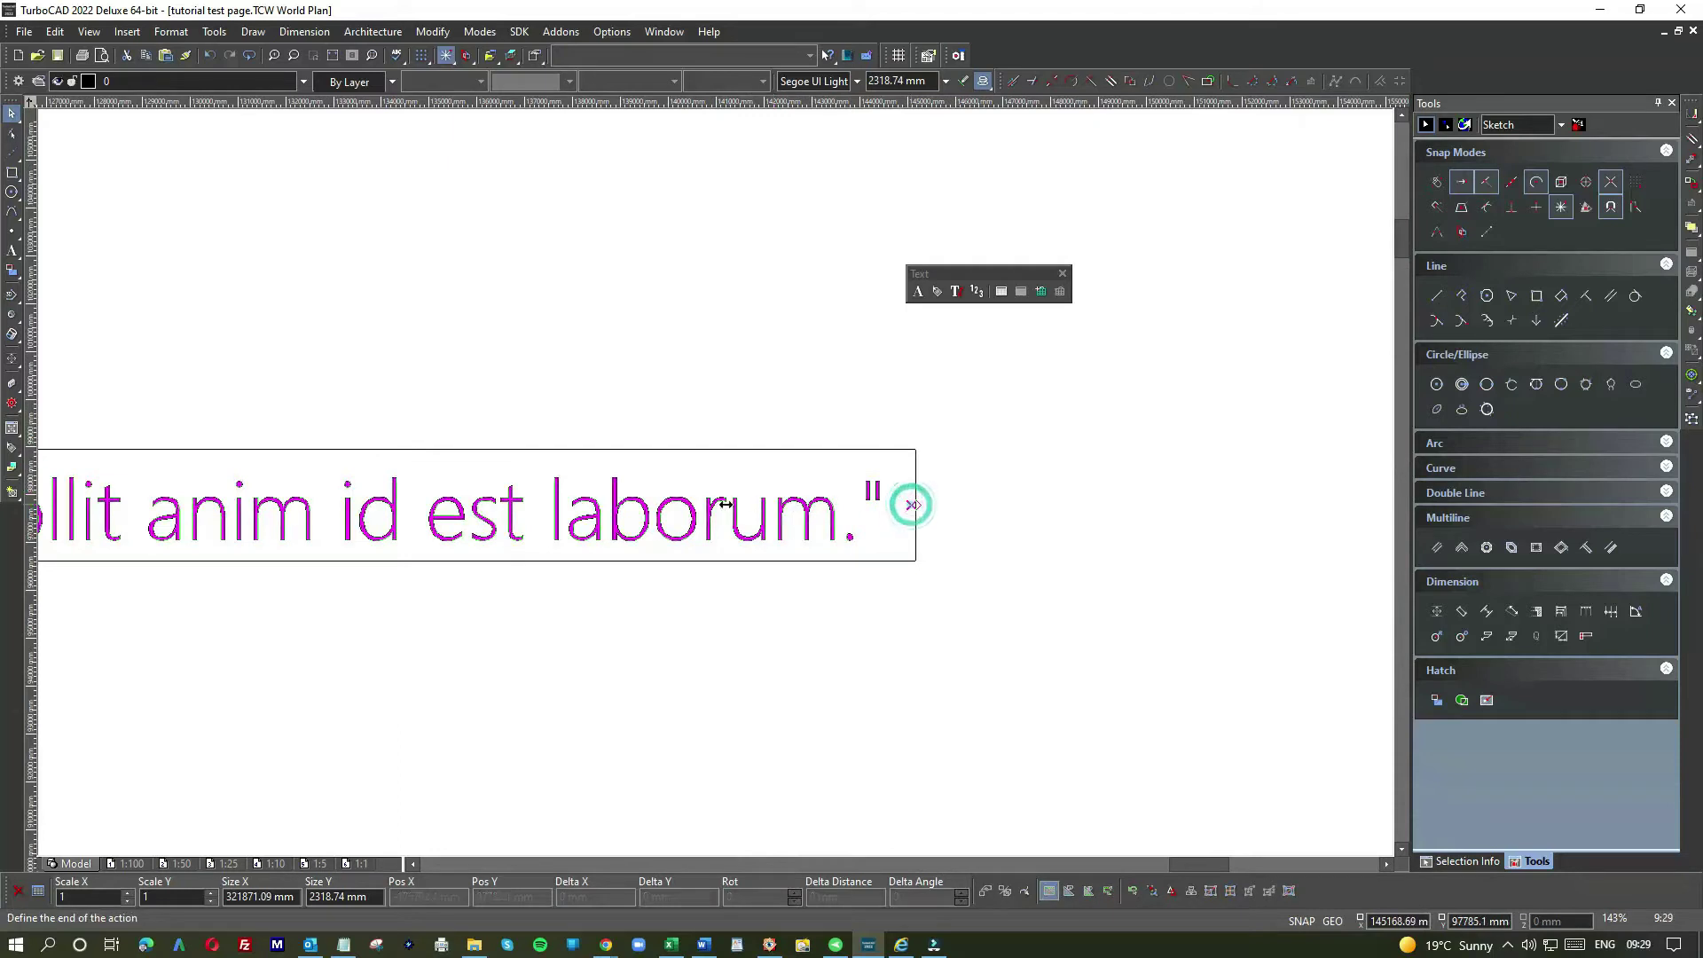
click(911, 504)
scroll(715, 487, down, 8)
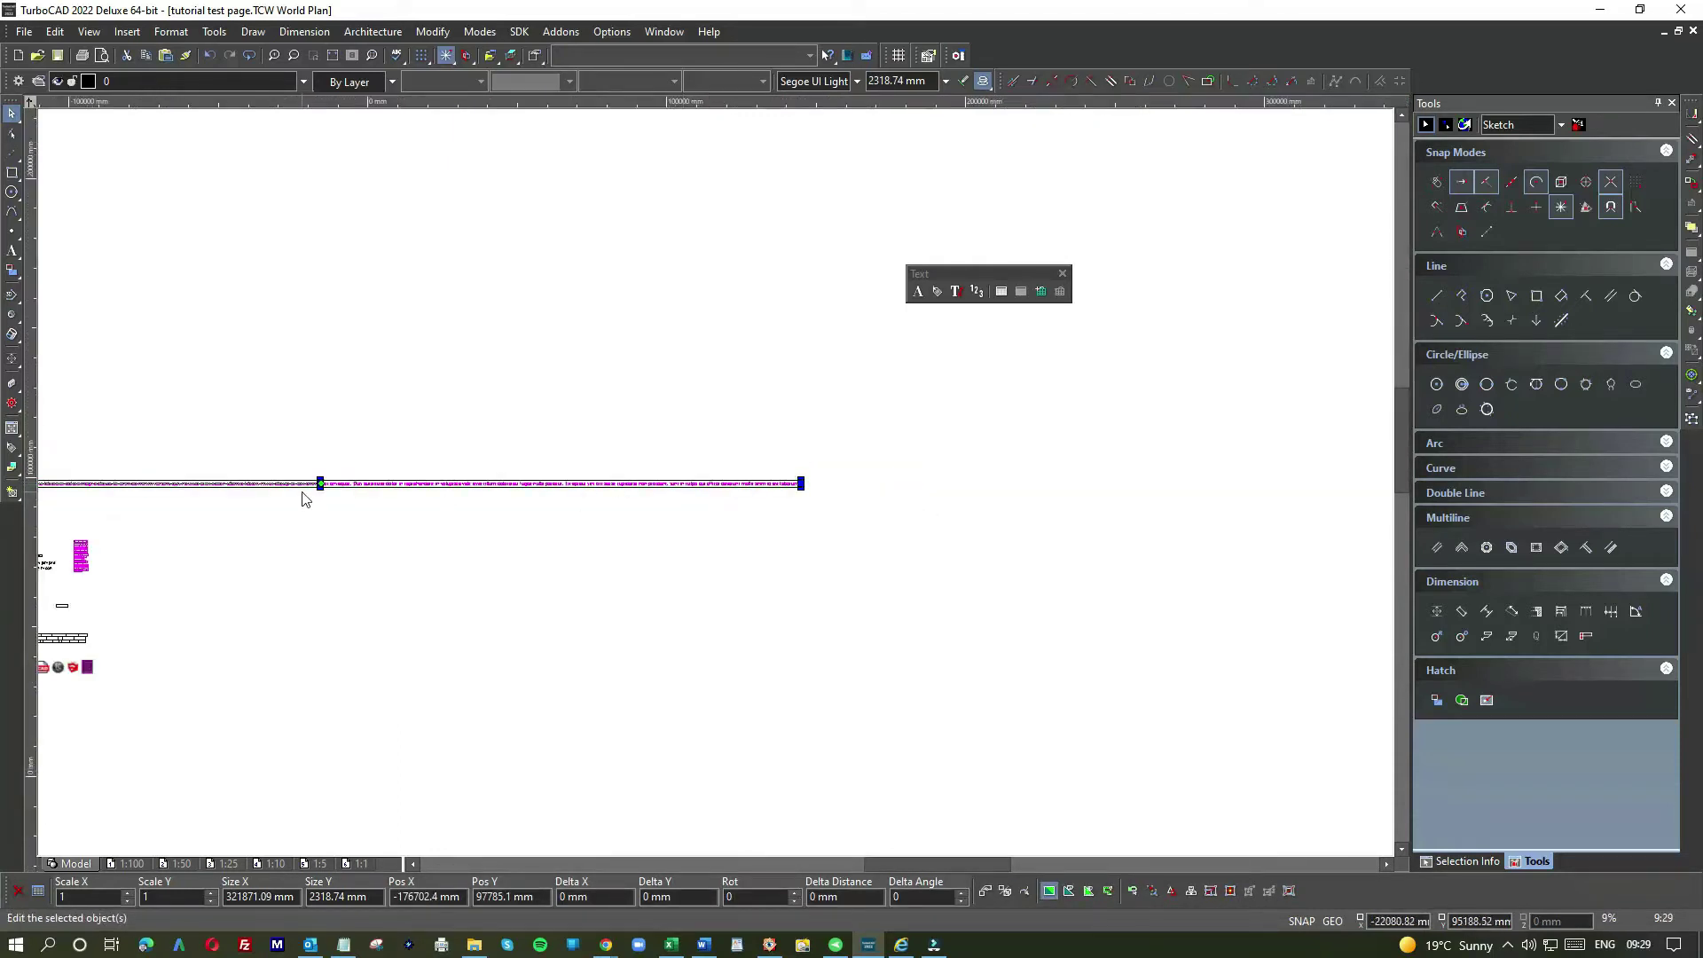
scroll(510, 491, down, 2)
scroll(717, 479, up, 8)
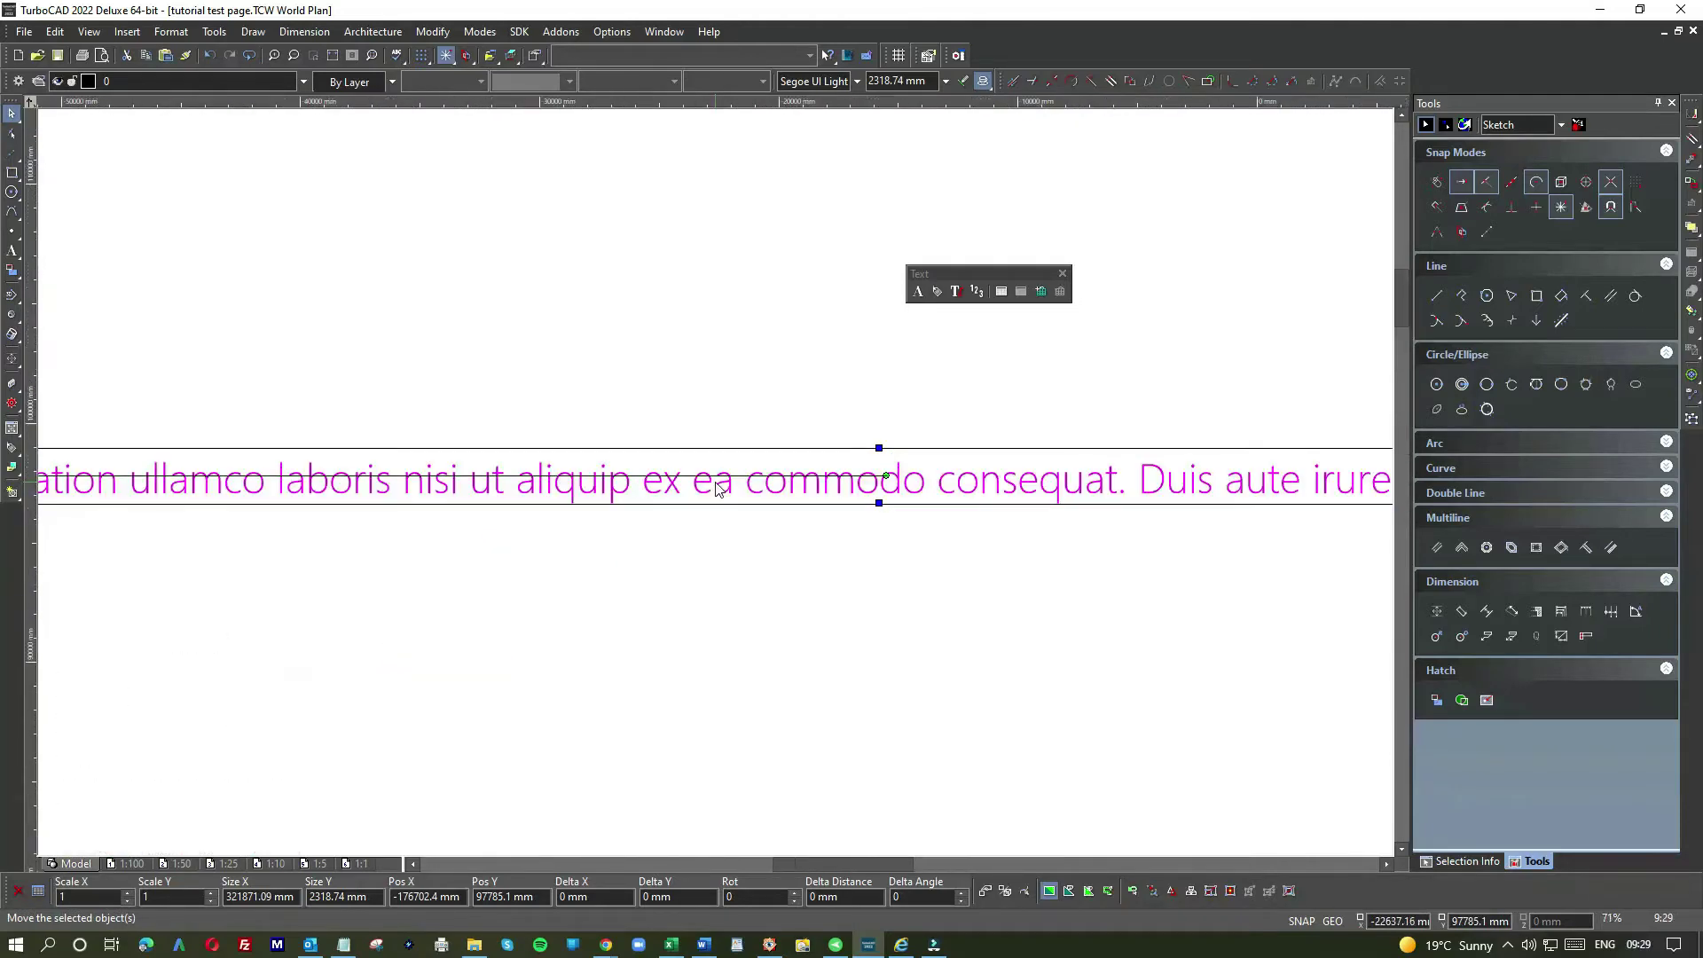
drag(878, 506, 877, 476)
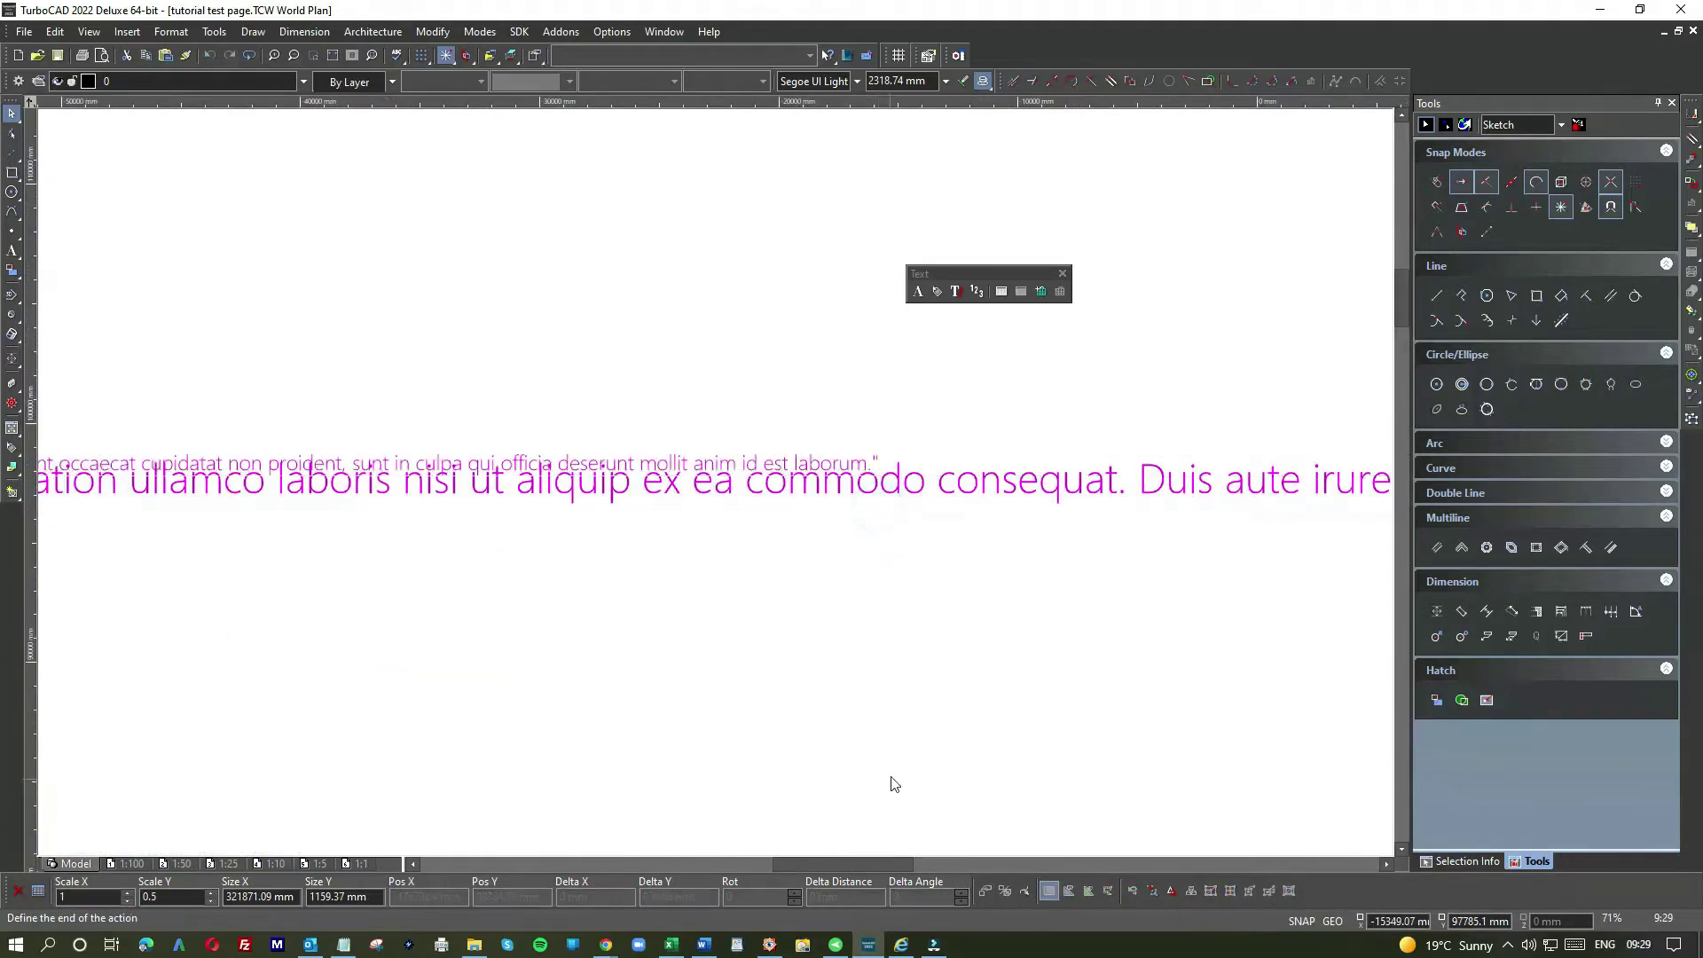
scroll(718, 490, down, 5)
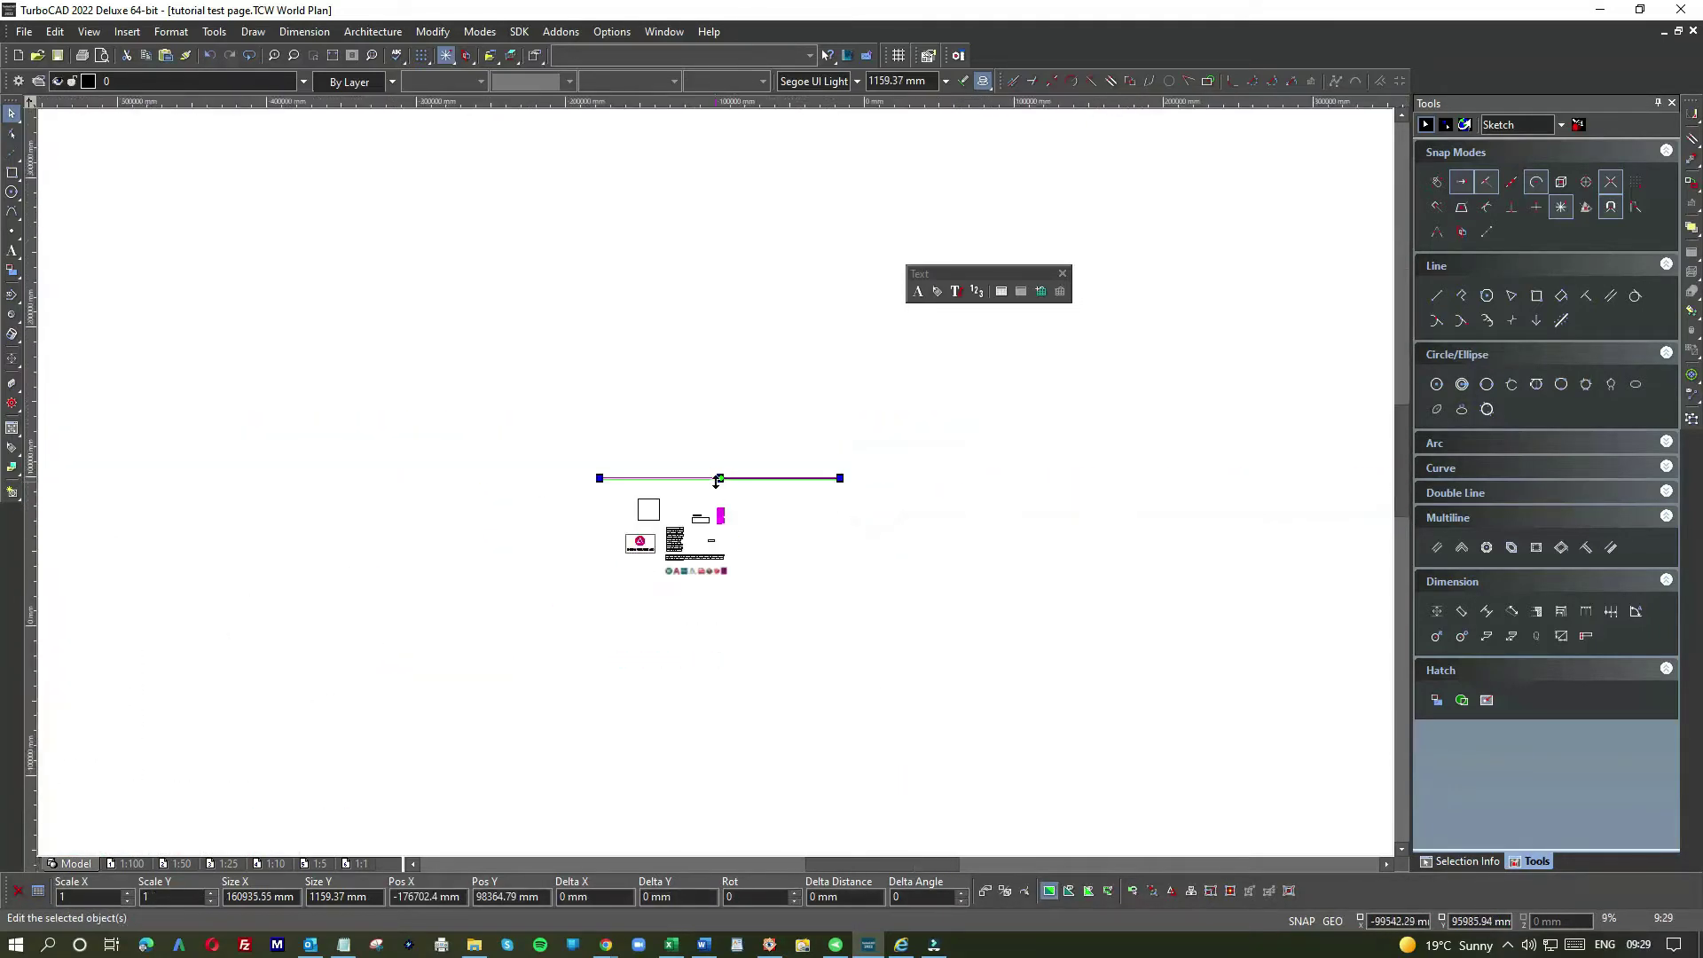
scroll(718, 489, up, 8)
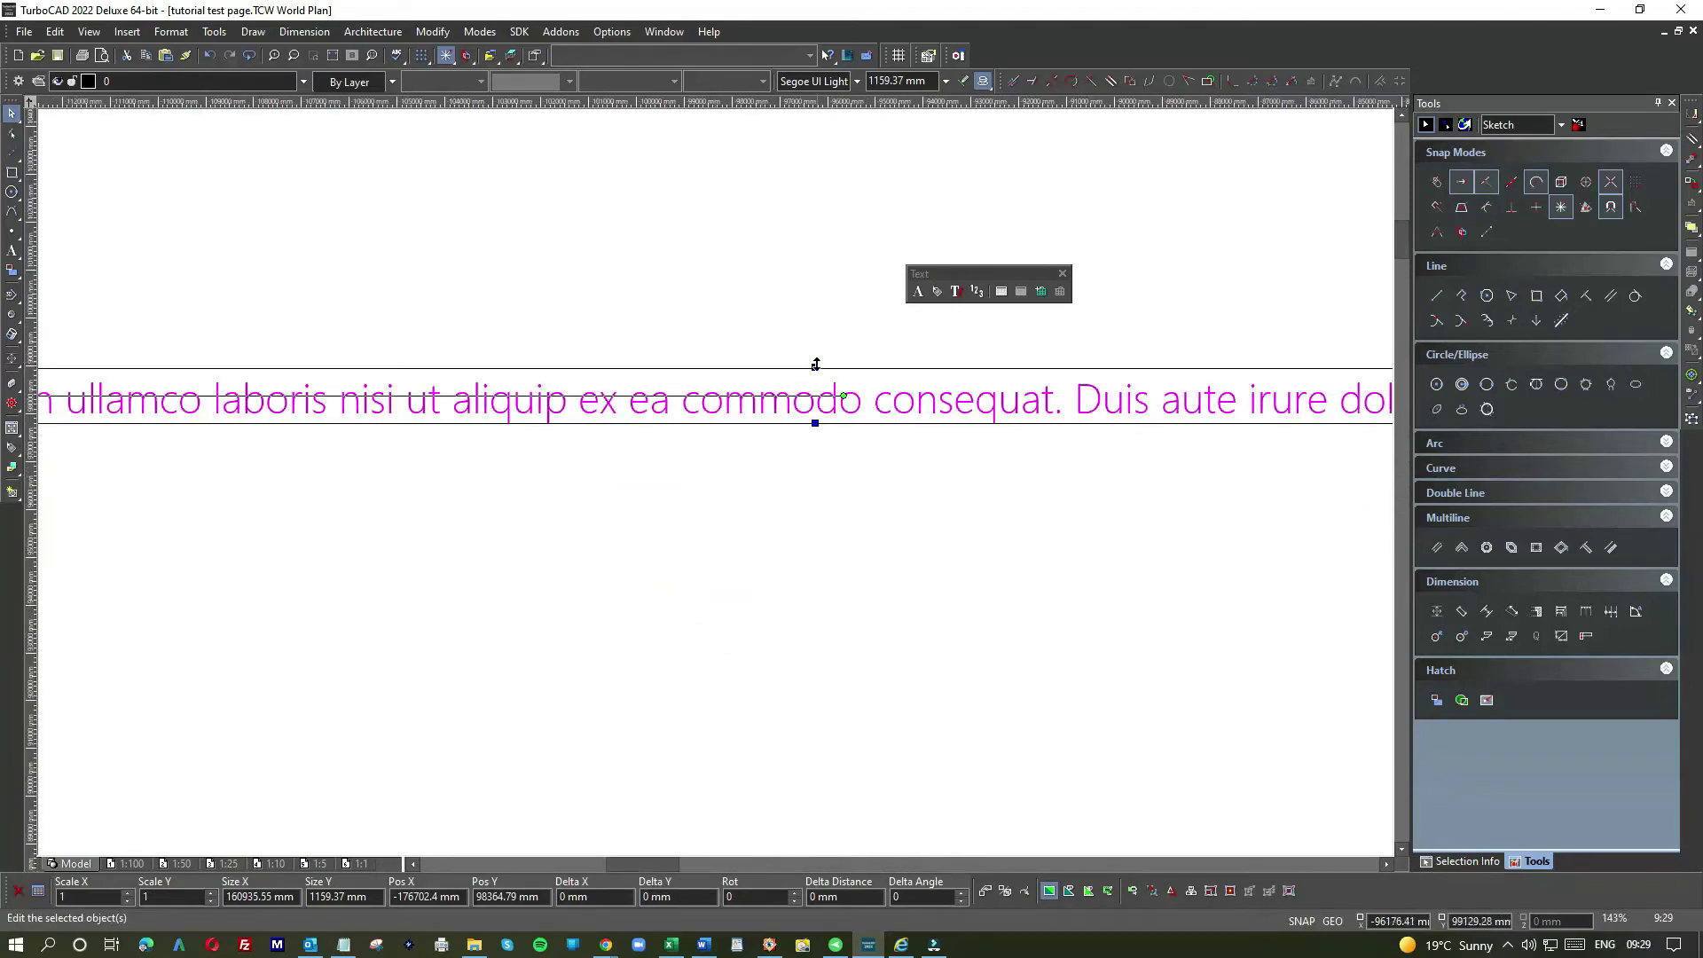
drag(816, 363, 825, 205)
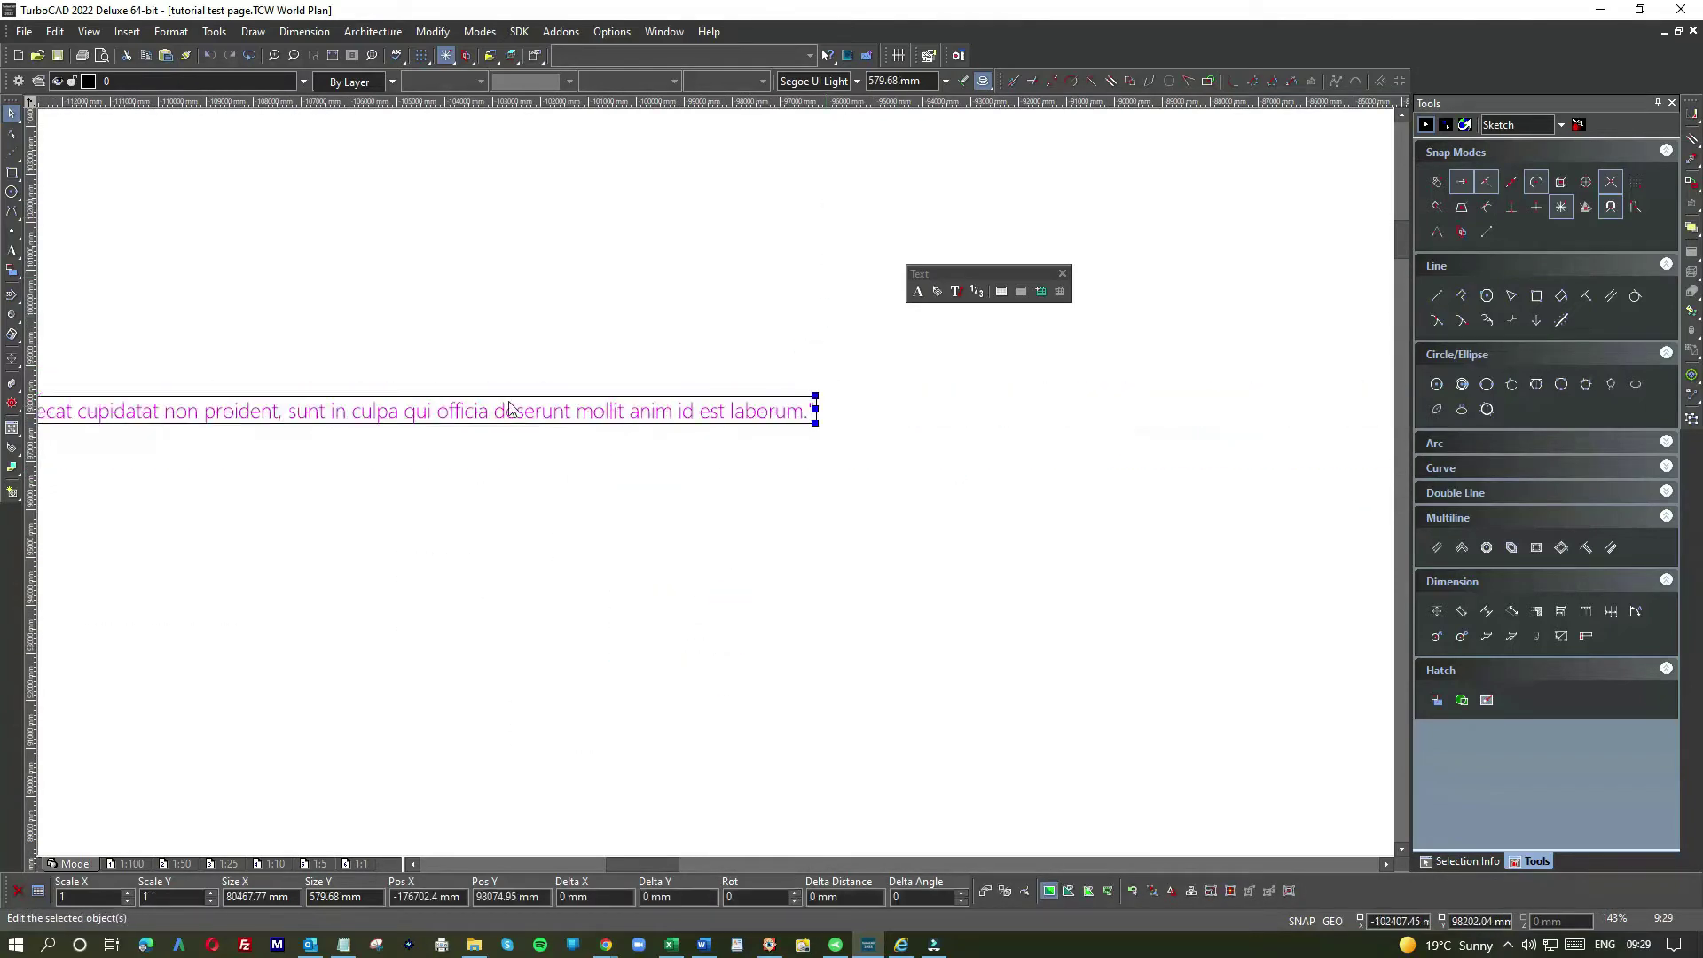
scroll(625, 508, down, 8)
scroll(626, 508, up, 6)
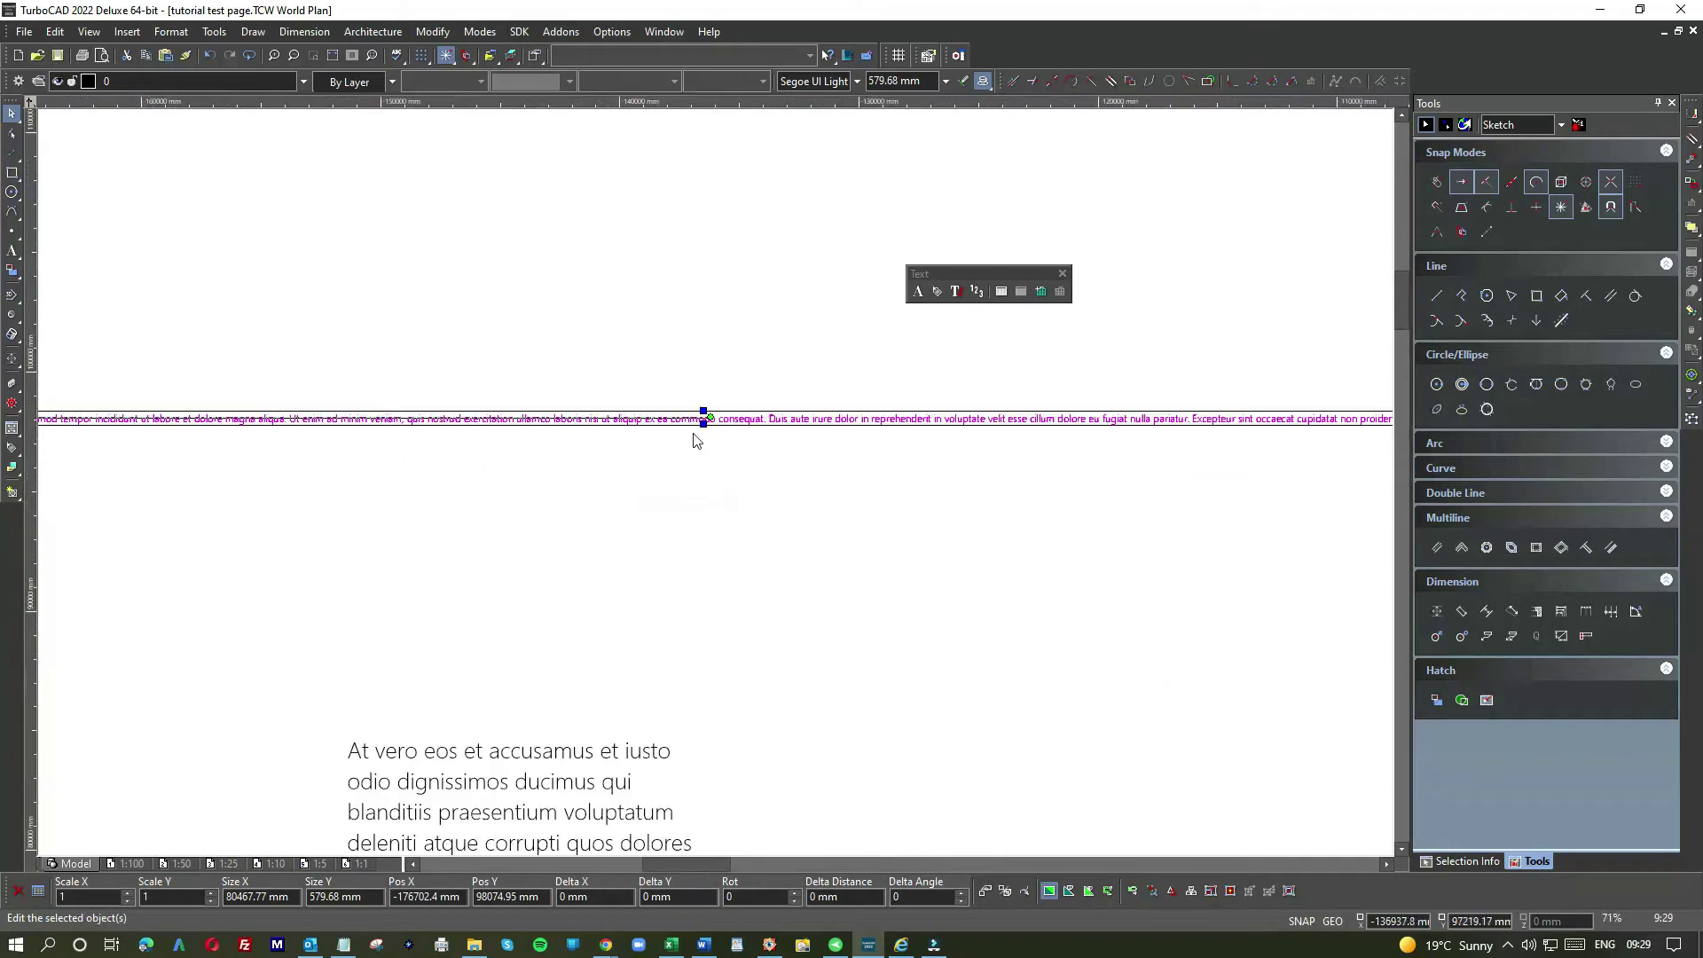
drag(697, 421, 684, 589)
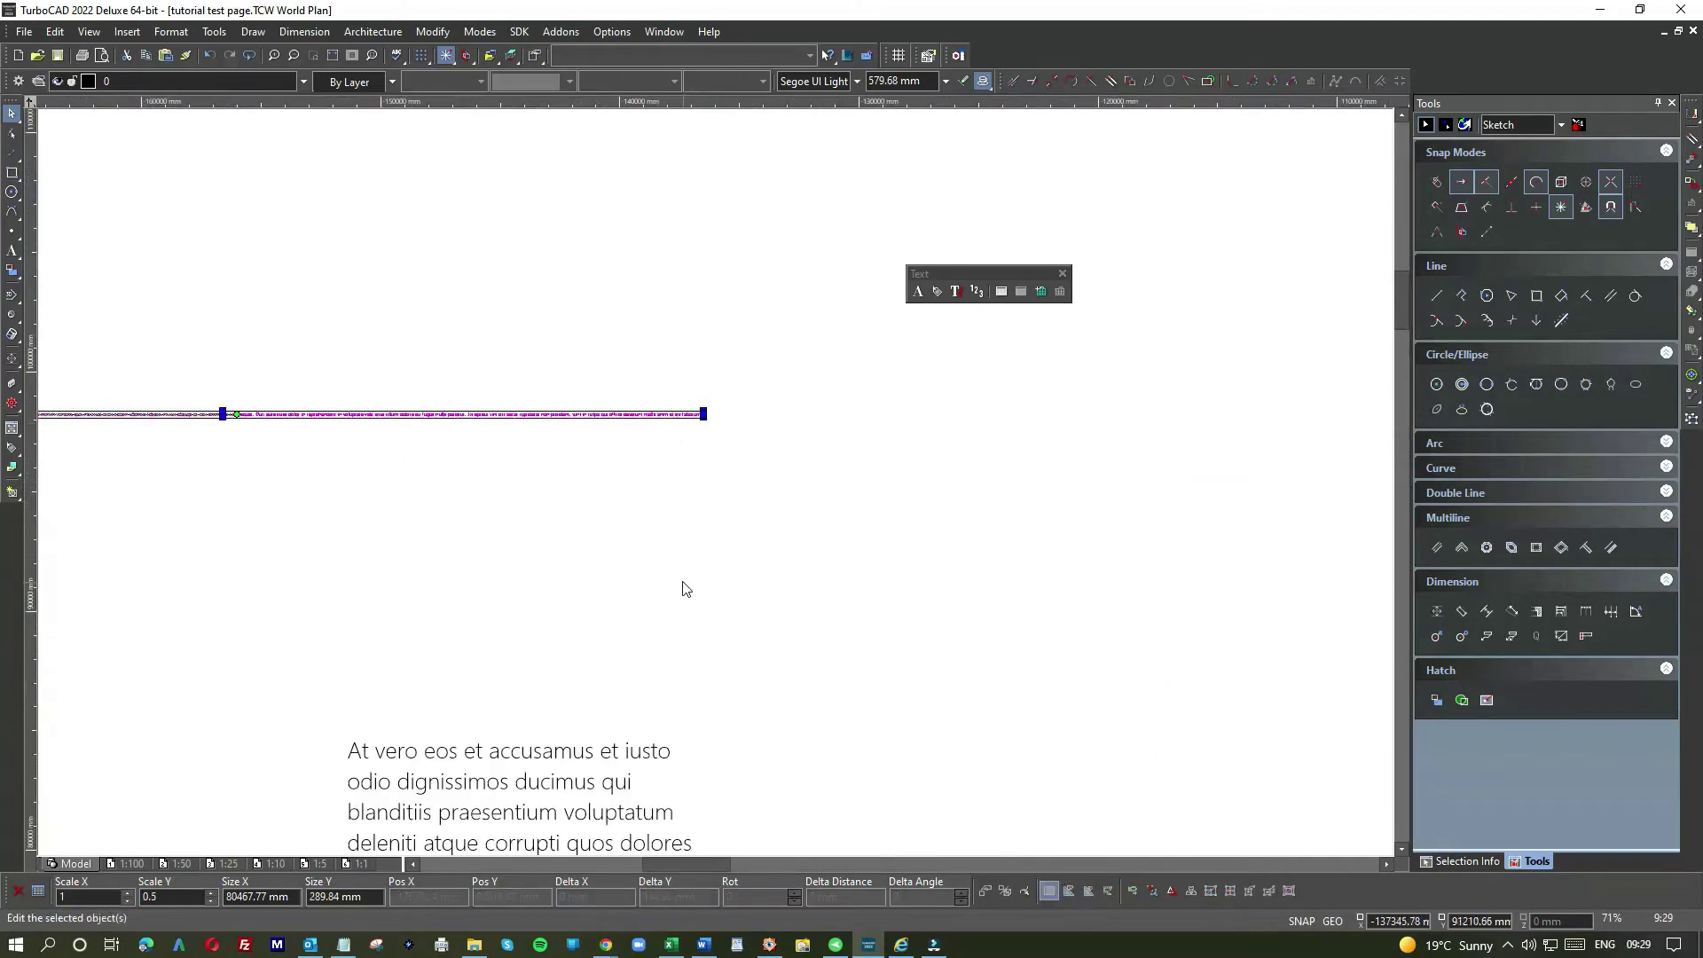
scroll(715, 486, down, 4)
scroll(714, 487, up, 6)
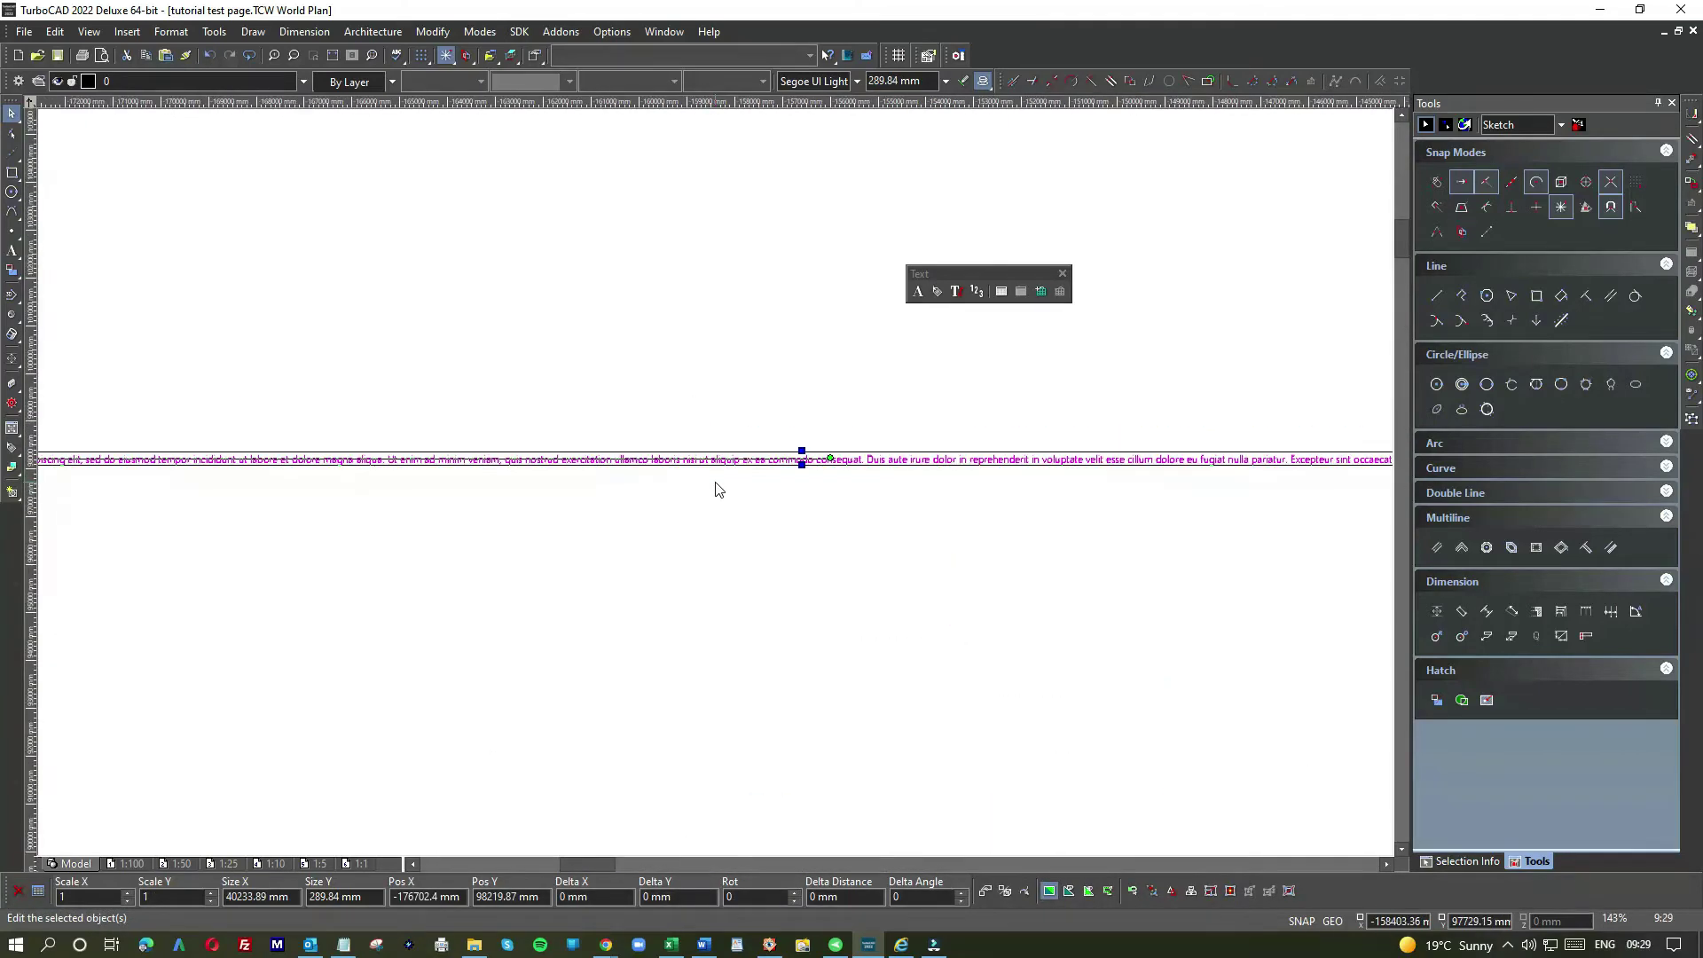
scroll(715, 485, down, 2)
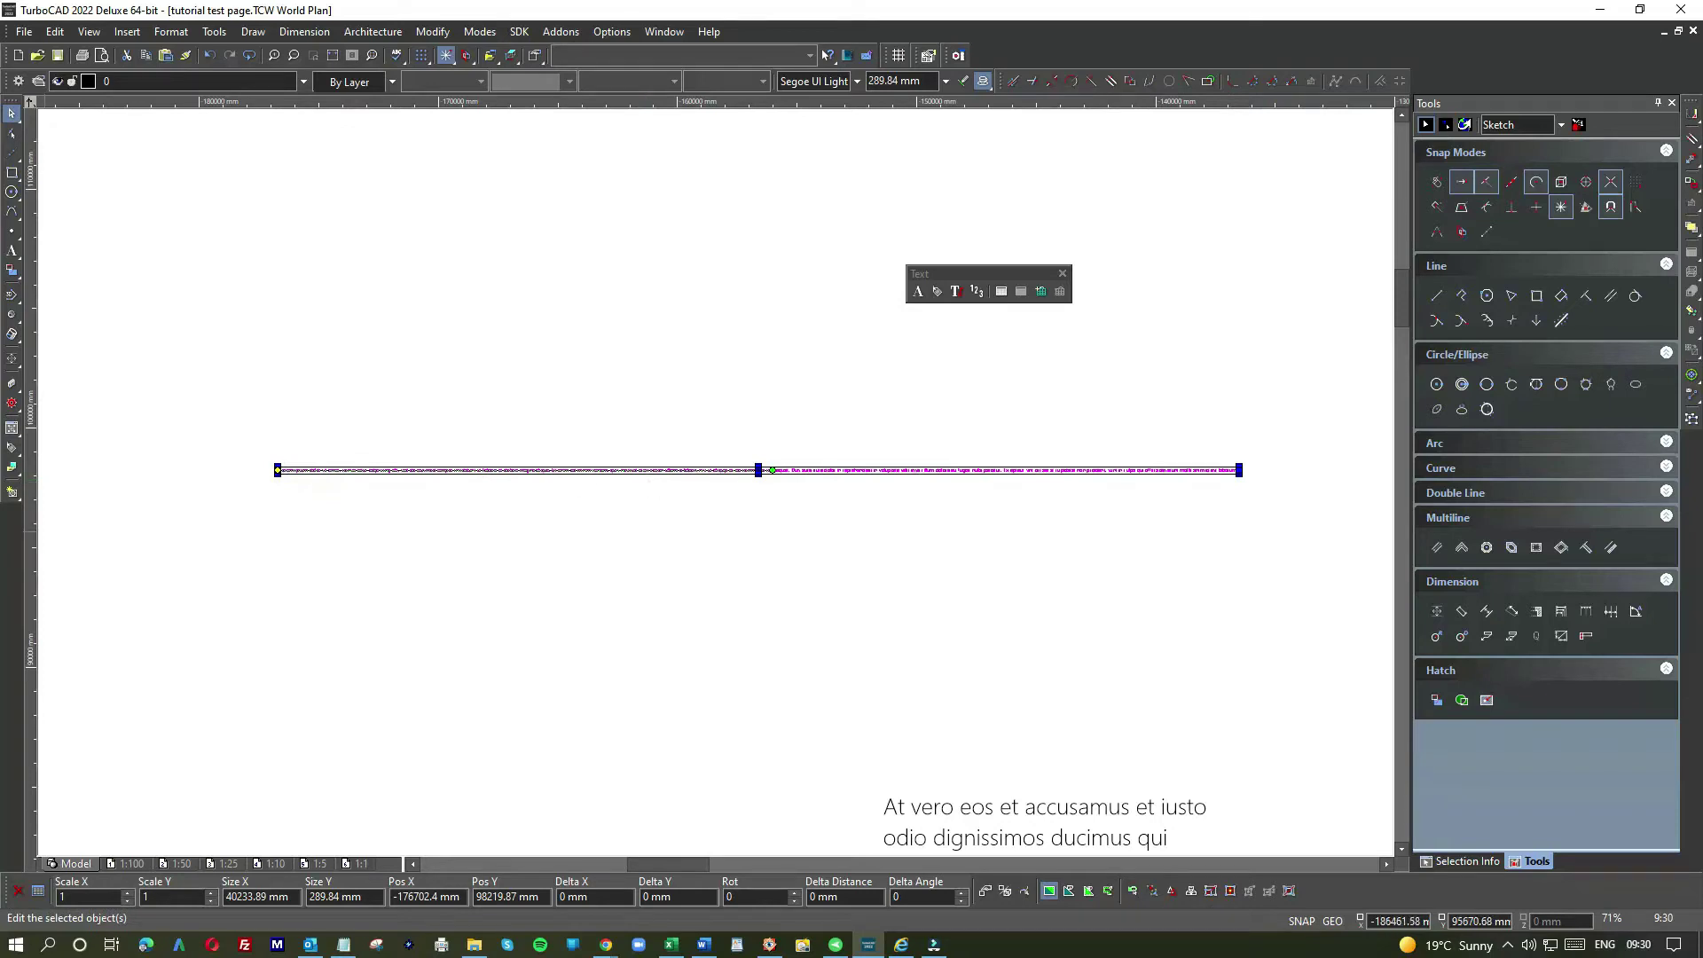
Put Notepad away, then select the long Lorem ipsum line and delete it
drag(0, 345, 487, 345)
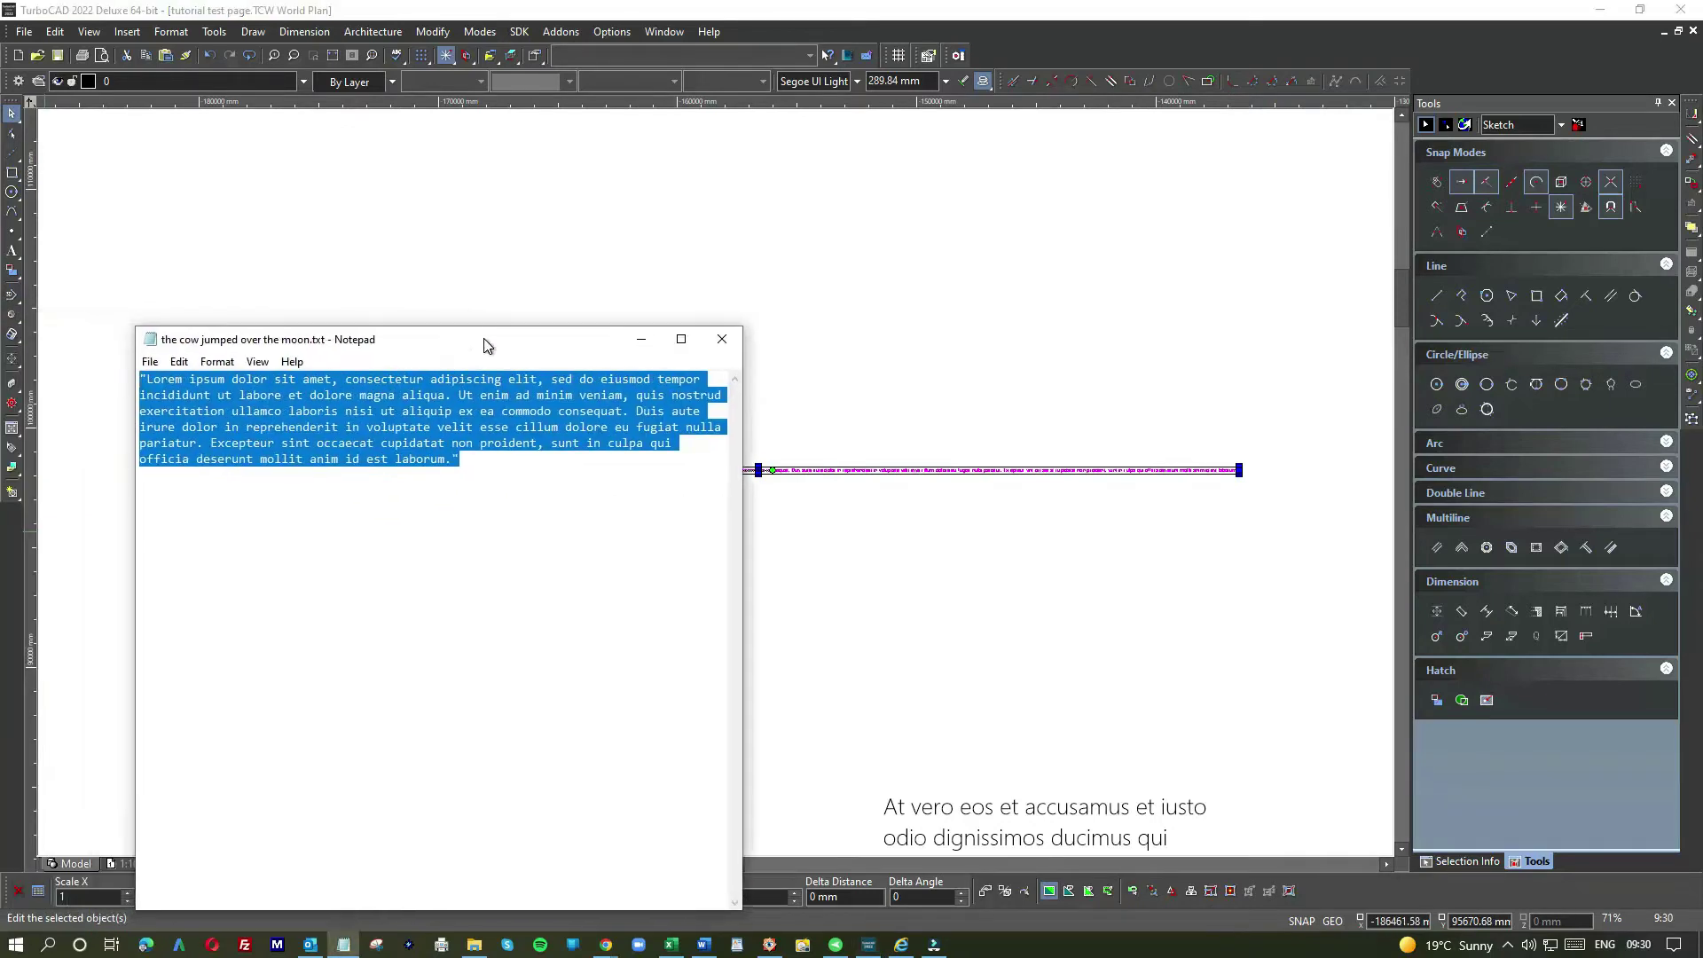
key(alt+Tab)
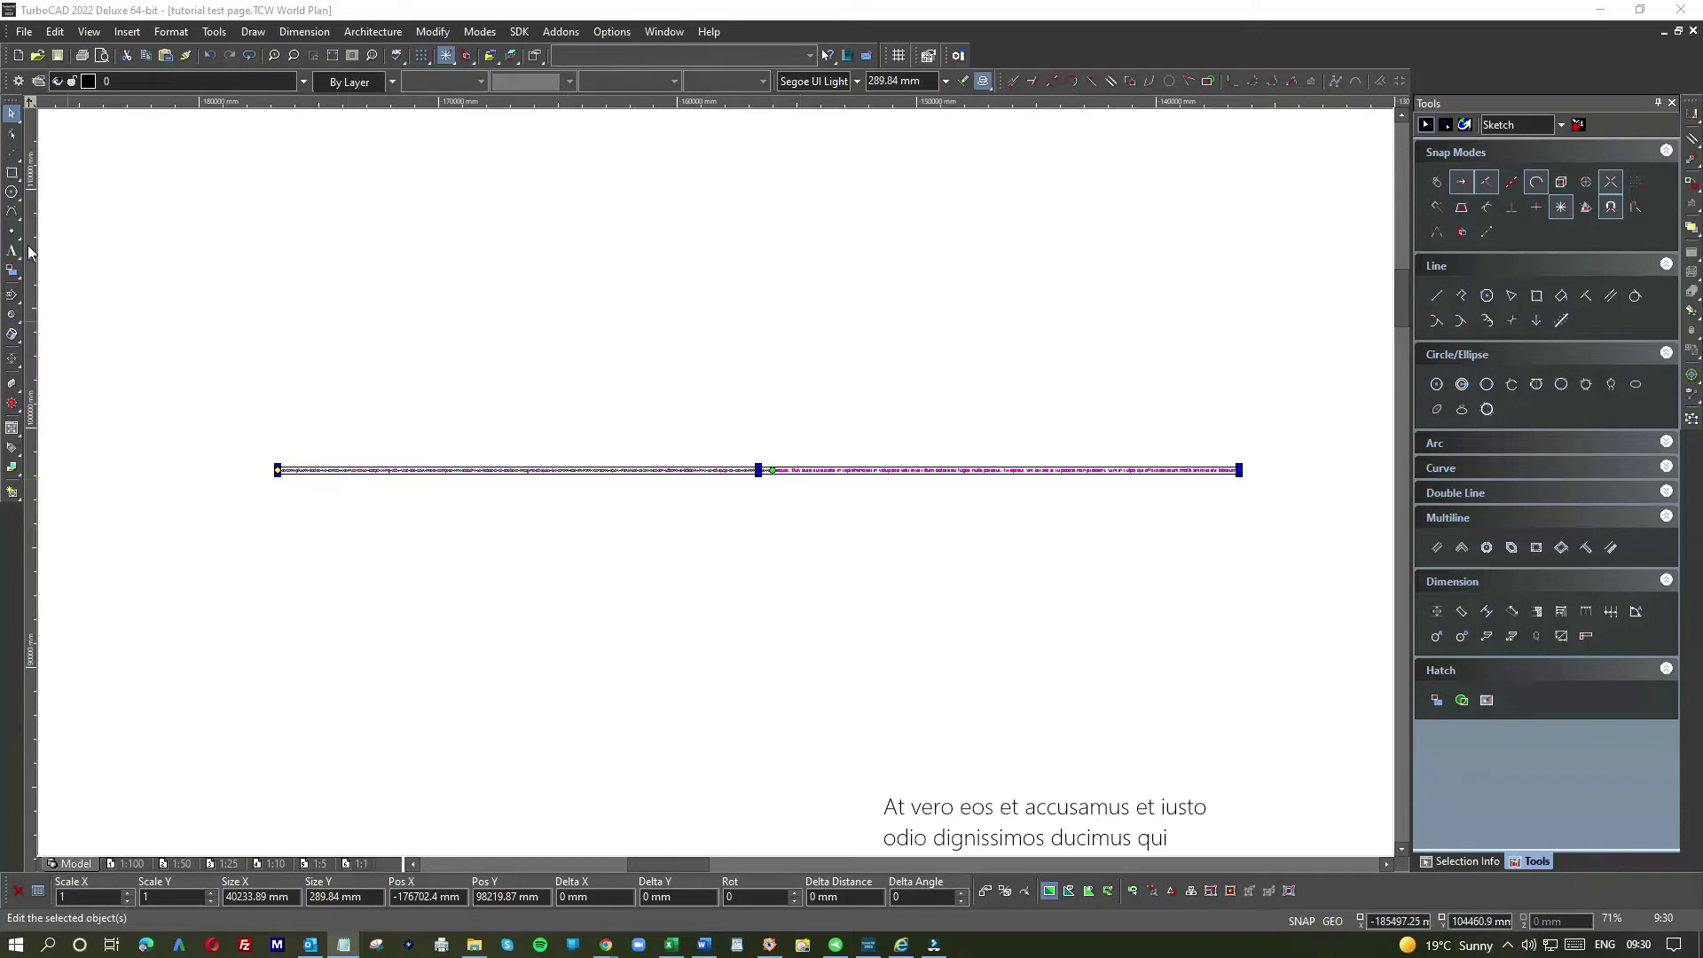
click(749, 527)
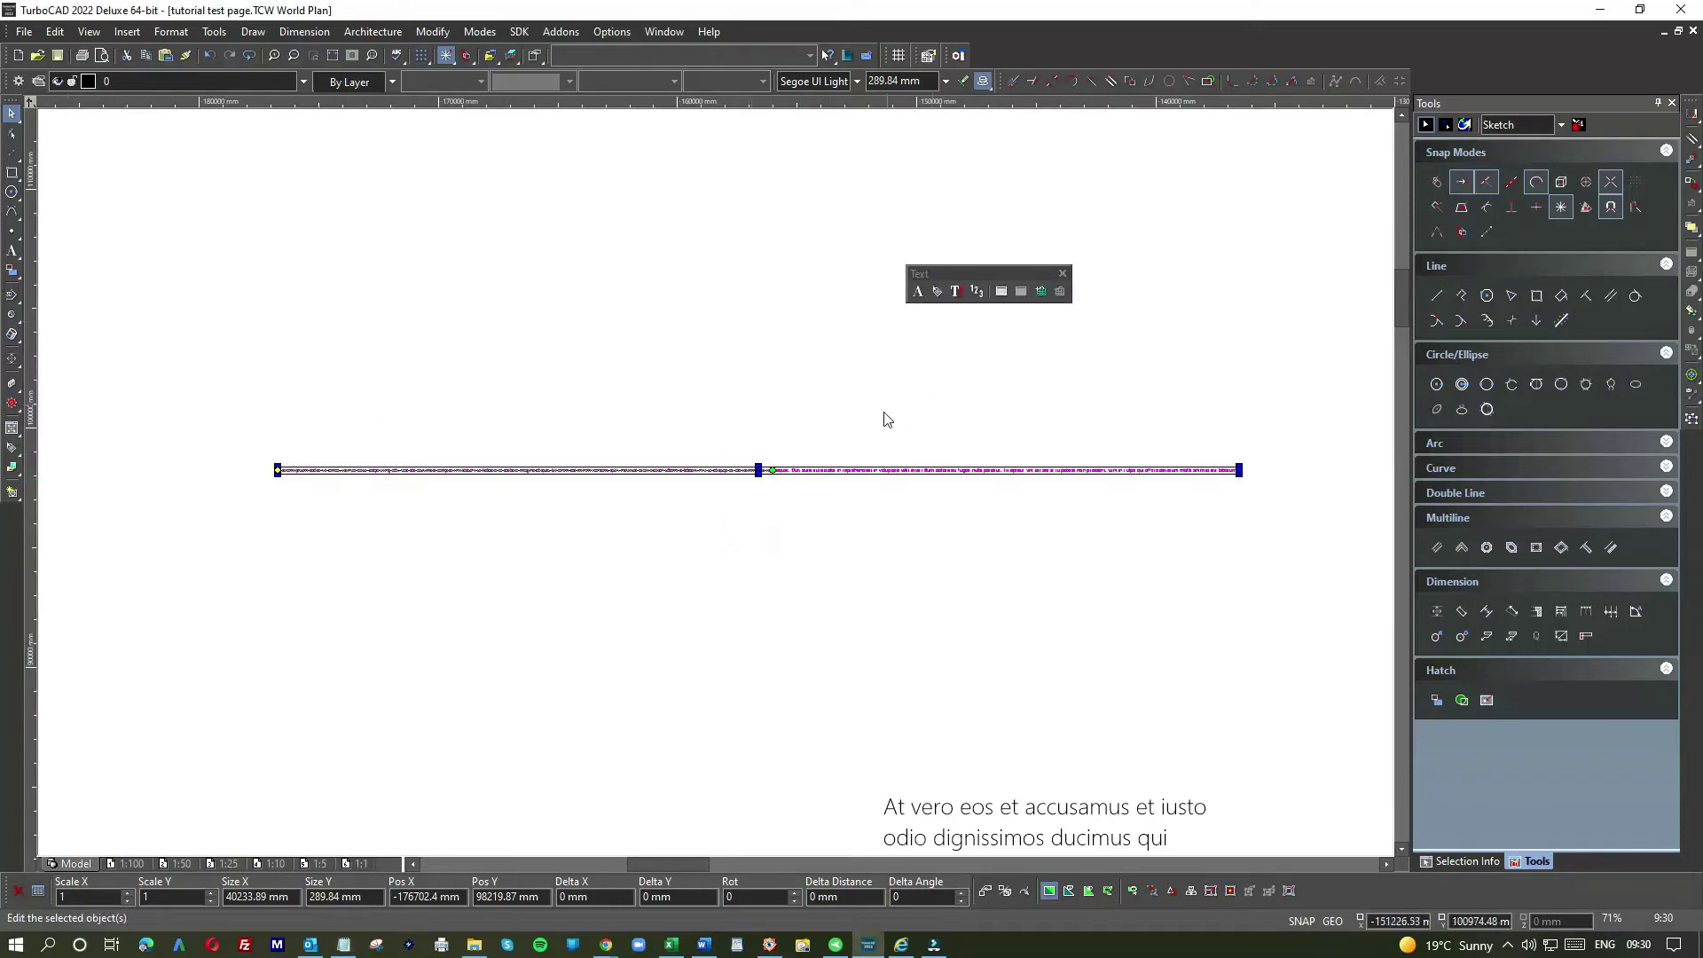
click(813, 447)
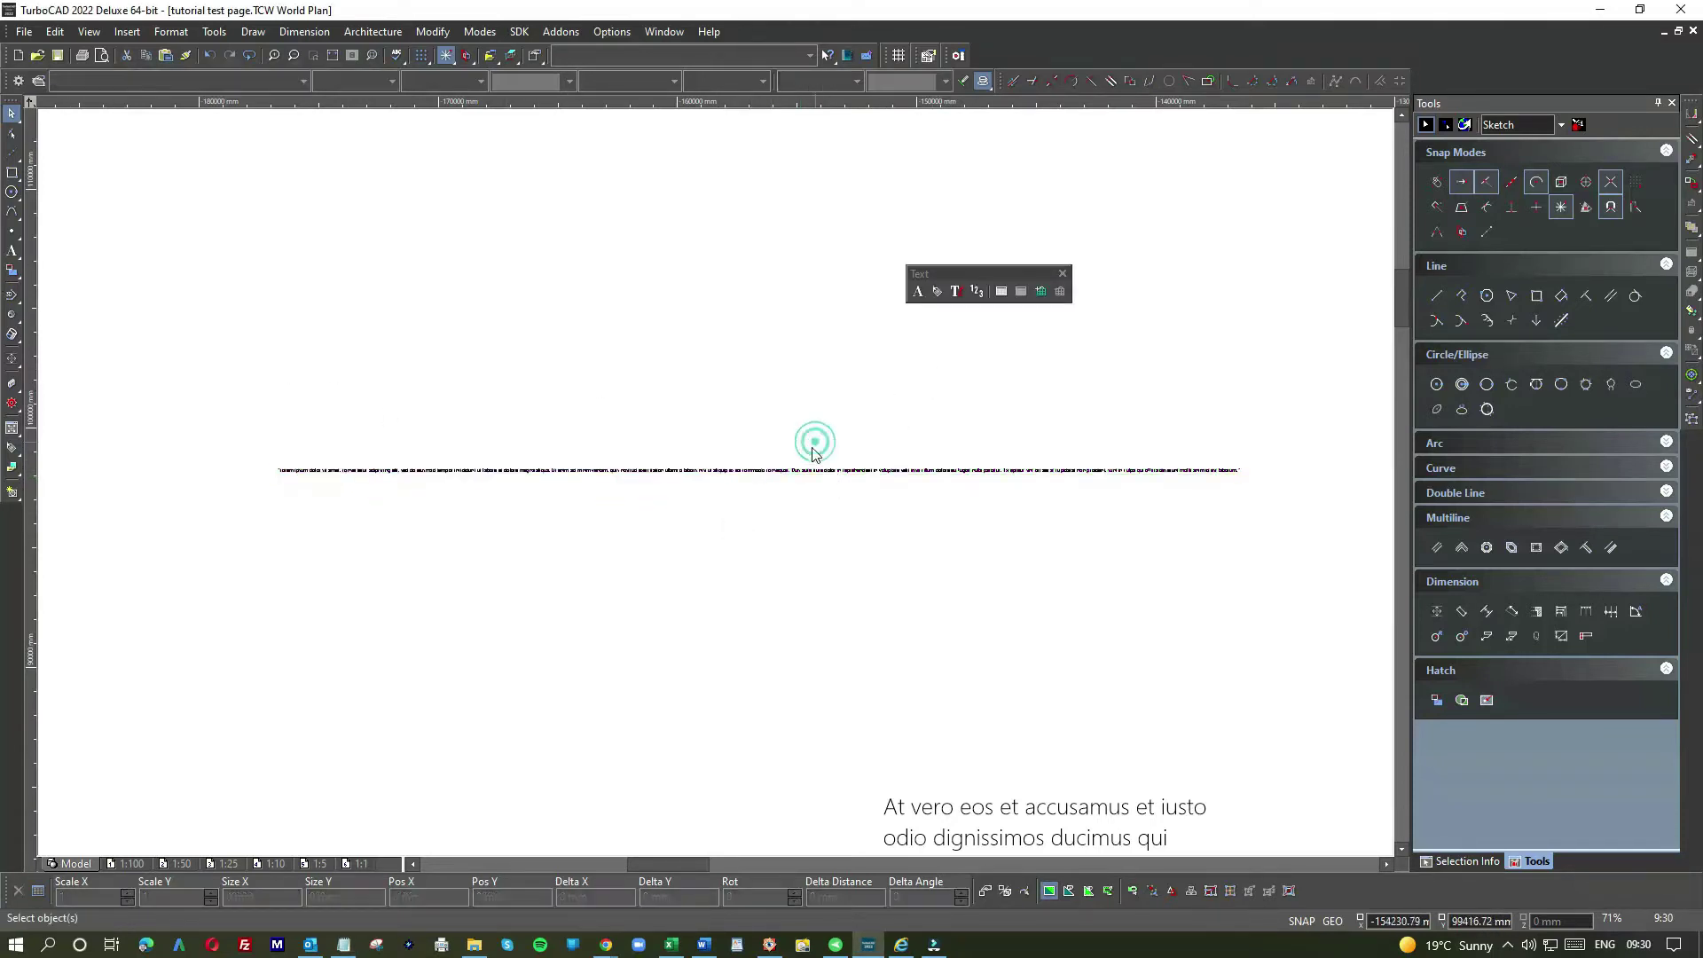
click(792, 471)
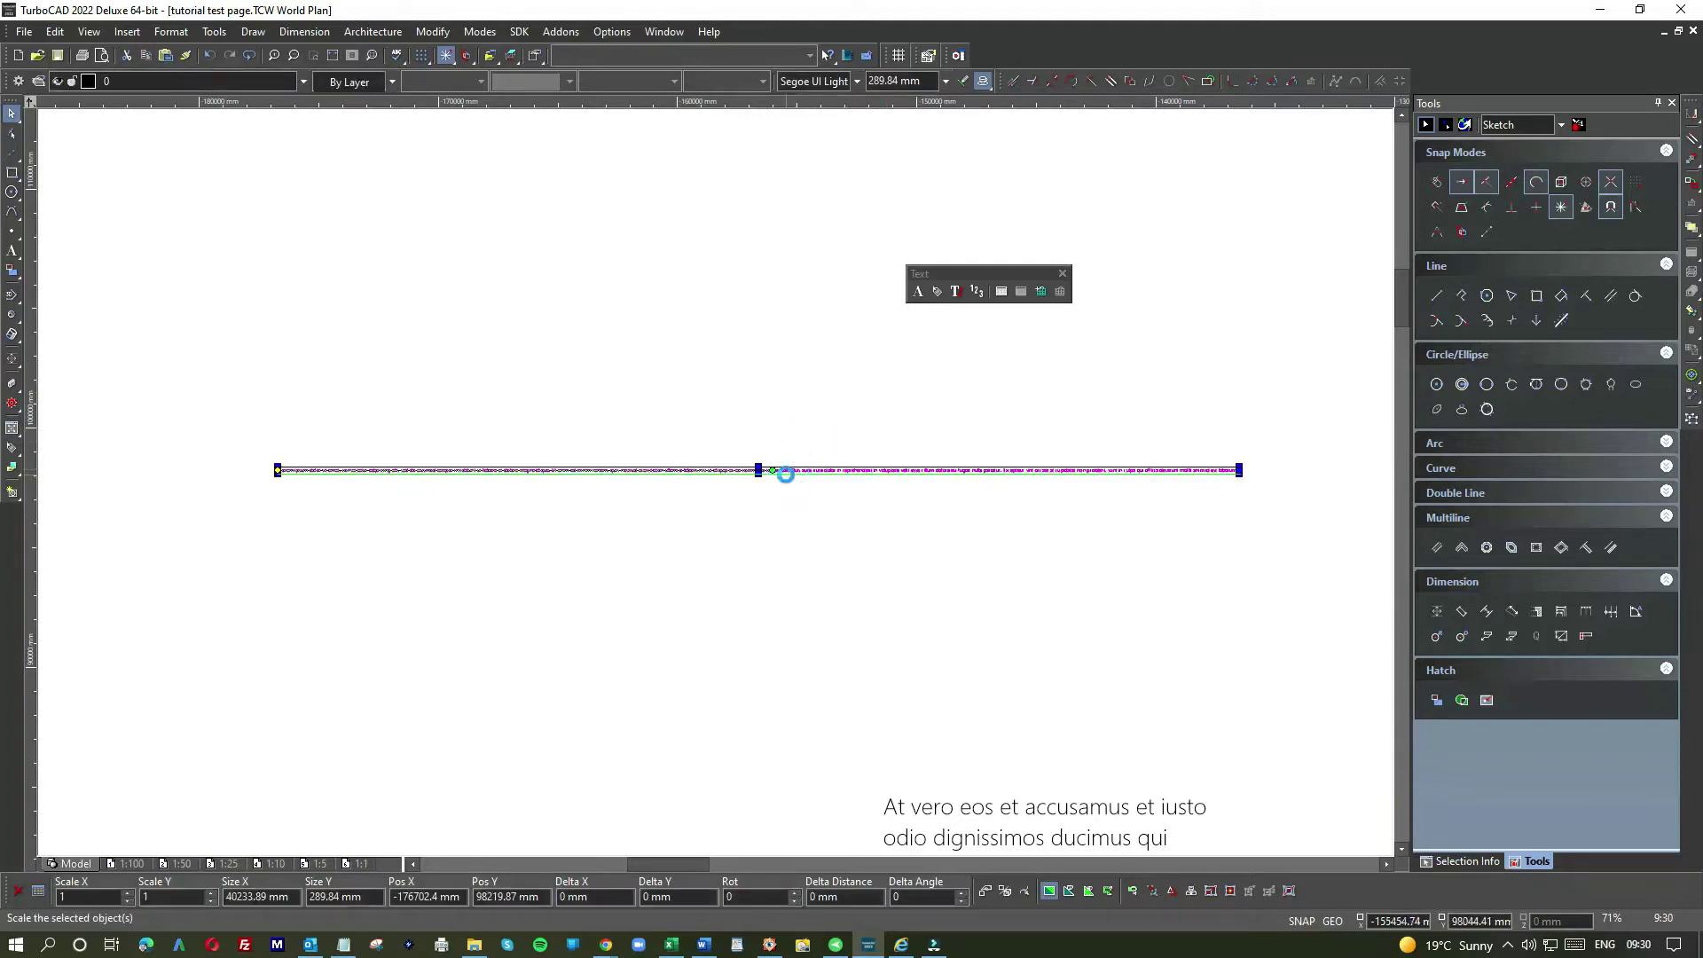
key(Delete)
scroll(783, 559, down, 2)
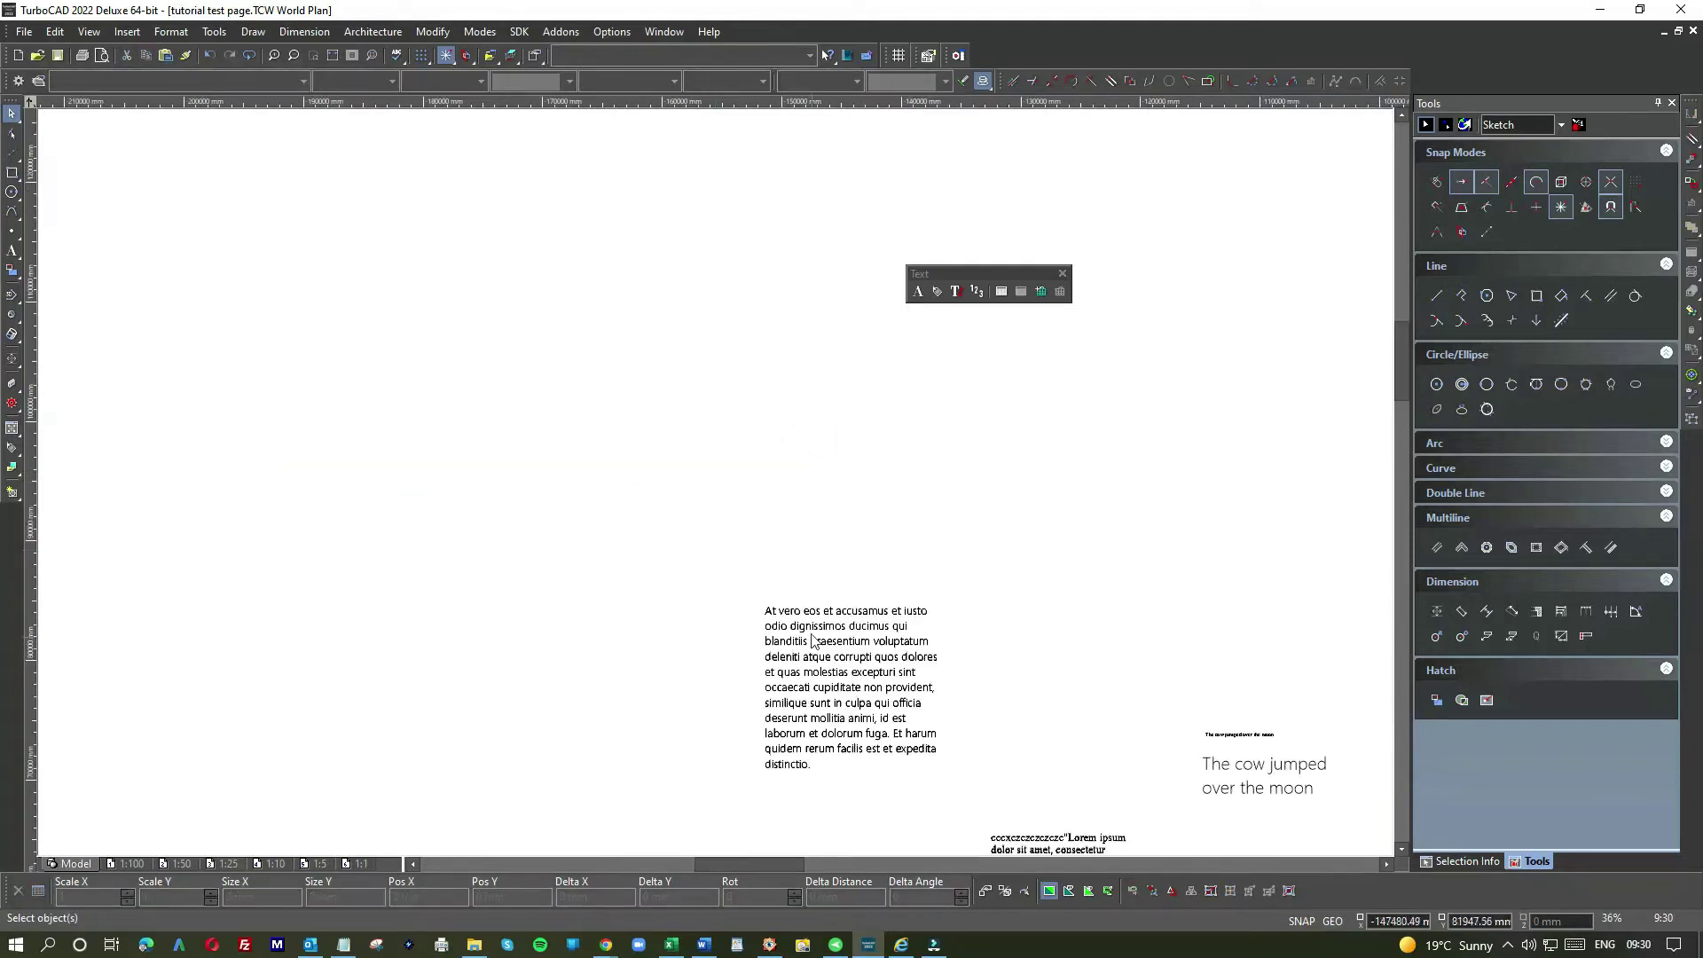
scroll(718, 490, up, 2)
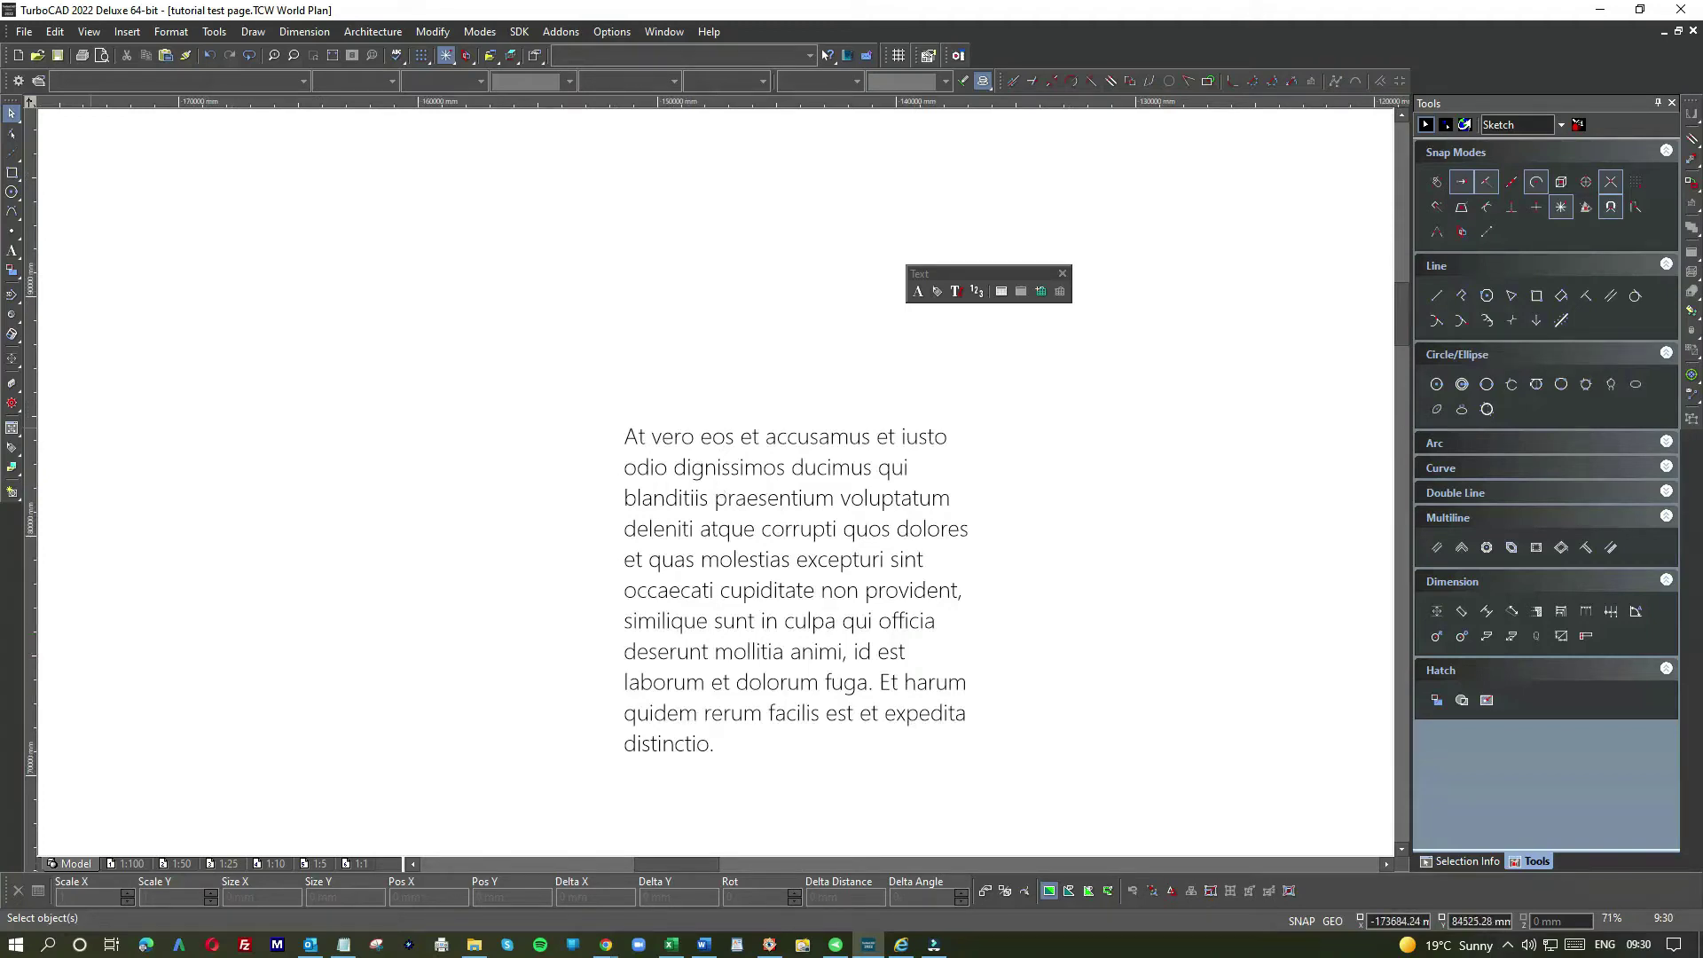
Place a new text reading 'hello' above the paragraph
click(11, 250)
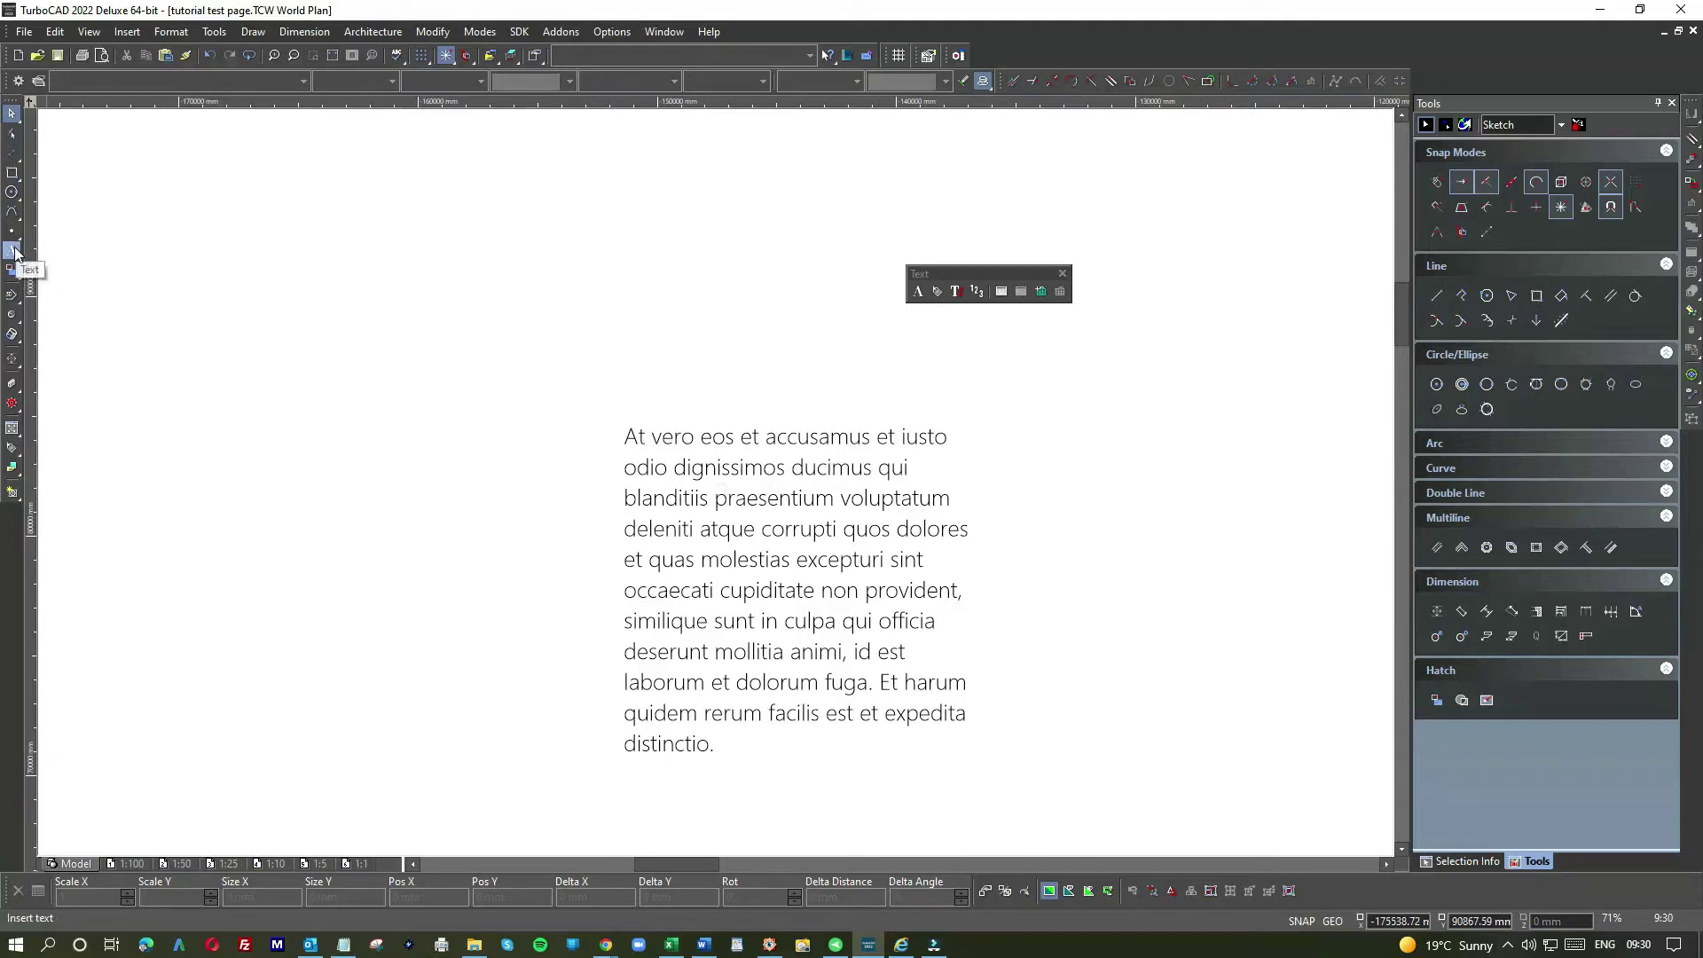
click(401, 260)
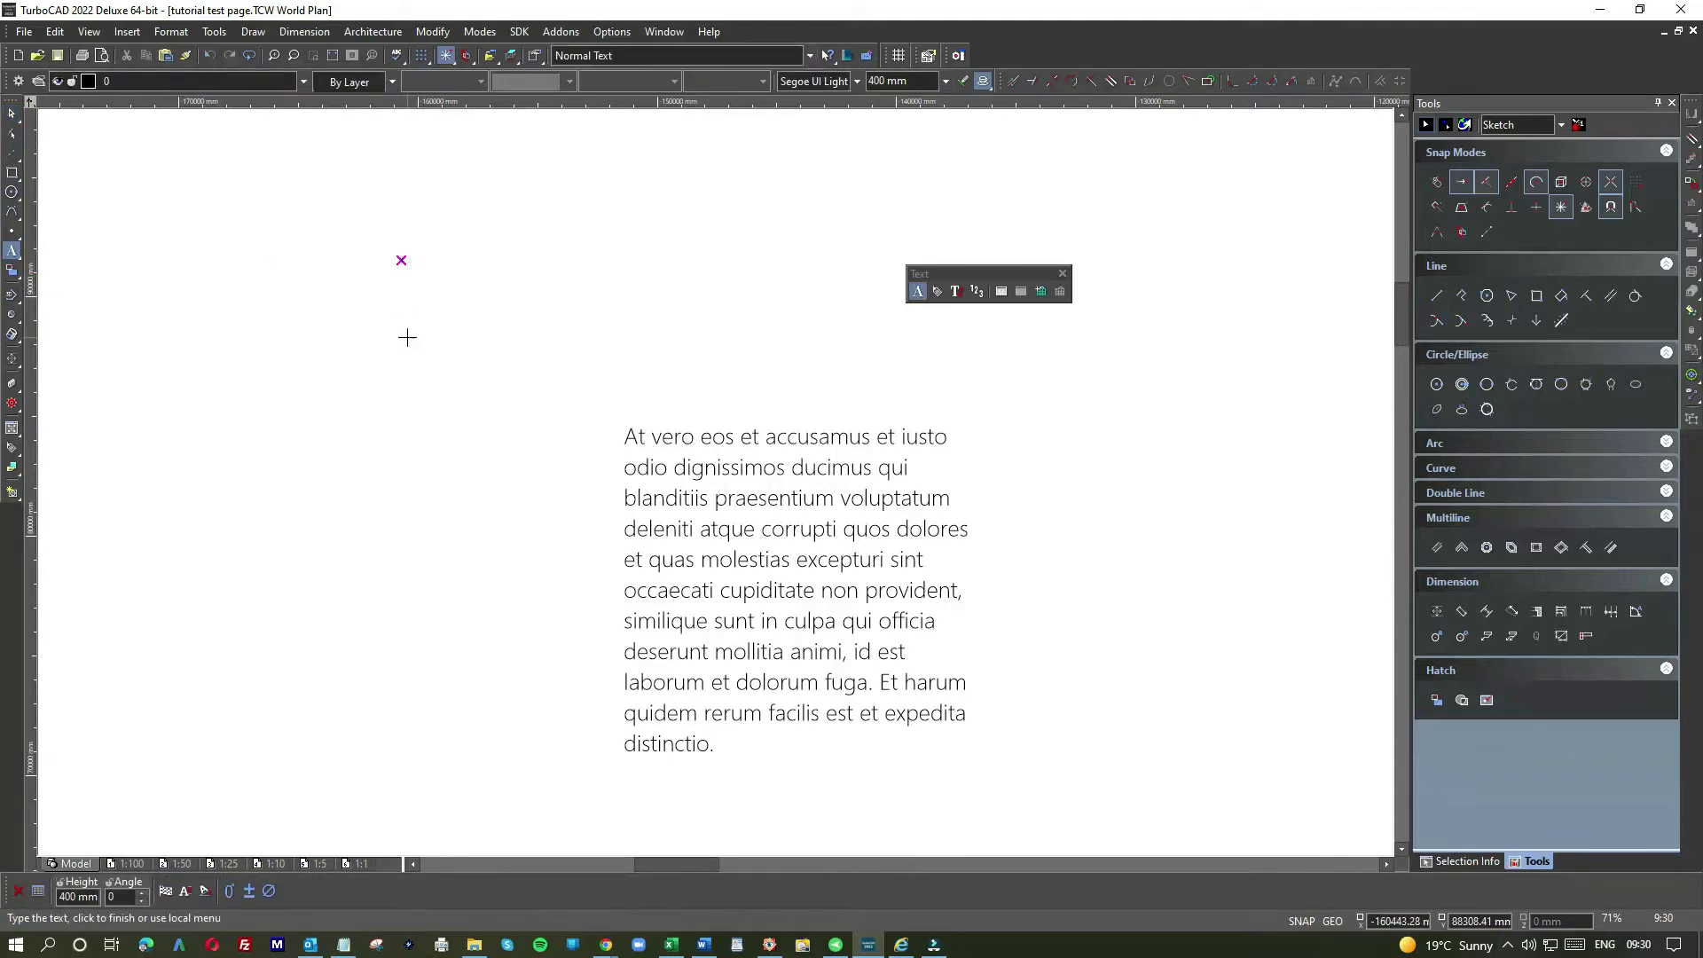
text(hello)
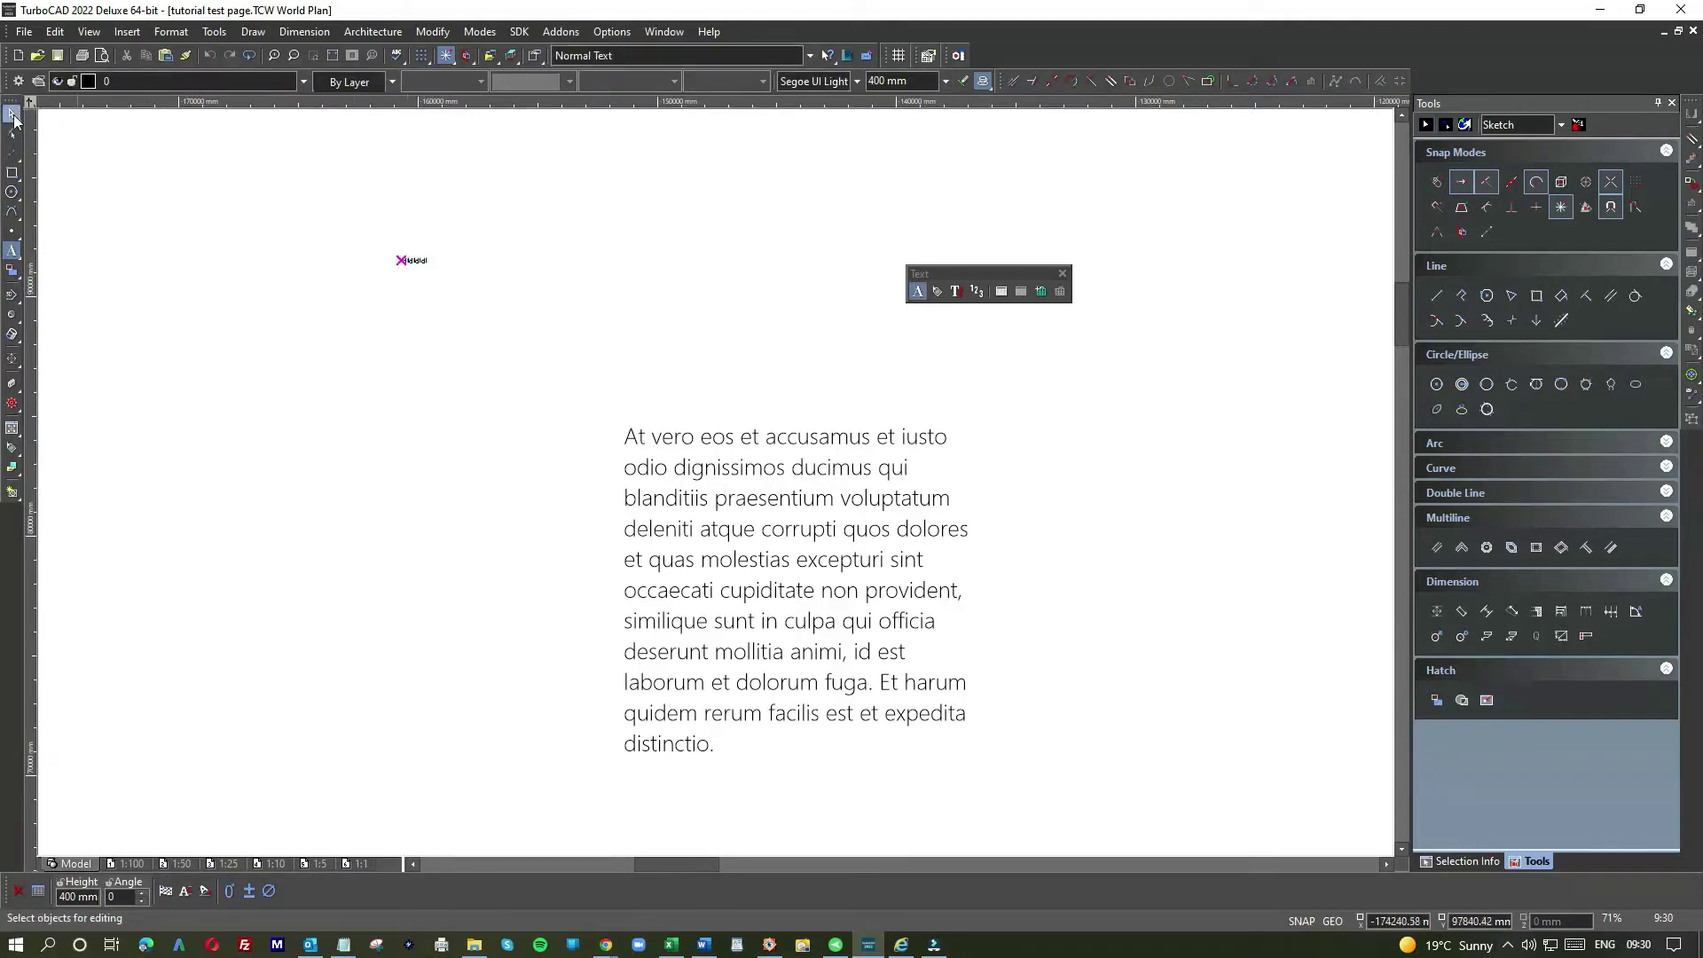
click(424, 272)
scroll(424, 271, up, 5)
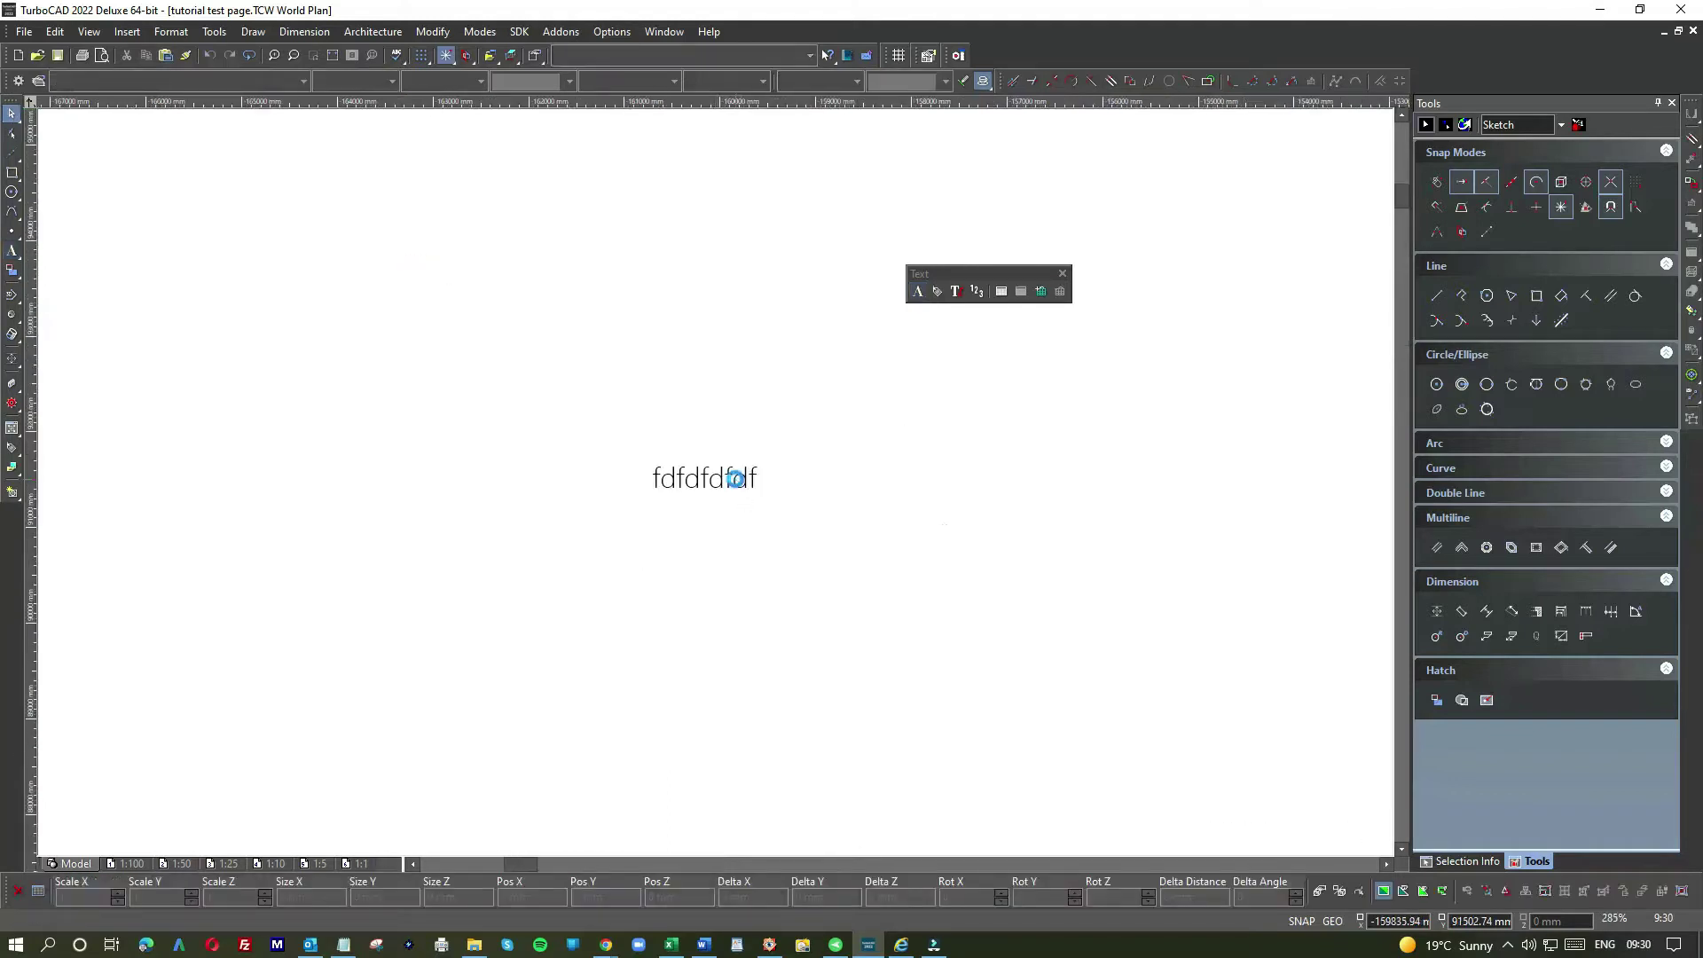
Replace the fdfdfdf text's content with the pasted lorem ipsum quote
click(737, 484)
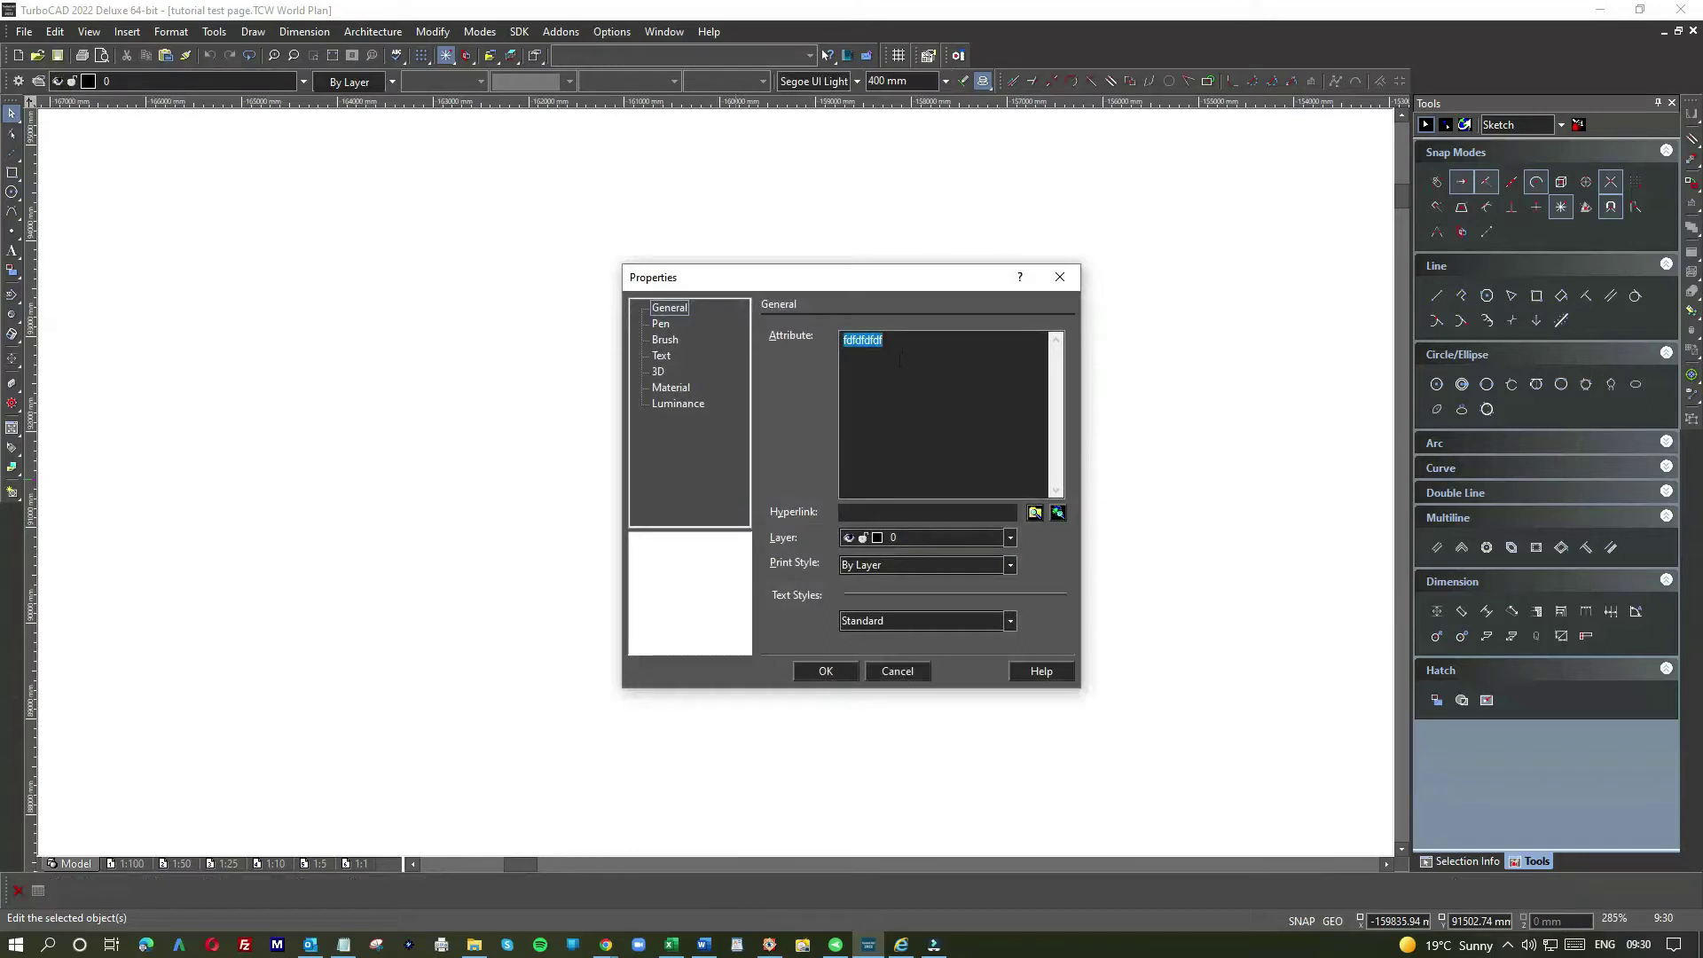
key(ctrl+v)
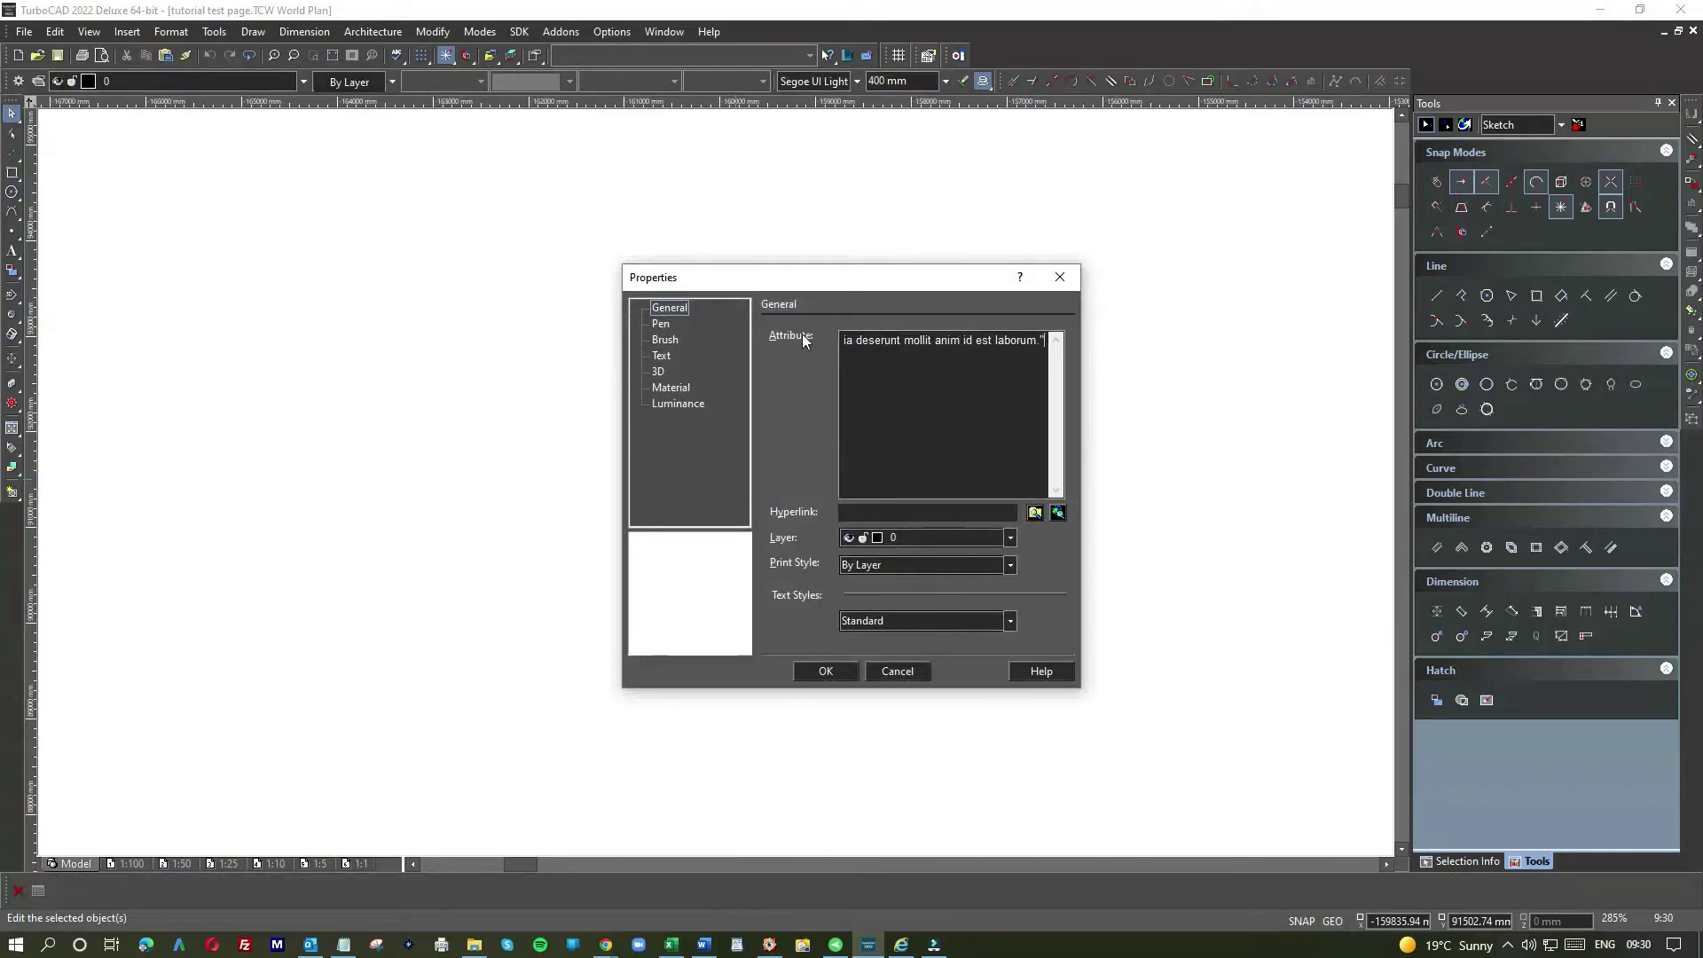
triple_click(964, 340)
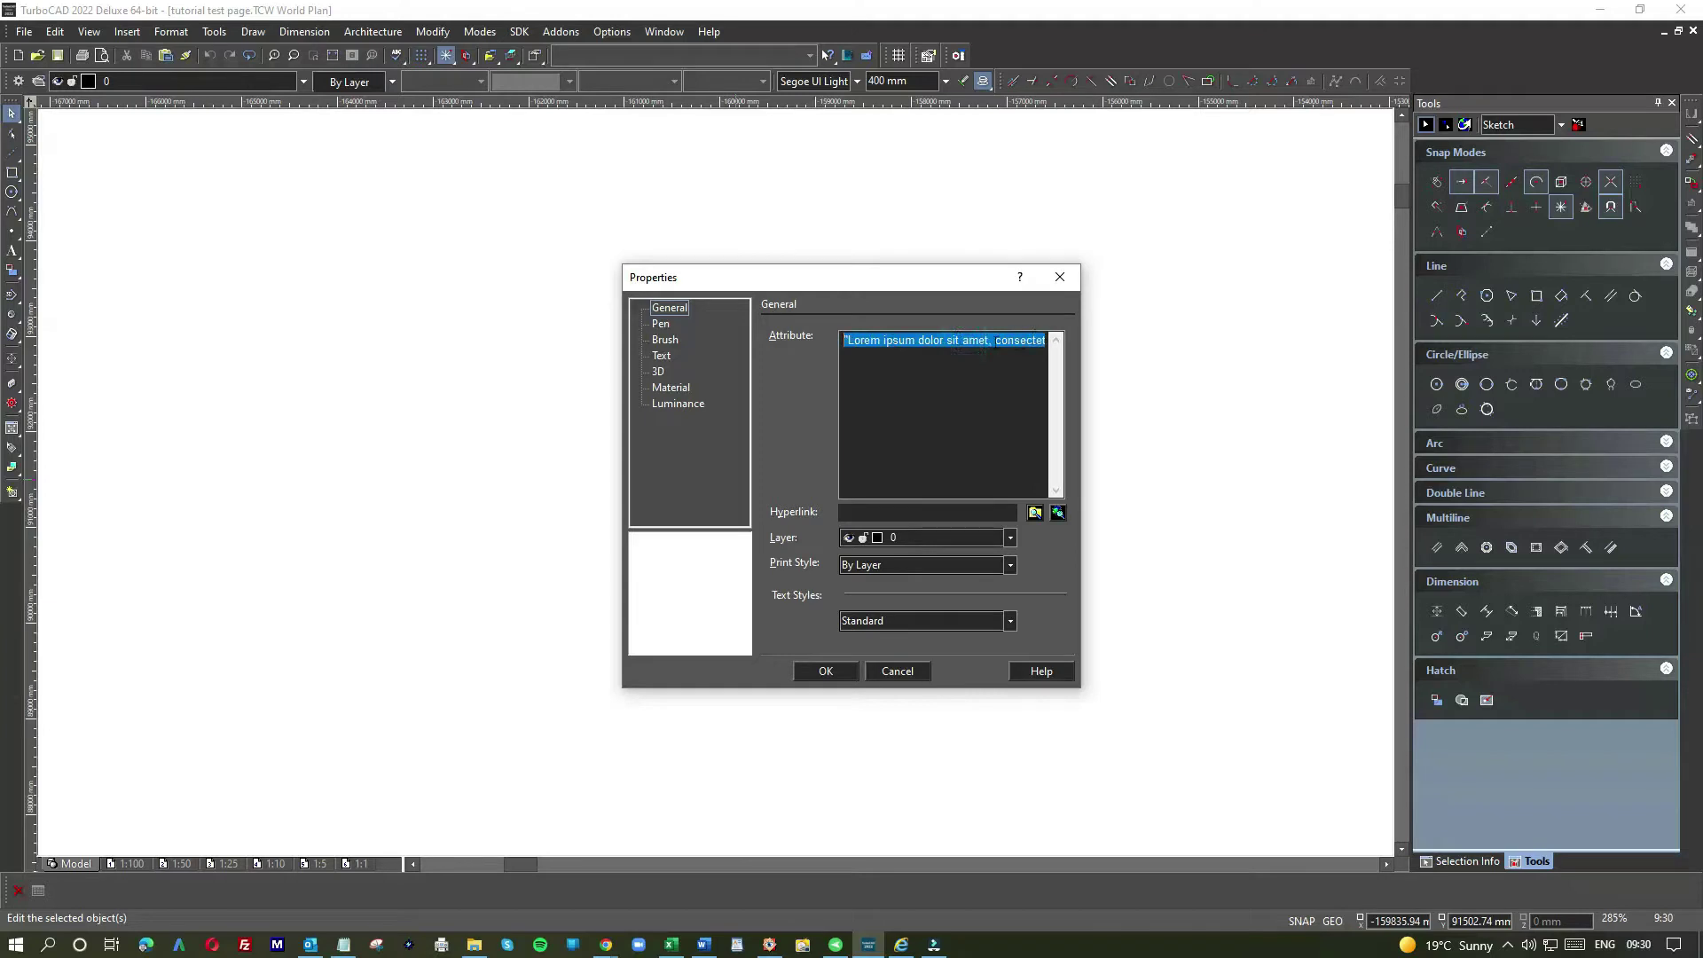
click(993, 342)
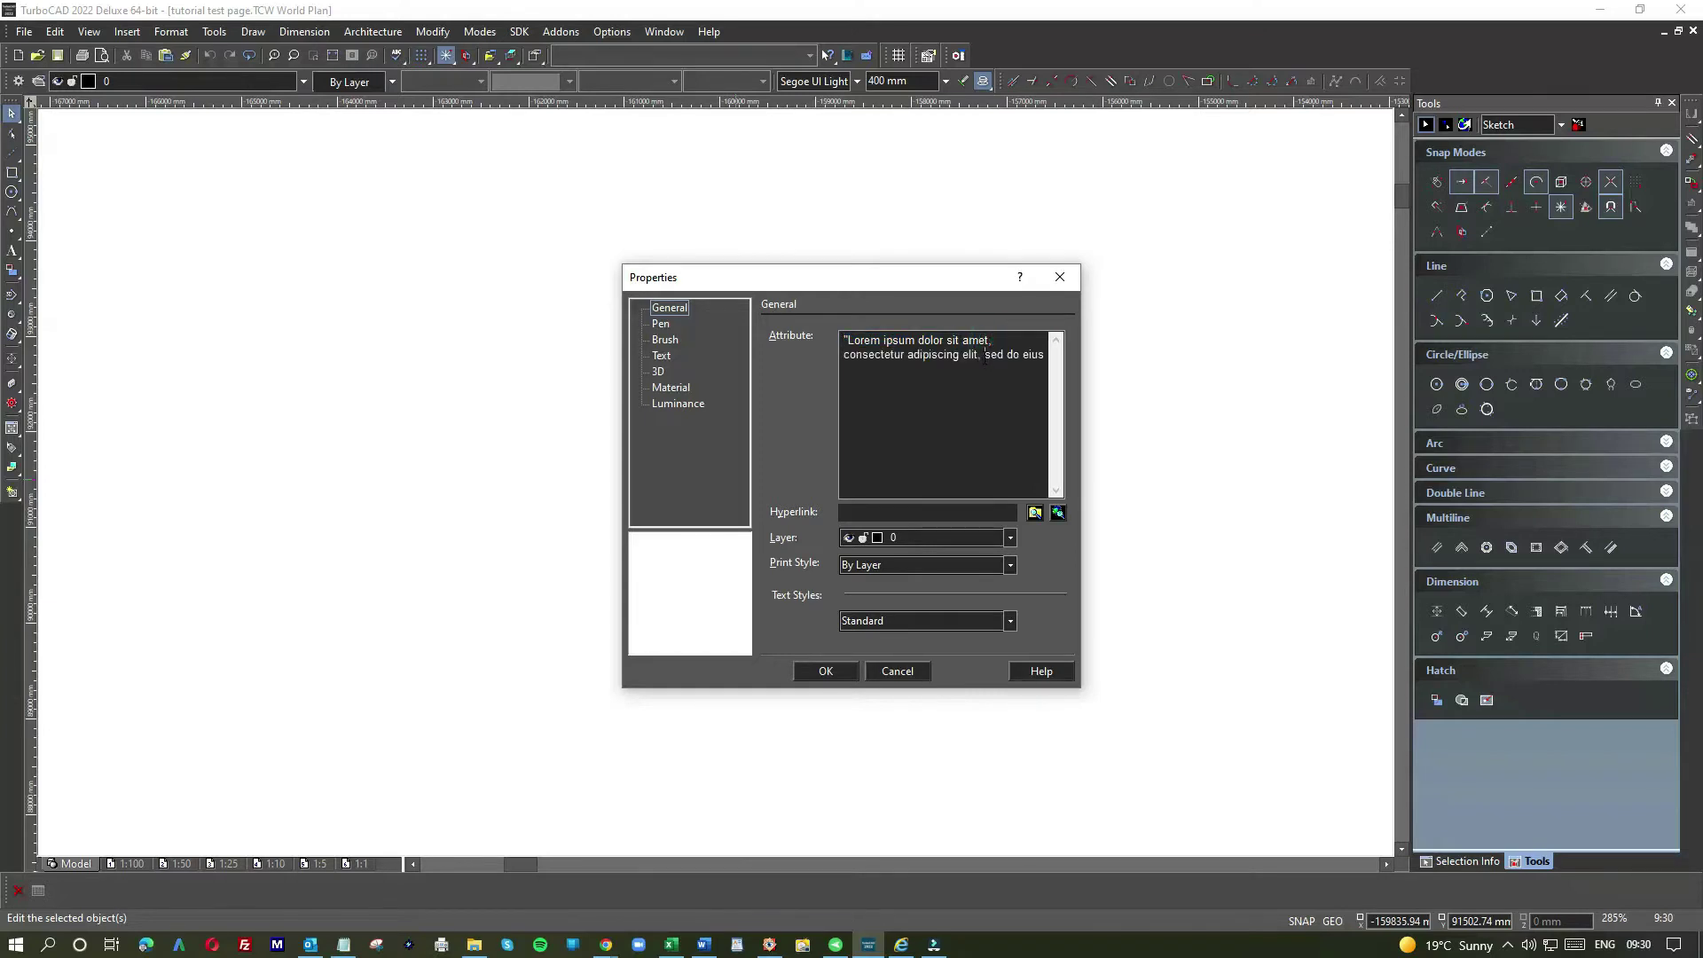
Insert line breaks before 'sed', 'Ut enim', 'nostrud' and after 'laboris', then apply
click(985, 355)
key(Return)
click(1030, 368)
key(Return)
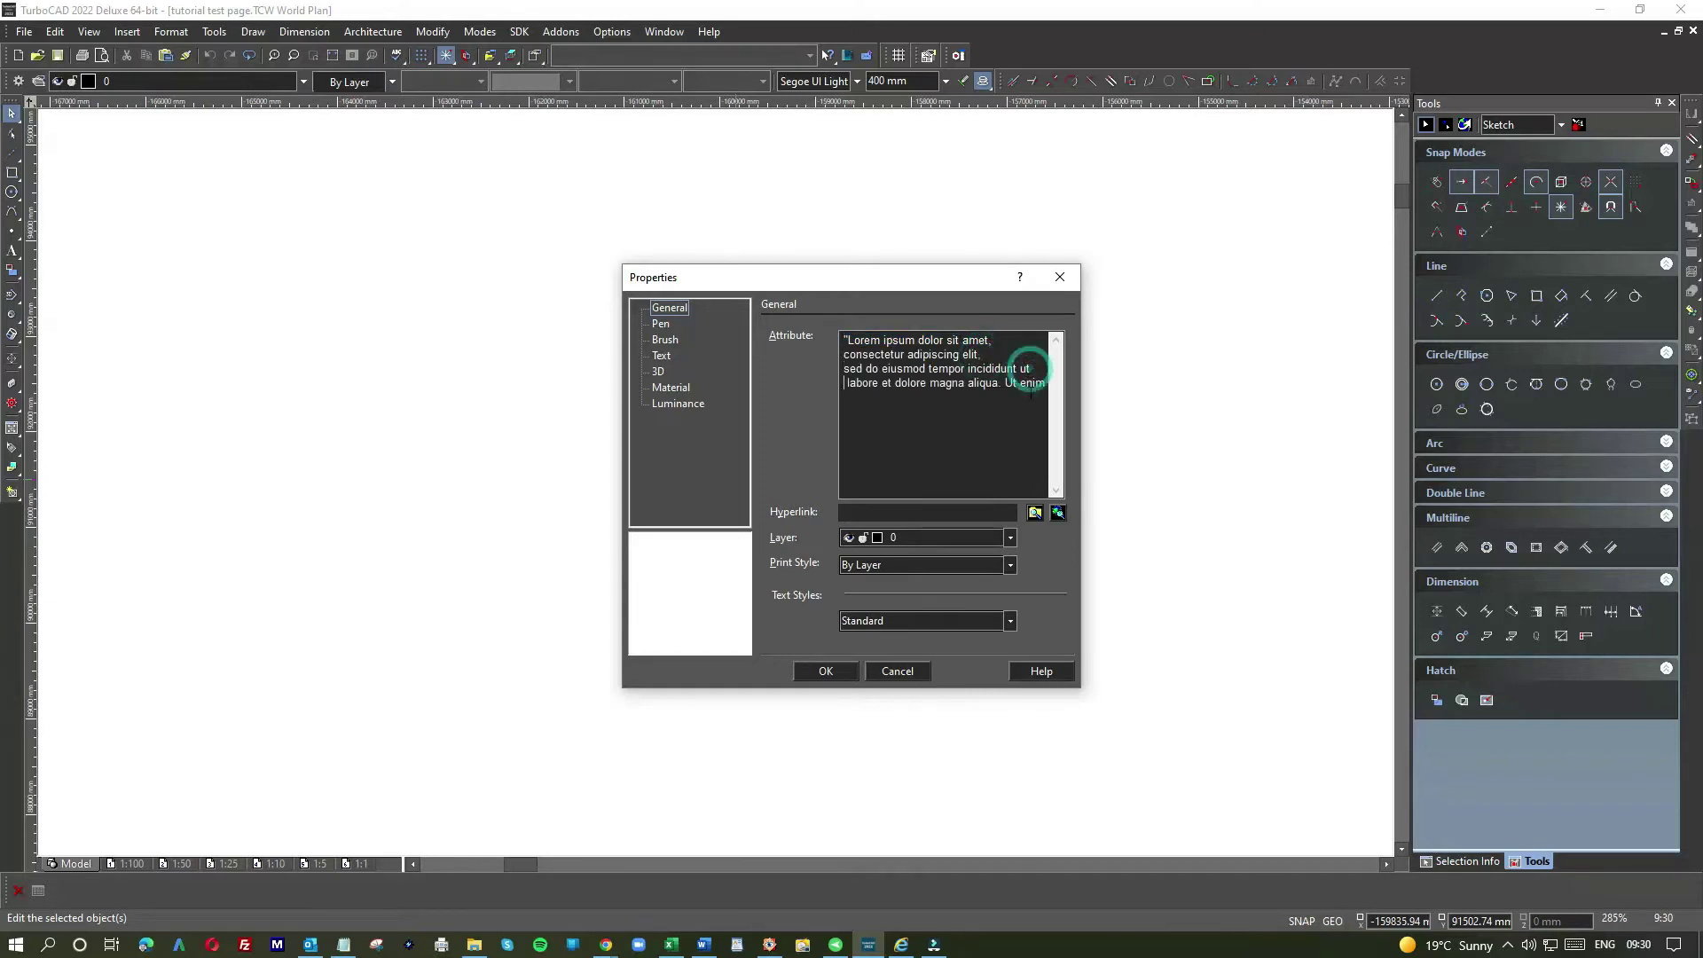
click(1006, 383)
key(Return)
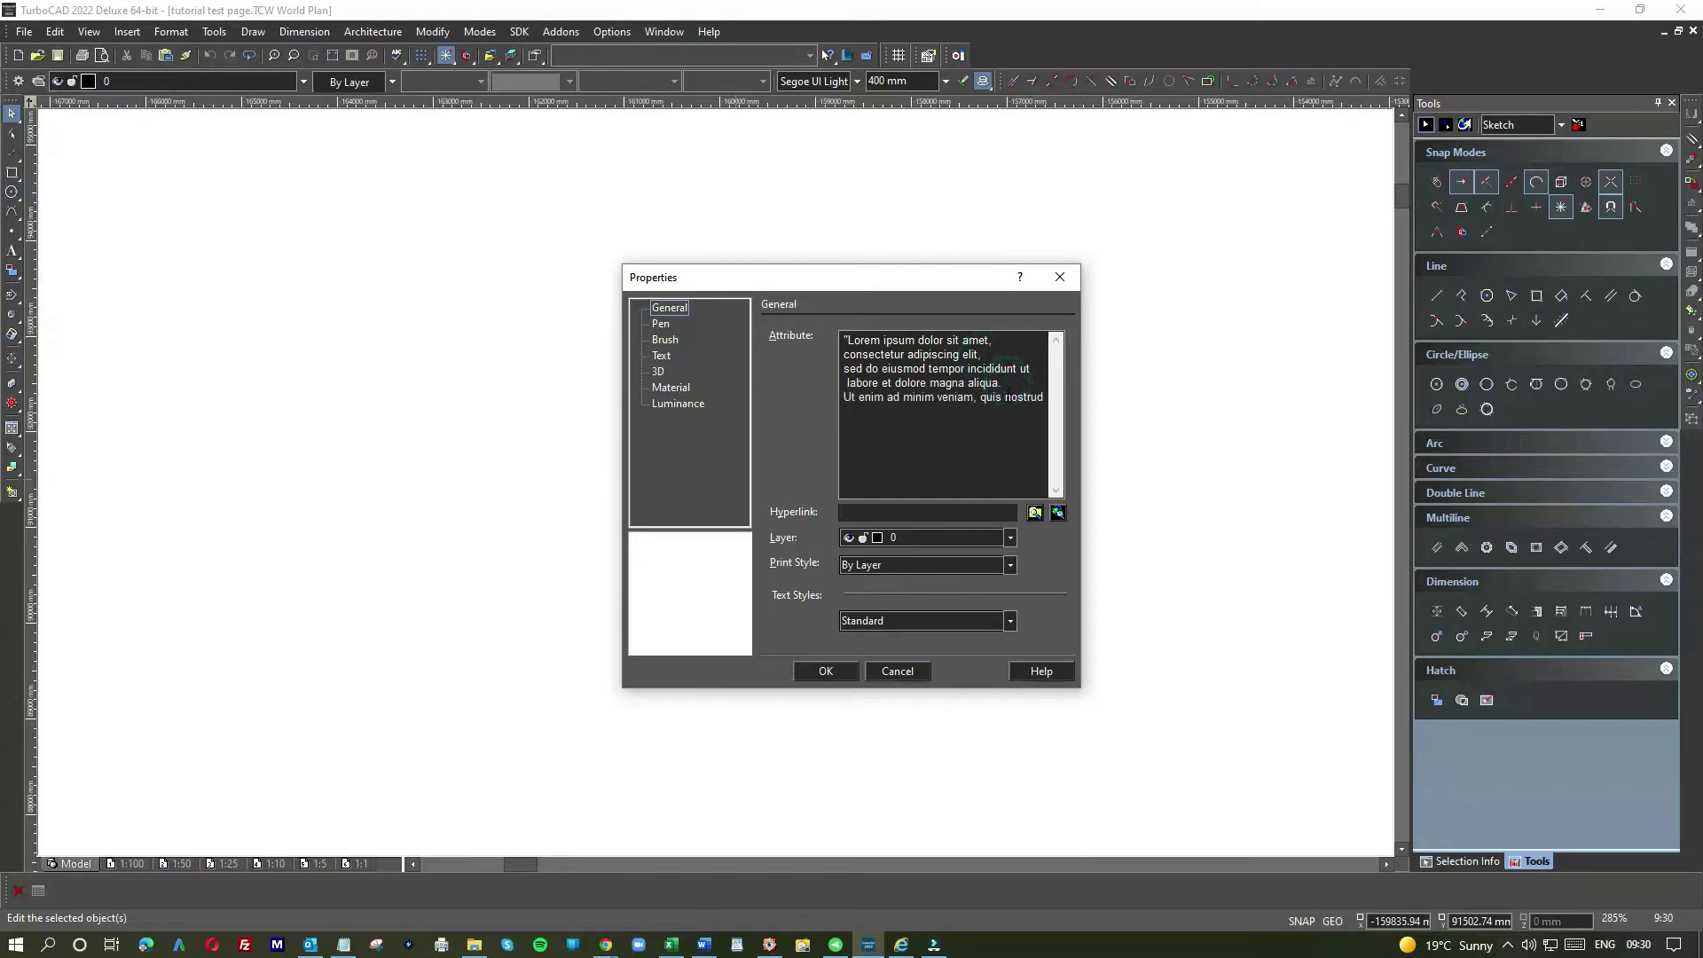
click(1005, 396)
key(Return)
click(1026, 411)
key(Return)
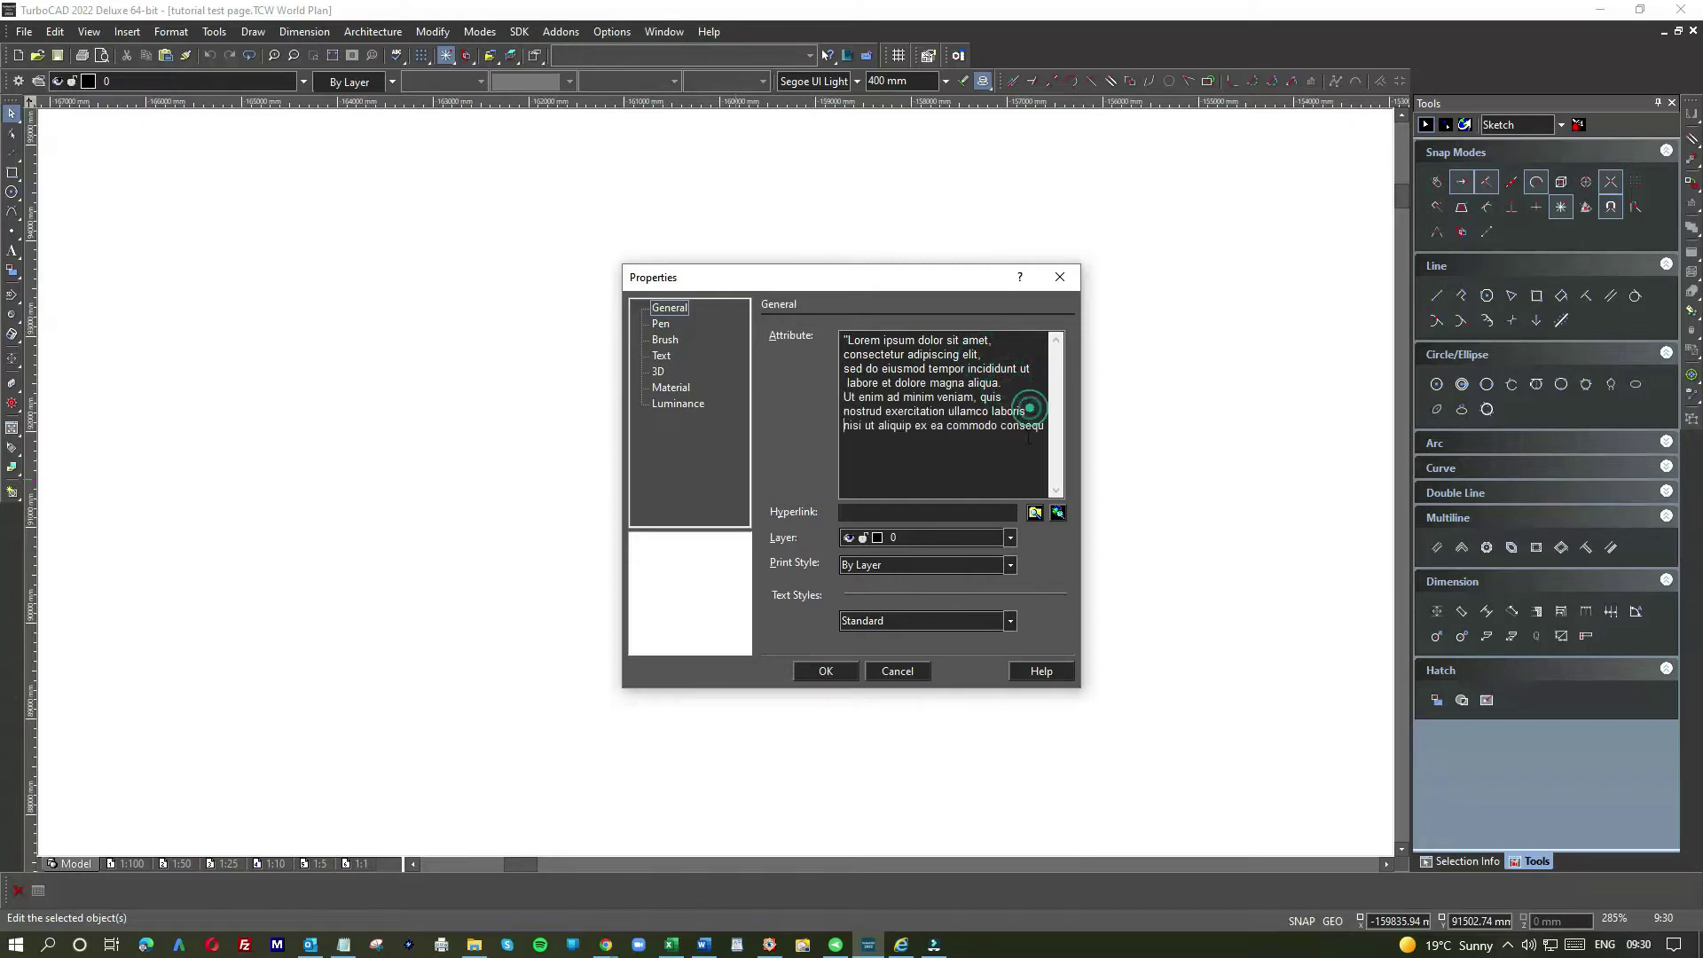
click(834, 670)
Zoom out, then select the wrapped Lorem ipsum block and delete it, keeping 'At vero eos…'
scroll(723, 494, down, 1)
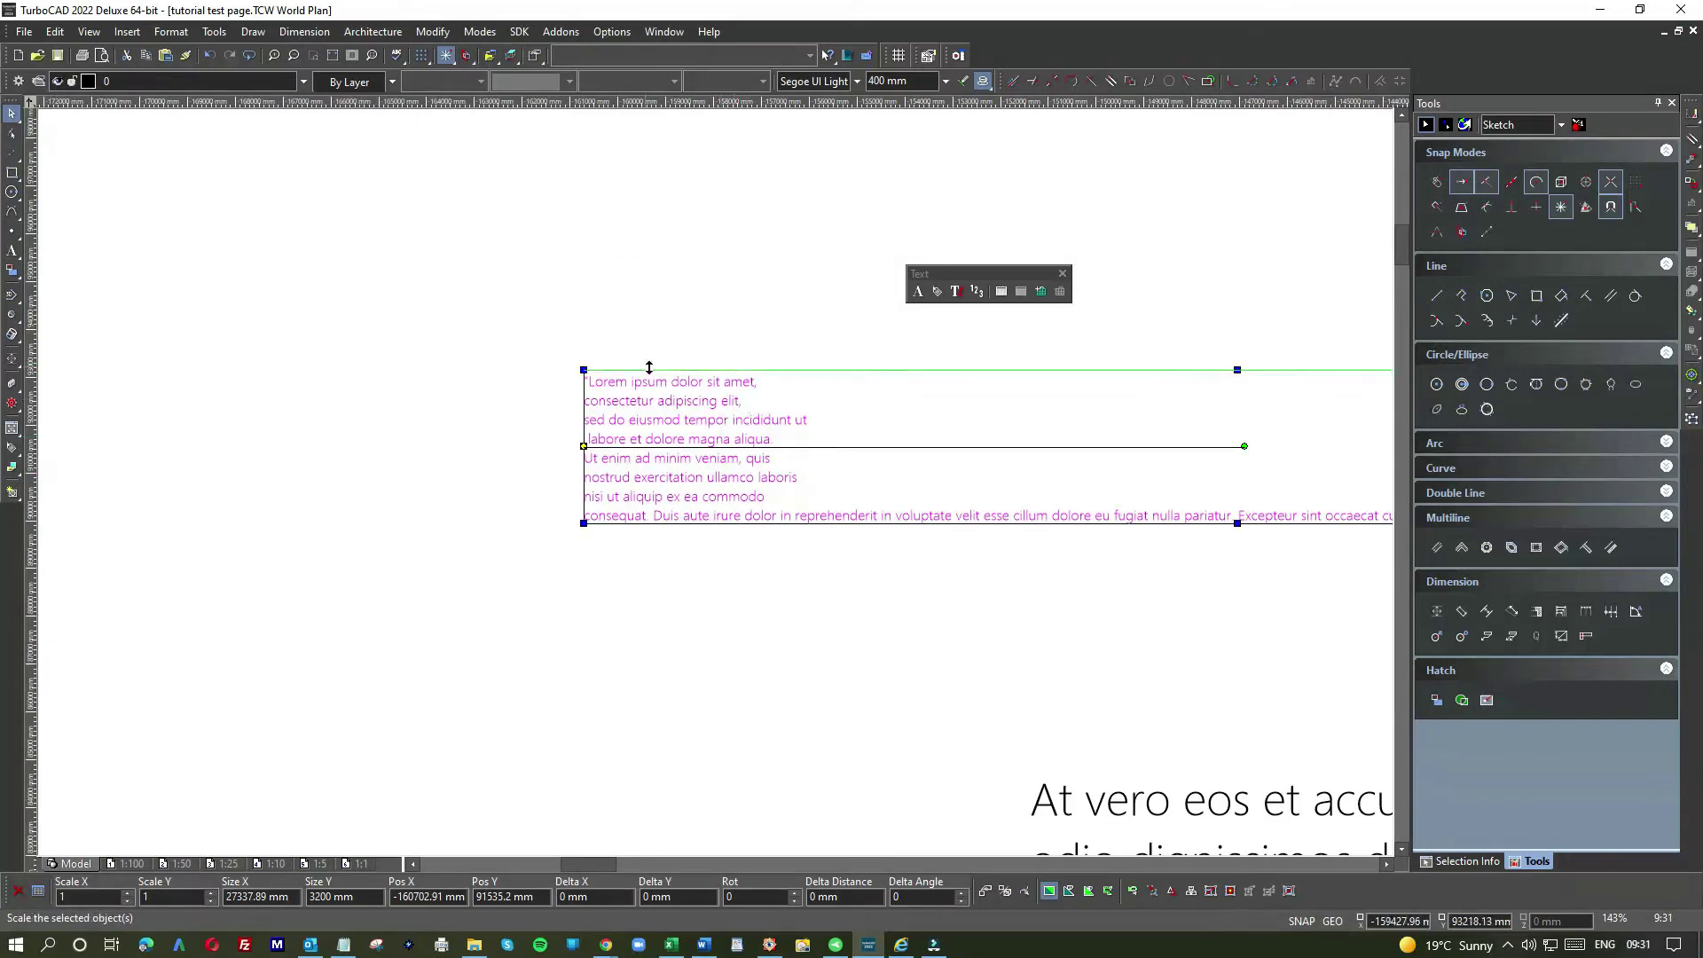
scroll(795, 497, down, 1)
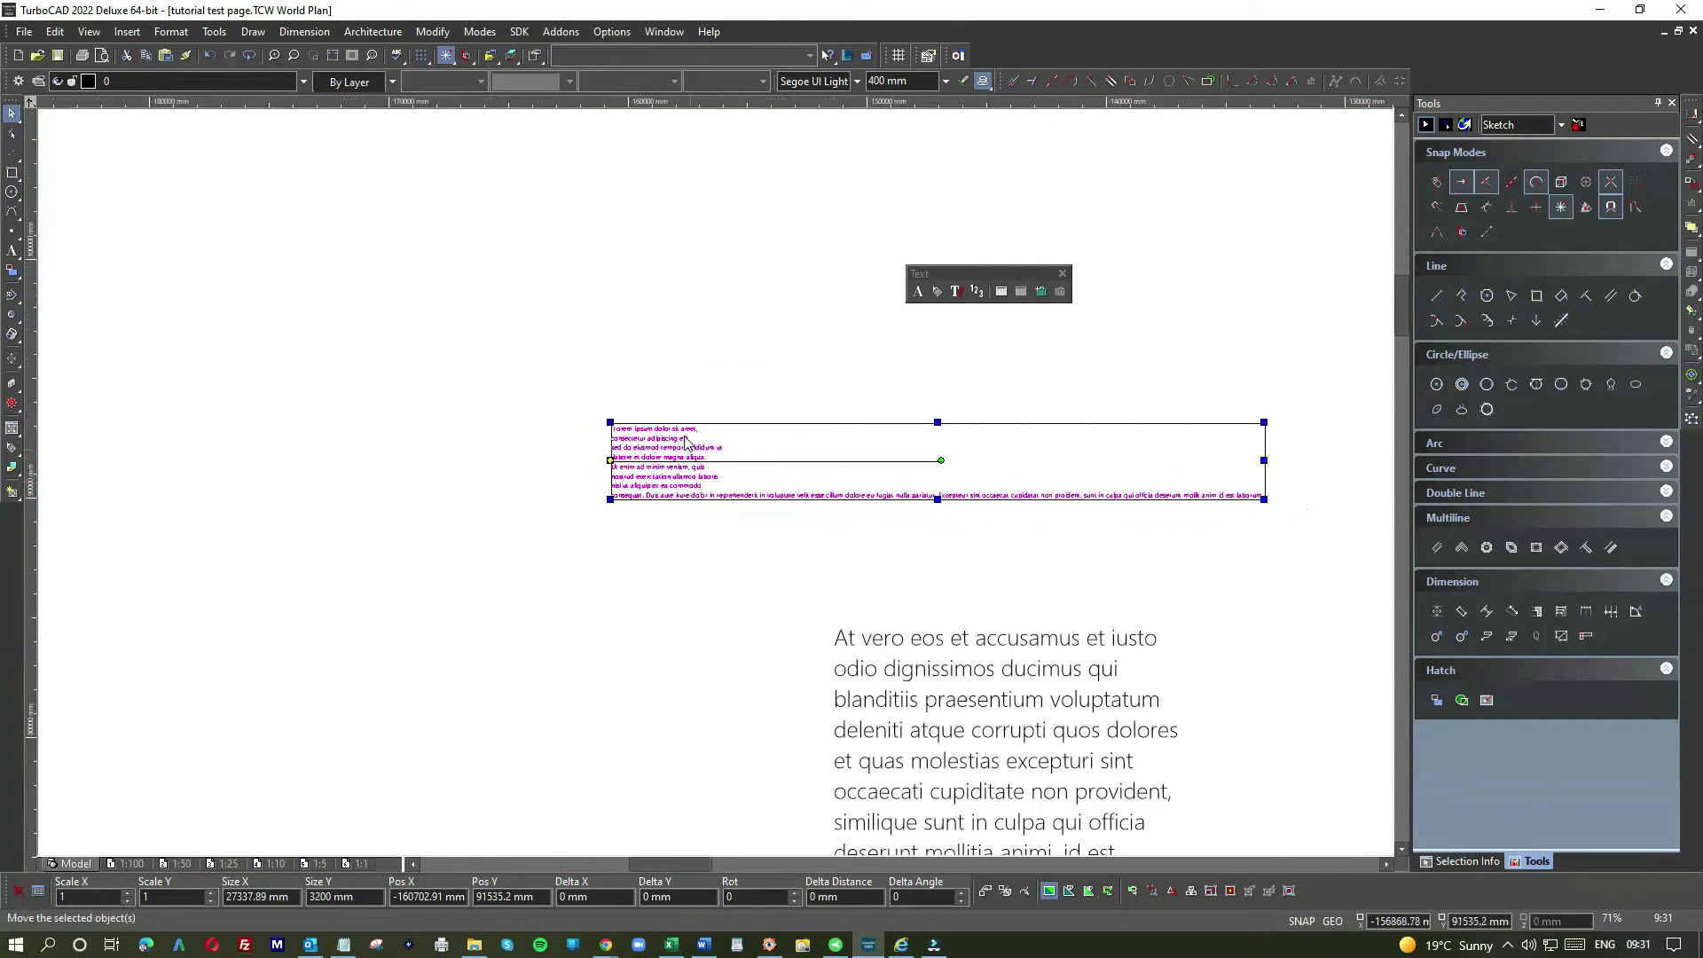
click(709, 520)
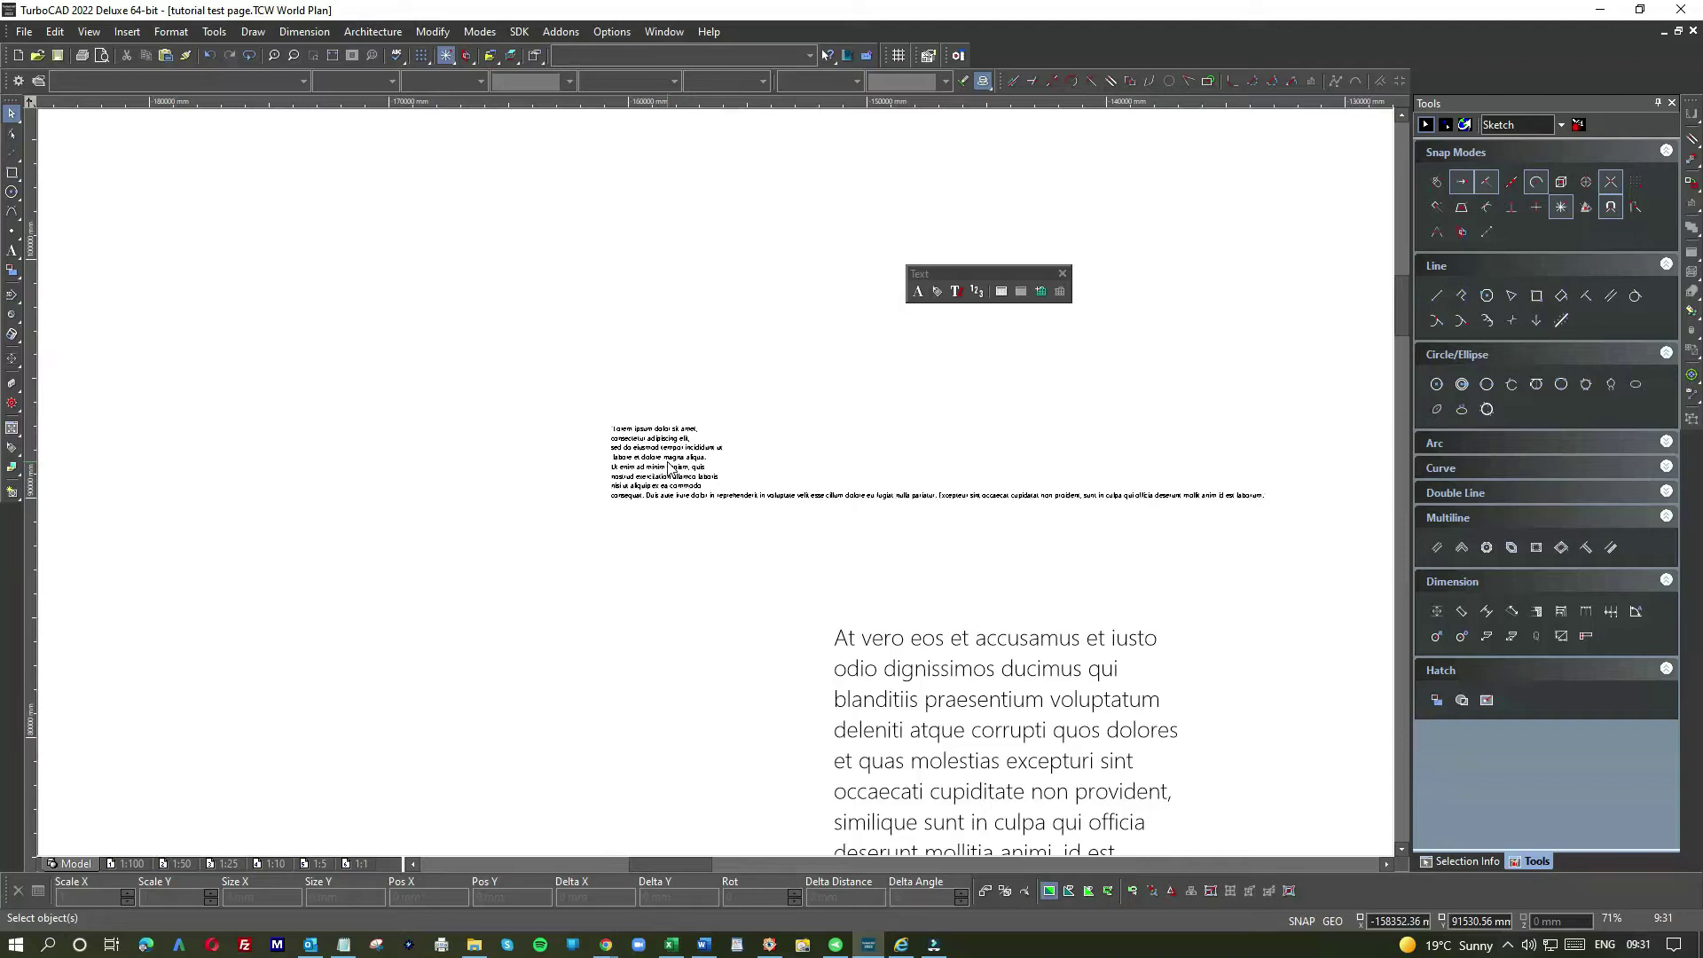
click(704, 383)
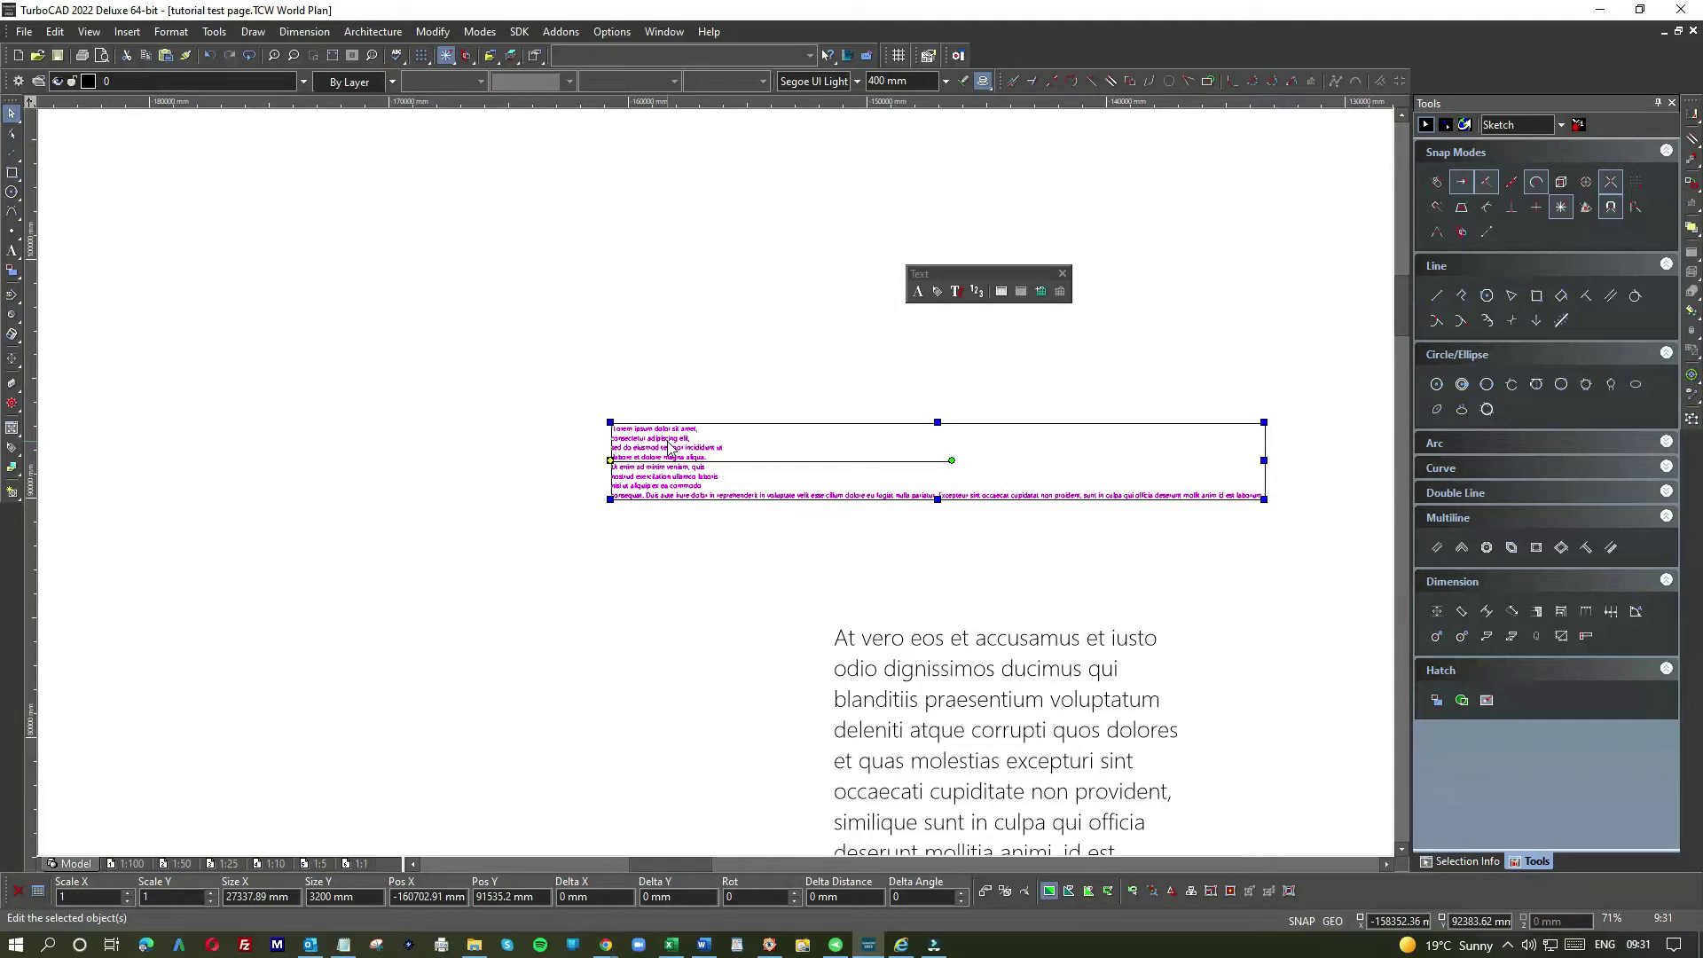
click(678, 493)
key(Delete)
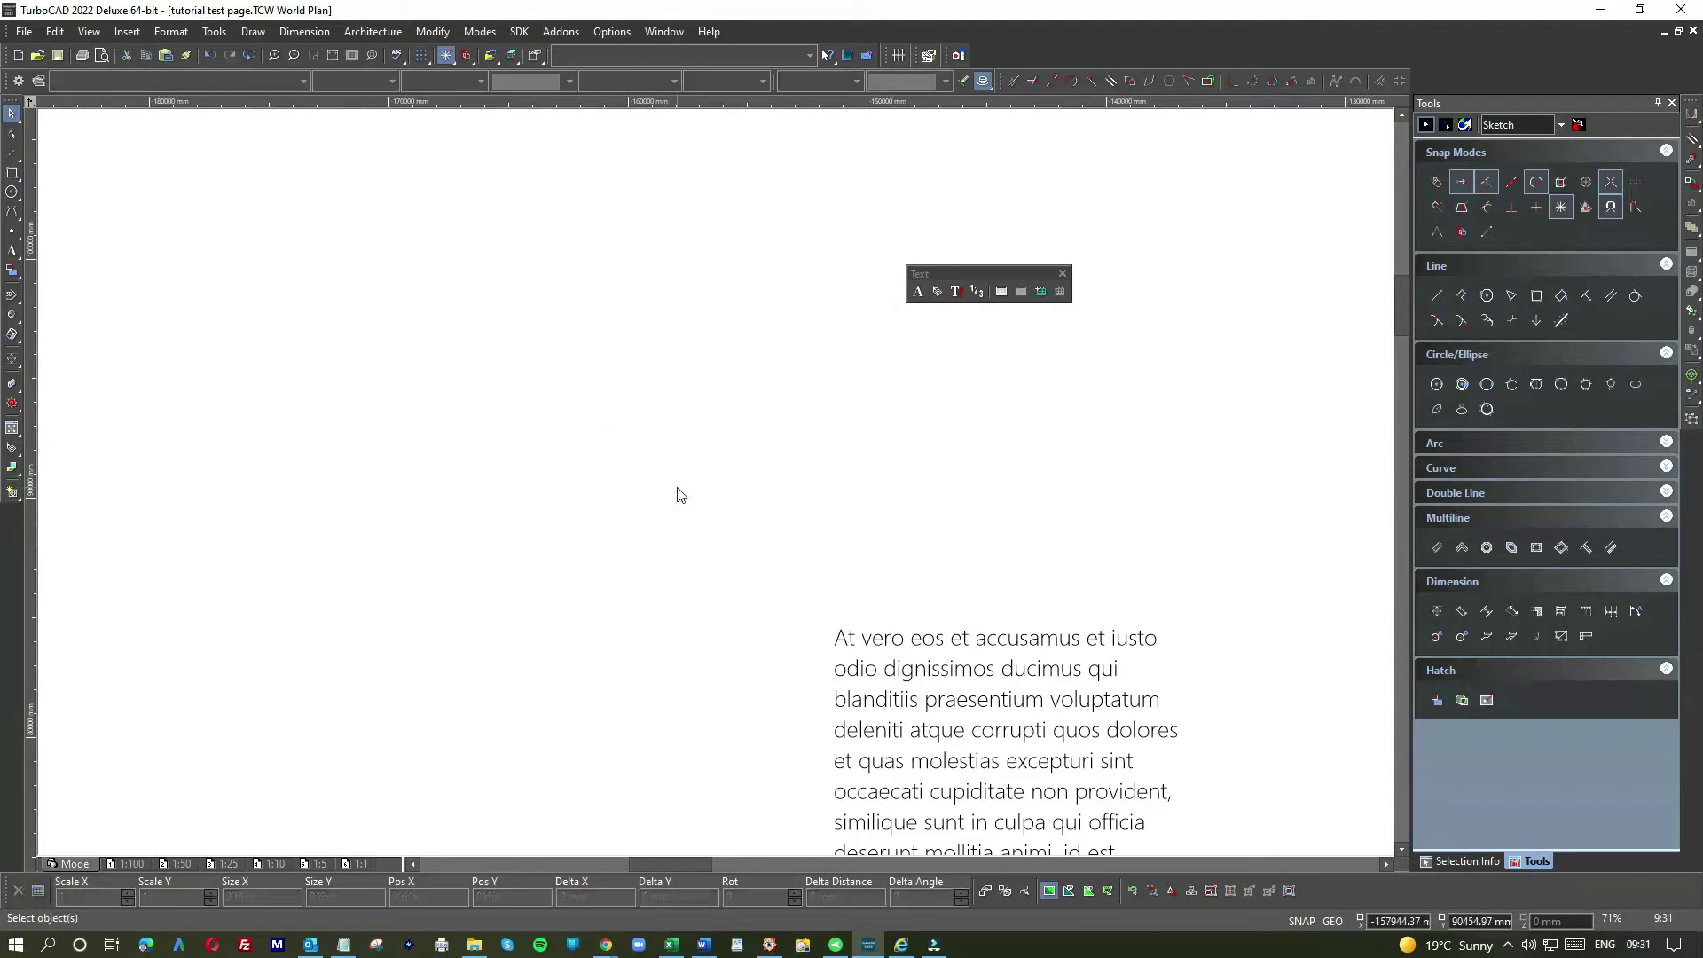
scroll(718, 490, down, 3)
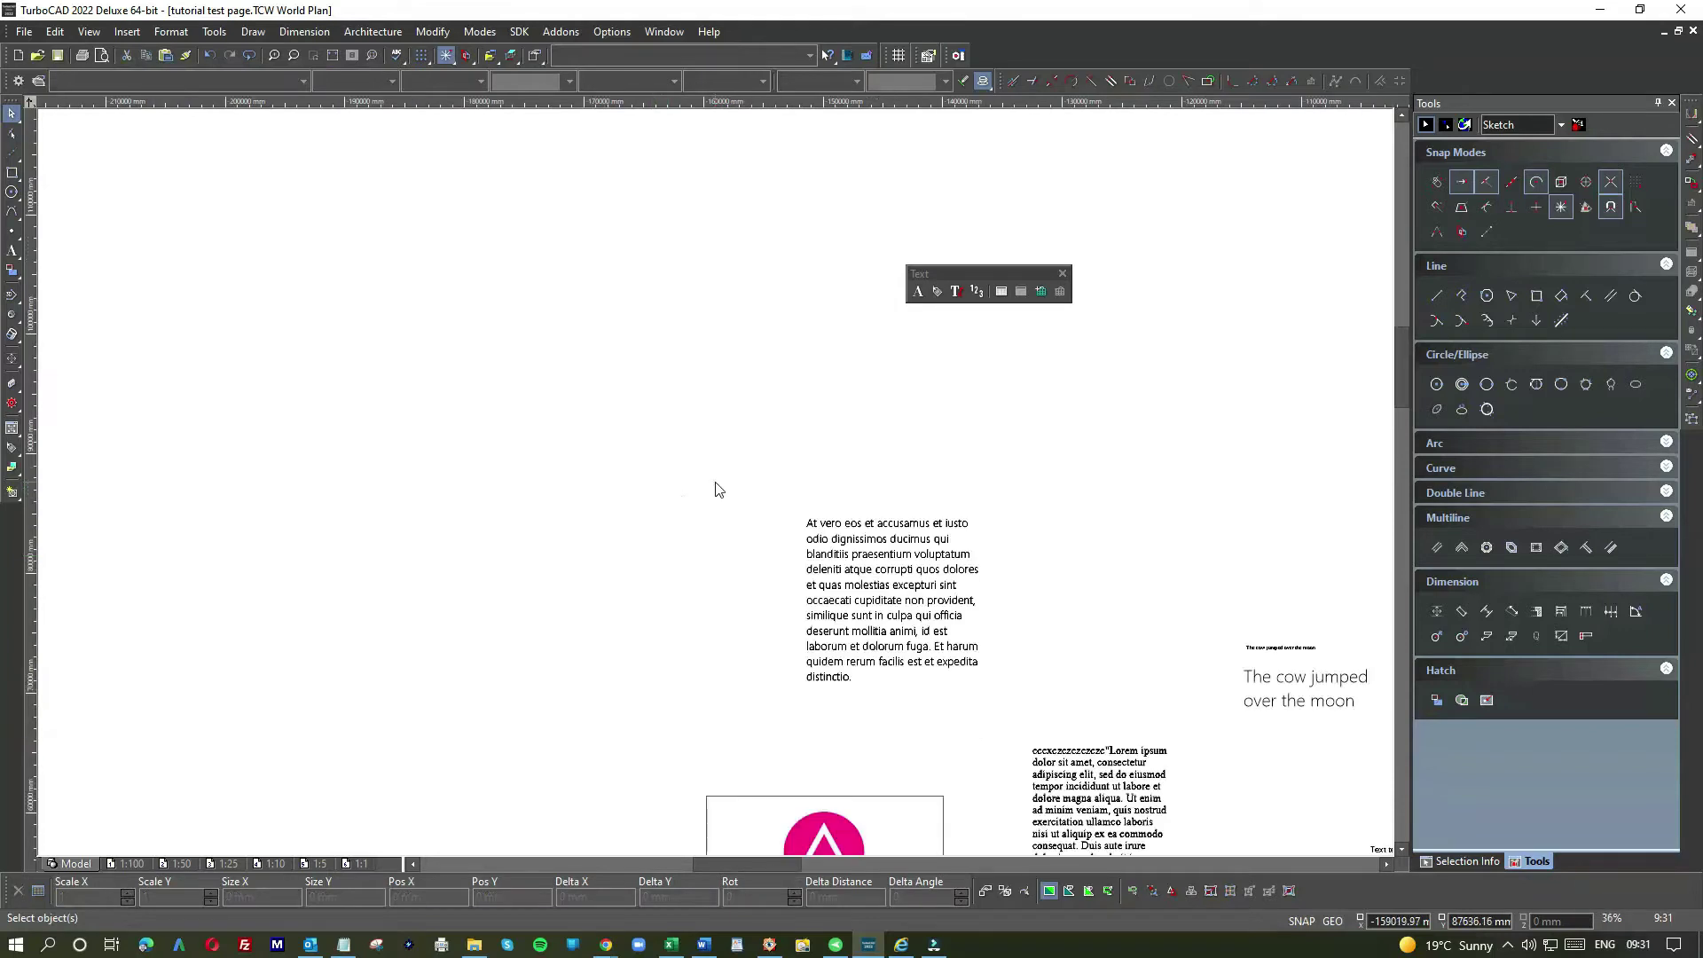
Create a Multi Text block and type 'fedfdfdfdfdfdfdfcvcvcvcvcvcvcvcvcv ffgfgfgfgfg'
click(957, 293)
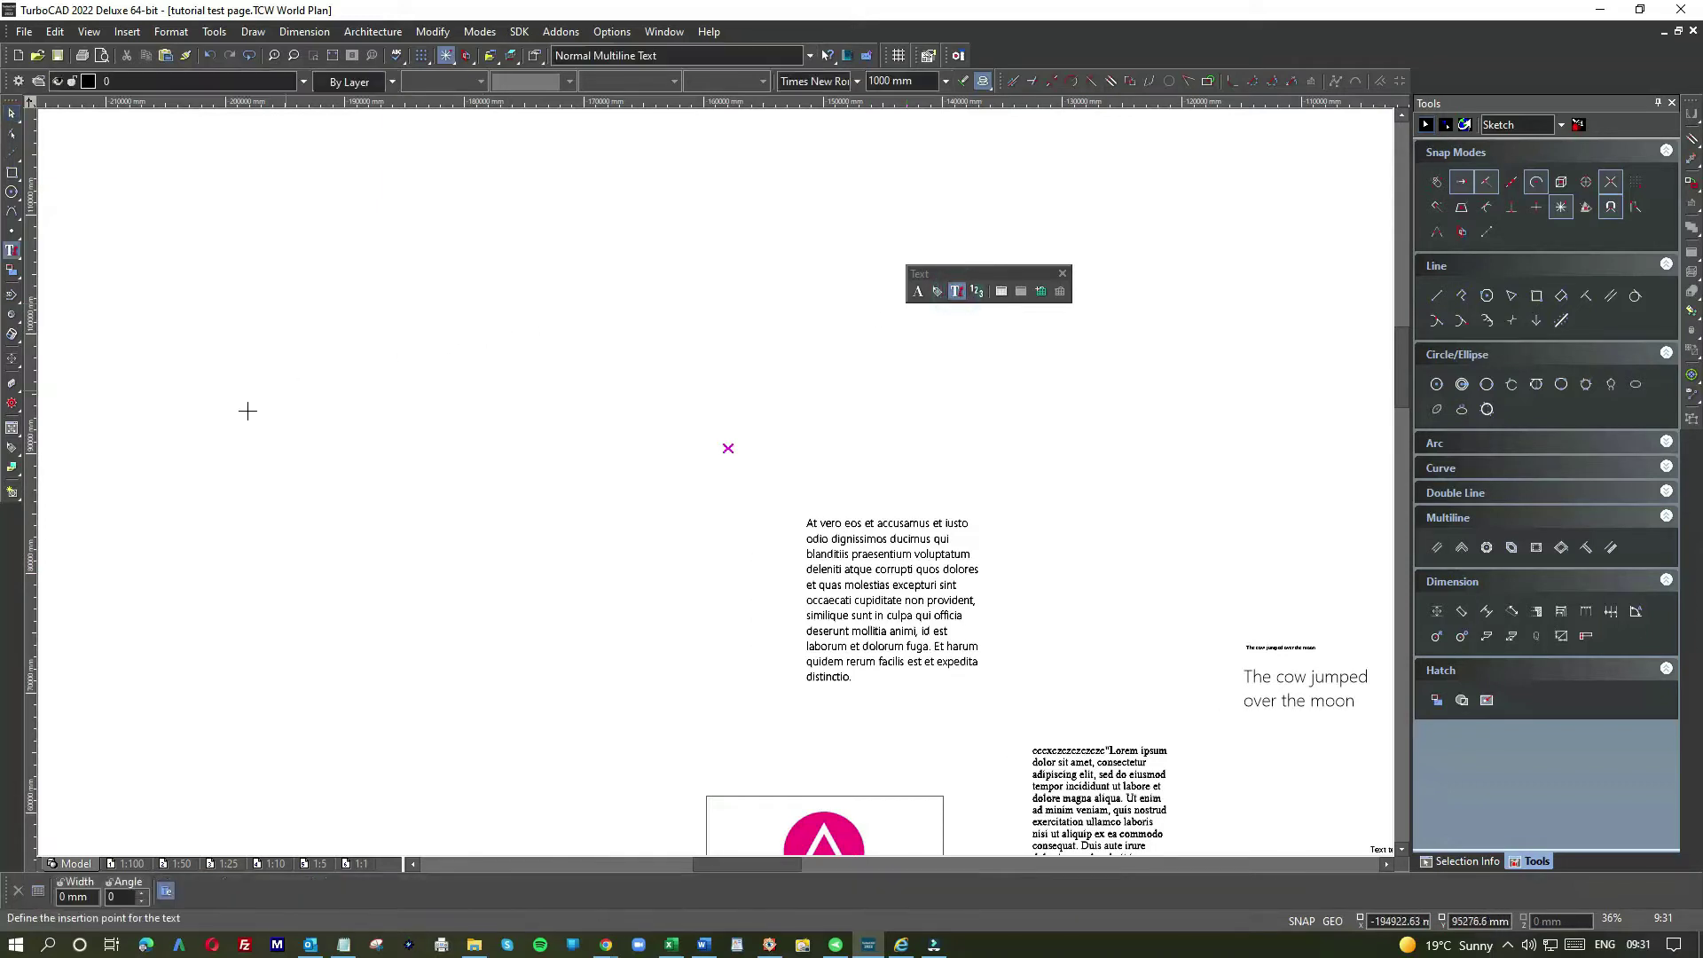
click(356, 365)
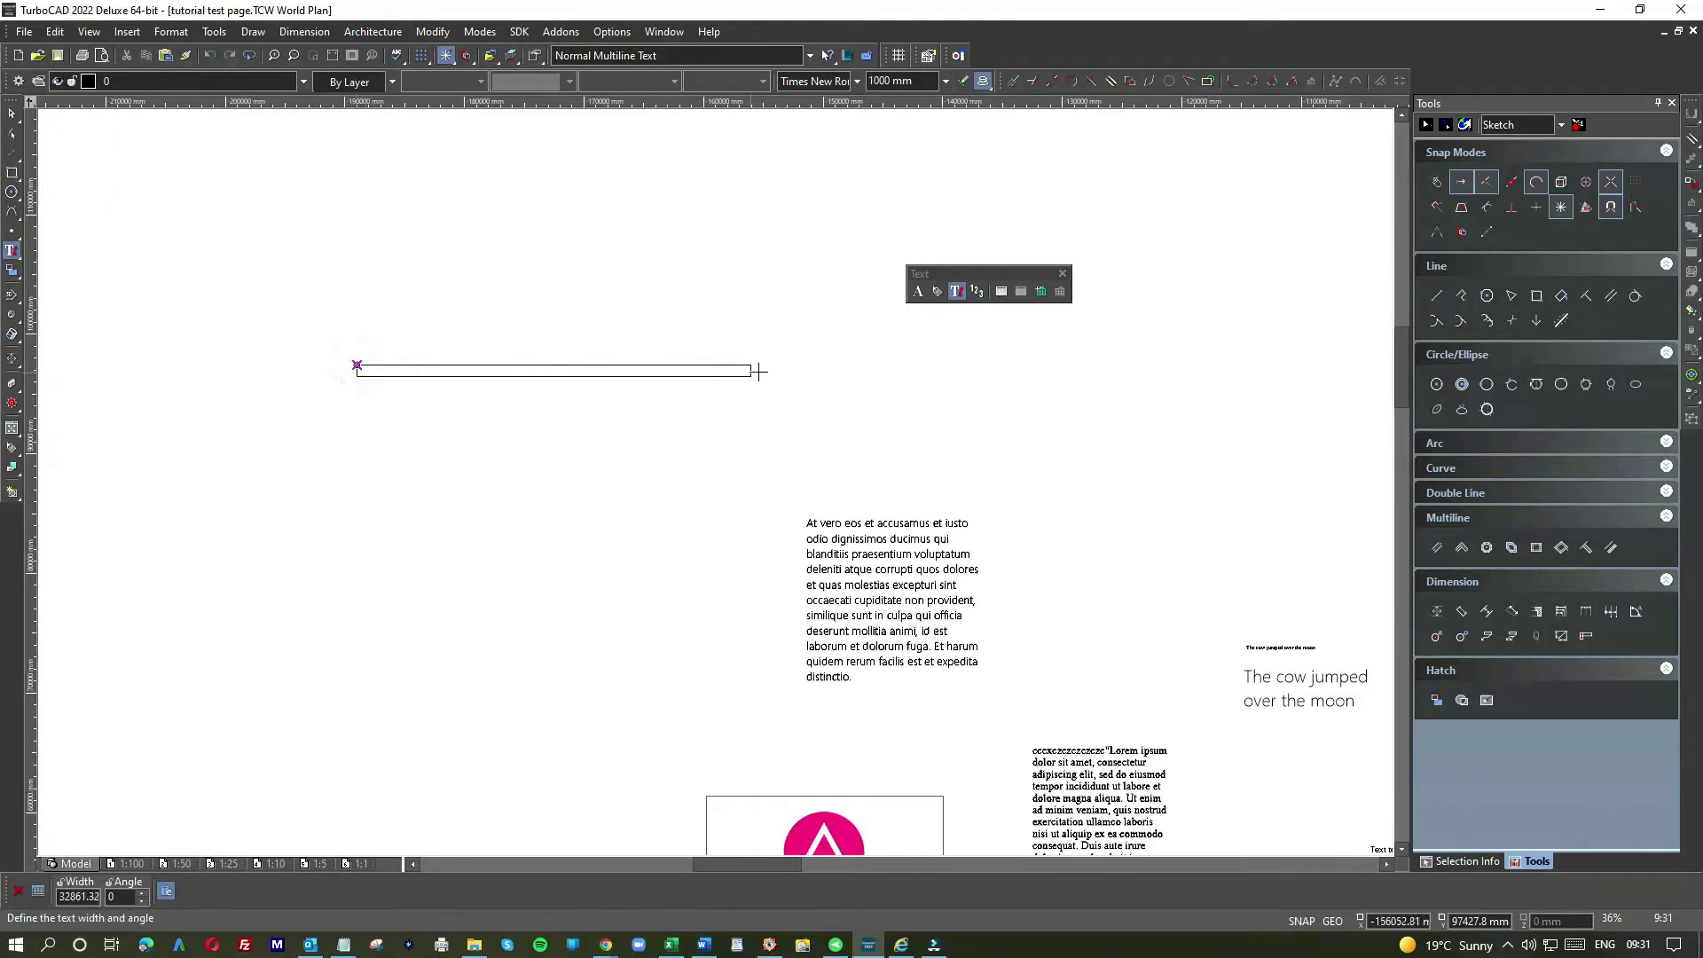
click(792, 374)
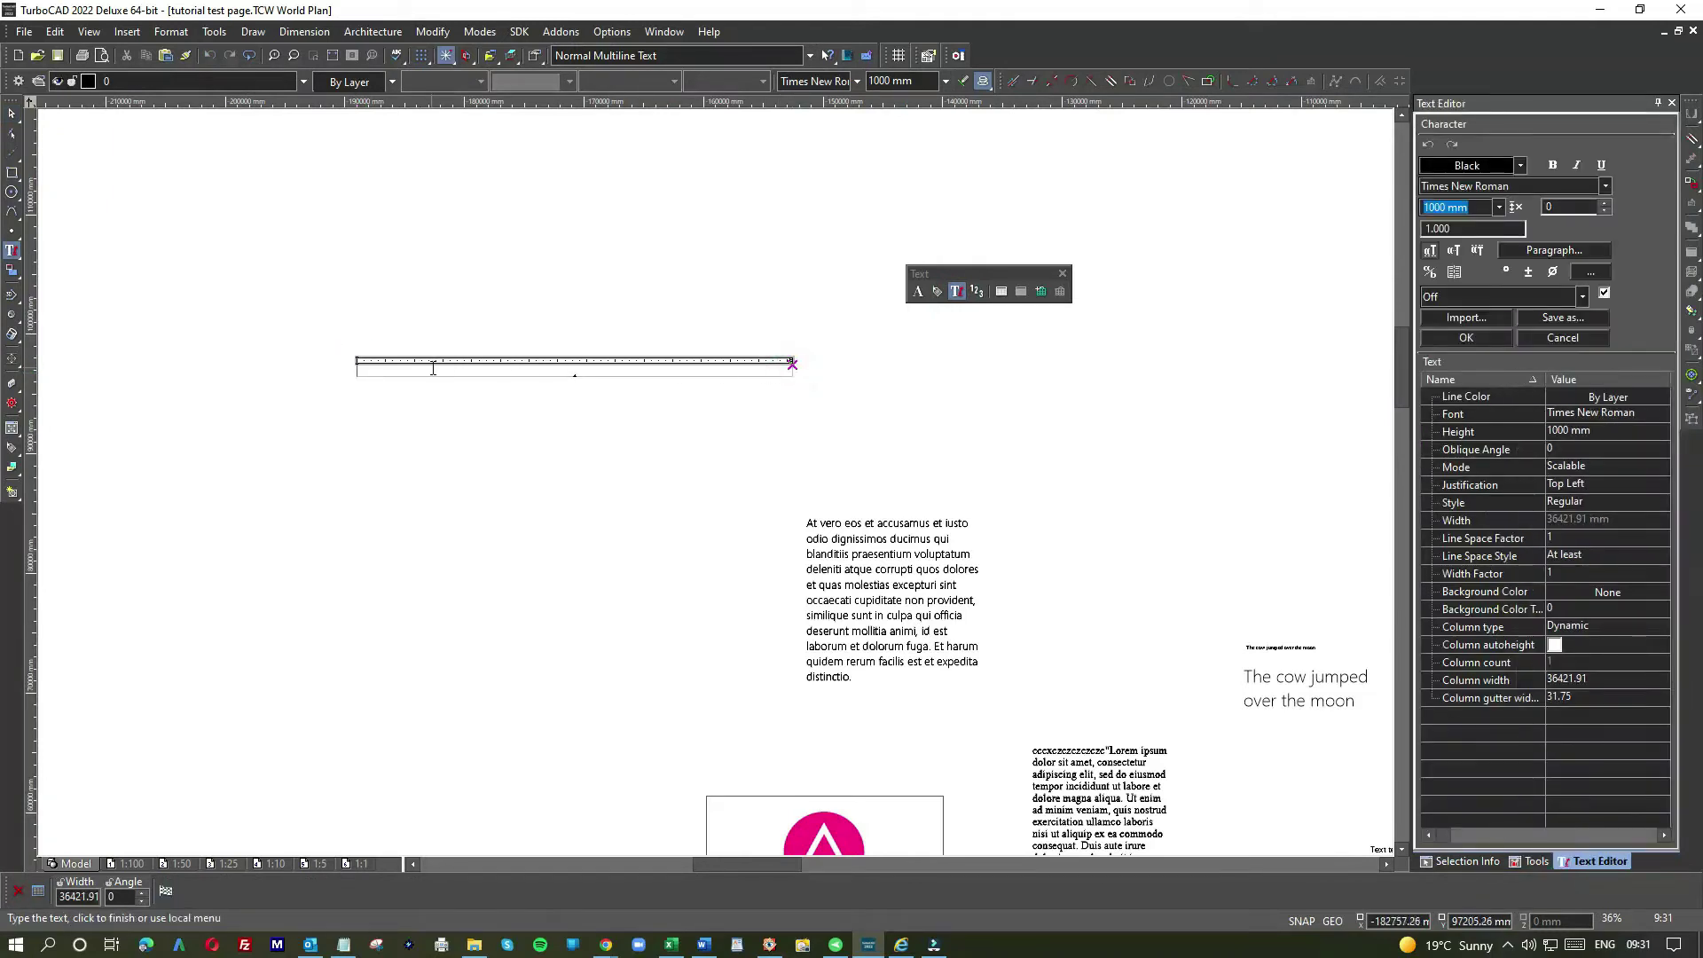
click(433, 368)
text(fedfdfdfdfdfdfdfc)
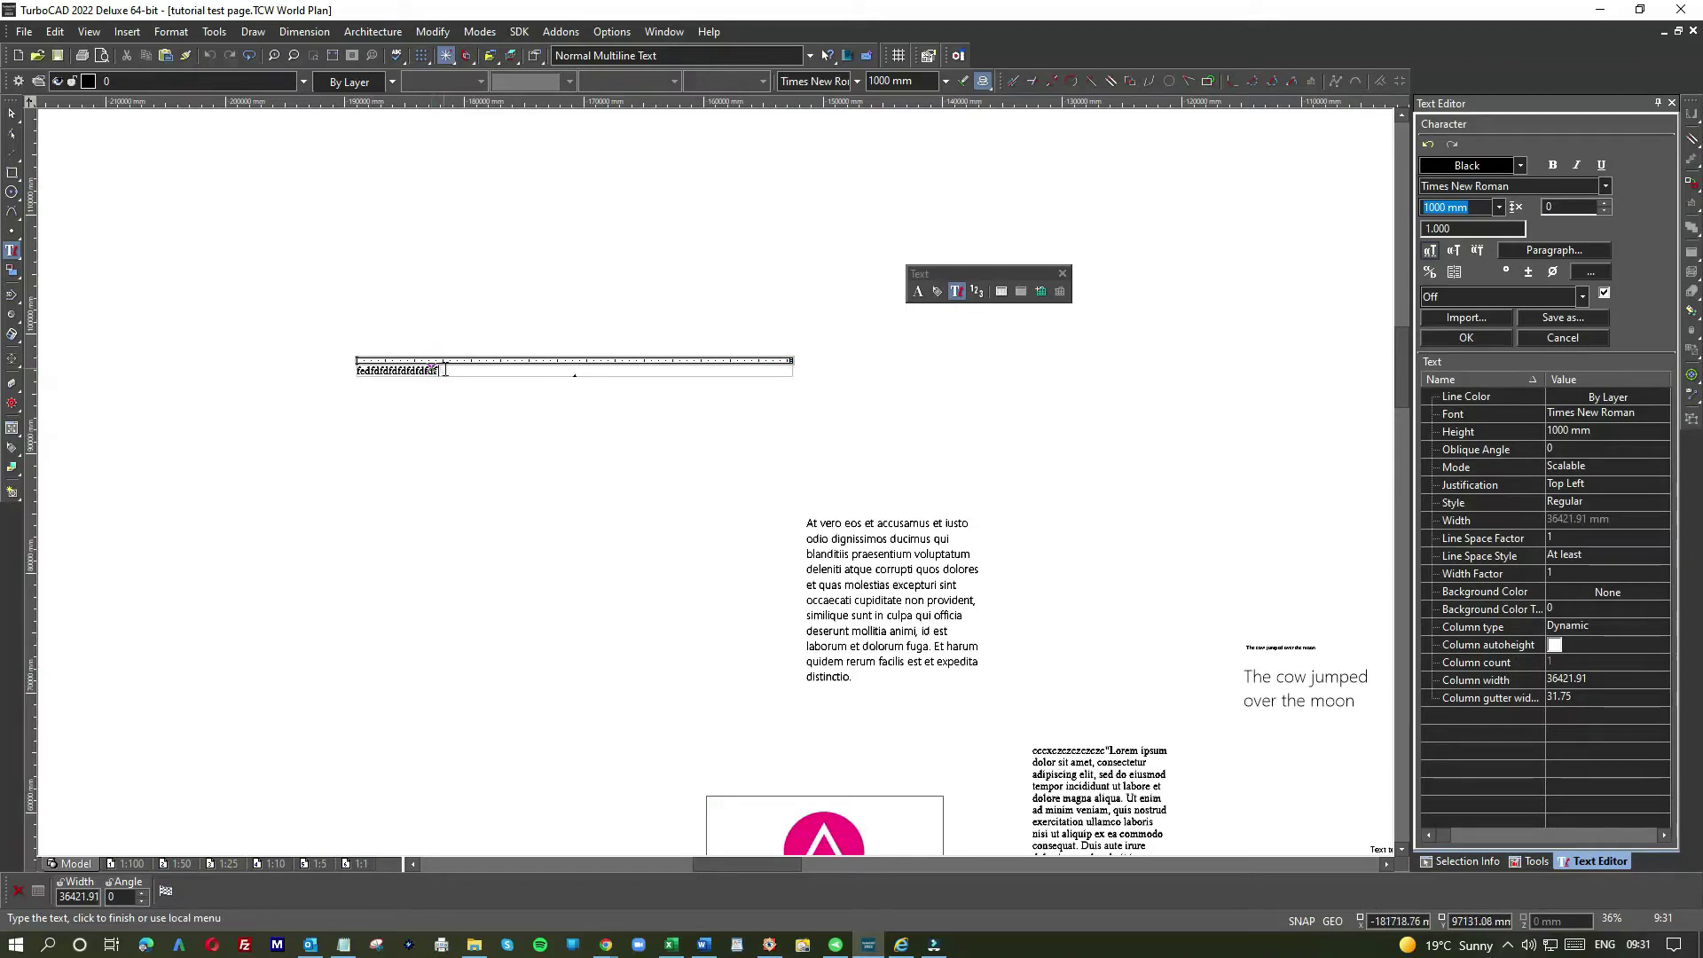
text(vcvcvcvcvcvcvcvcv)
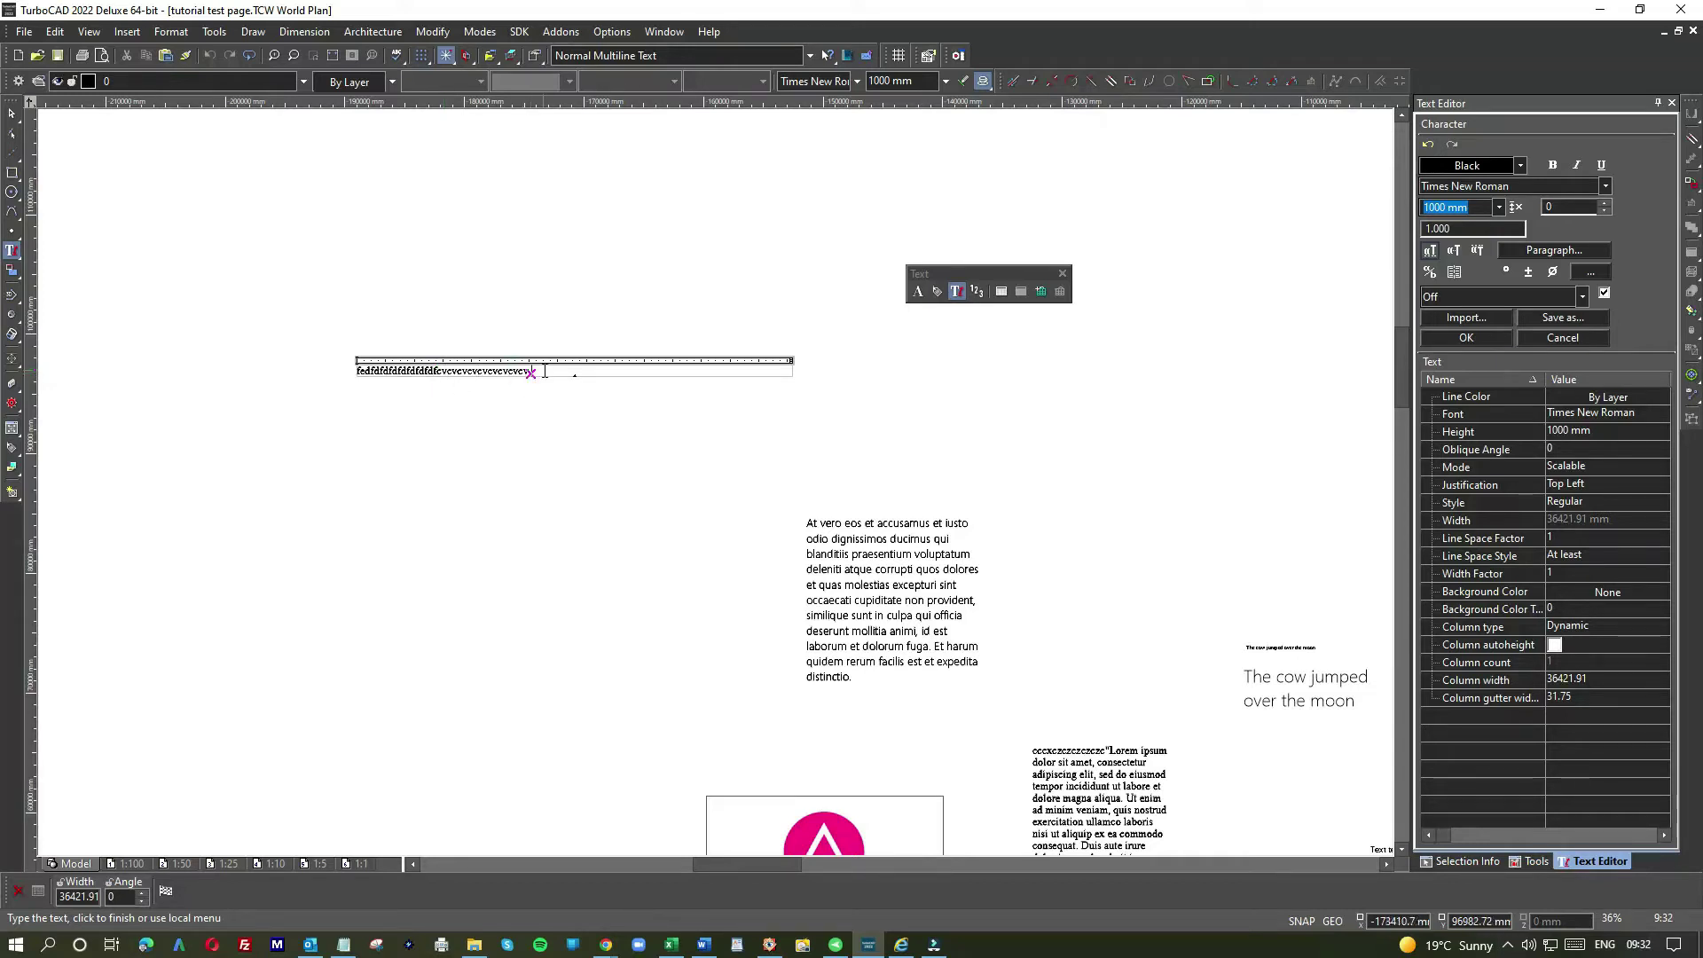
text( ffgfgfgfgfg erererererererer)
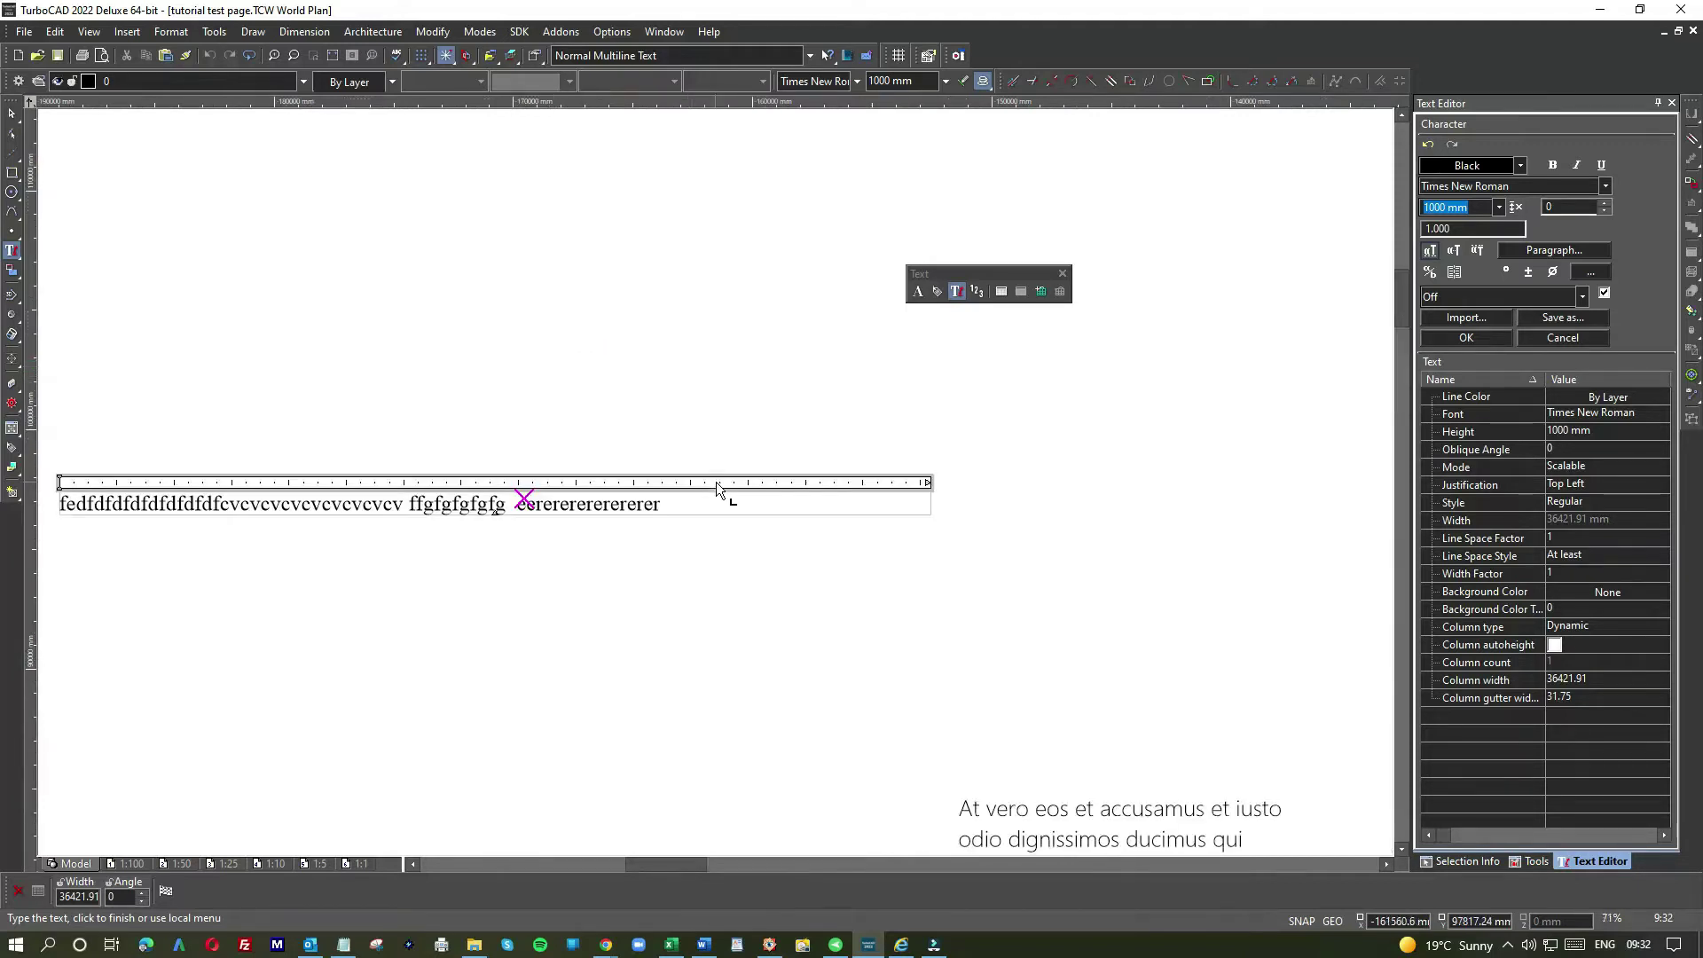
Narrow the block's ruler width so the text wraps onto two lines, then finish it
scroll(590, 366, up, 2)
click(926, 483)
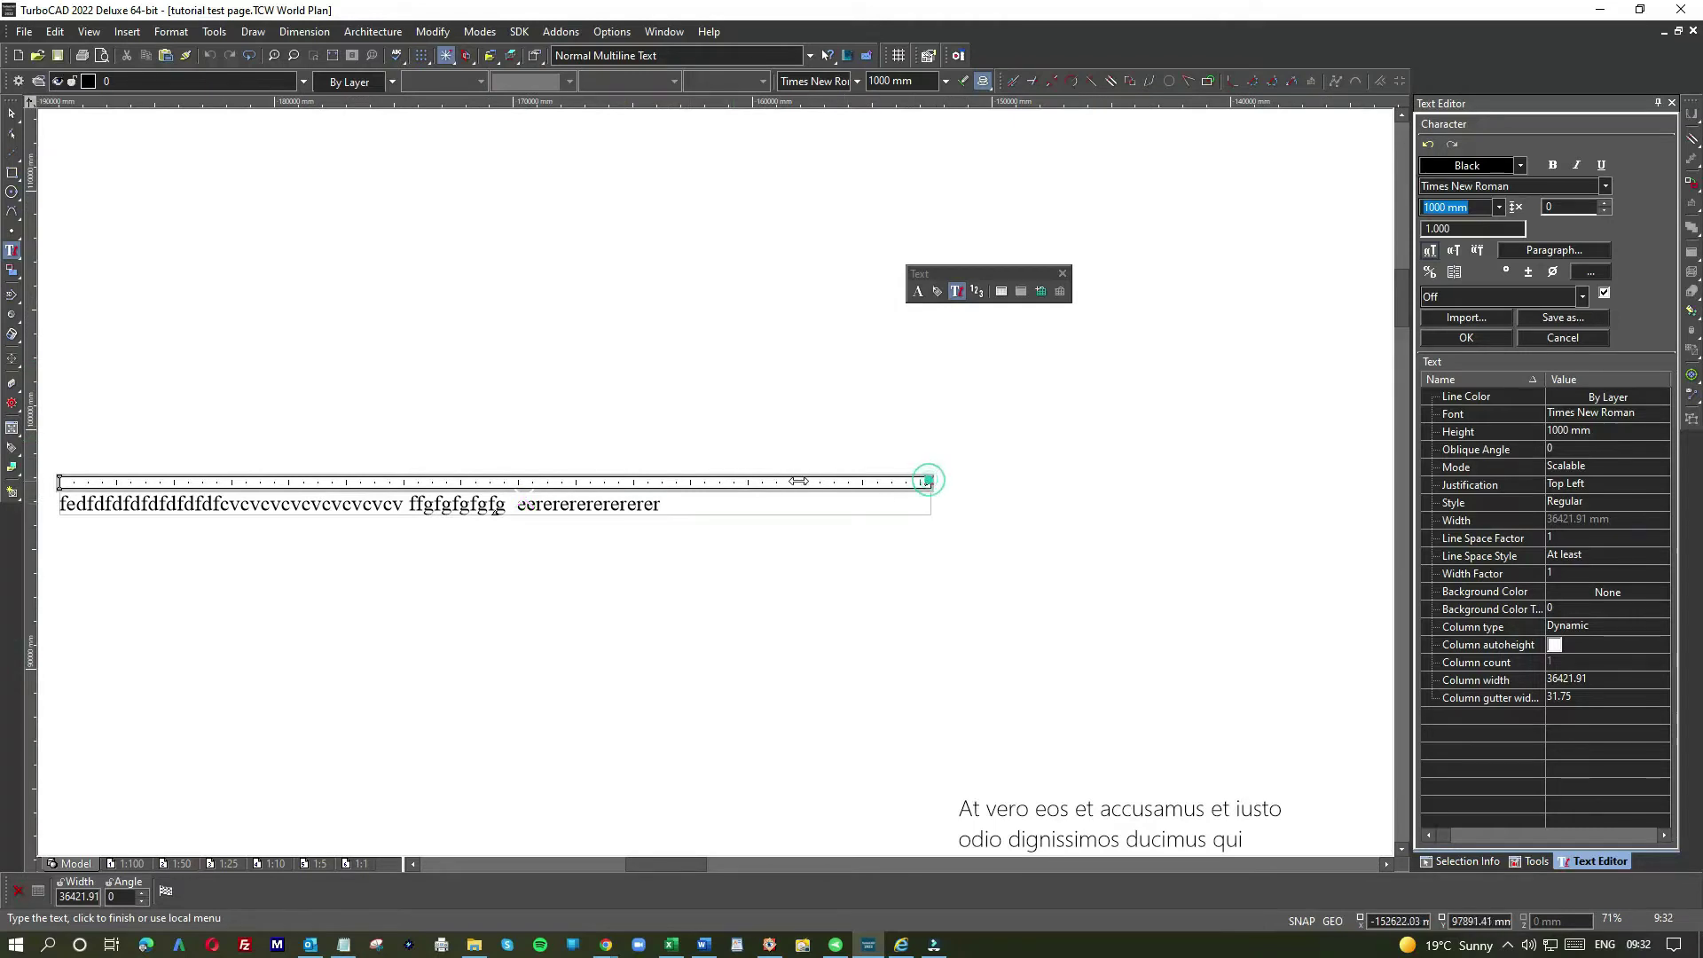
click(494, 483)
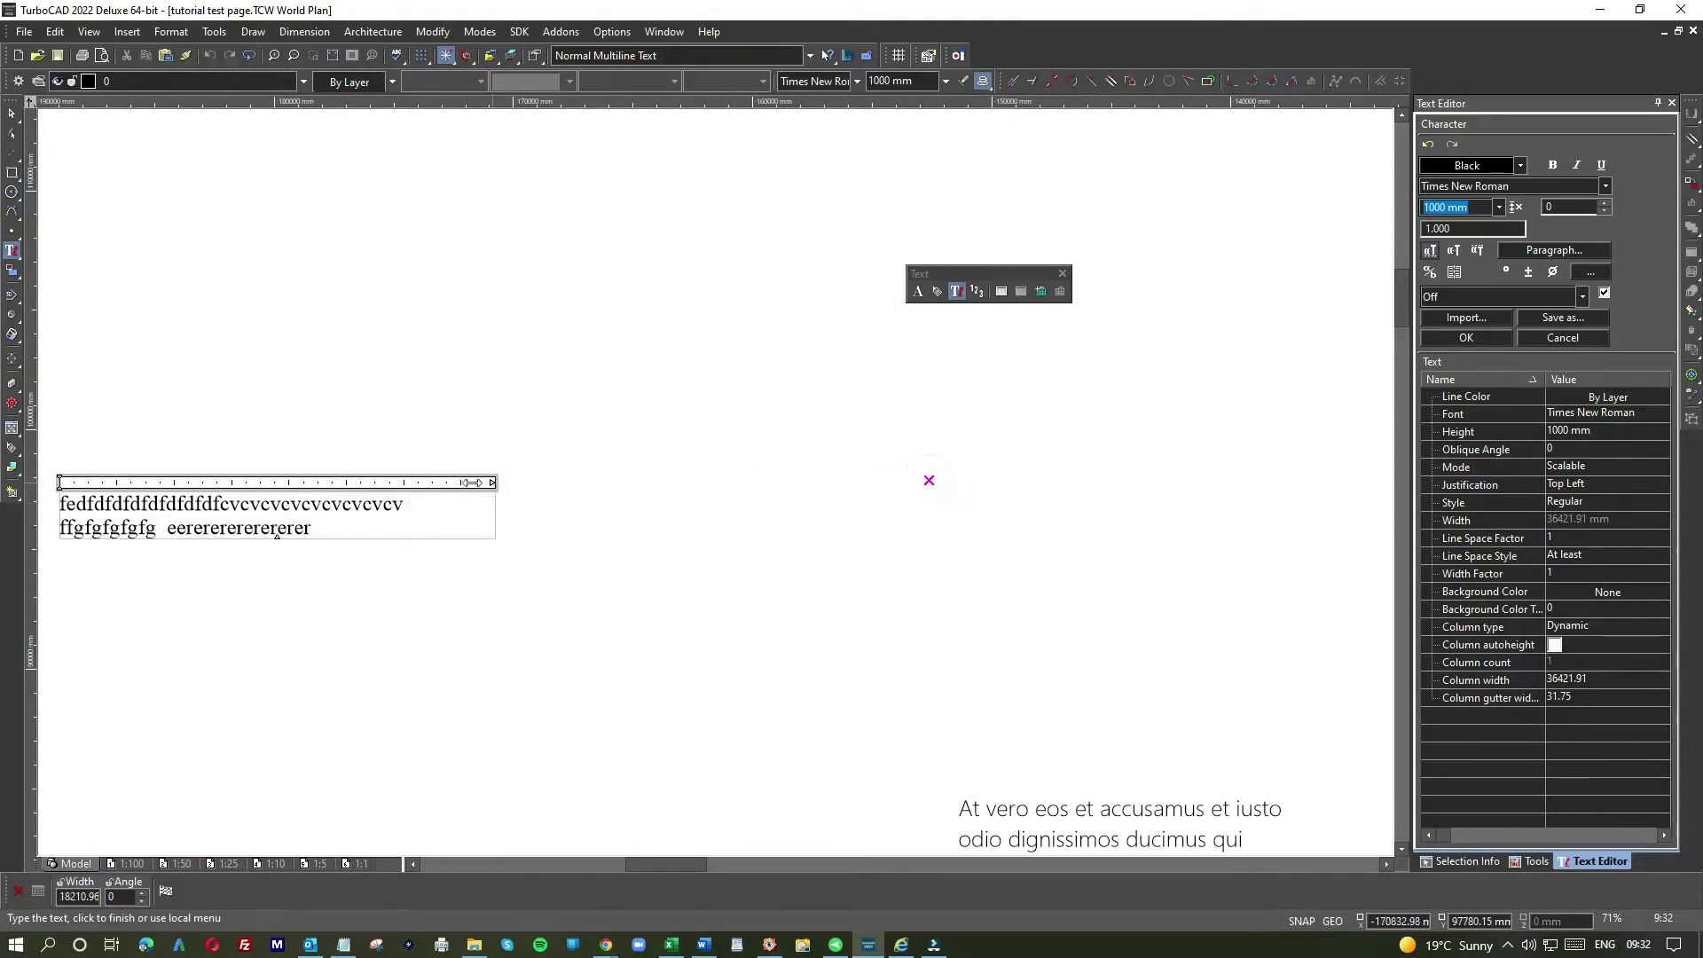
drag(471, 482, 334, 481)
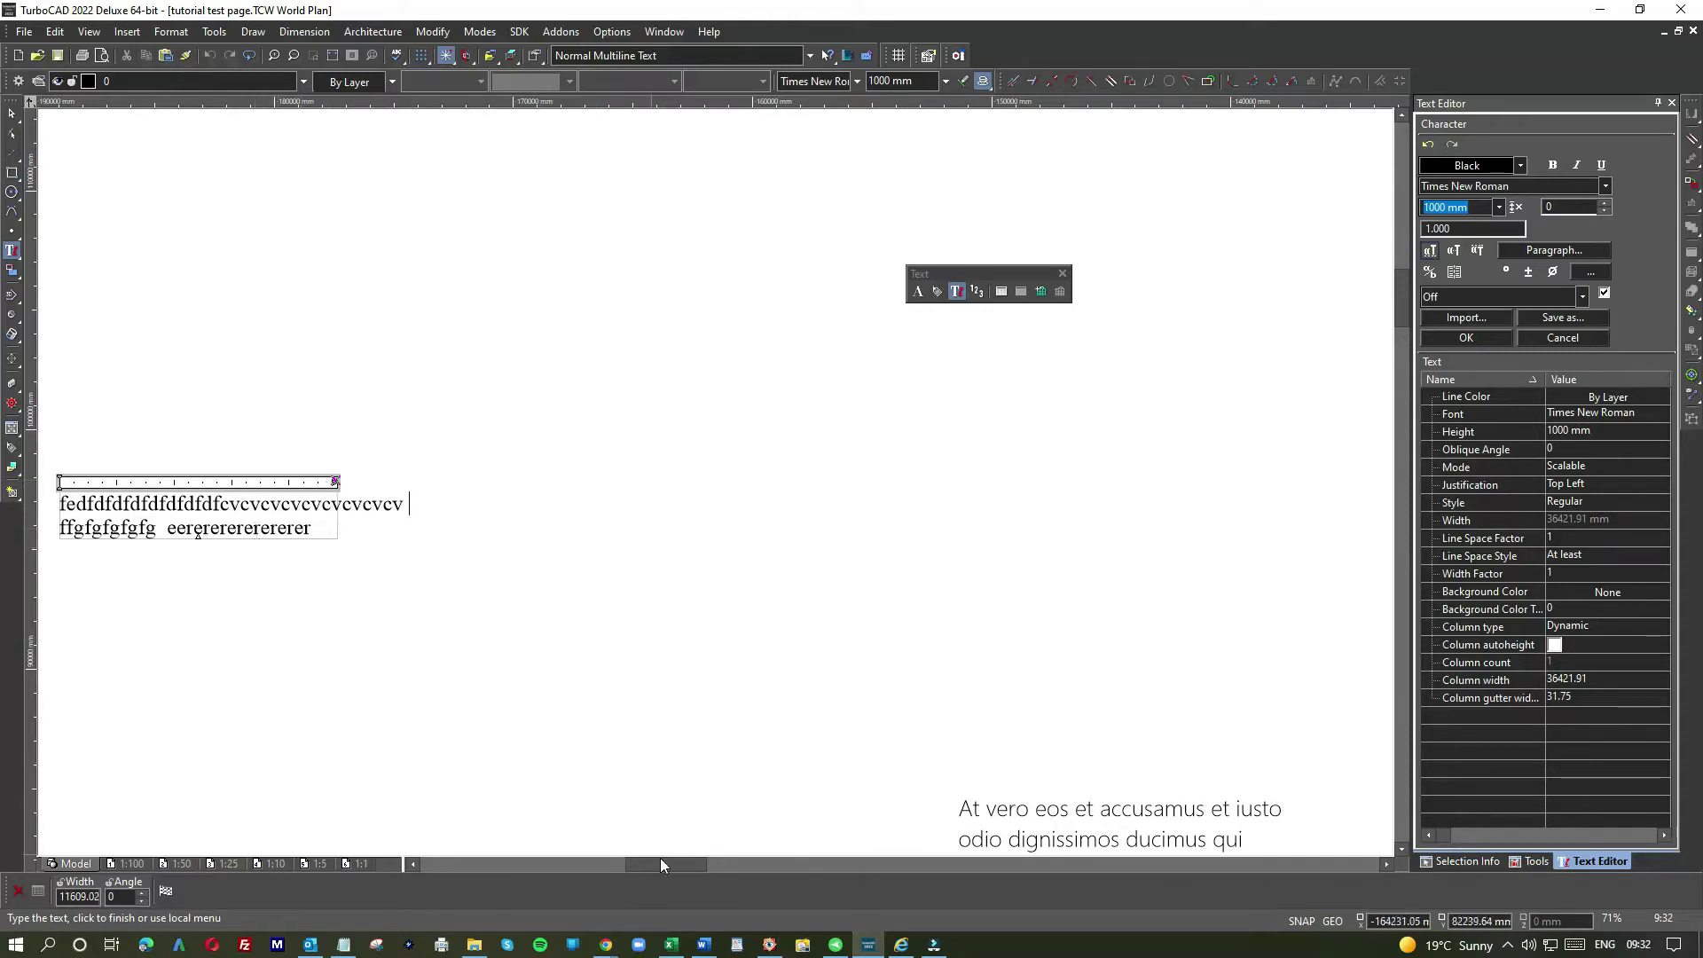
drag(660, 859, 629, 864)
click(321, 565)
click(11, 112)
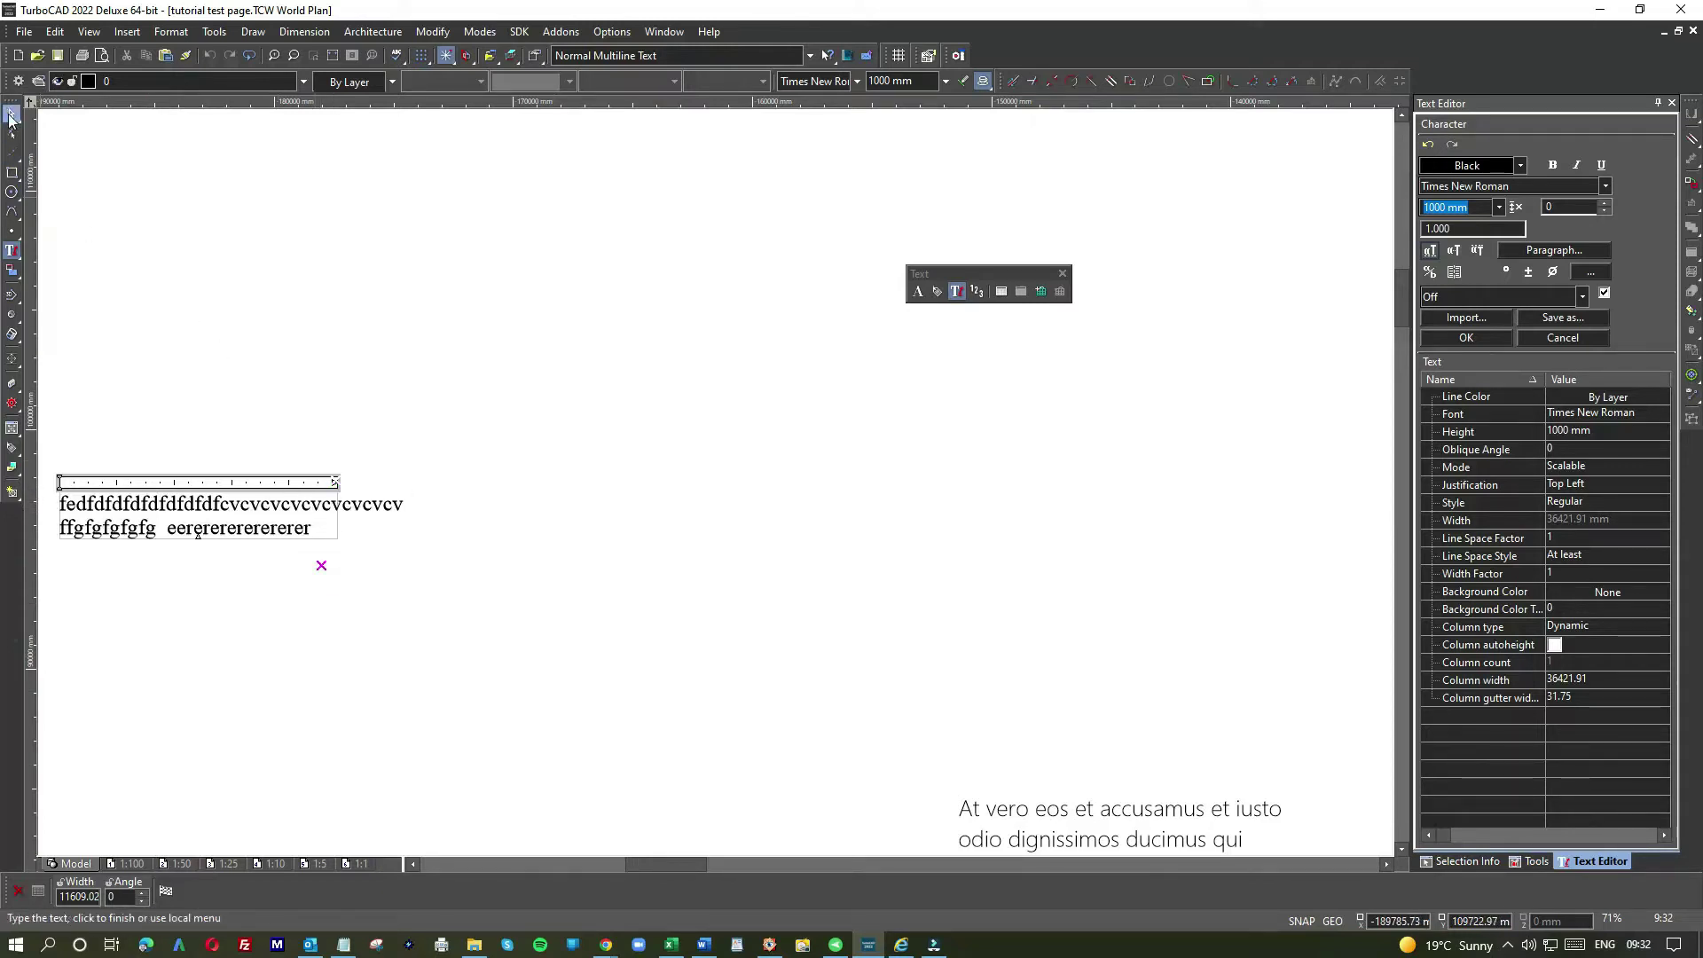
Drag the two-line sample text block right toward the middle of the page
click(217, 517)
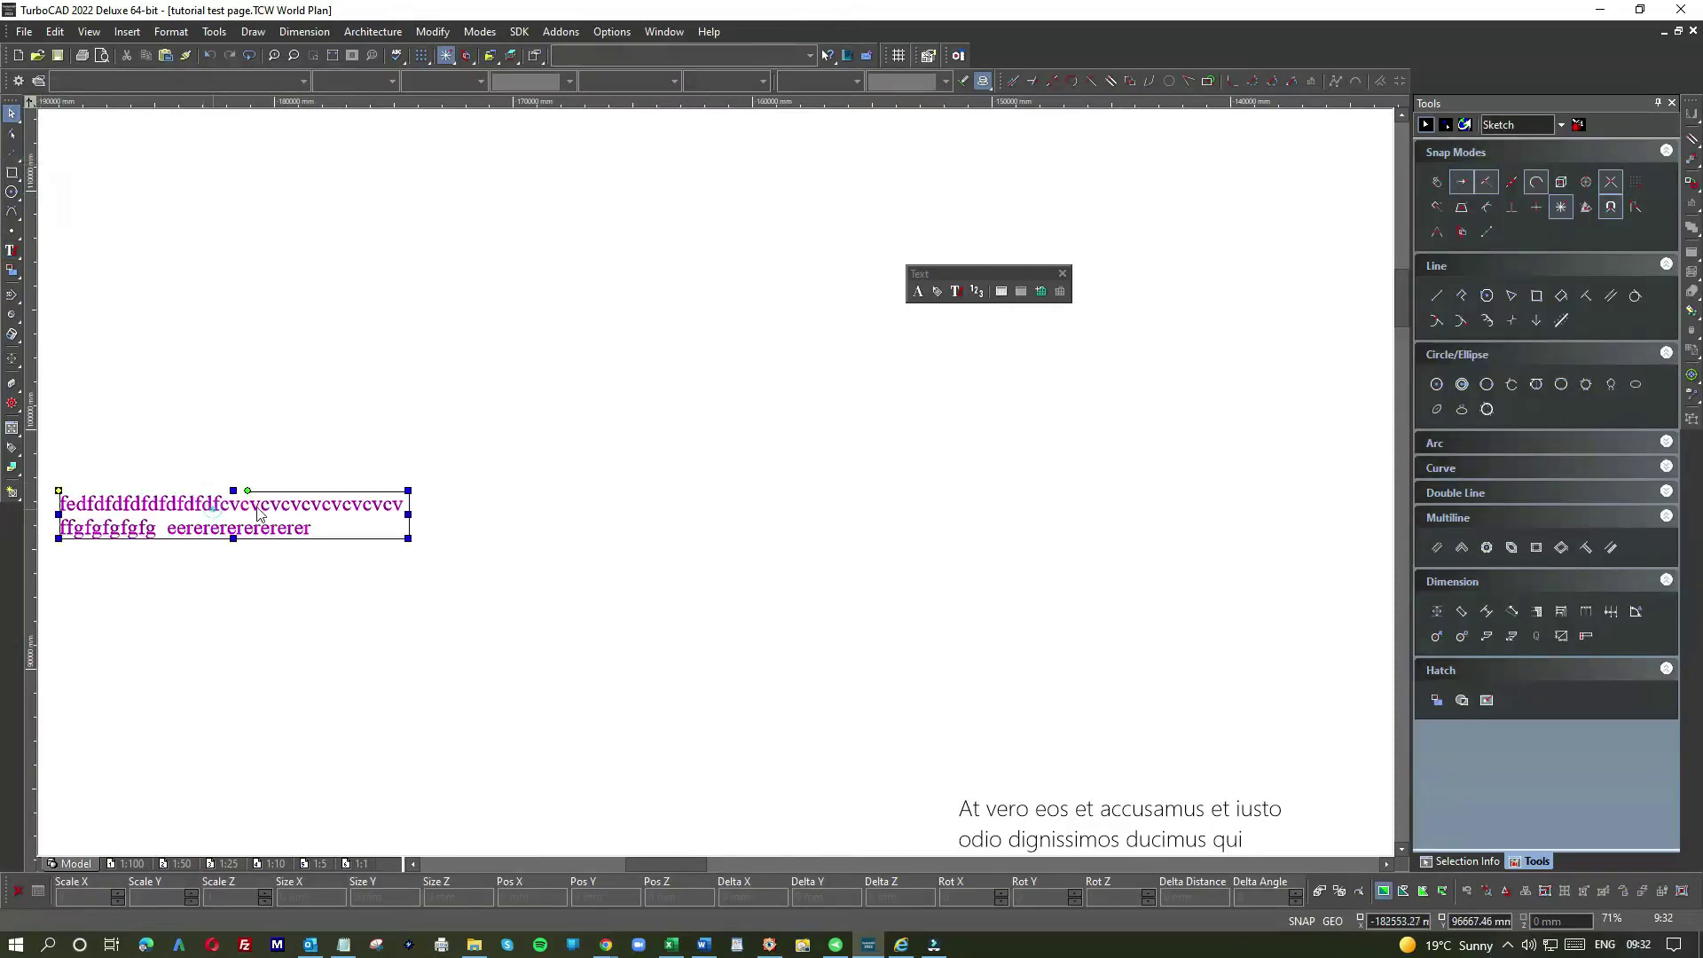
drag(258, 502, 725, 509)
click(661, 587)
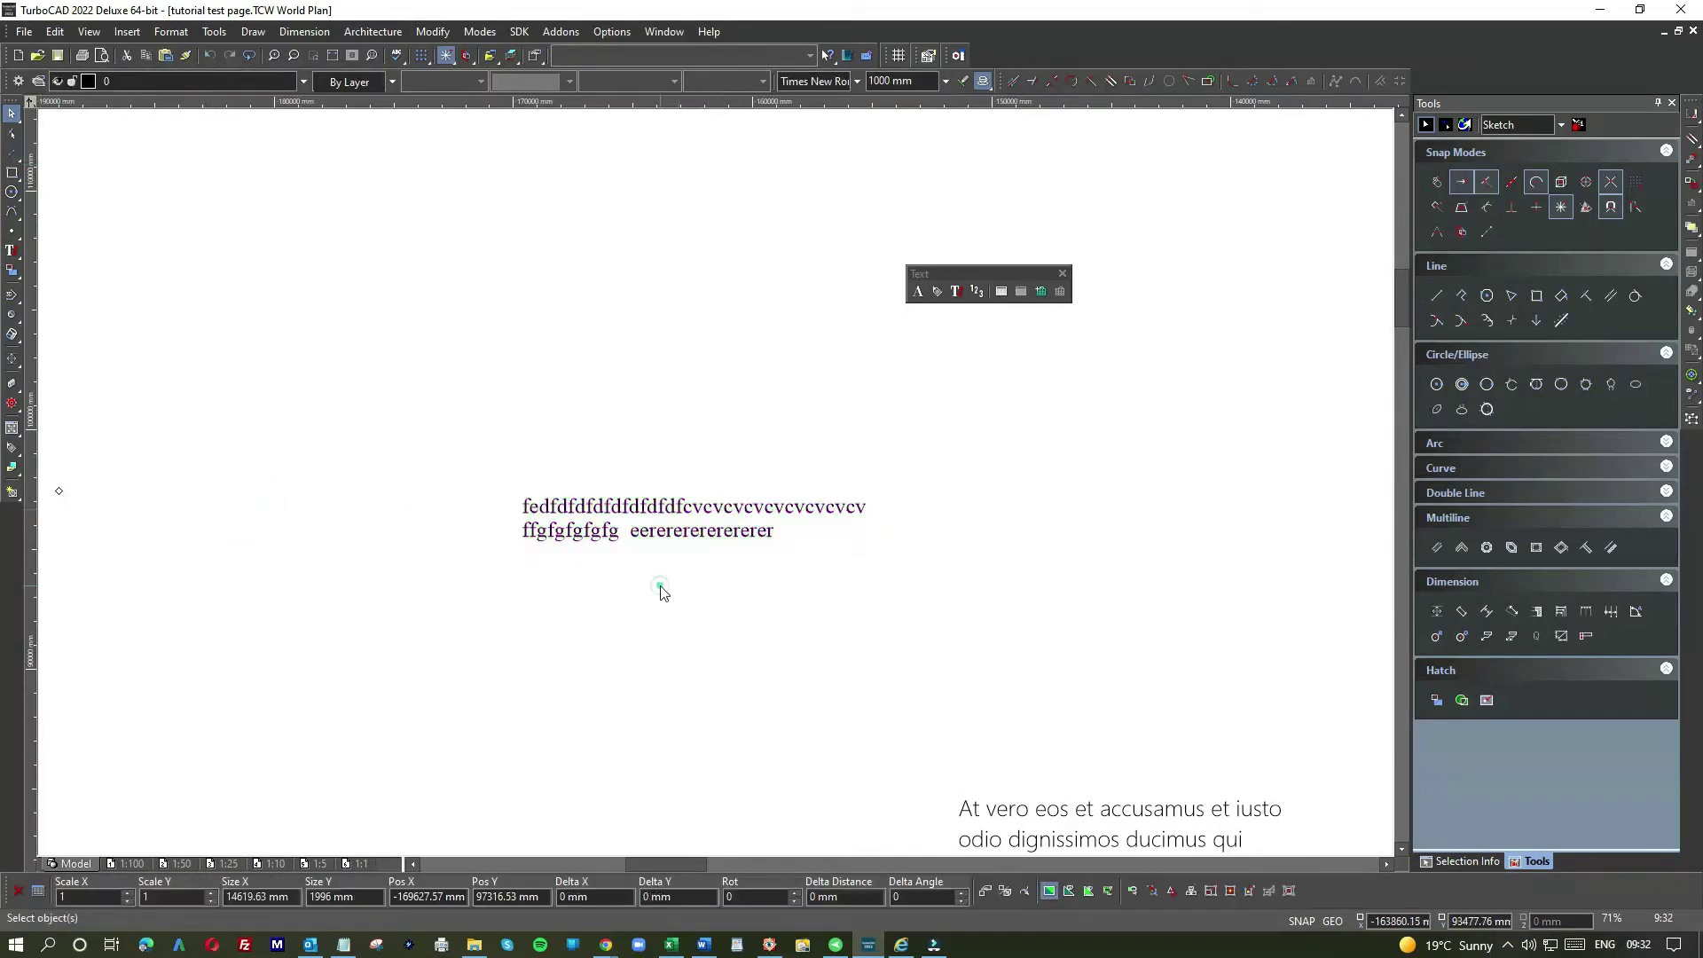
Review the block's Pen, Brush, 3D, Material, Luminance and Multiline Text properties, closing without changes
click(705, 542)
double_click(703, 533)
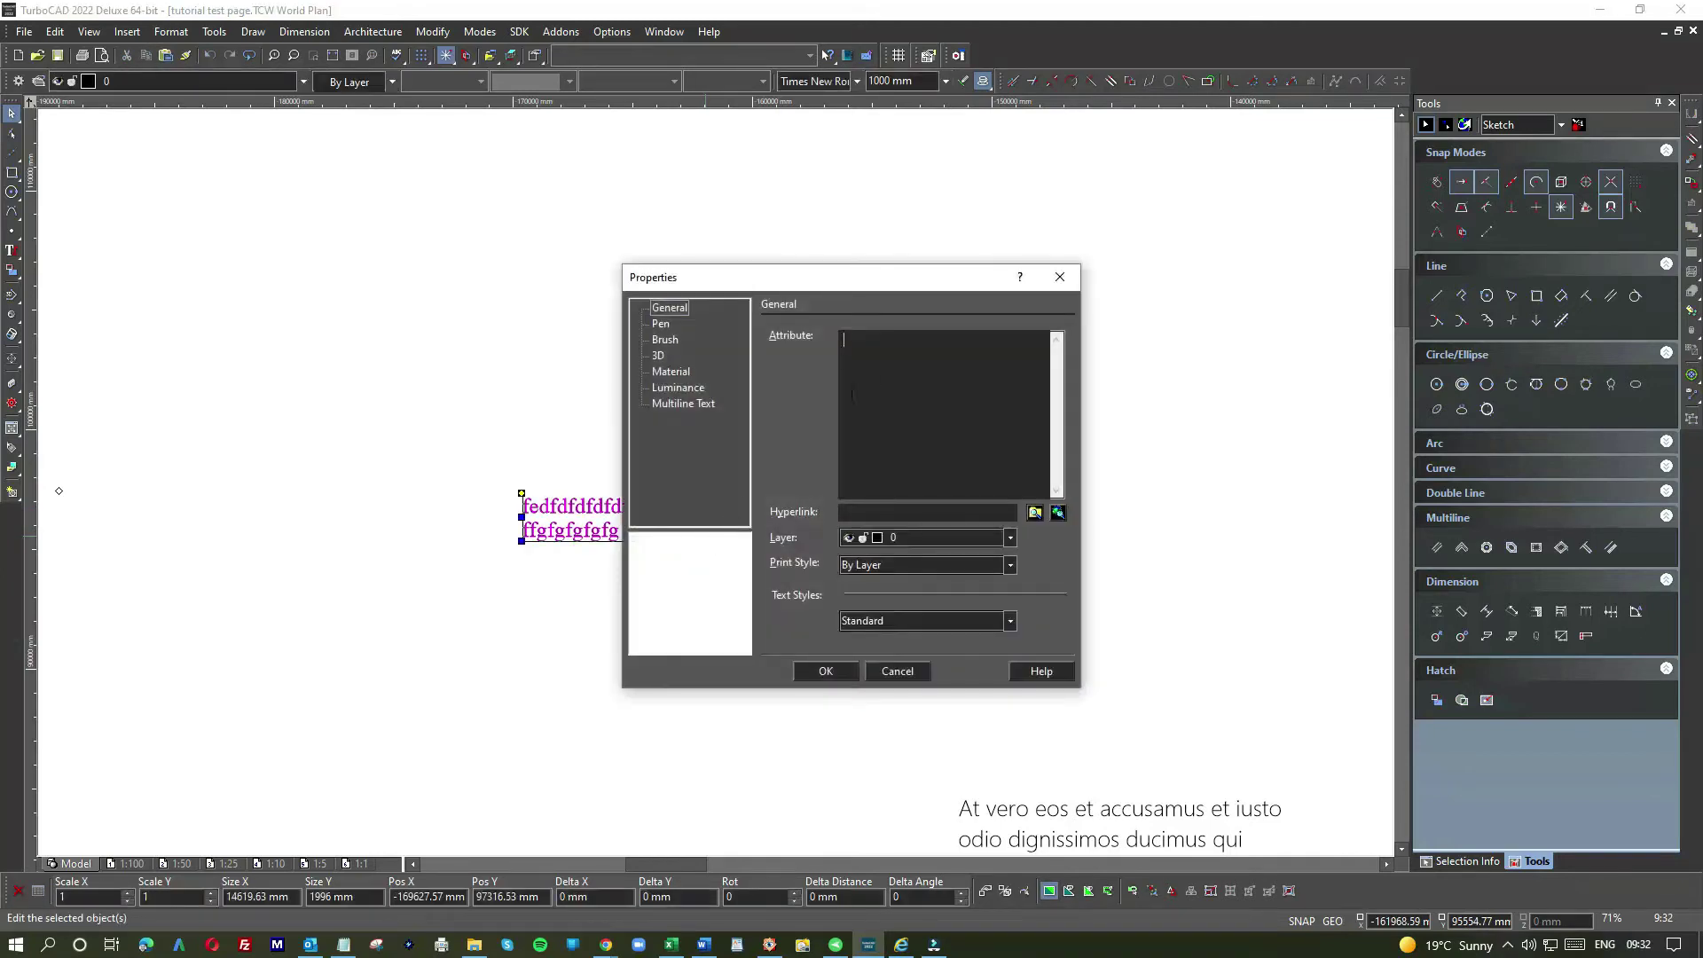
click(661, 324)
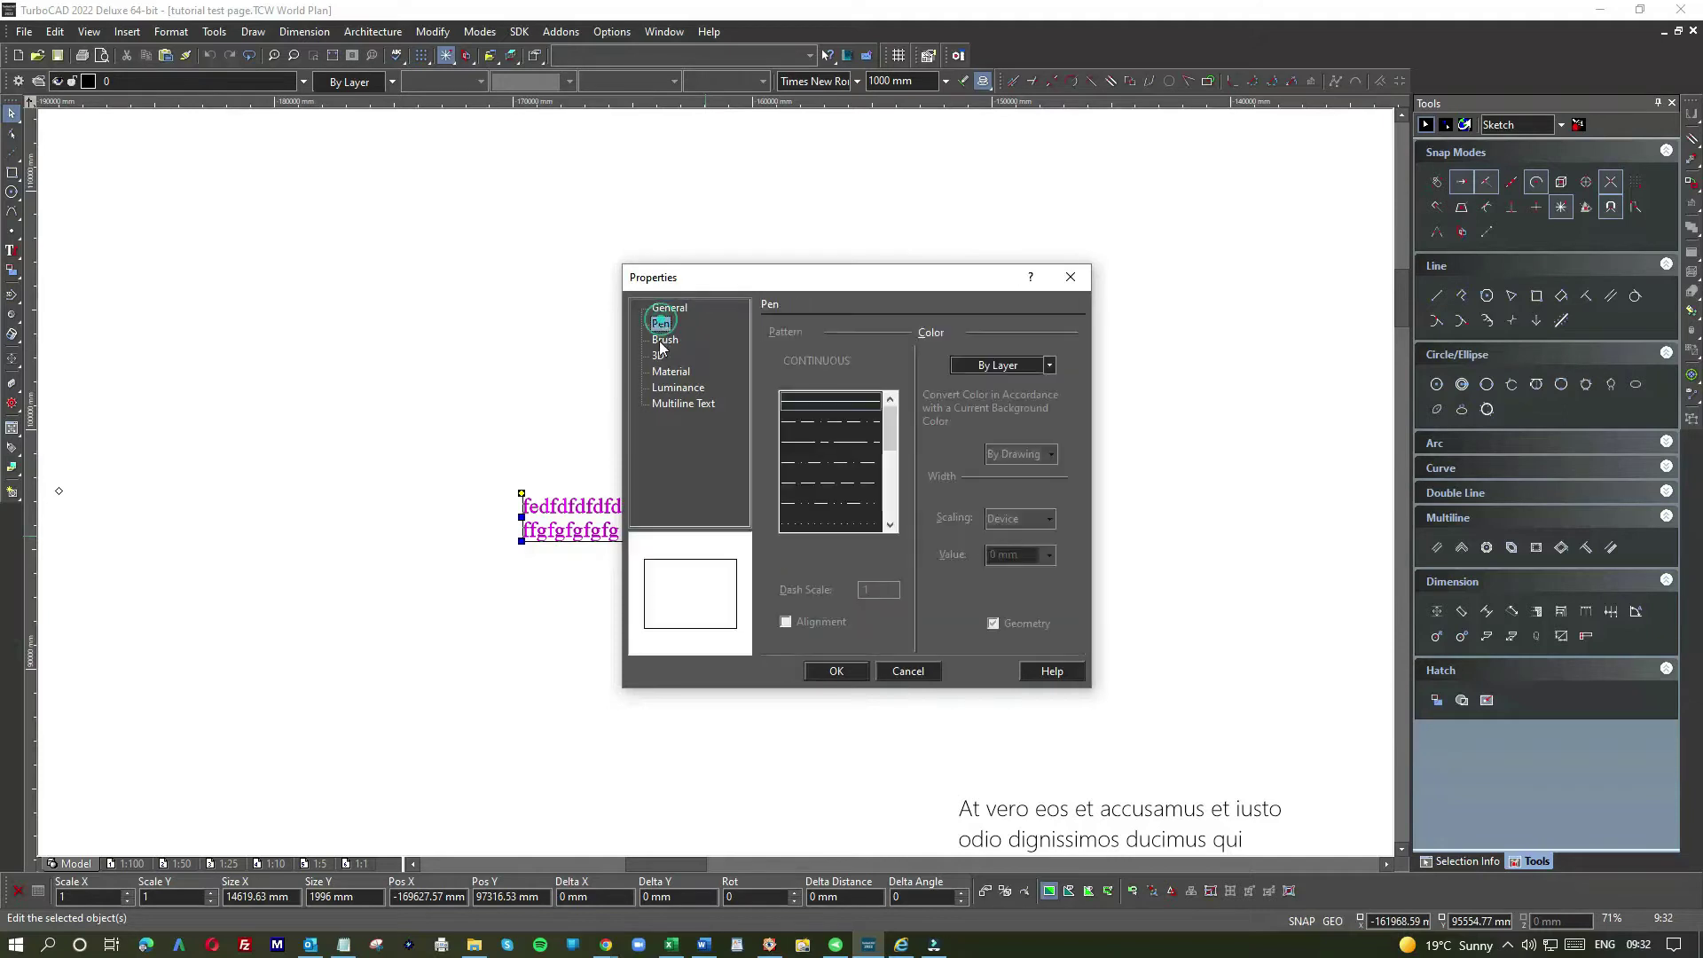
click(660, 341)
click(659, 356)
click(663, 372)
click(664, 388)
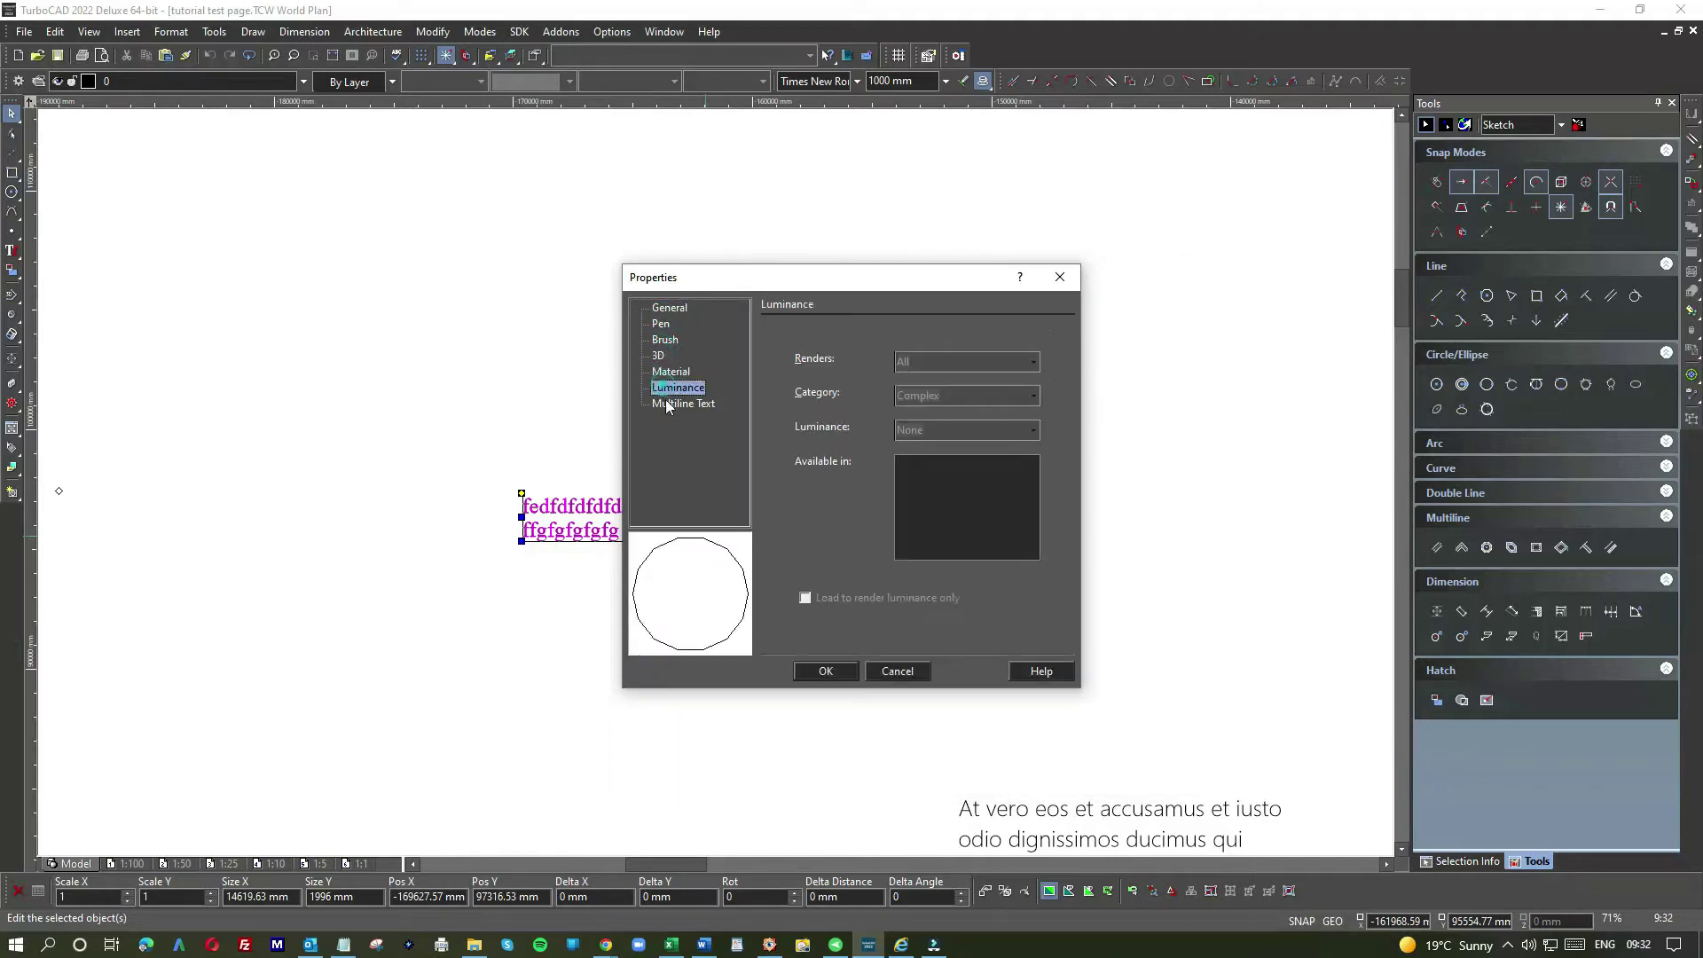
click(666, 403)
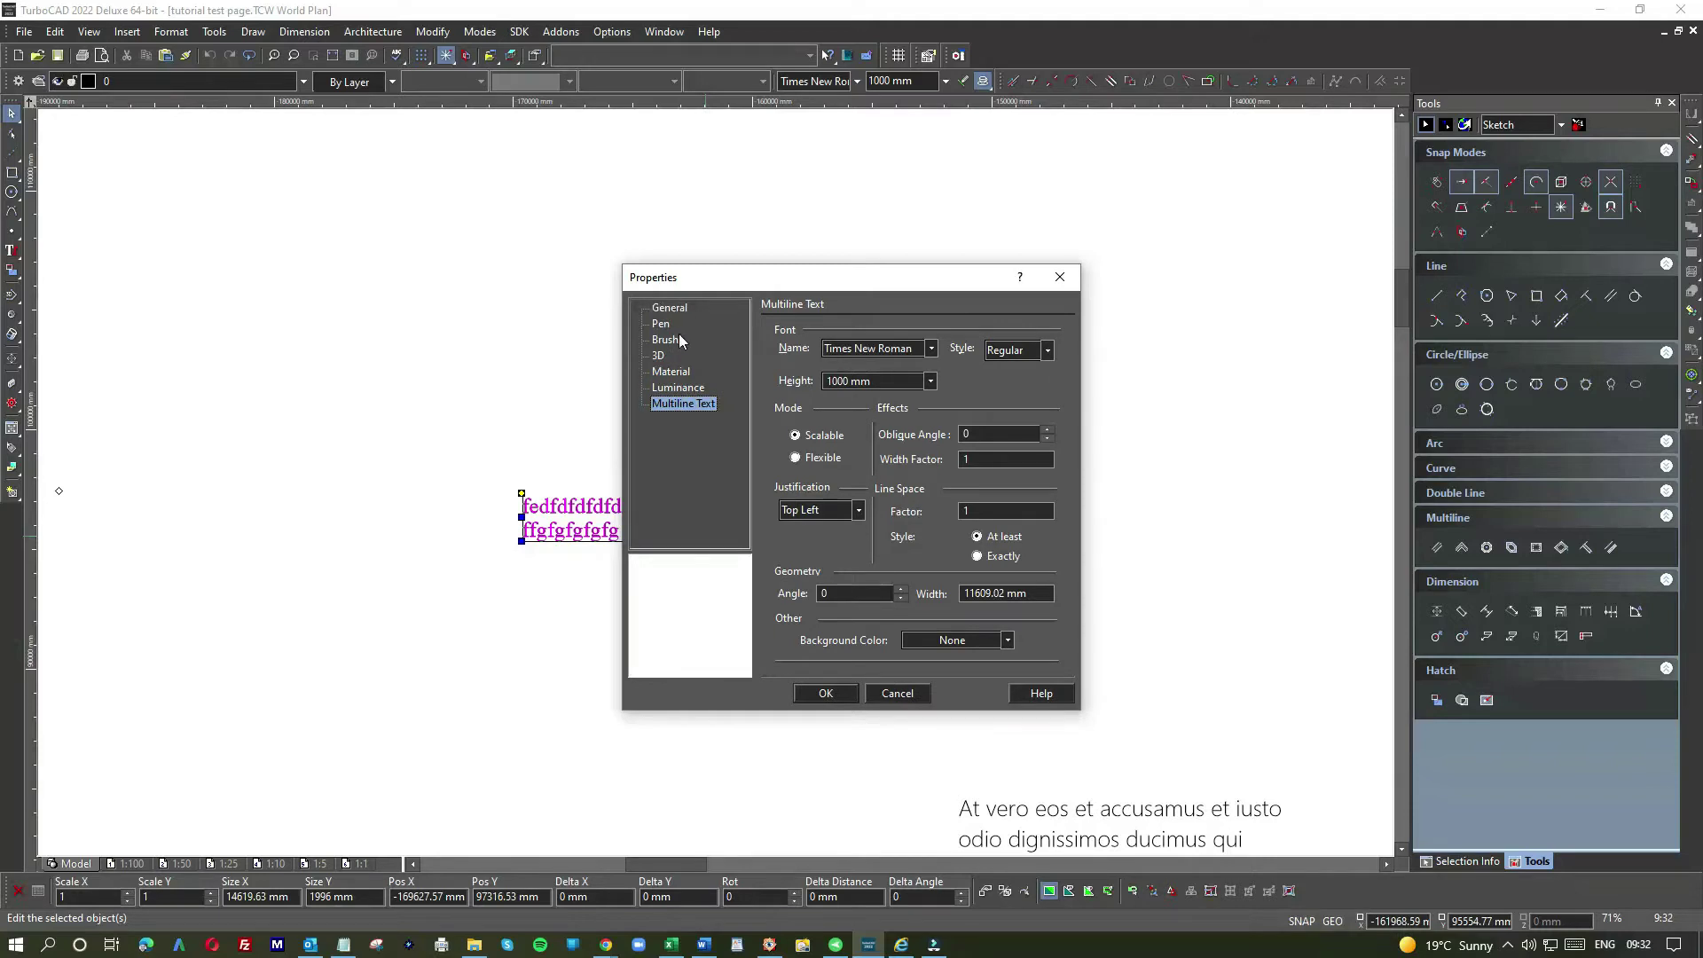
click(897, 693)
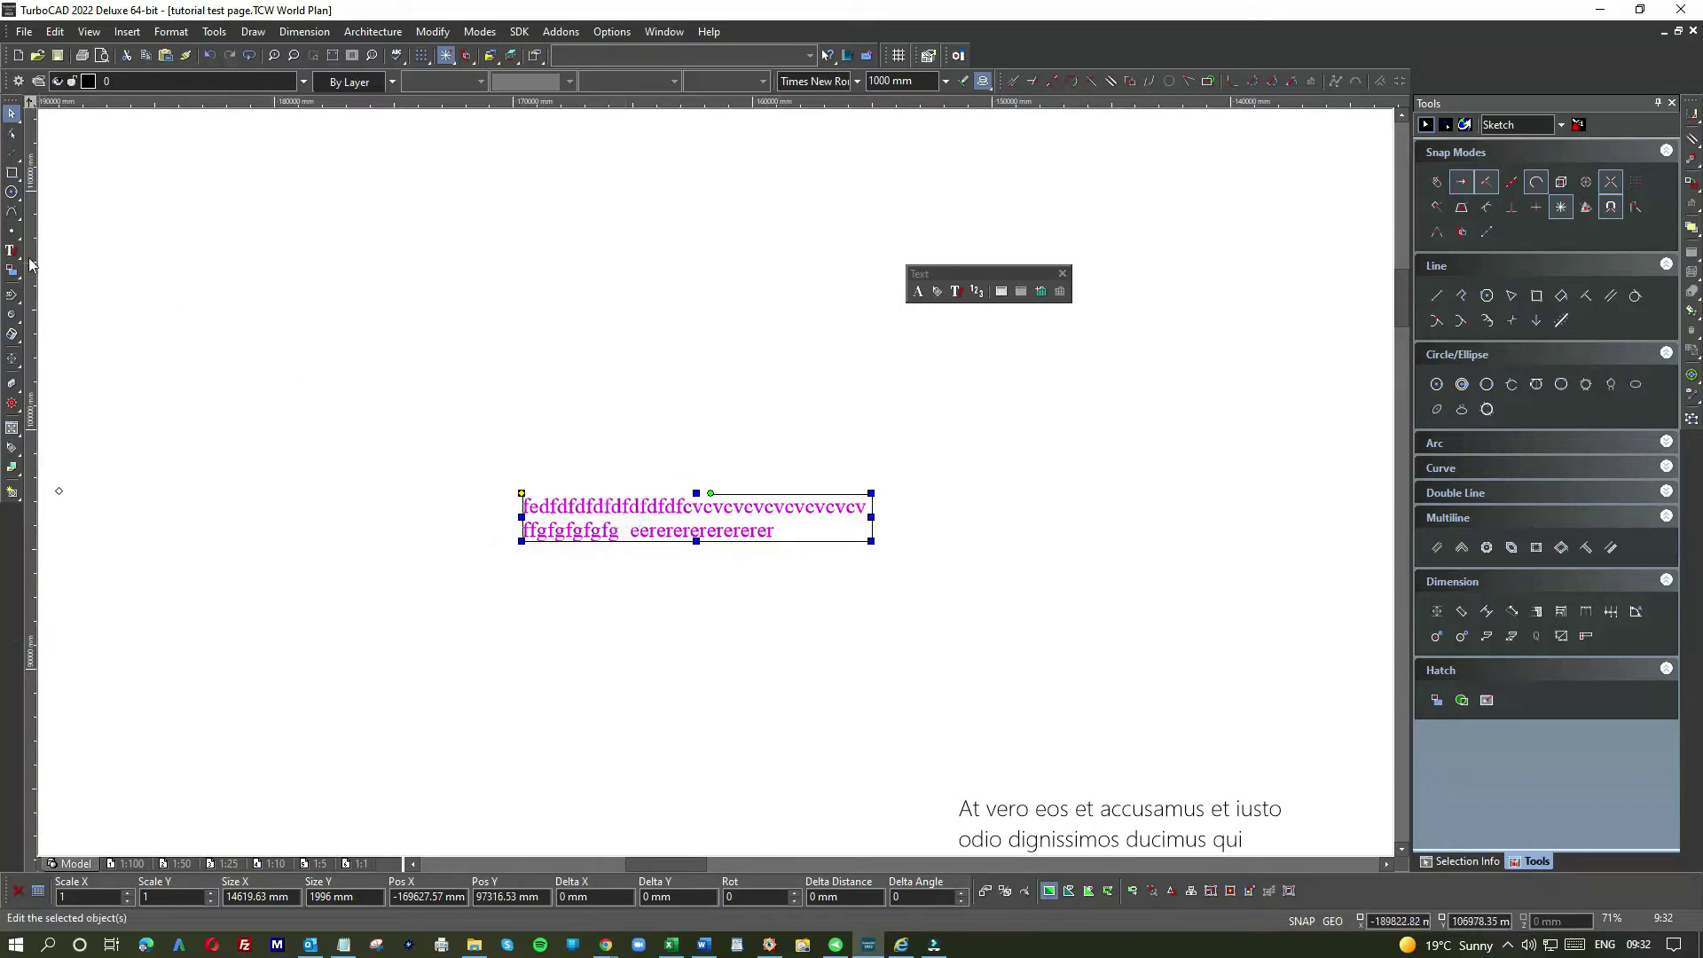
click(955, 293)
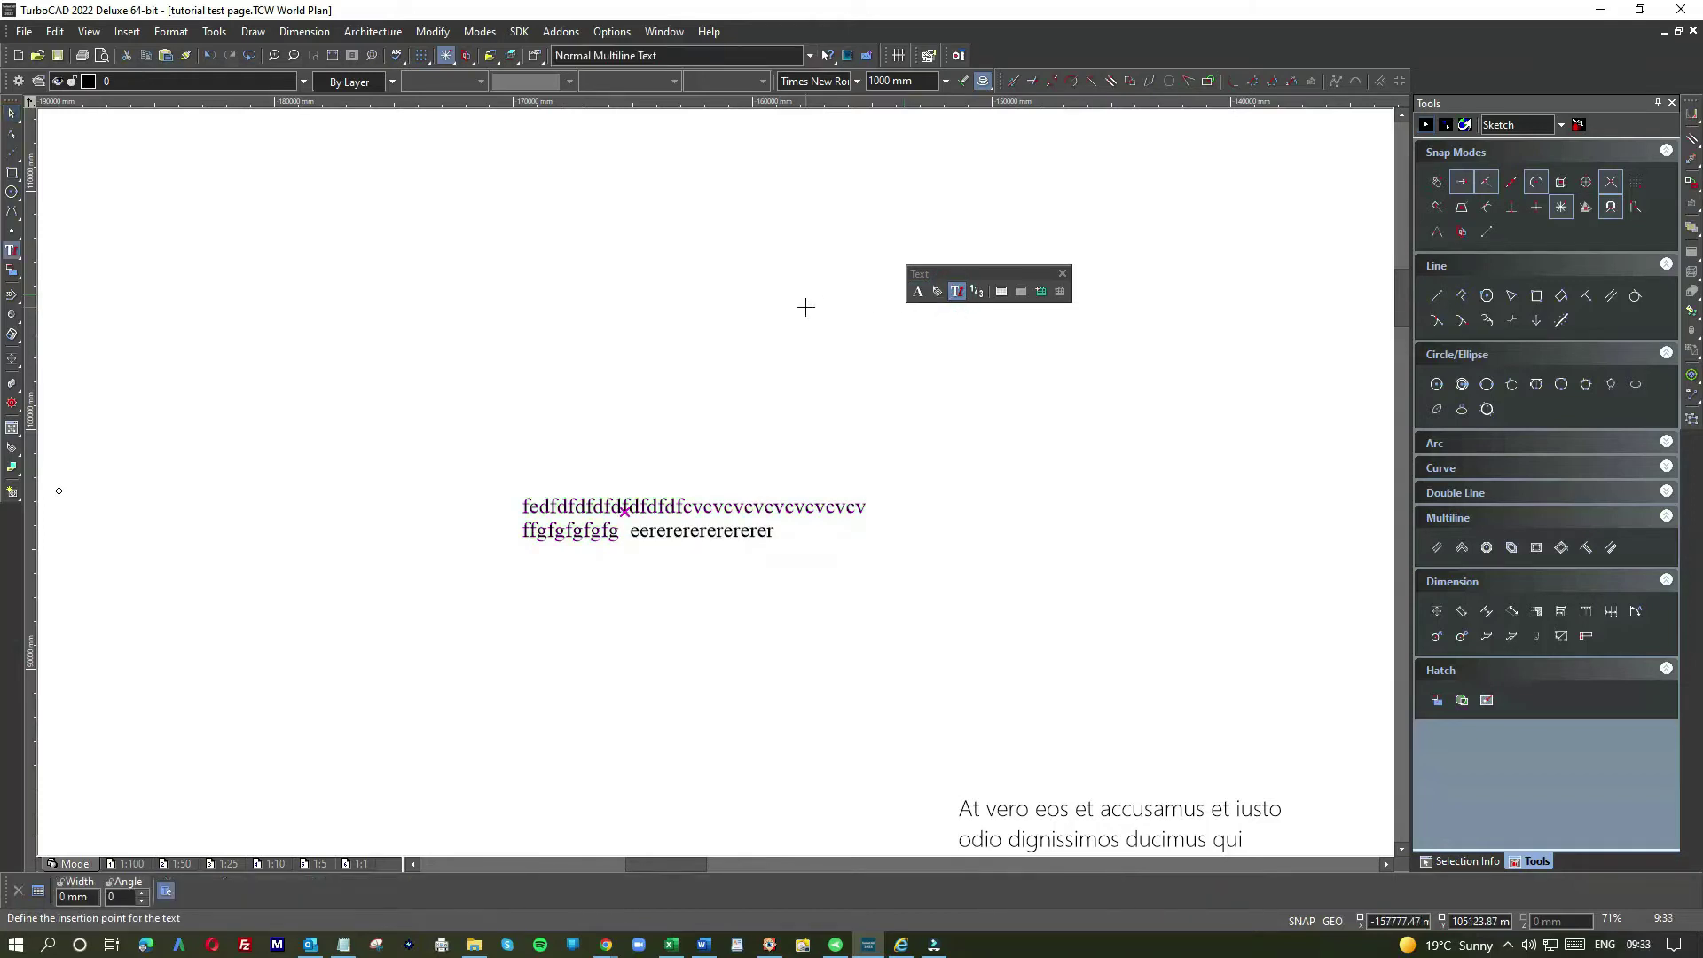
Widen the sample text frame to 26704.40 so its letters fit on one line
click(587, 512)
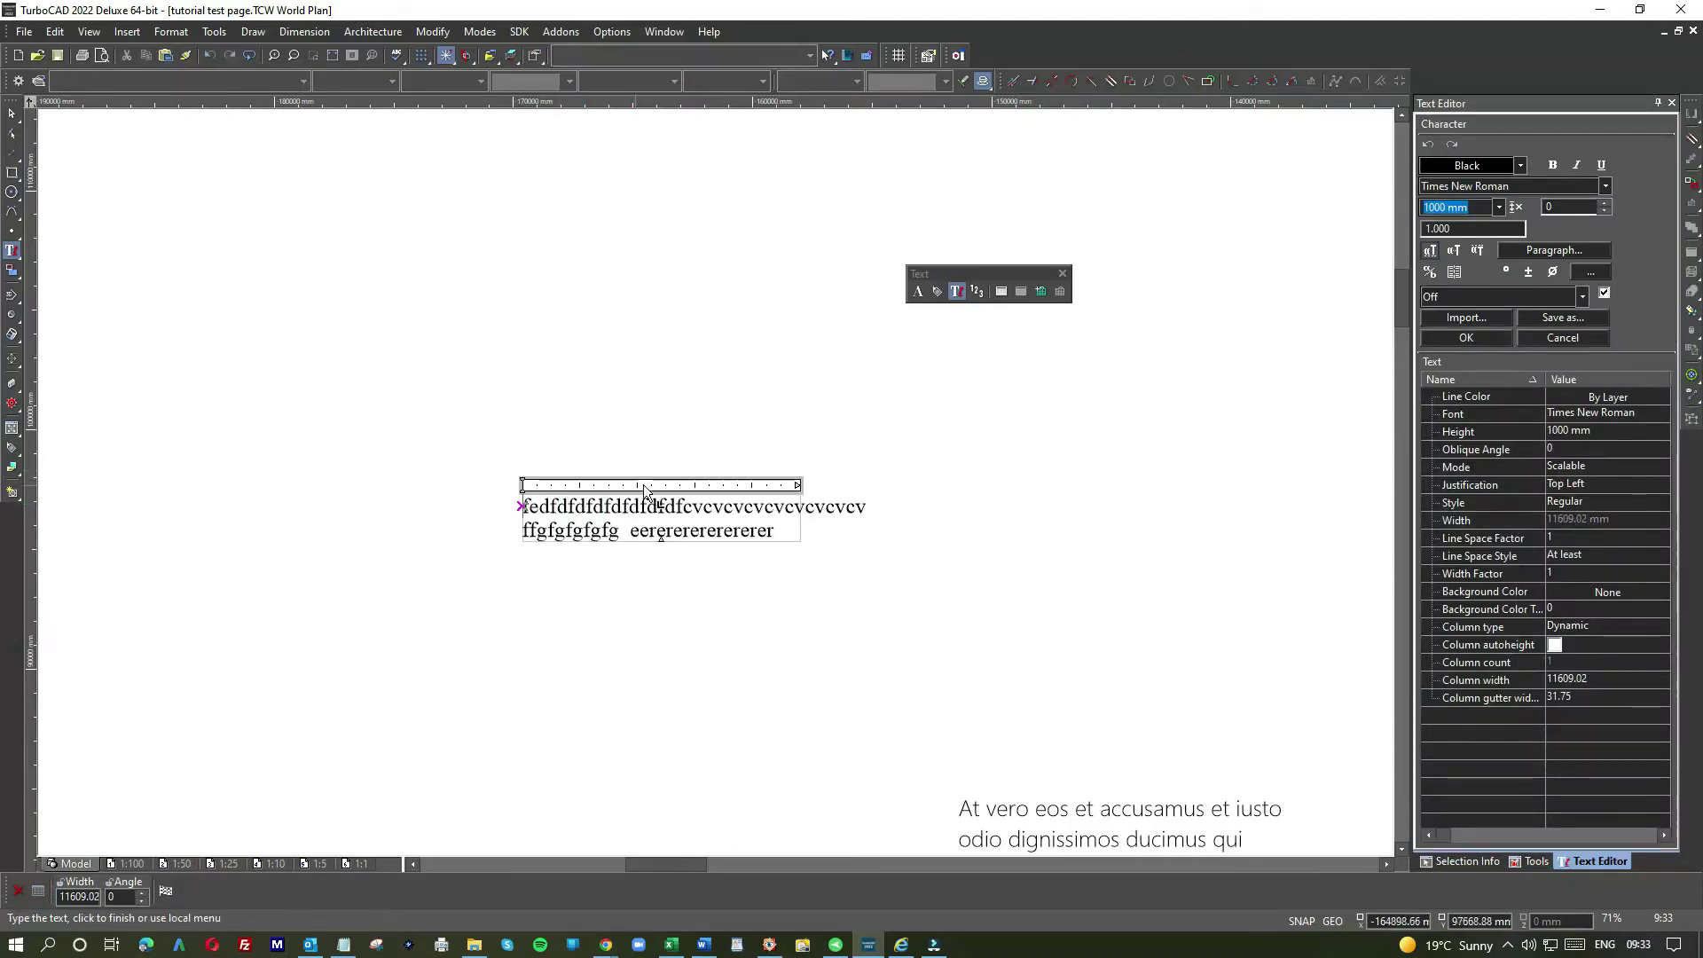
drag(795, 483, 1158, 487)
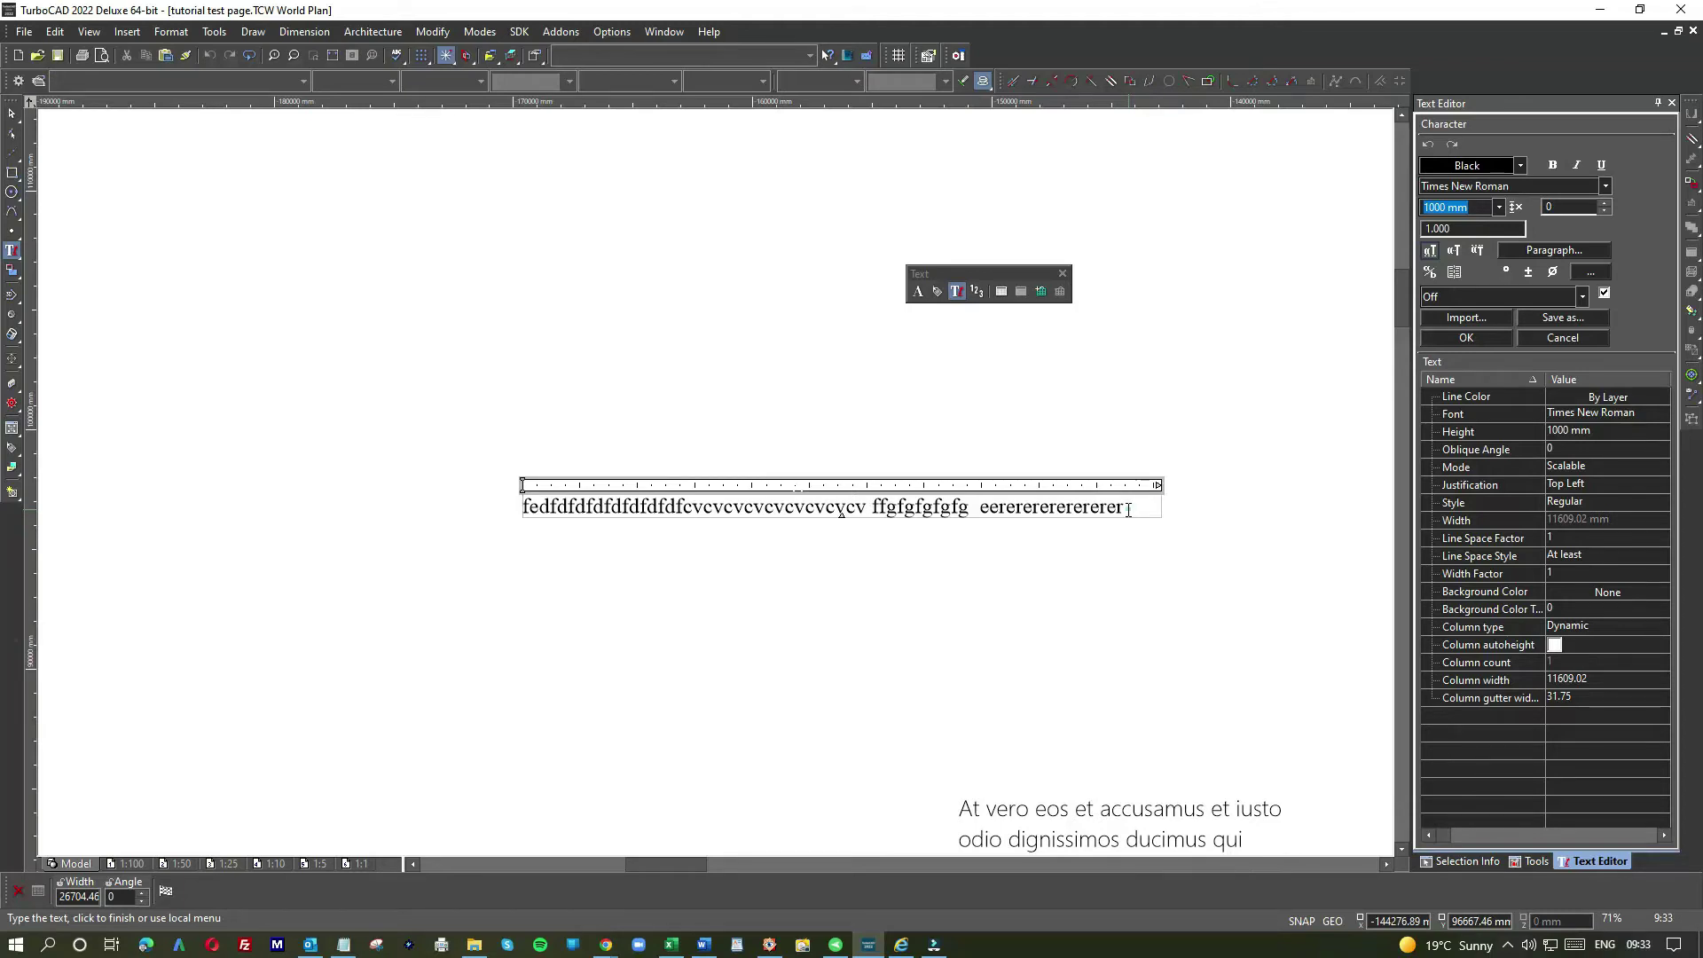
drag(1126, 508, 499, 504)
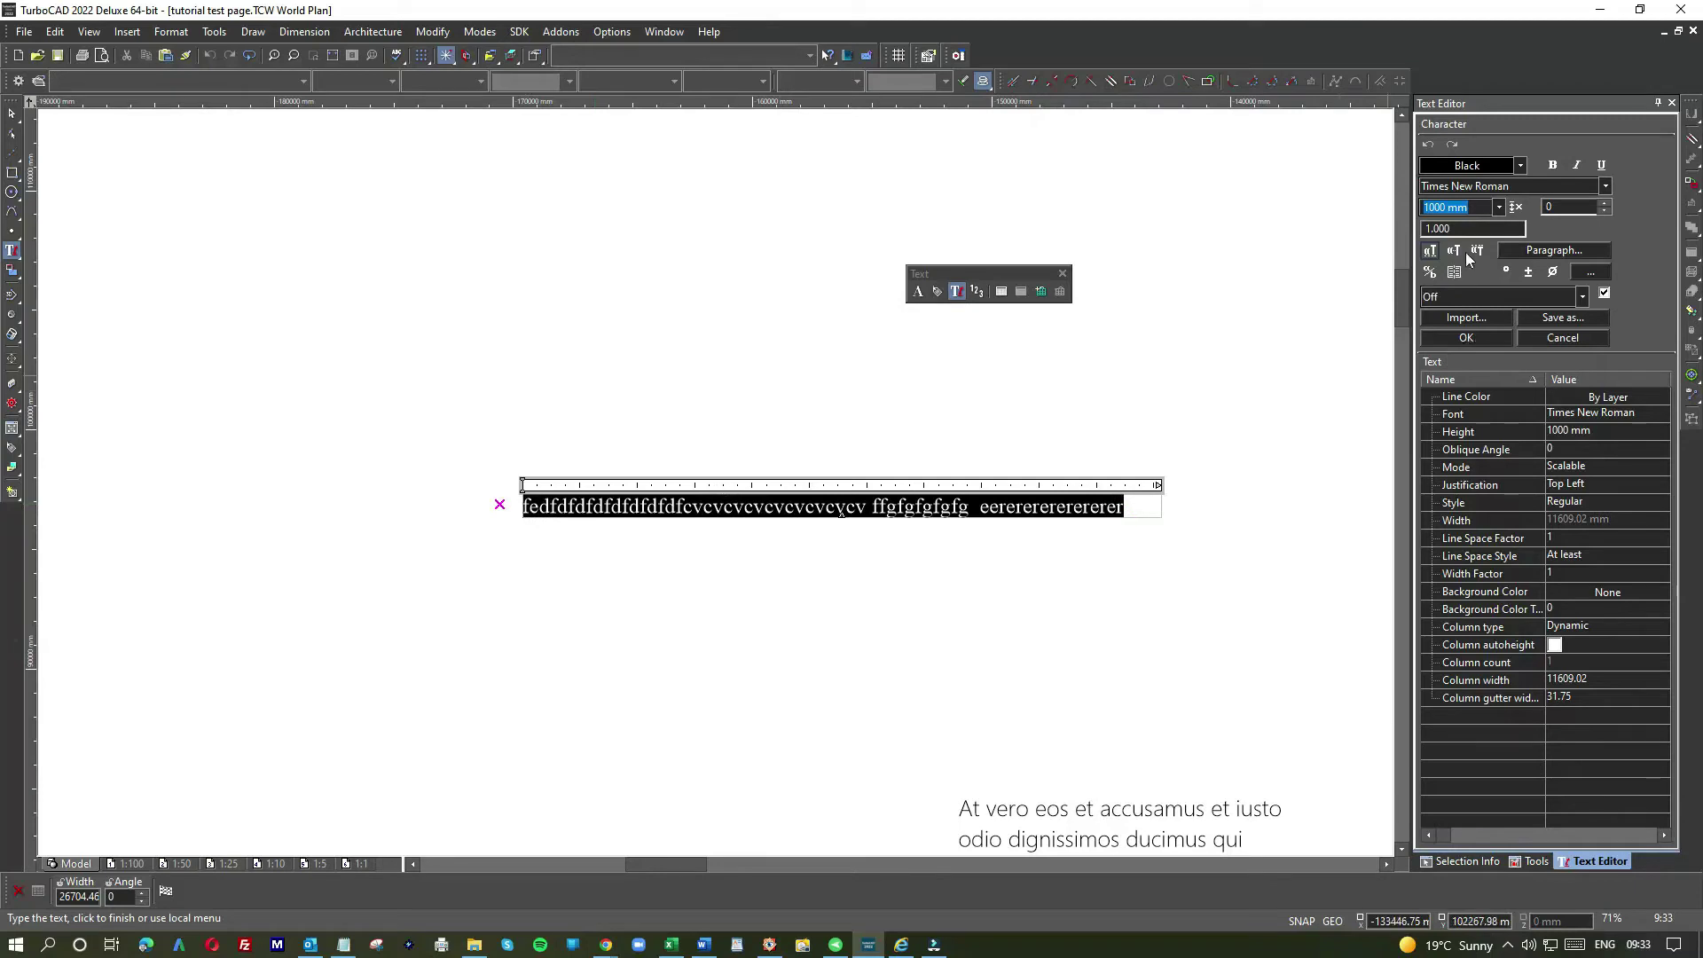
Change the sample text line to Verdana in red instead of black
click(1606, 185)
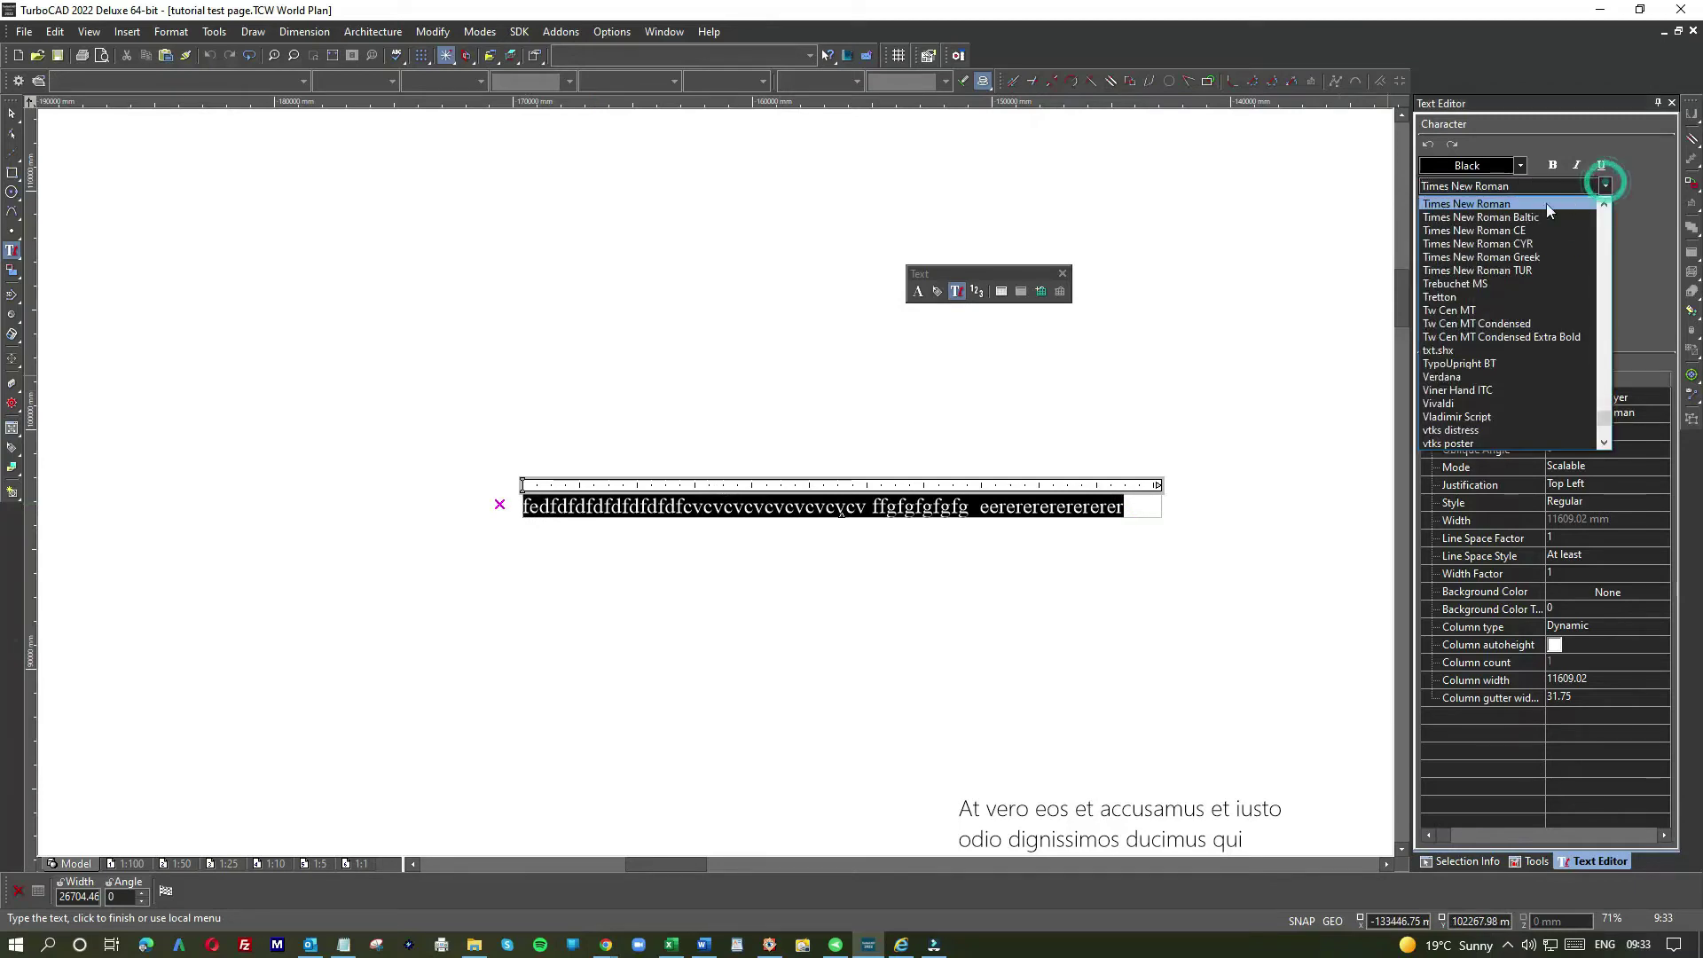
click(1440, 377)
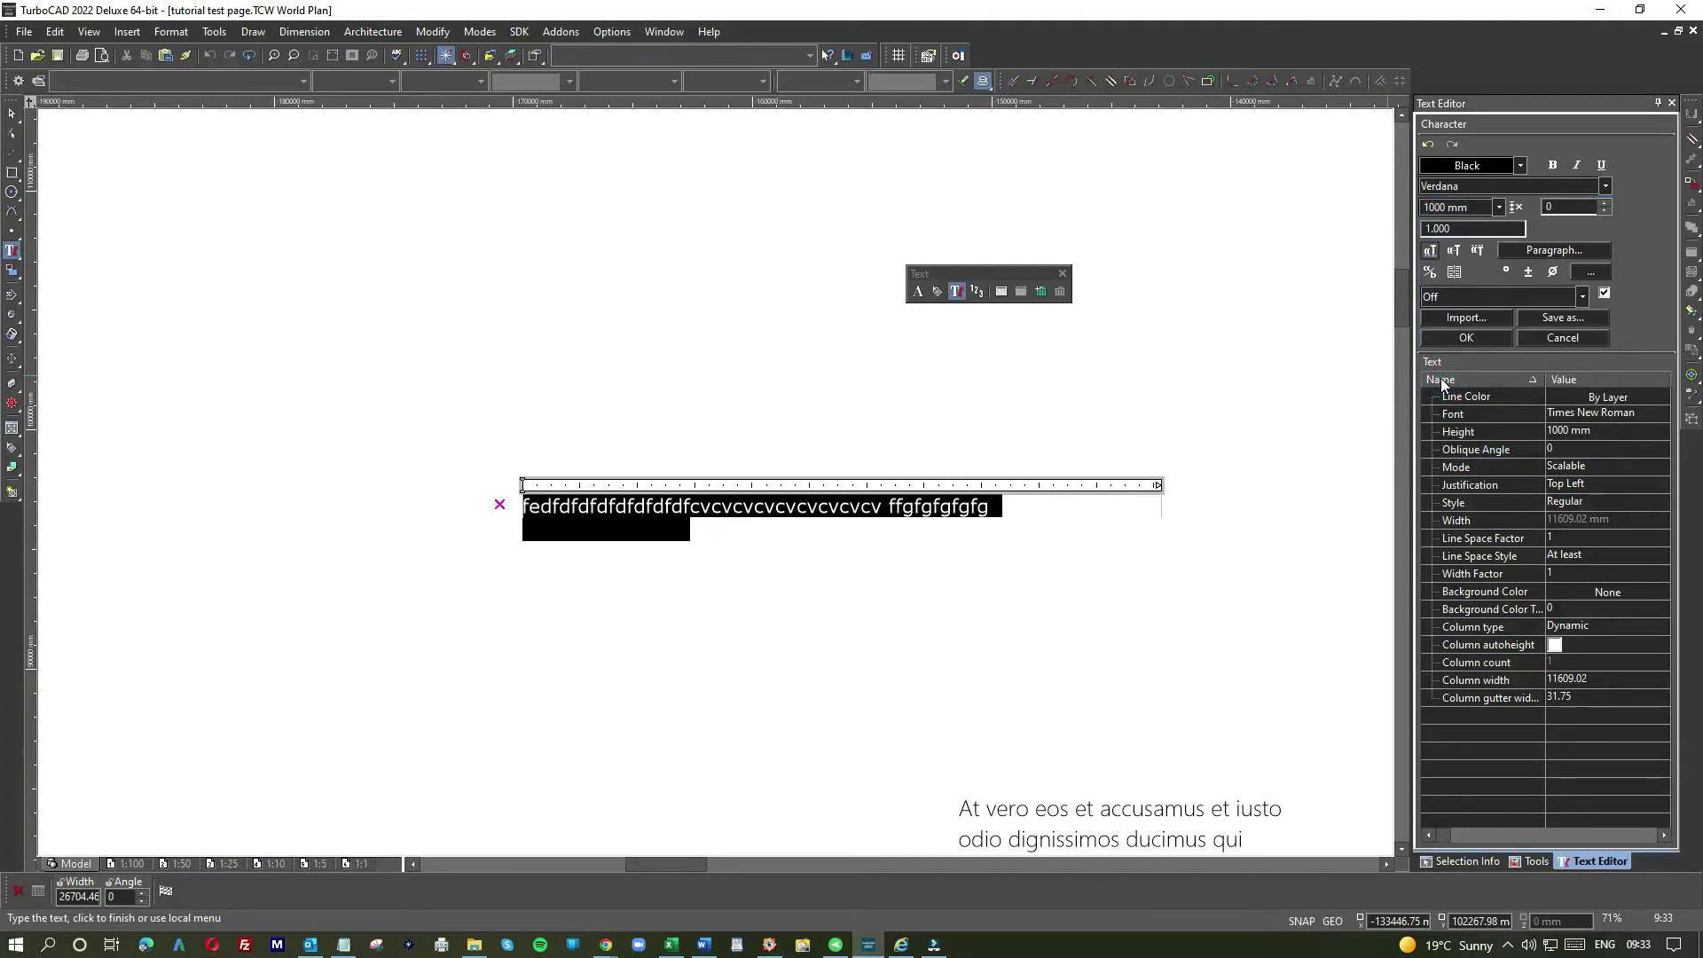
click(1513, 165)
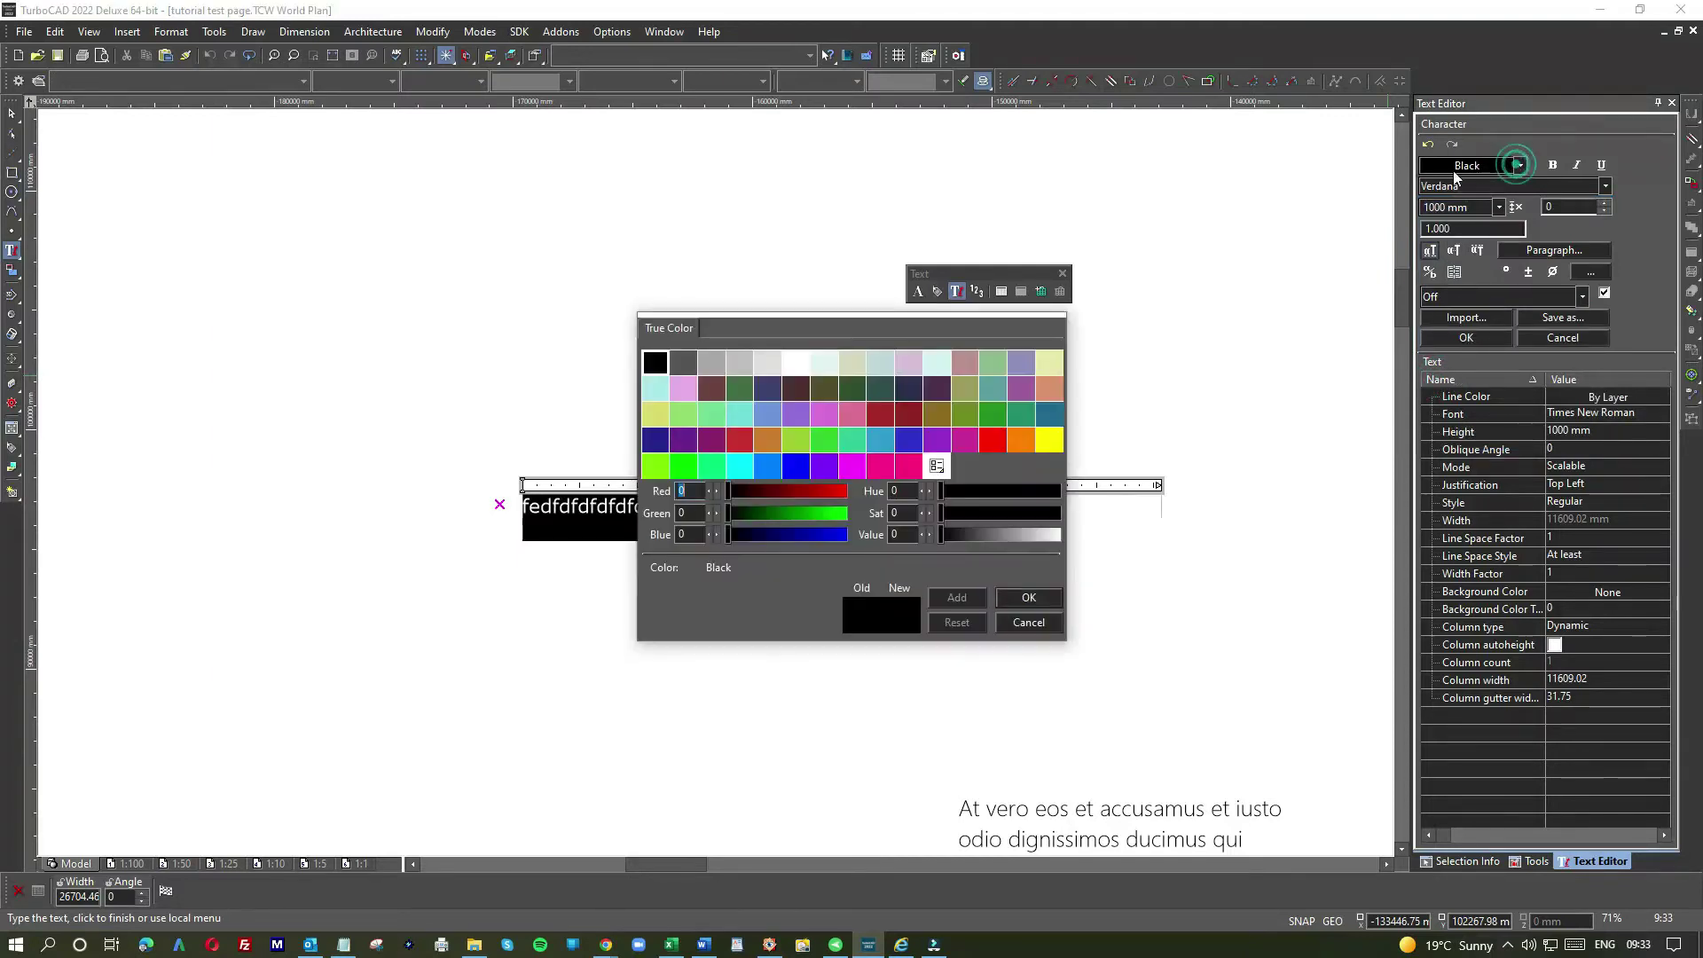
double_click(990, 441)
click(1245, 408)
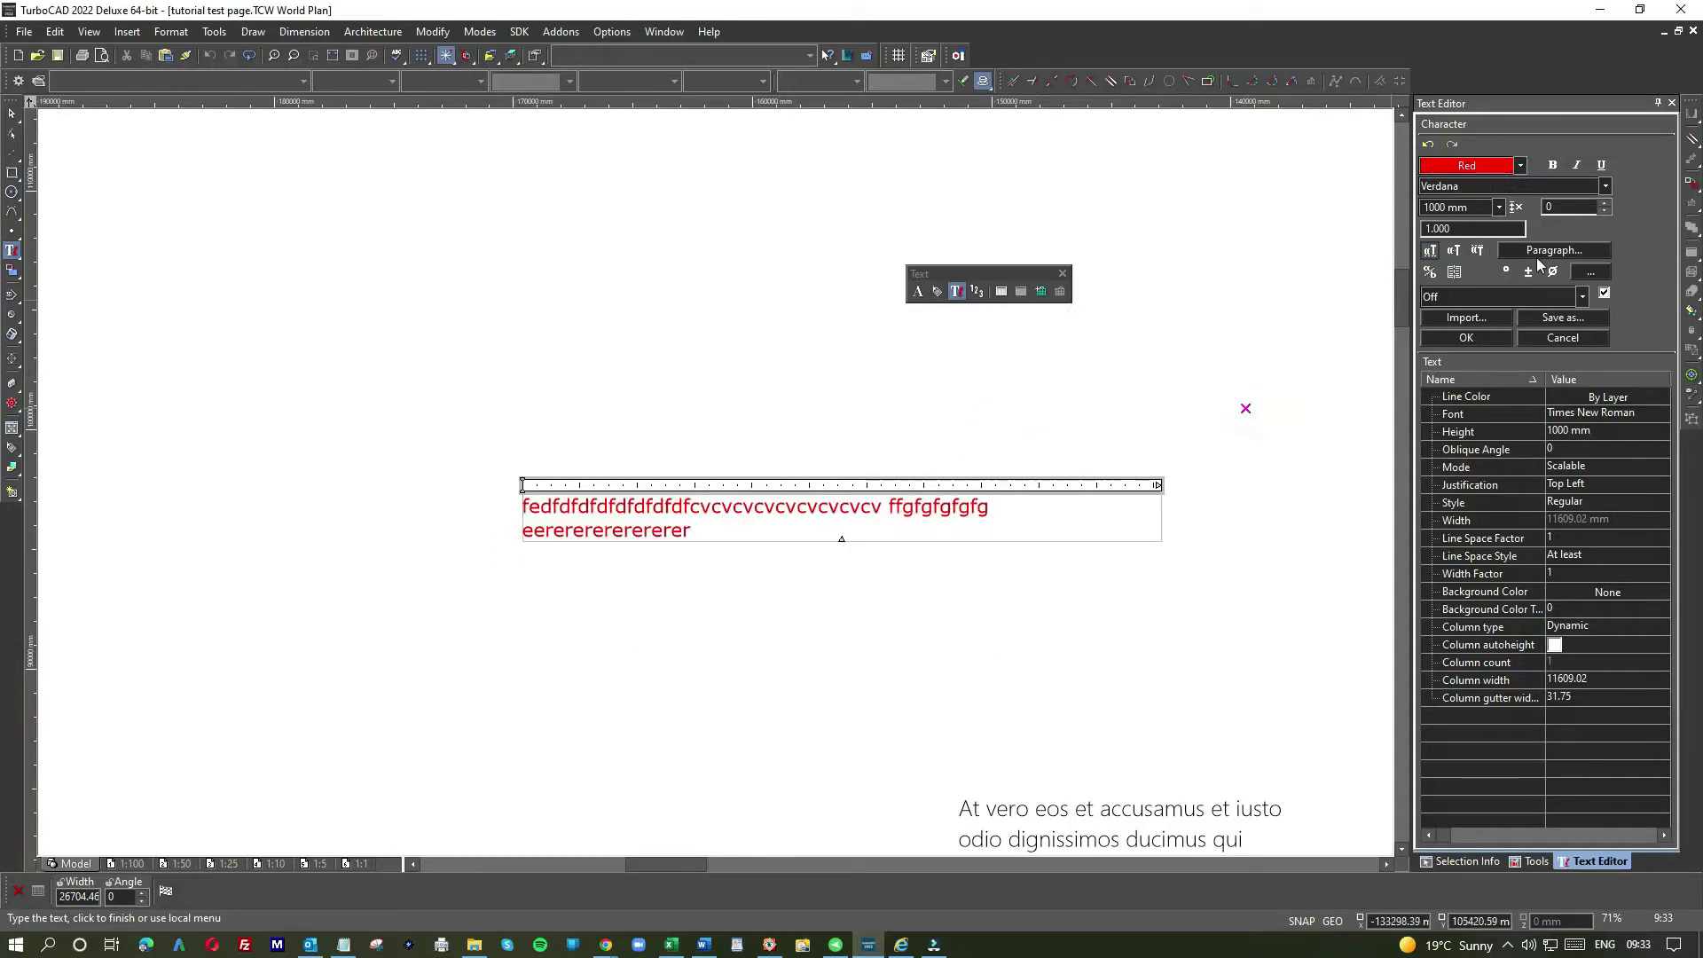
click(1113, 402)
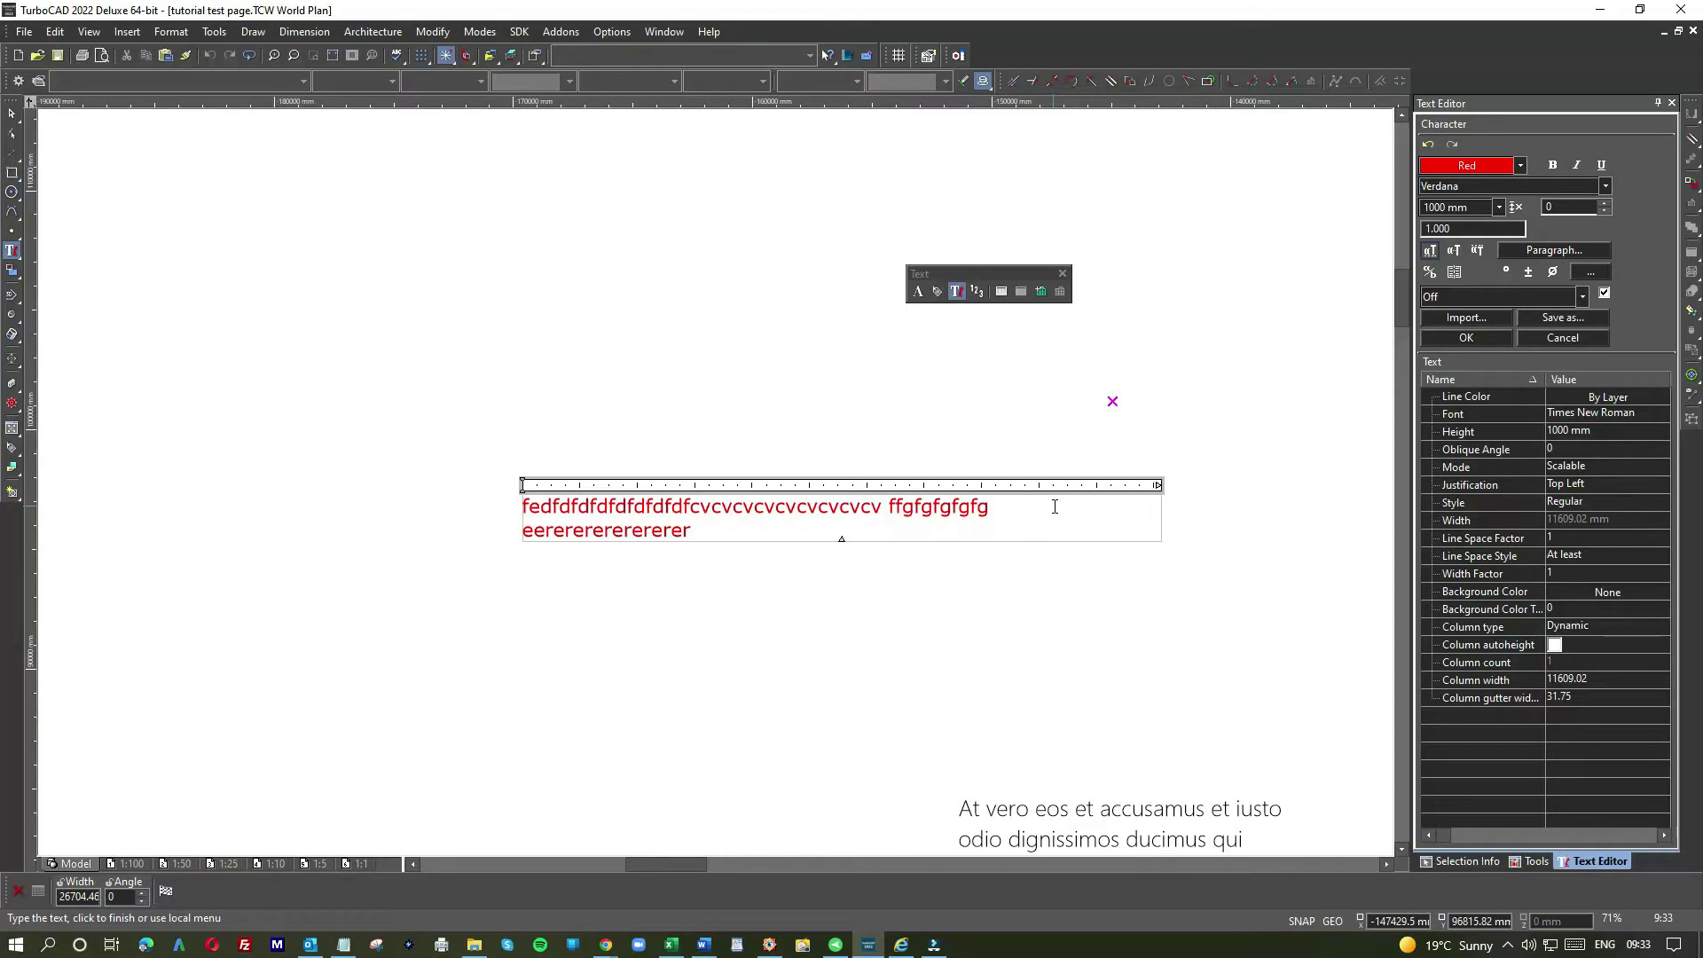
Copy the whole Lorem ipsum paragraph from the Notepad document
key(alt+Tab)
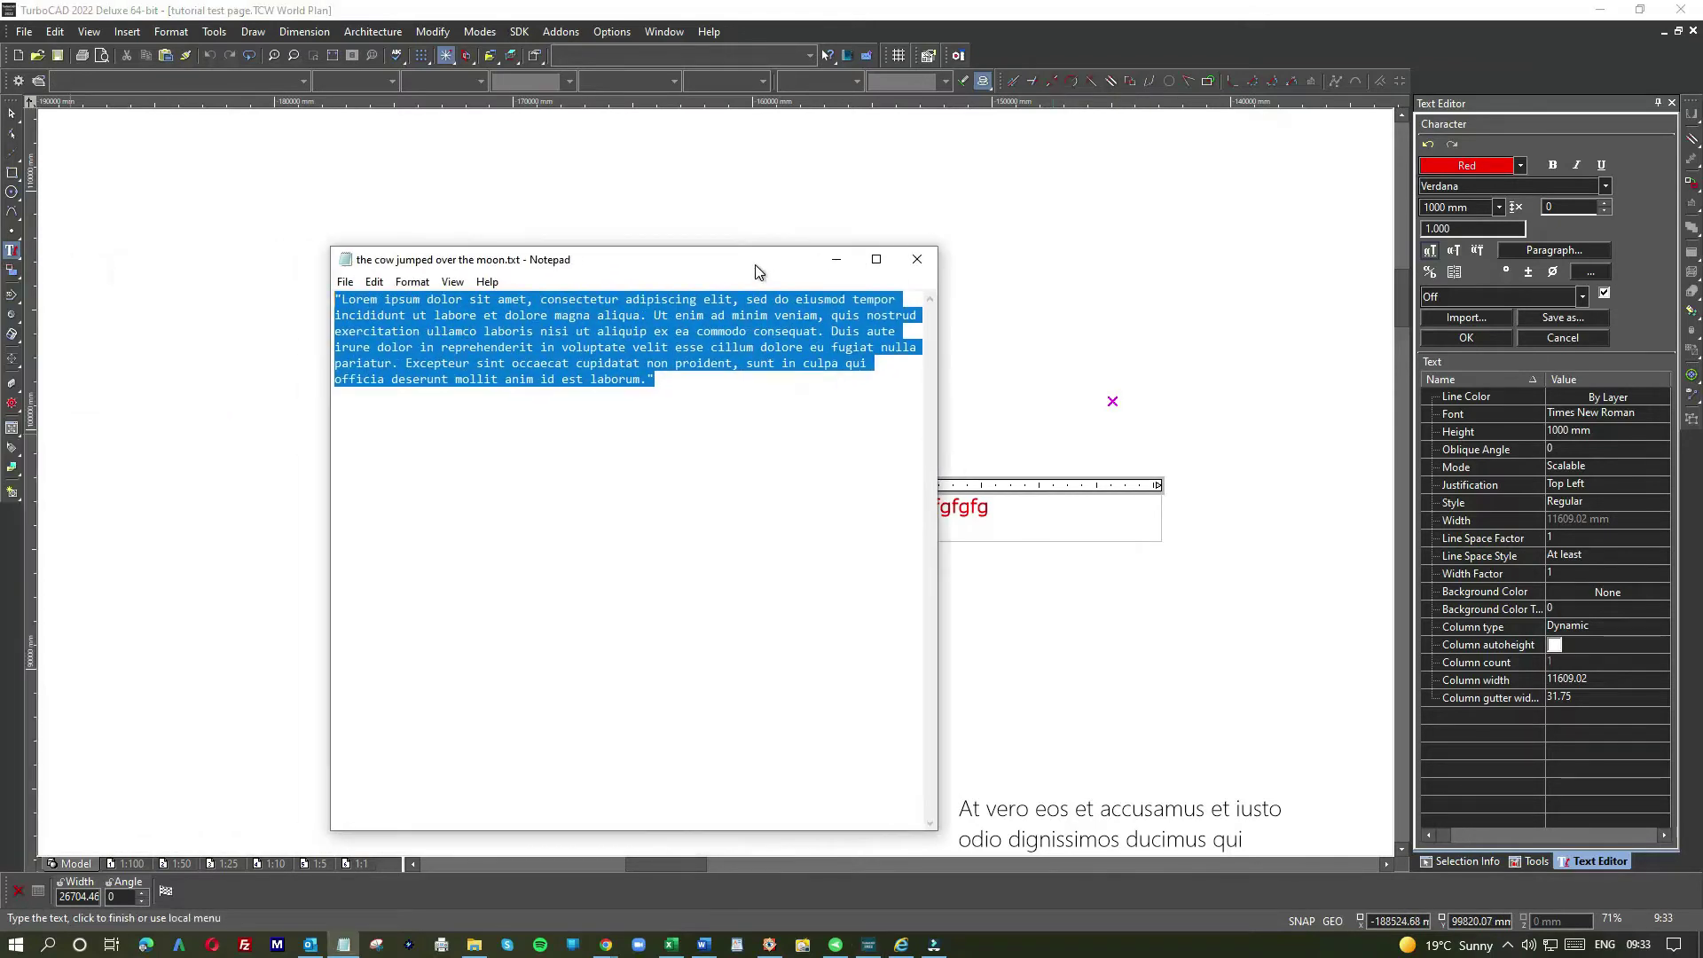
click(677, 380)
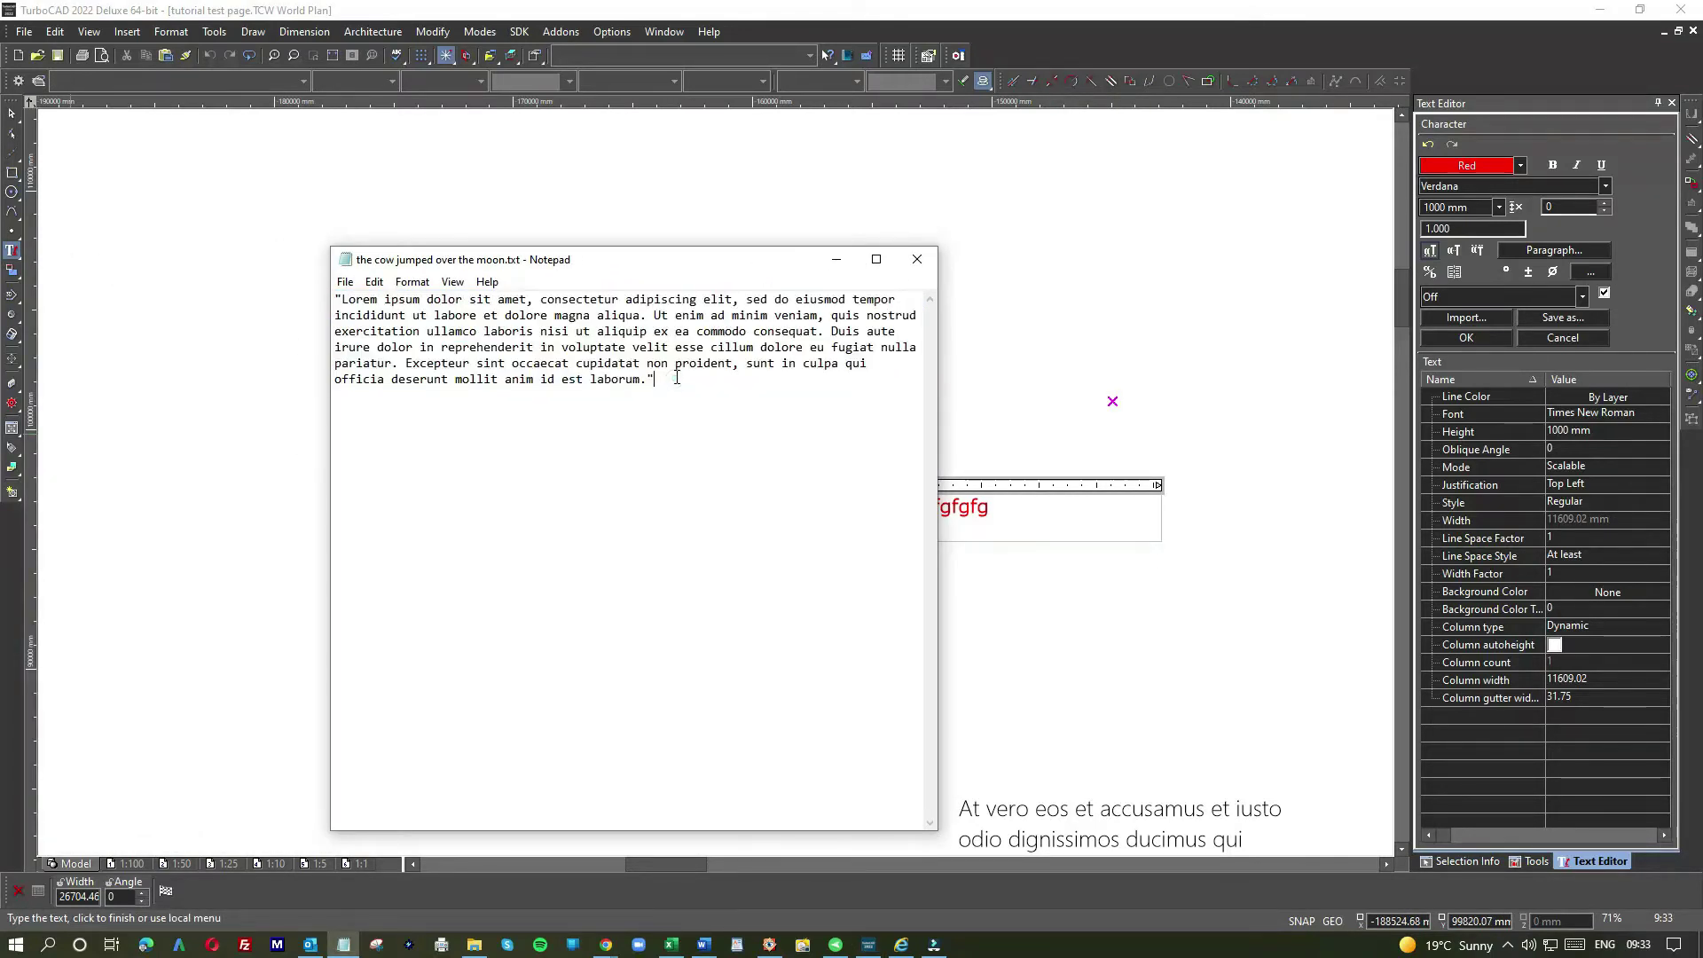
drag(677, 379, 262, 275)
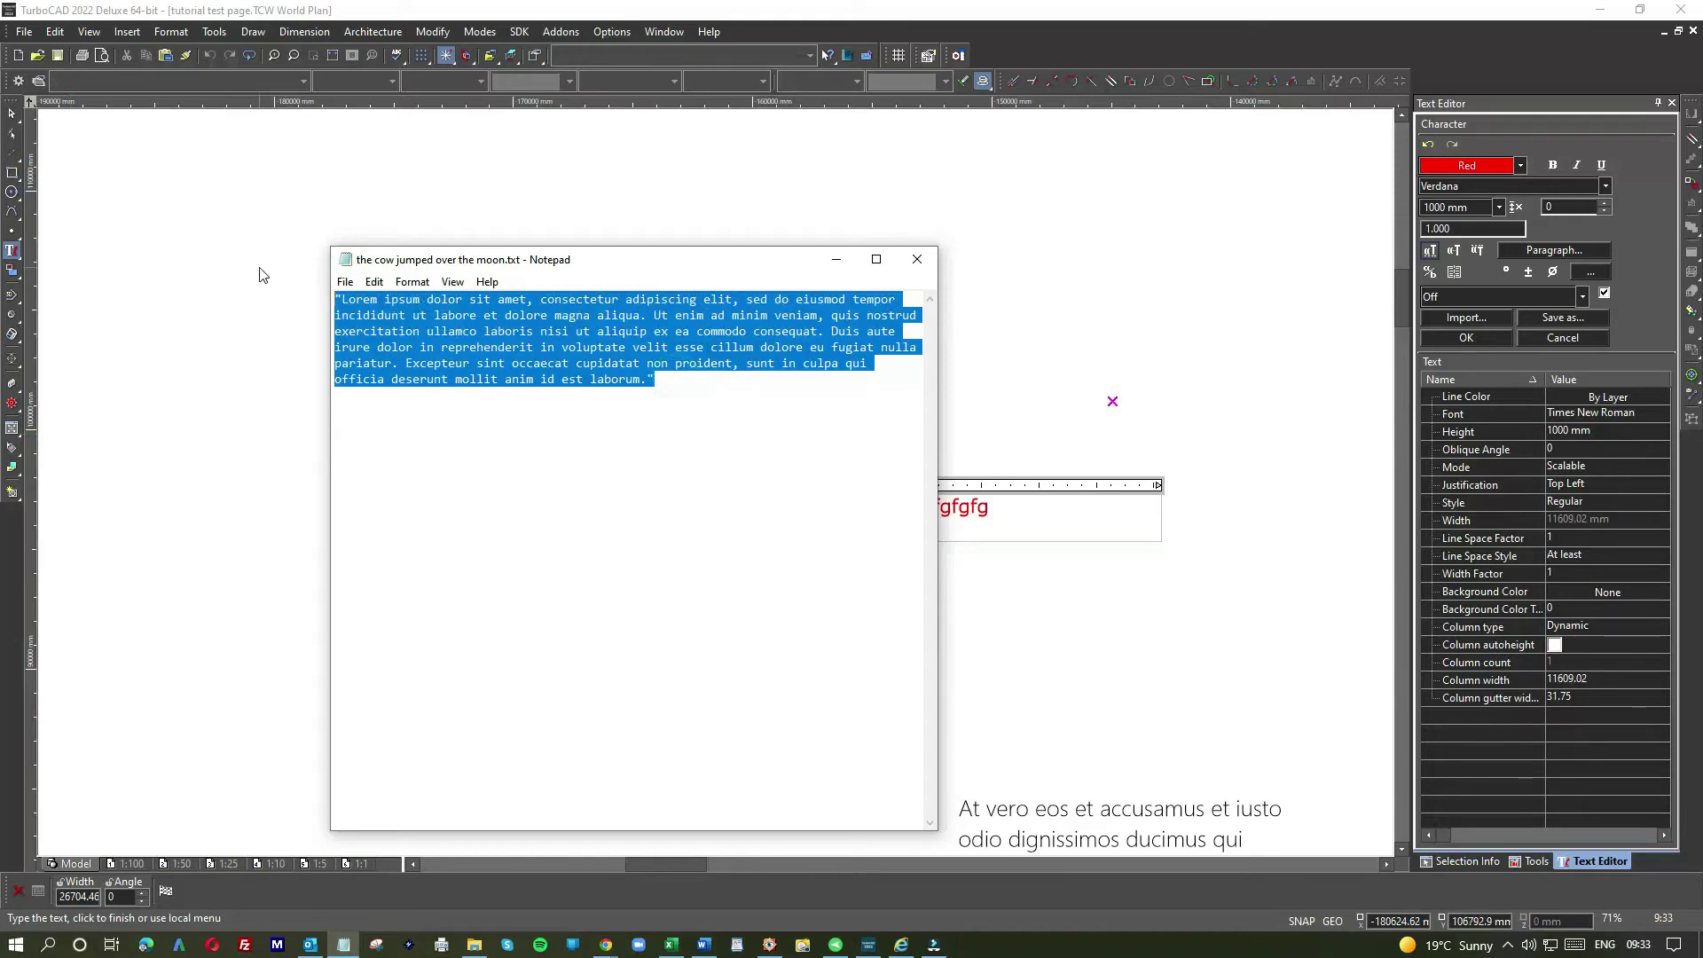
key(alt+Tab)
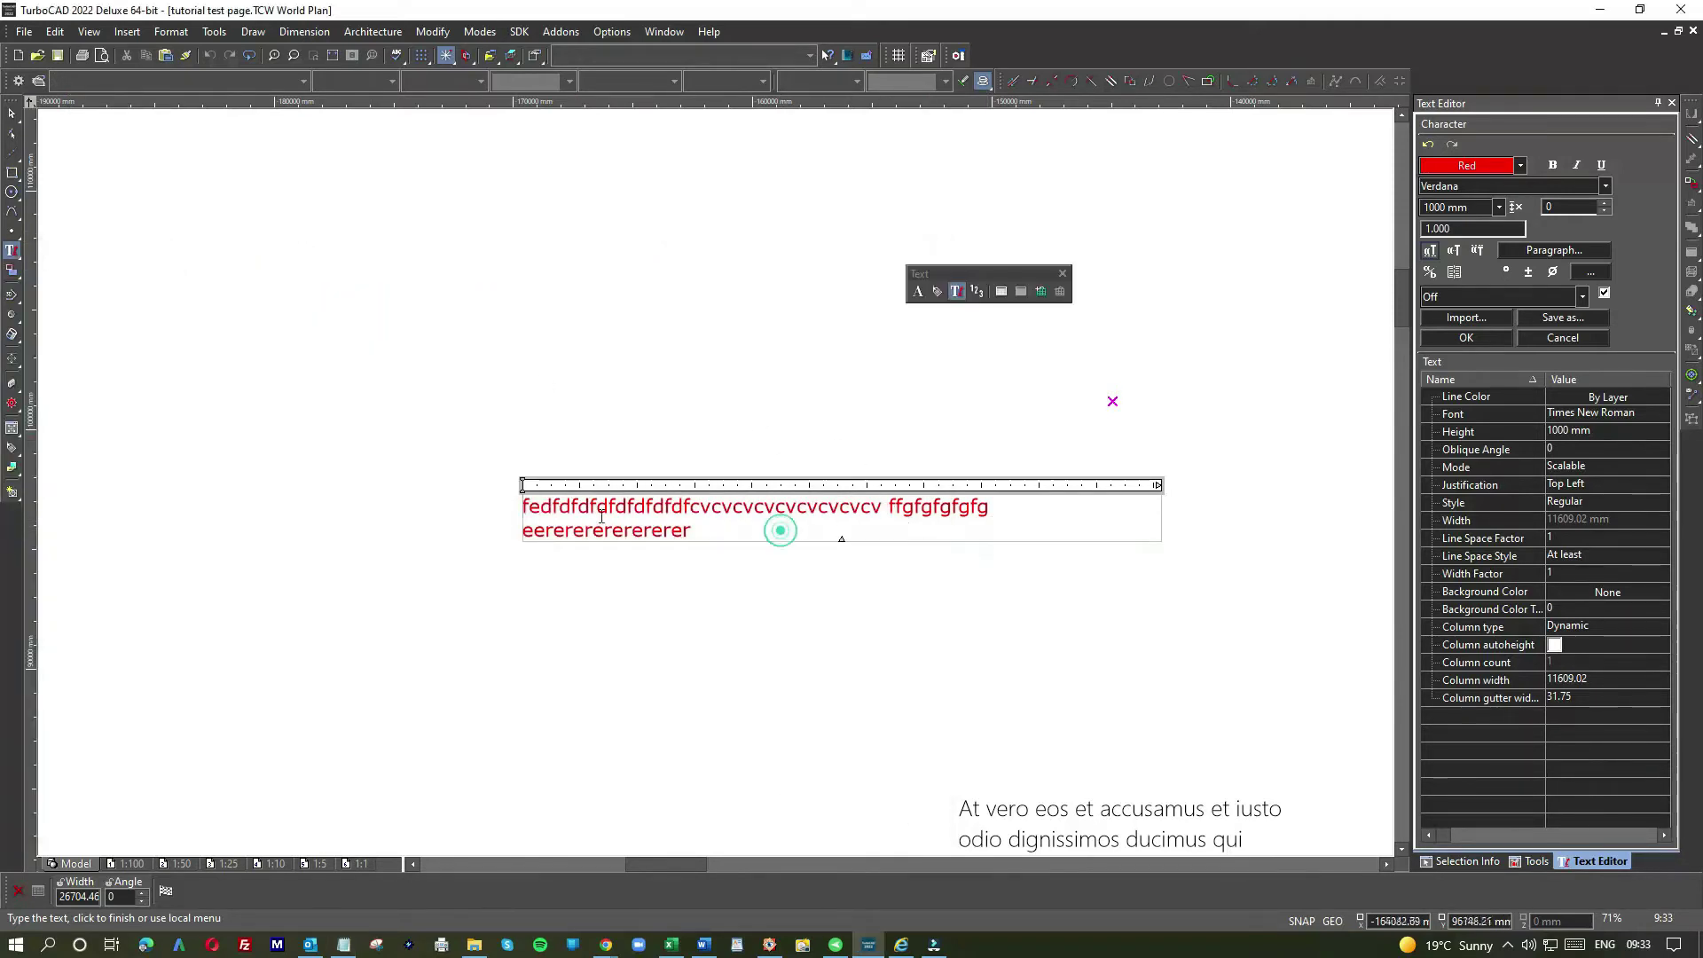
Paste the paragraph over the sample text and narrow the box into a column
key(ctrl+a)
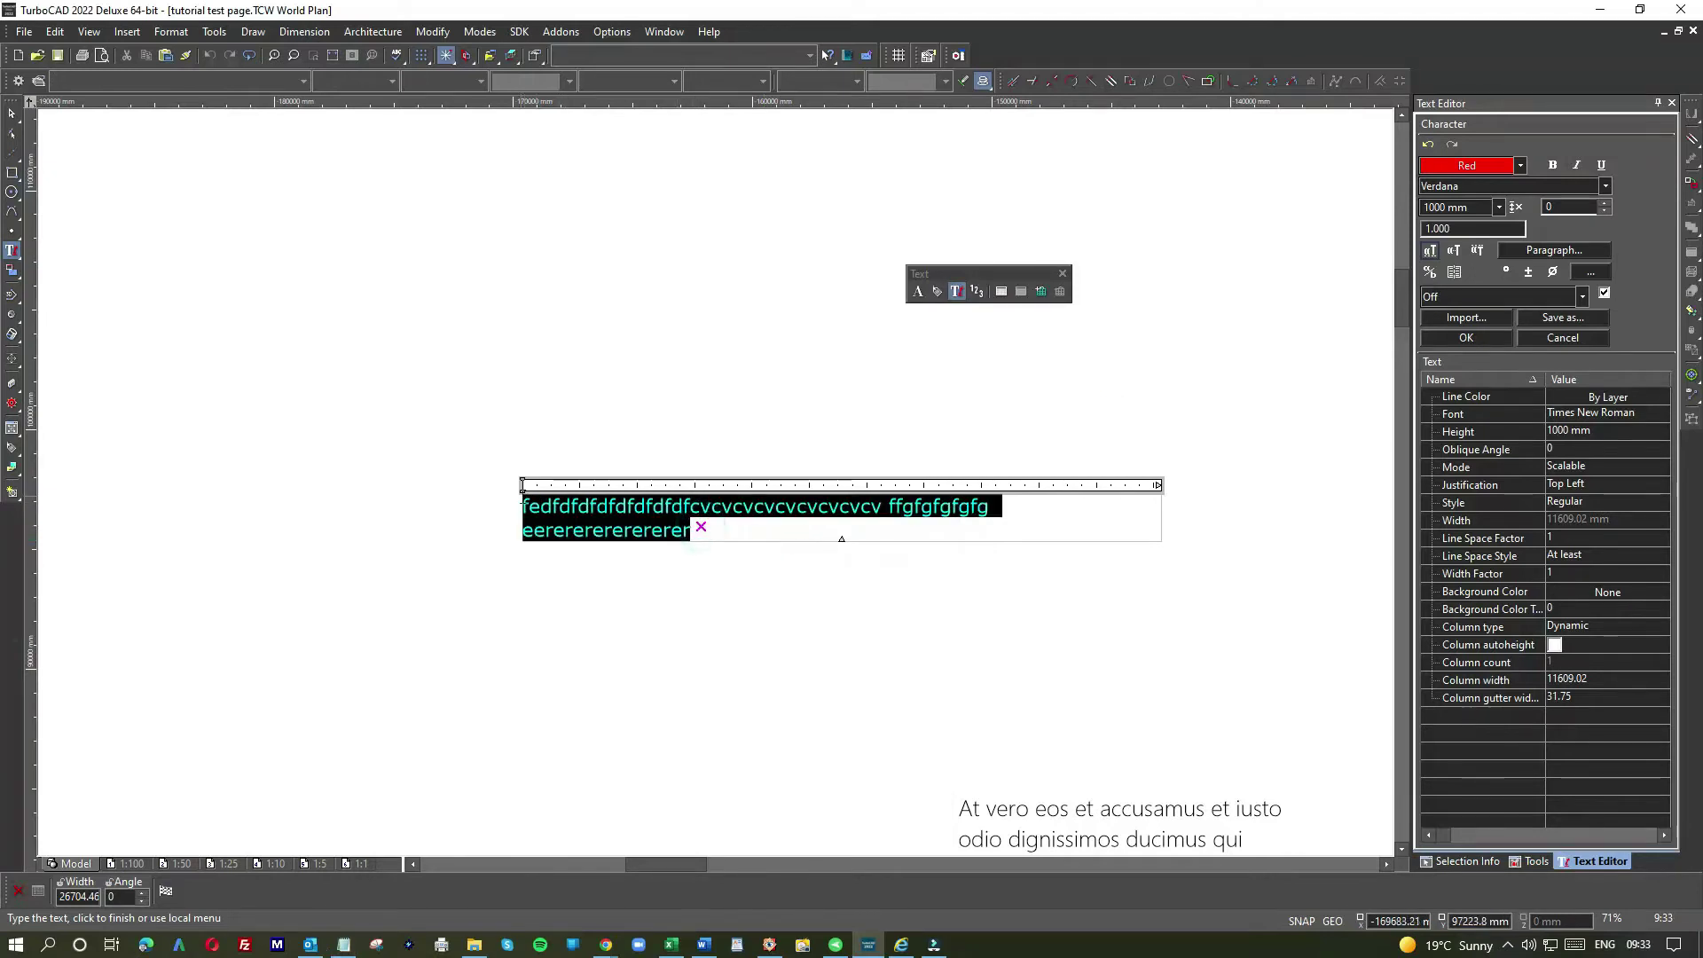
key(ctrl+v)
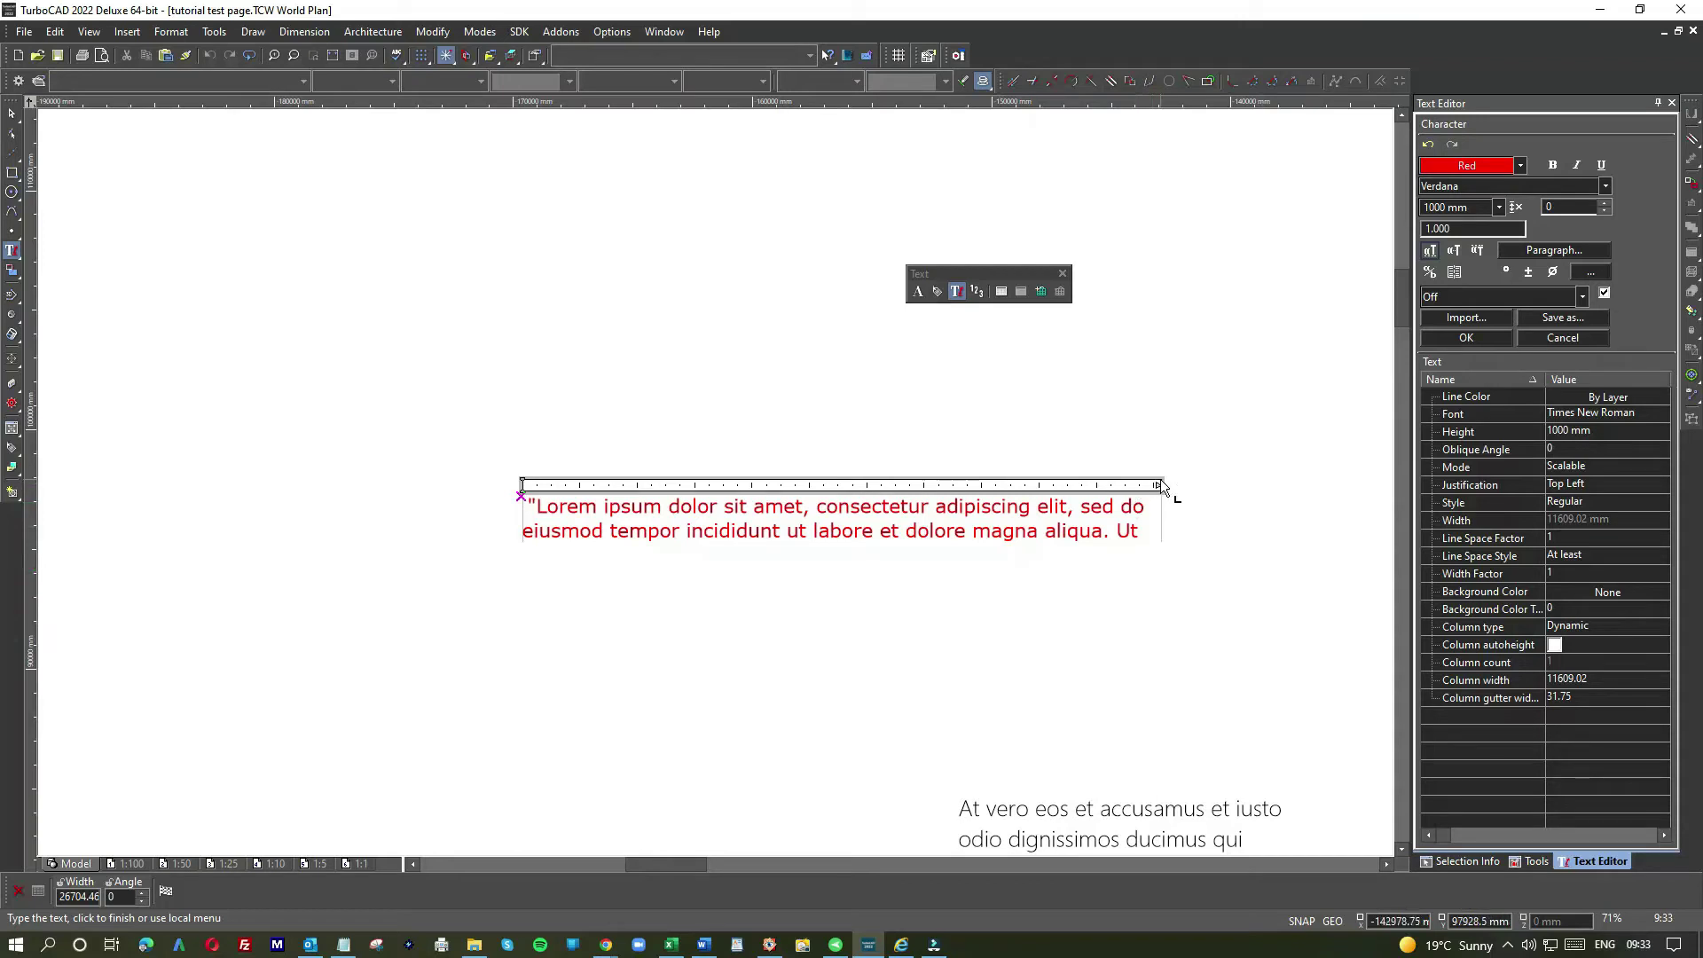
drag(1157, 485, 844, 484)
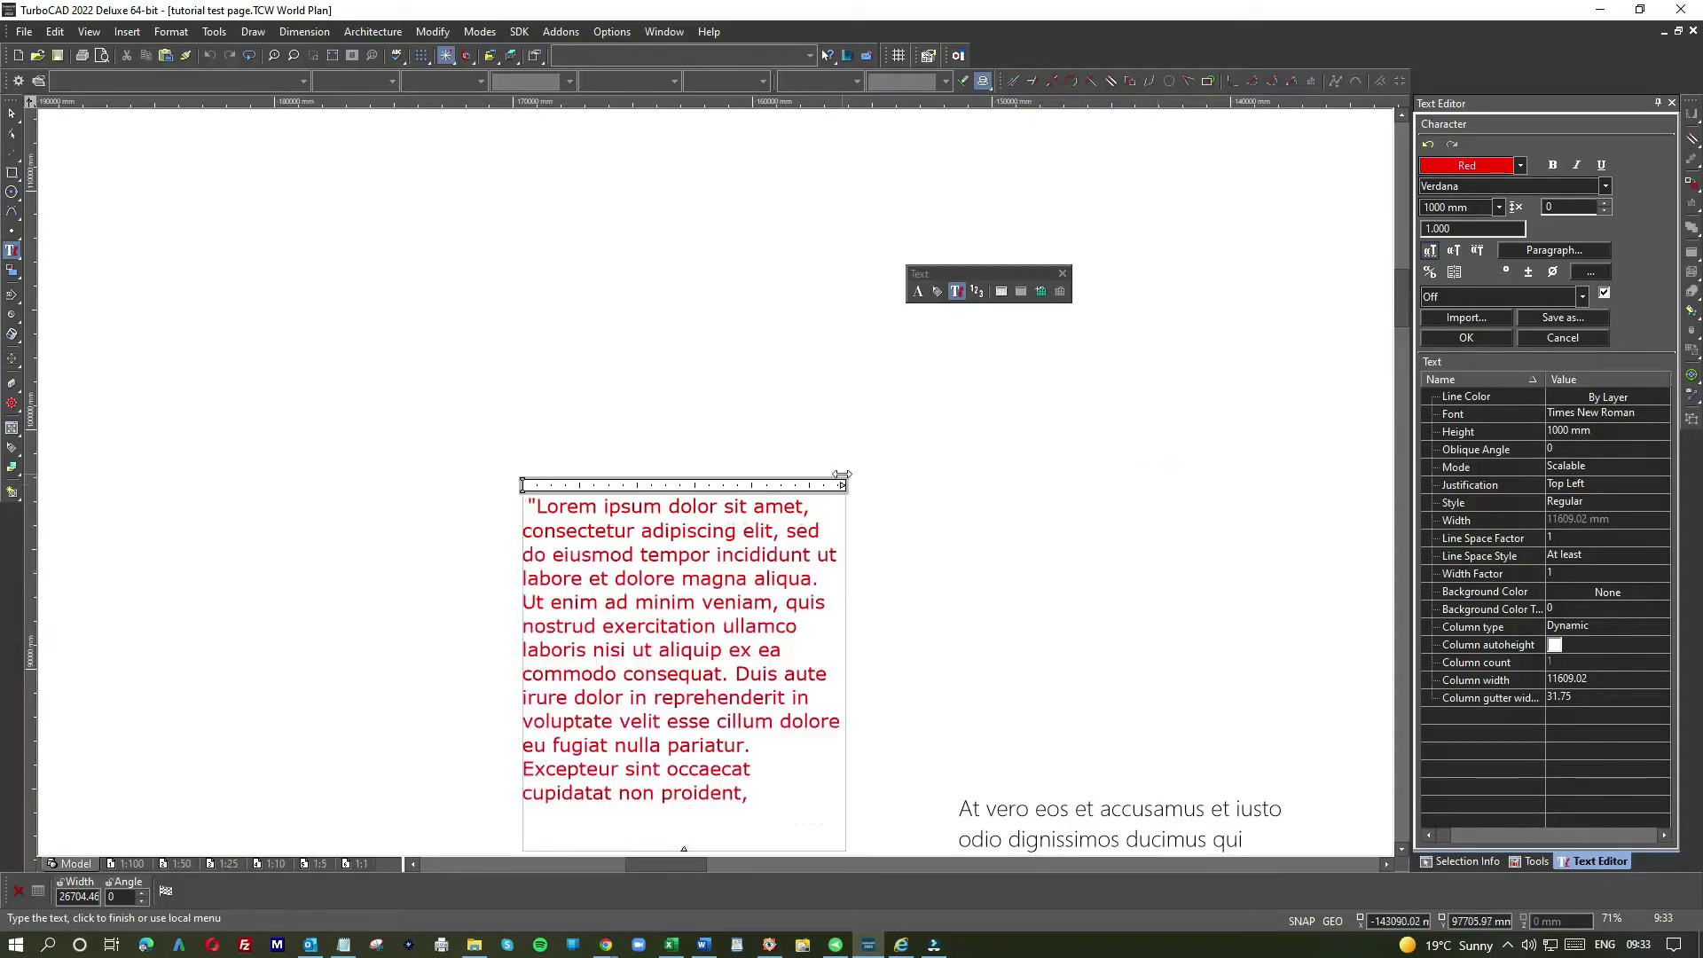
scroll(718, 489, down, 2)
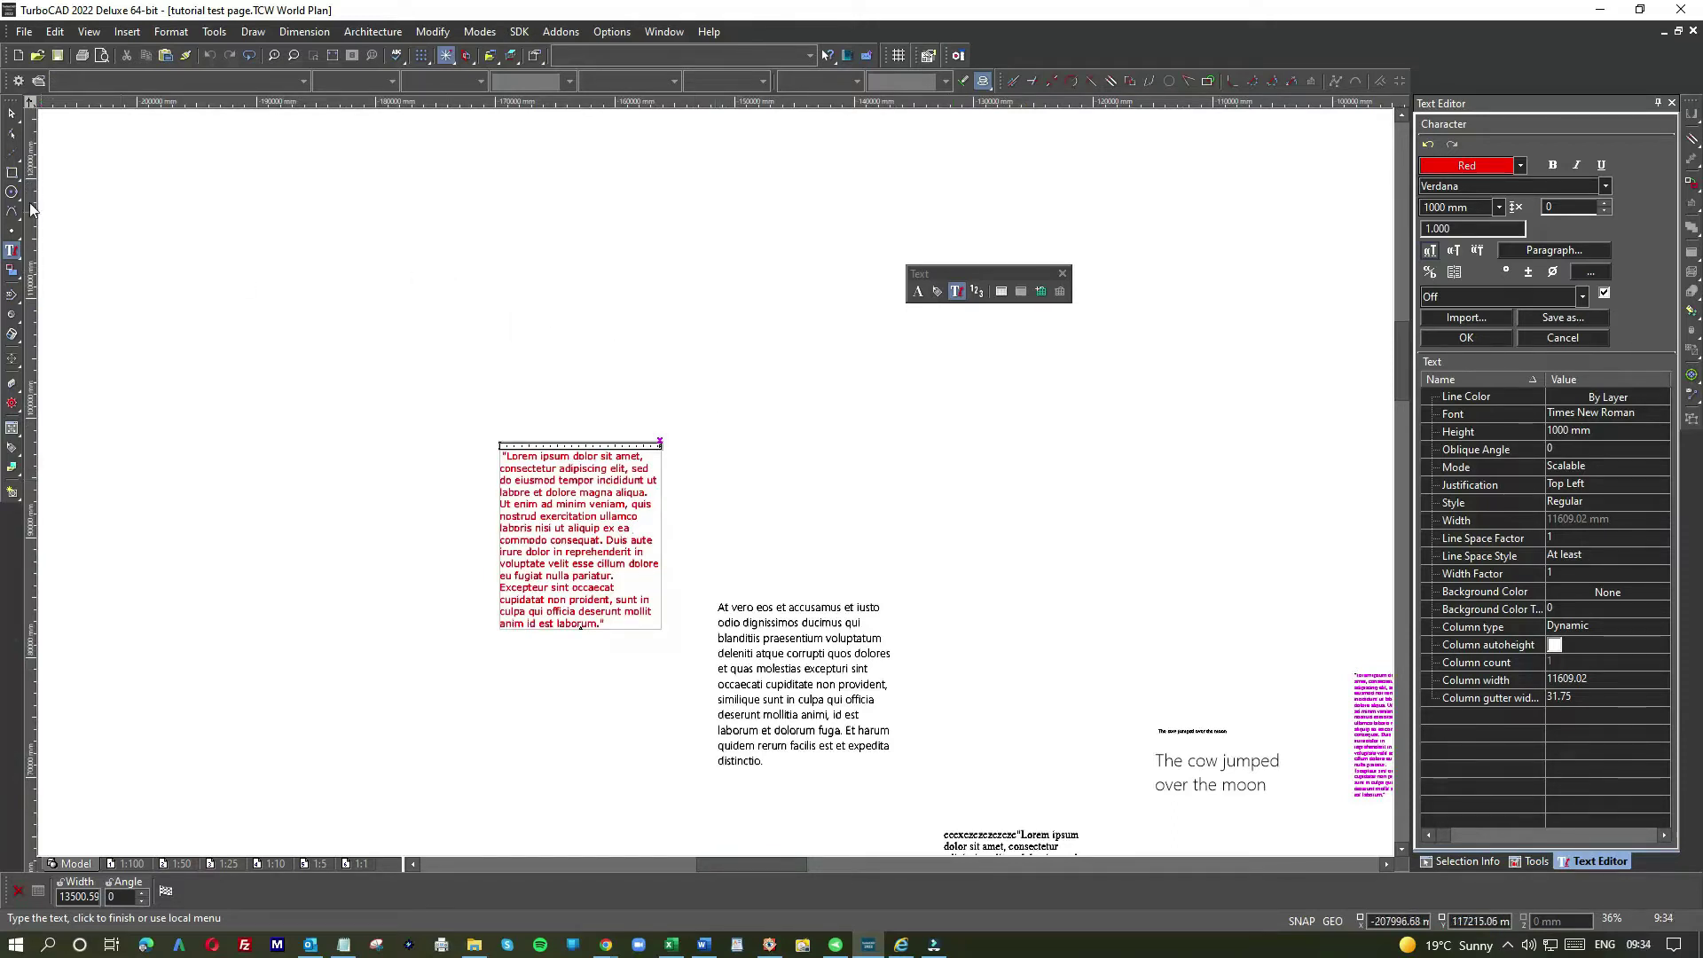
Draw a rectangle at the page's upper left and drag the red Lorem ipsum block into it
click(113, 209)
key(r)
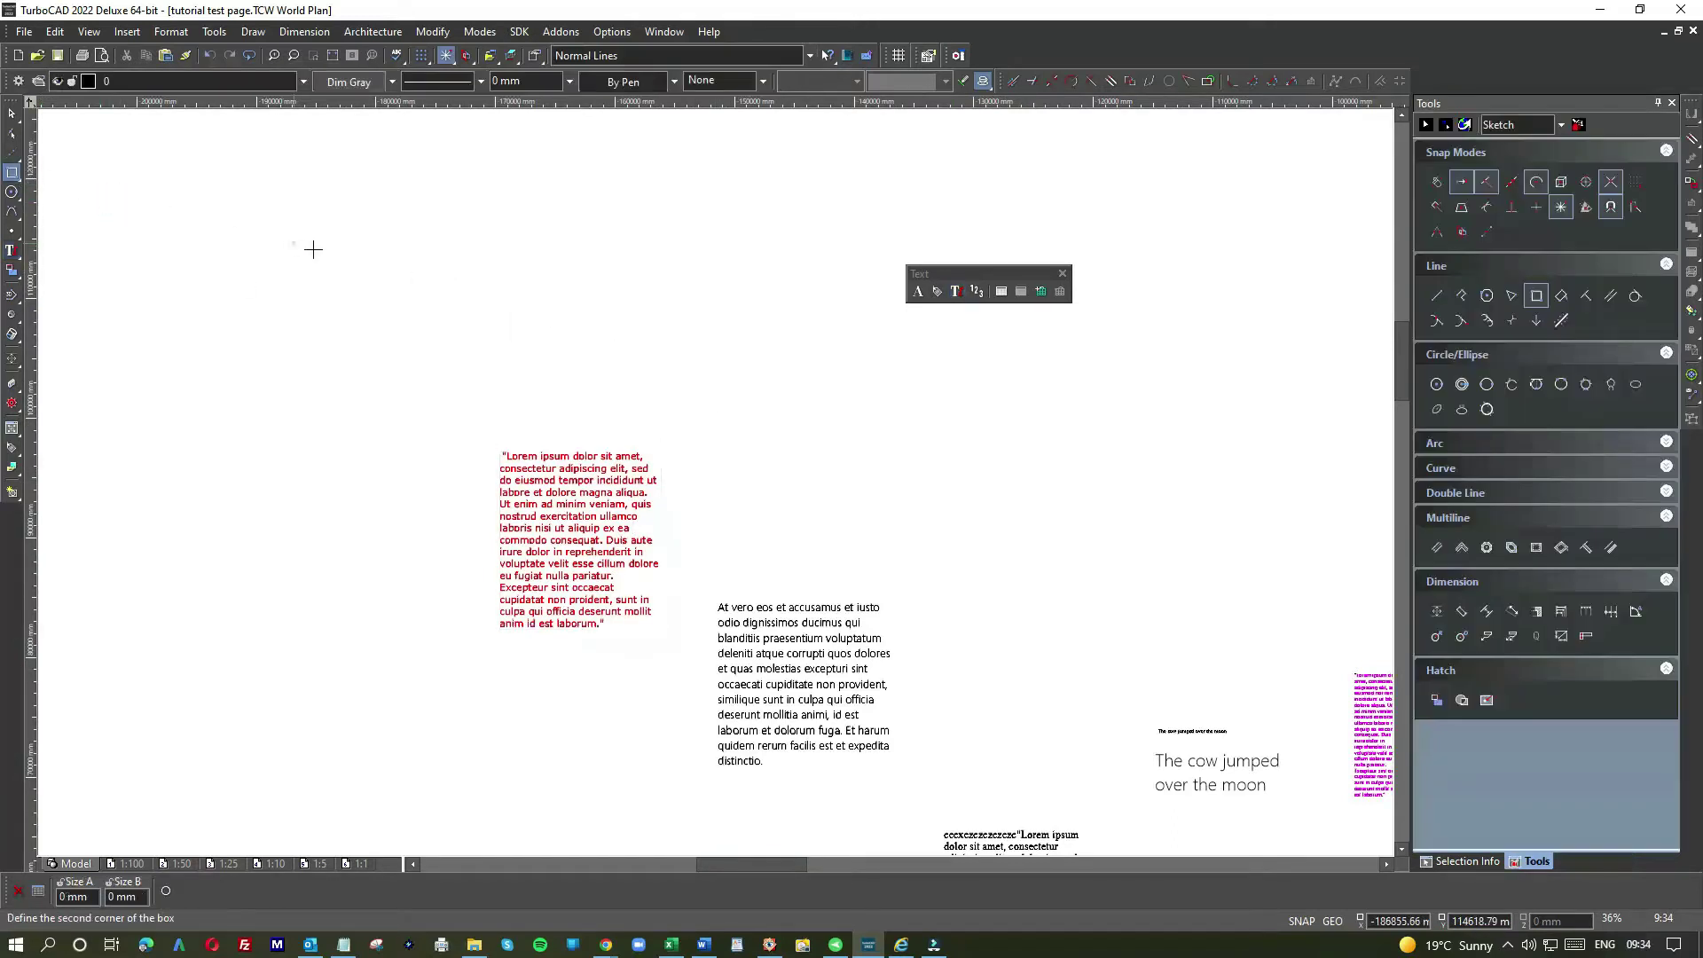
click(438, 438)
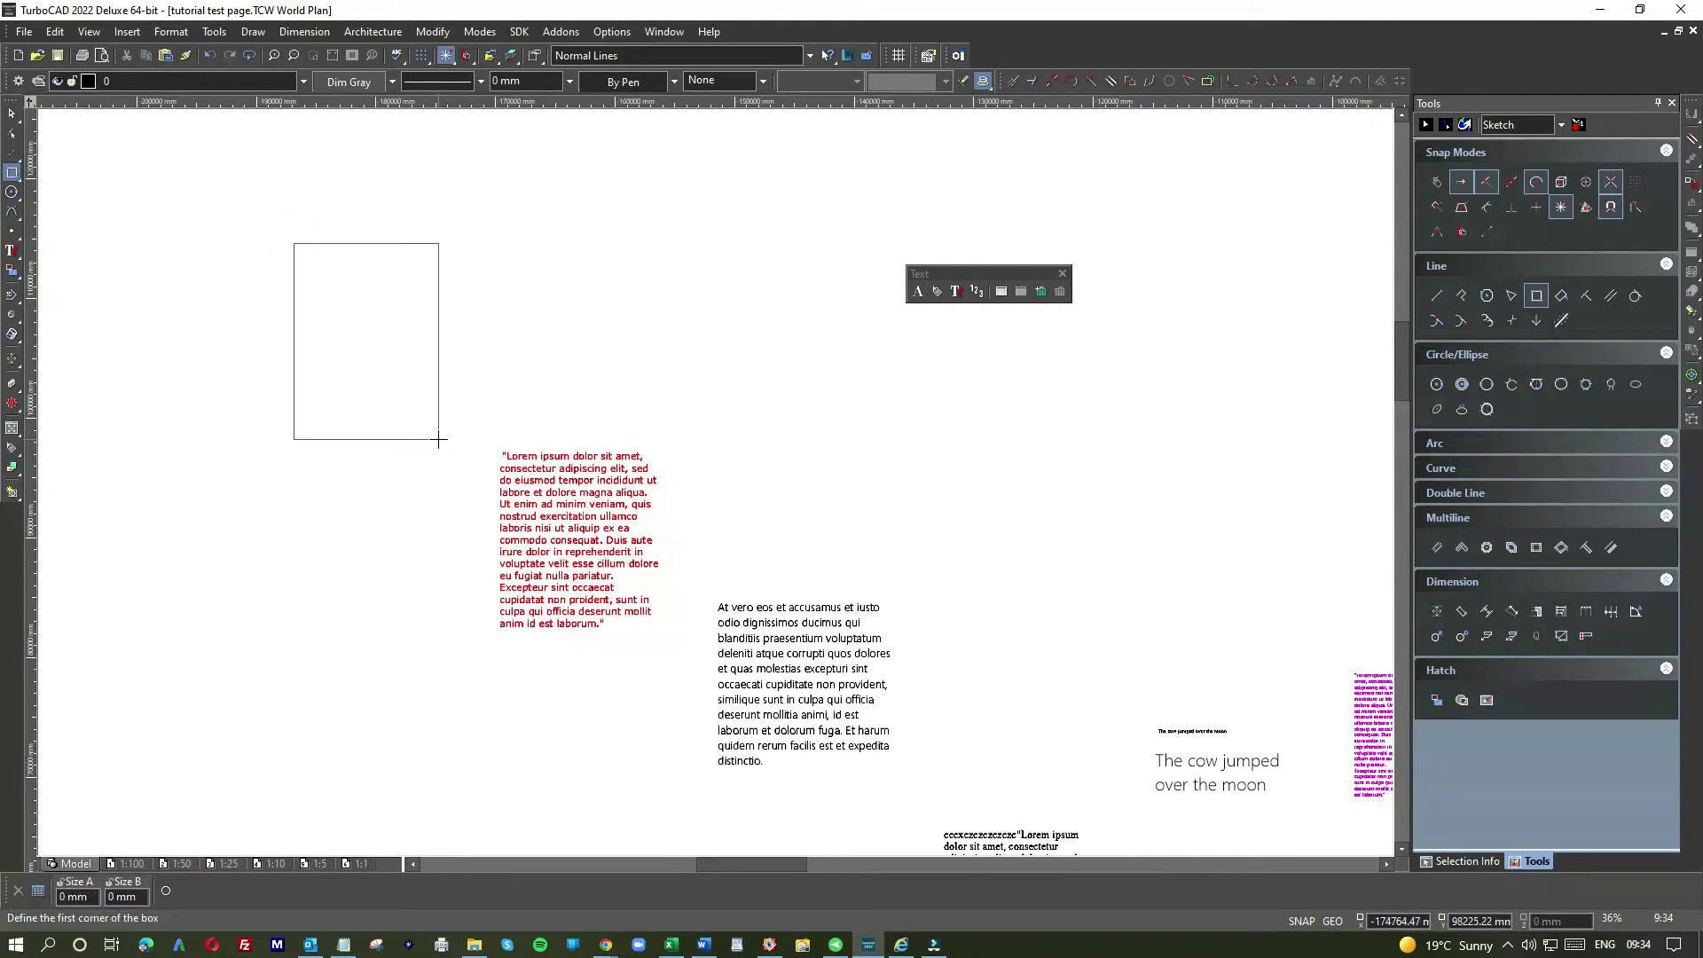
key(Escape)
click(558, 467)
drag(559, 468, 386, 282)
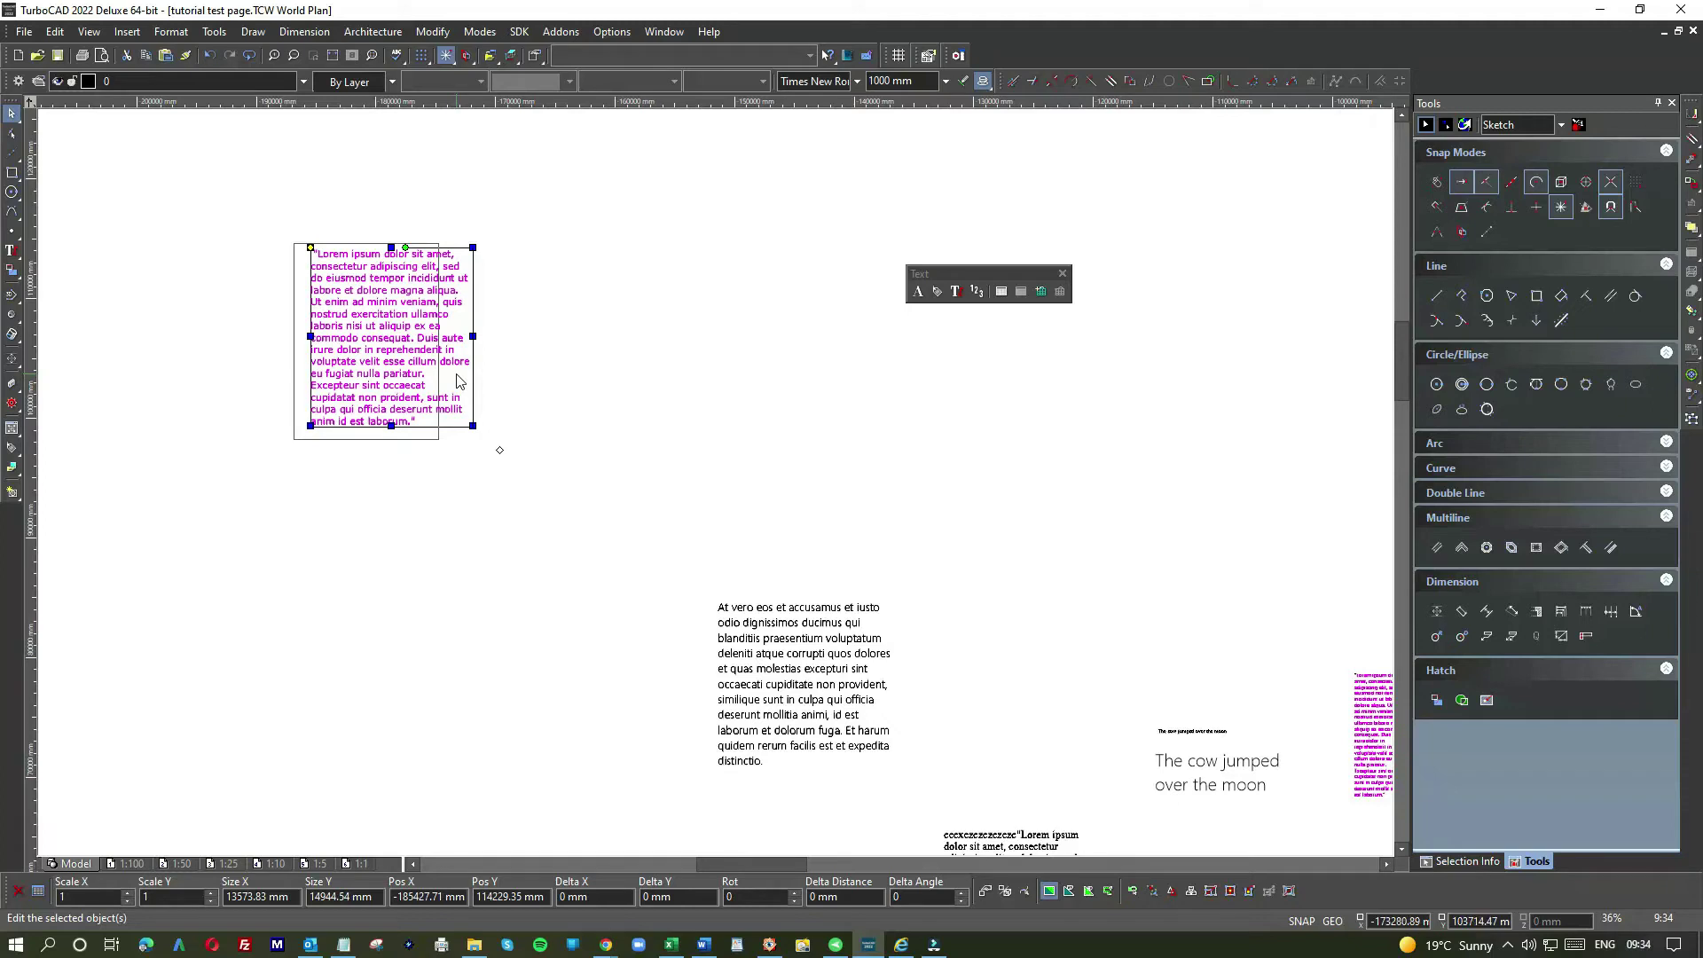
double_click(458, 380)
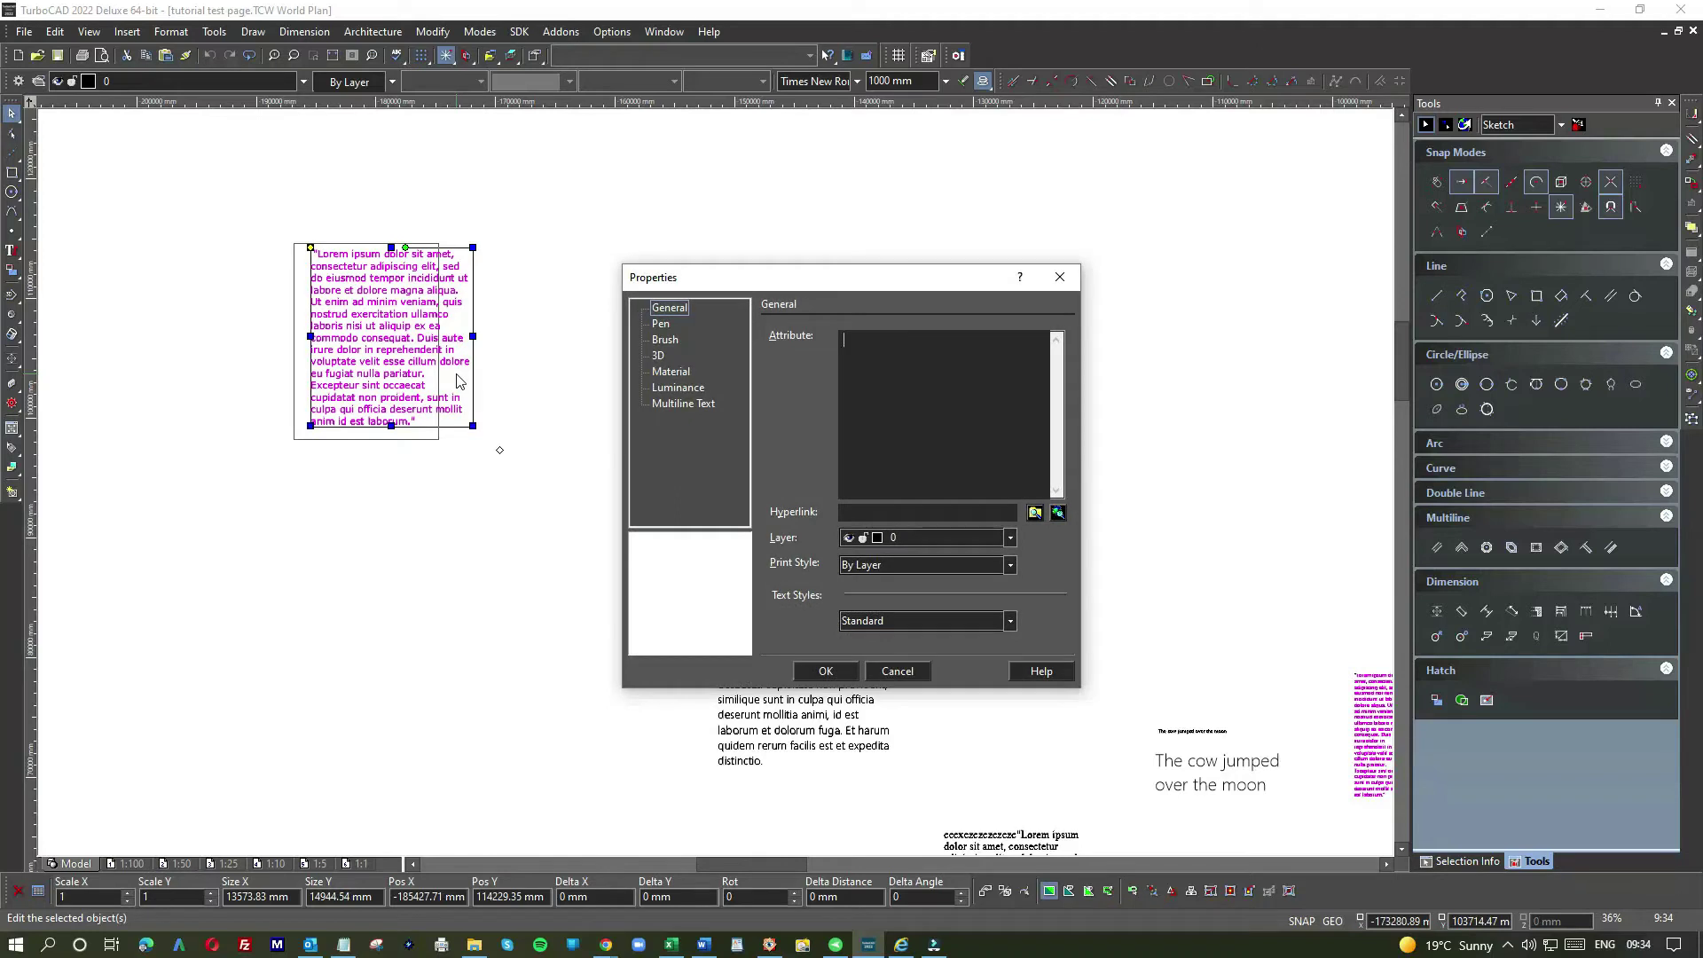
click(684, 404)
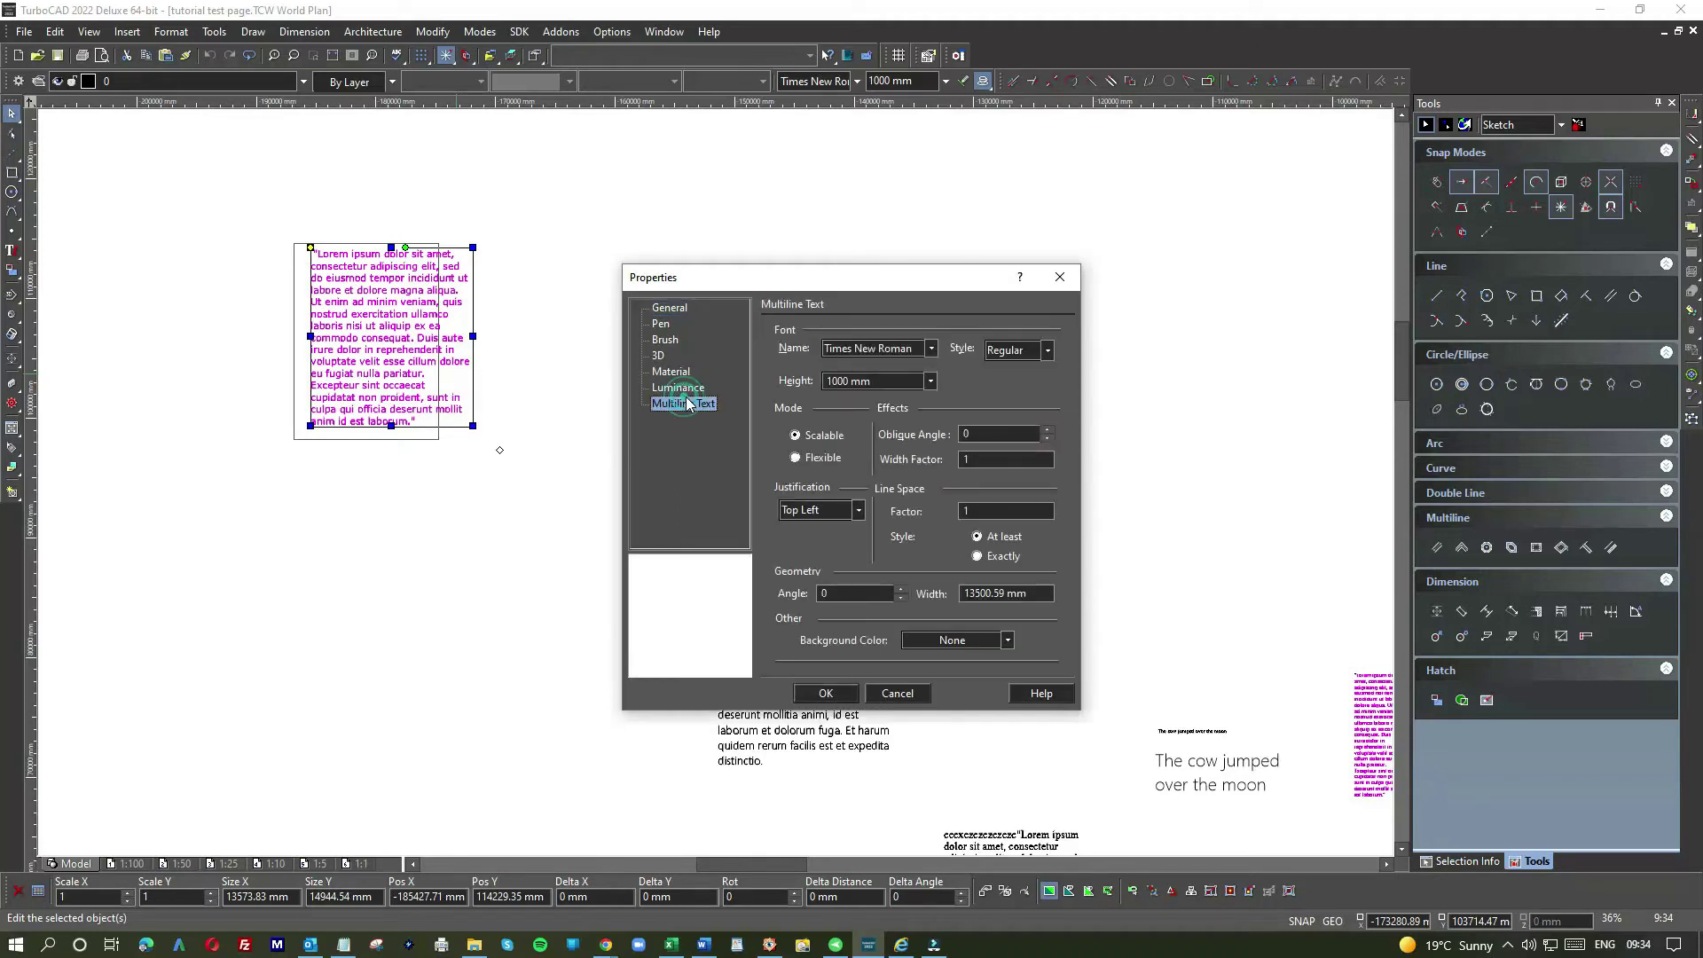
drag(899, 379, 799, 384)
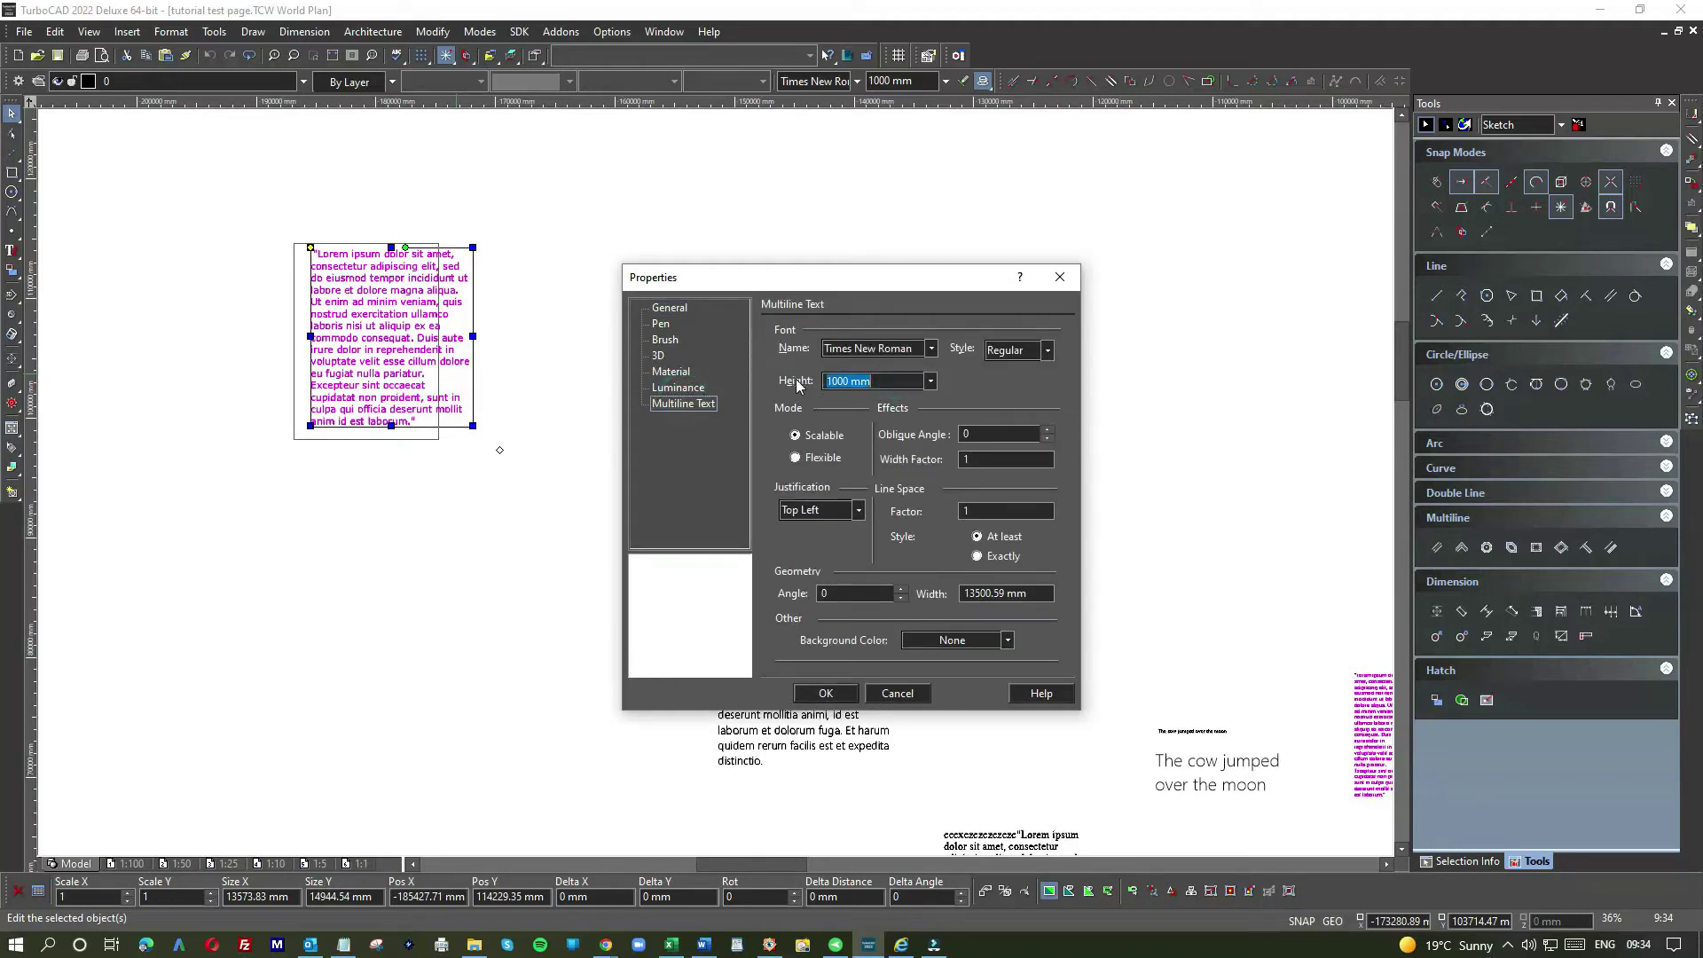
text(750)
key(Return)
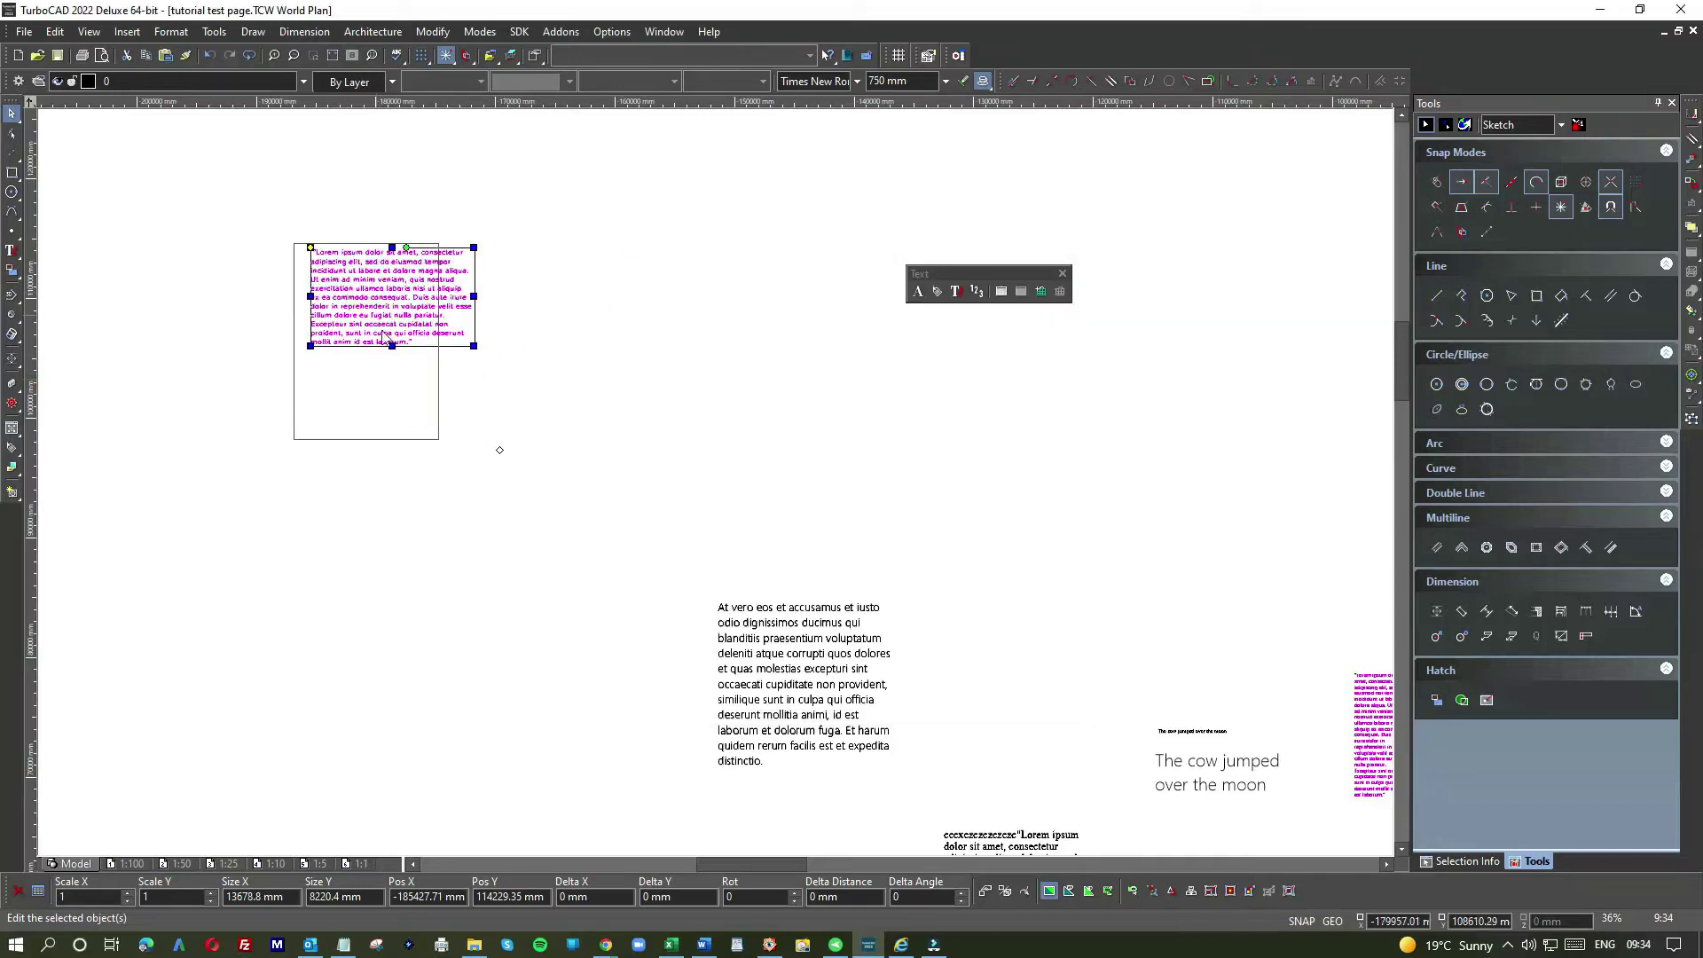
drag(392, 346, 390, 423)
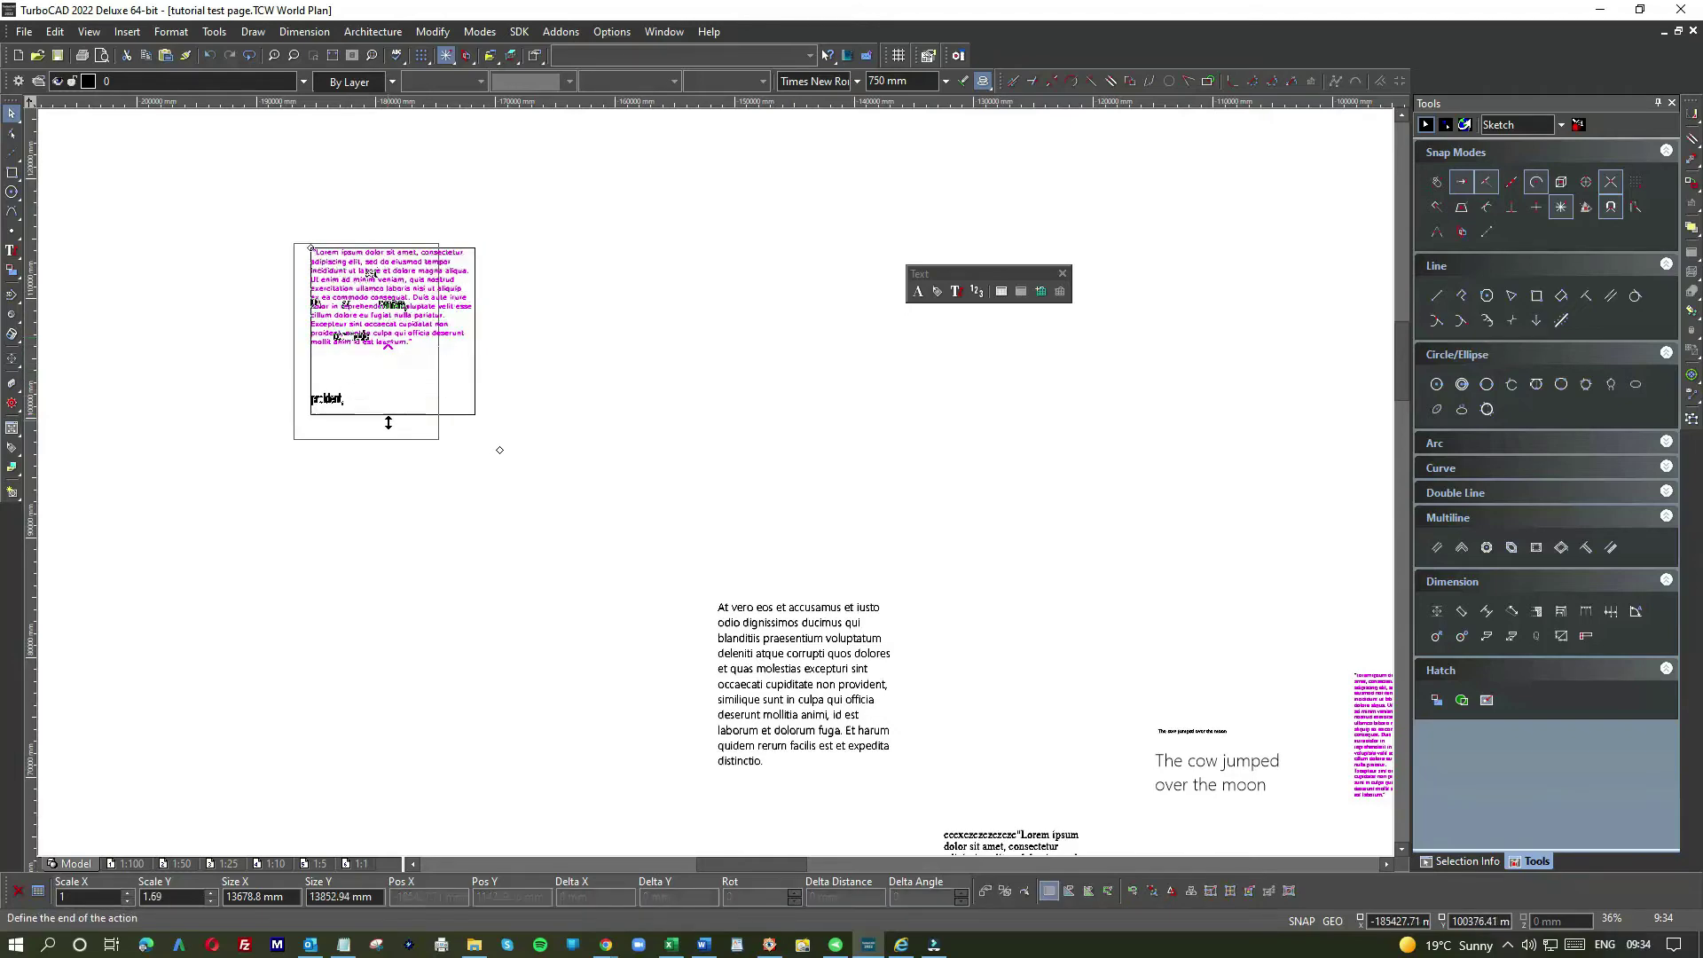
scroll(386, 364, up, 5)
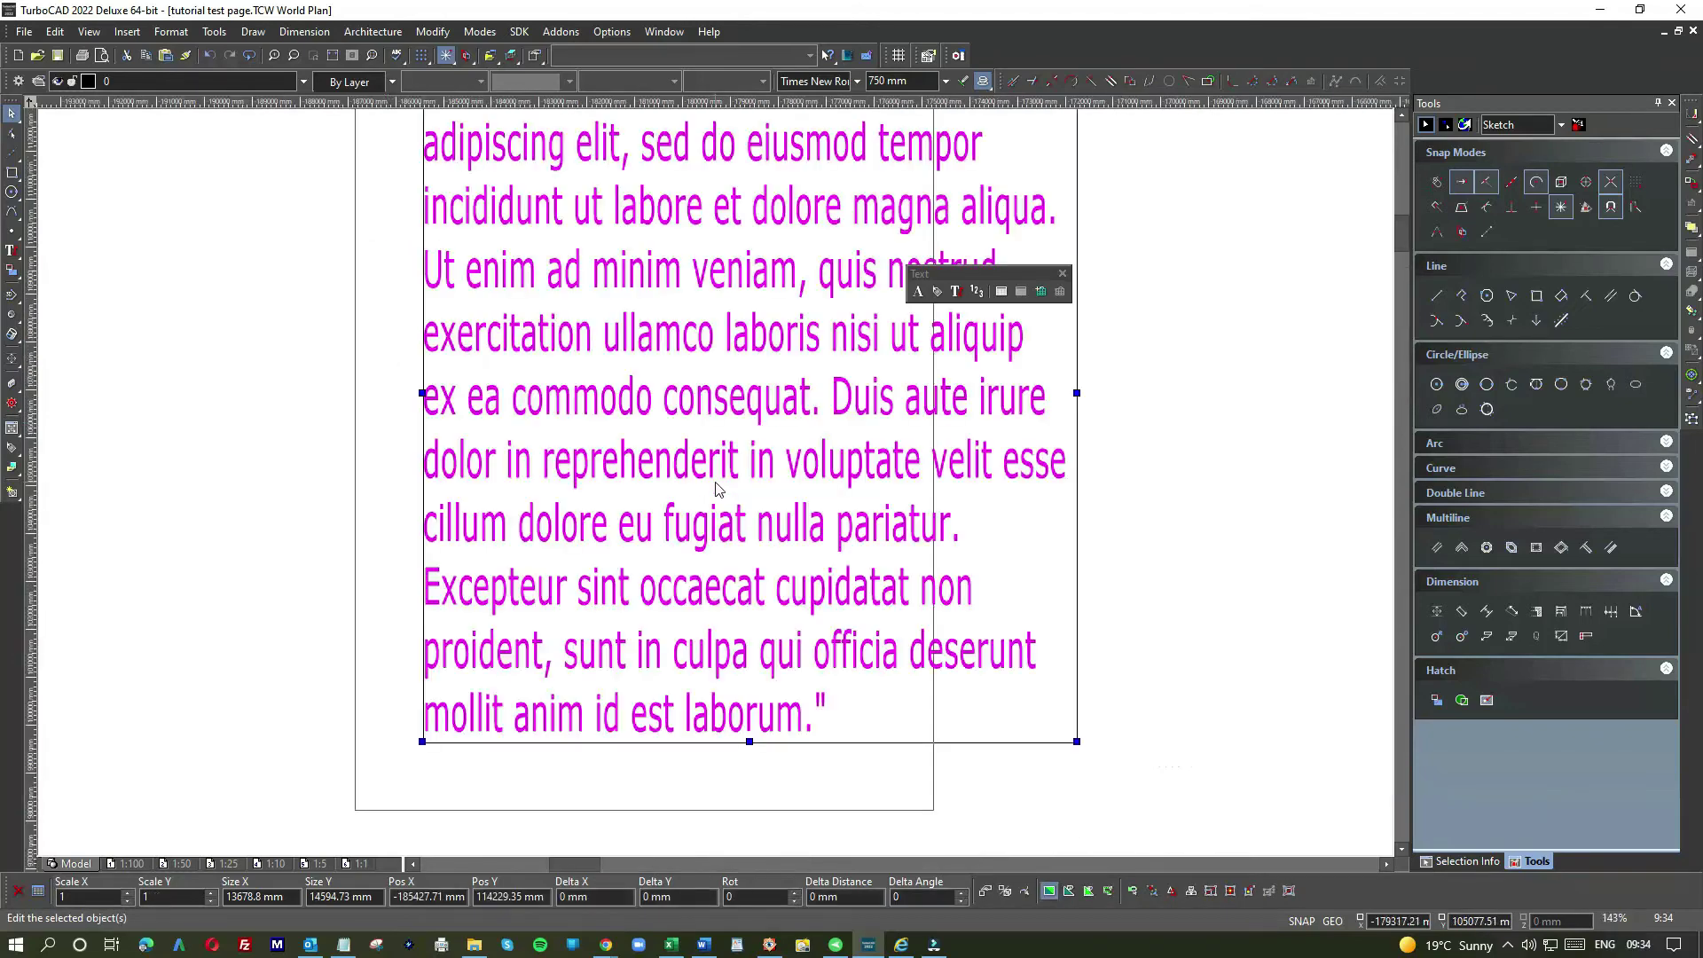
scroll(718, 489, down, 3)
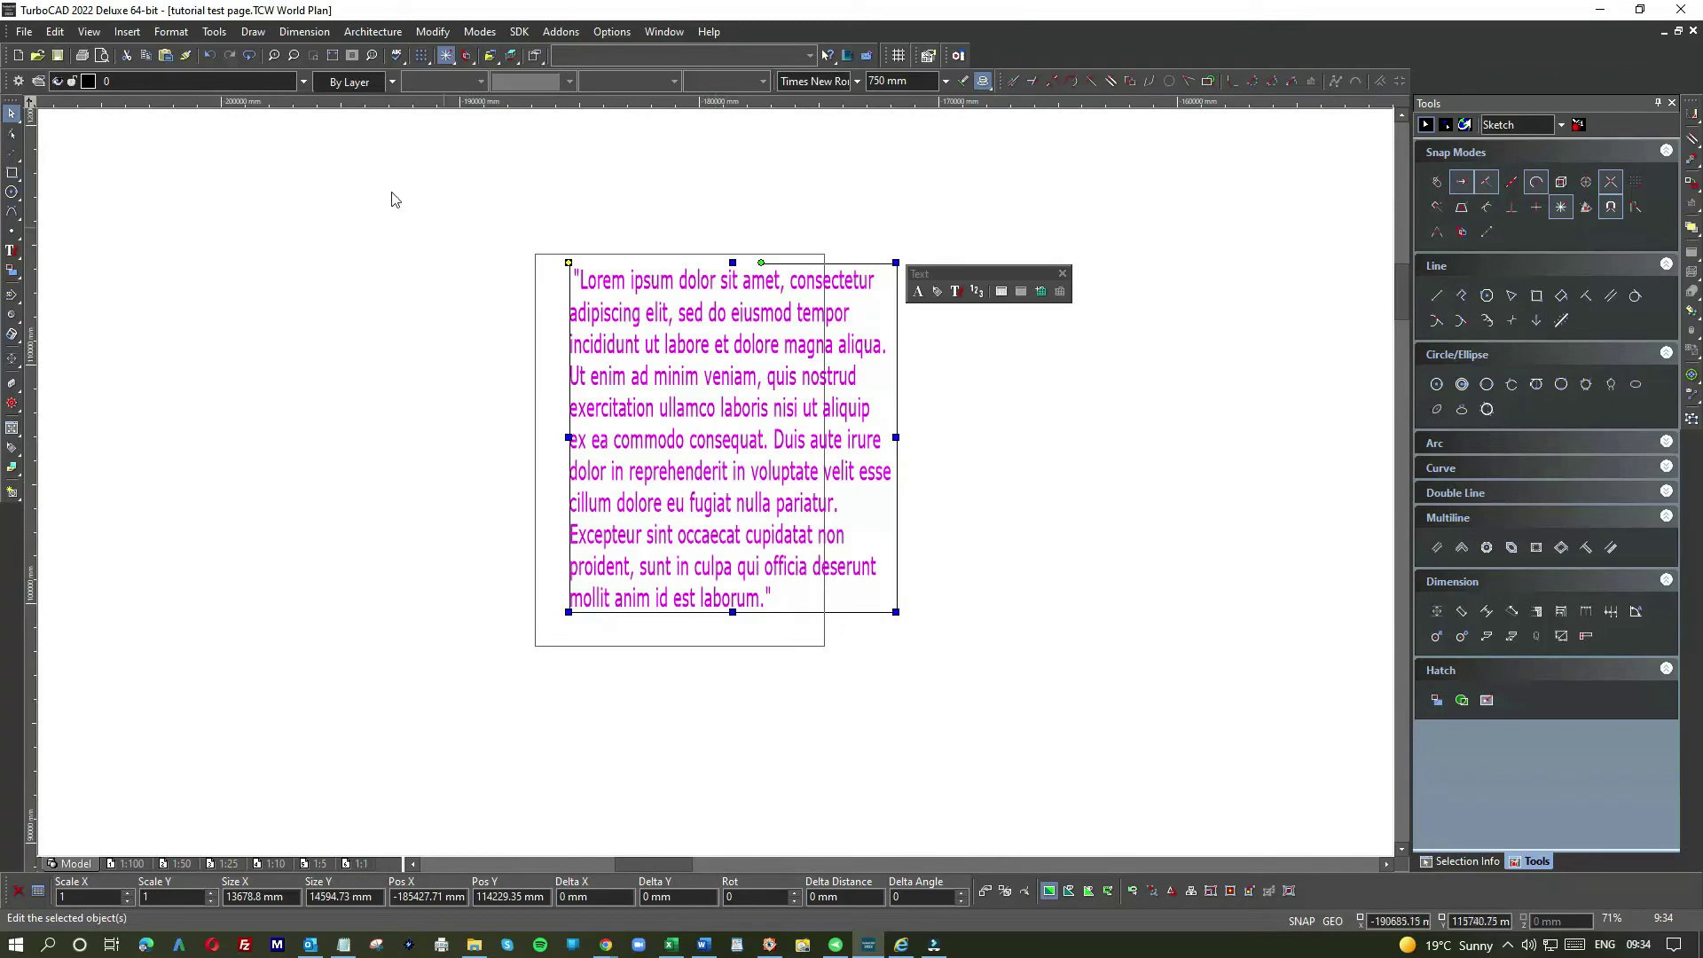
Undo the last text change and open the Lorem ipsum block with Edit Text
click(209, 55)
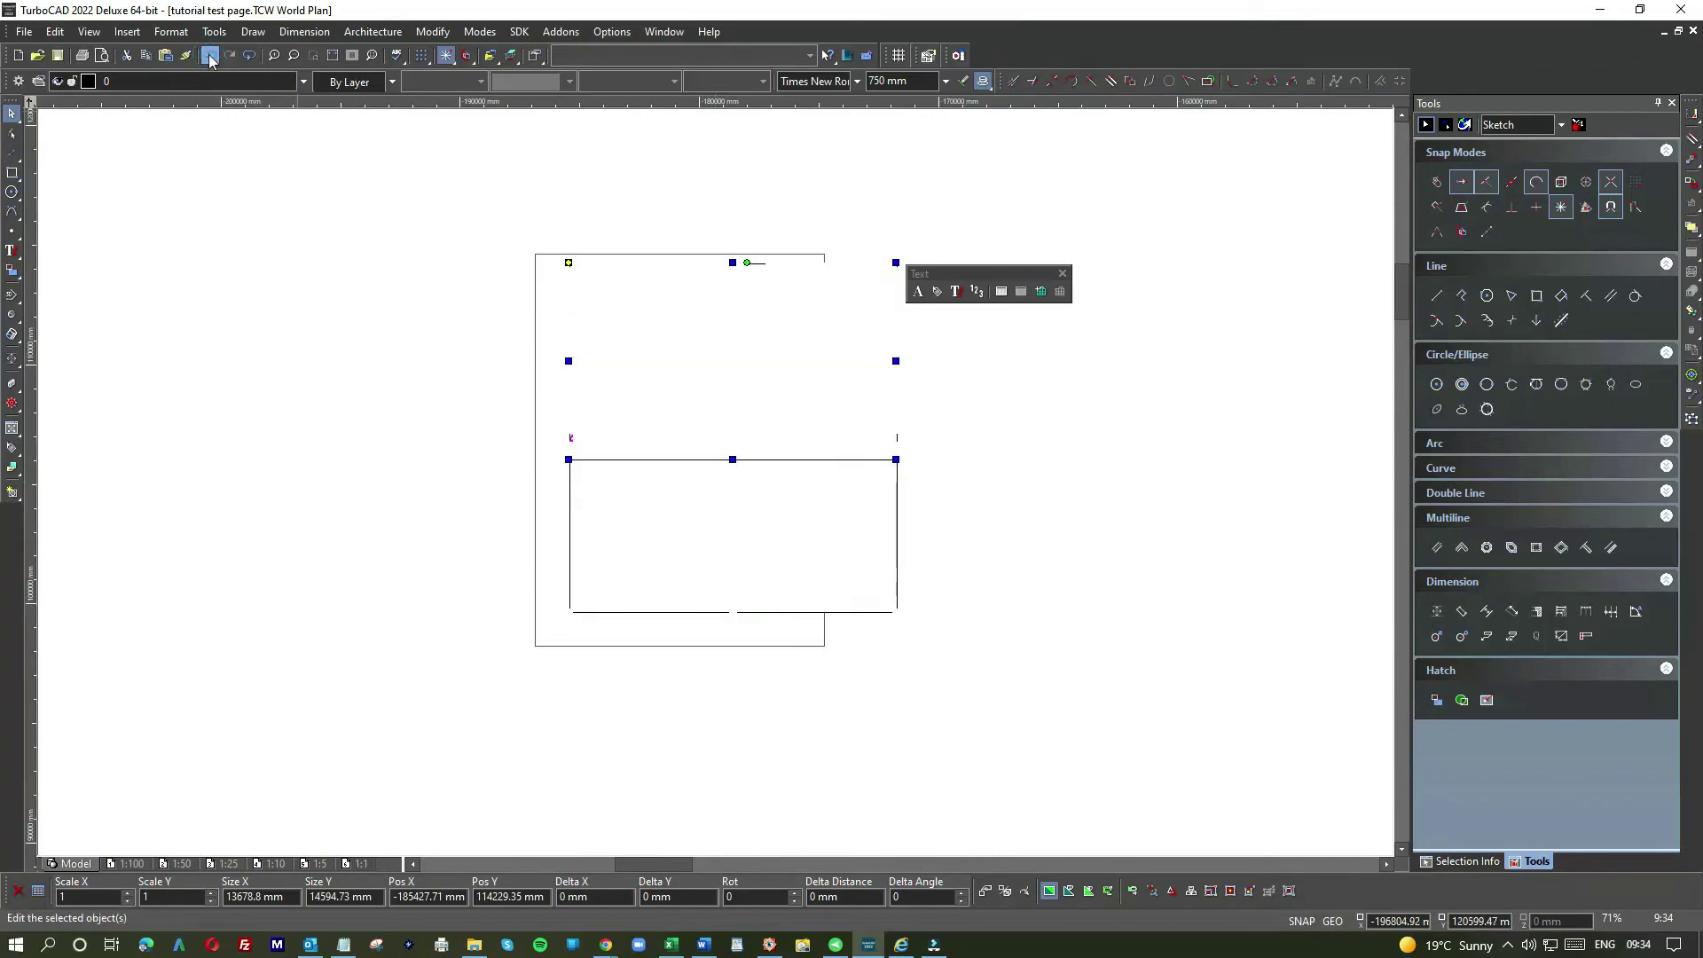
click(1006, 391)
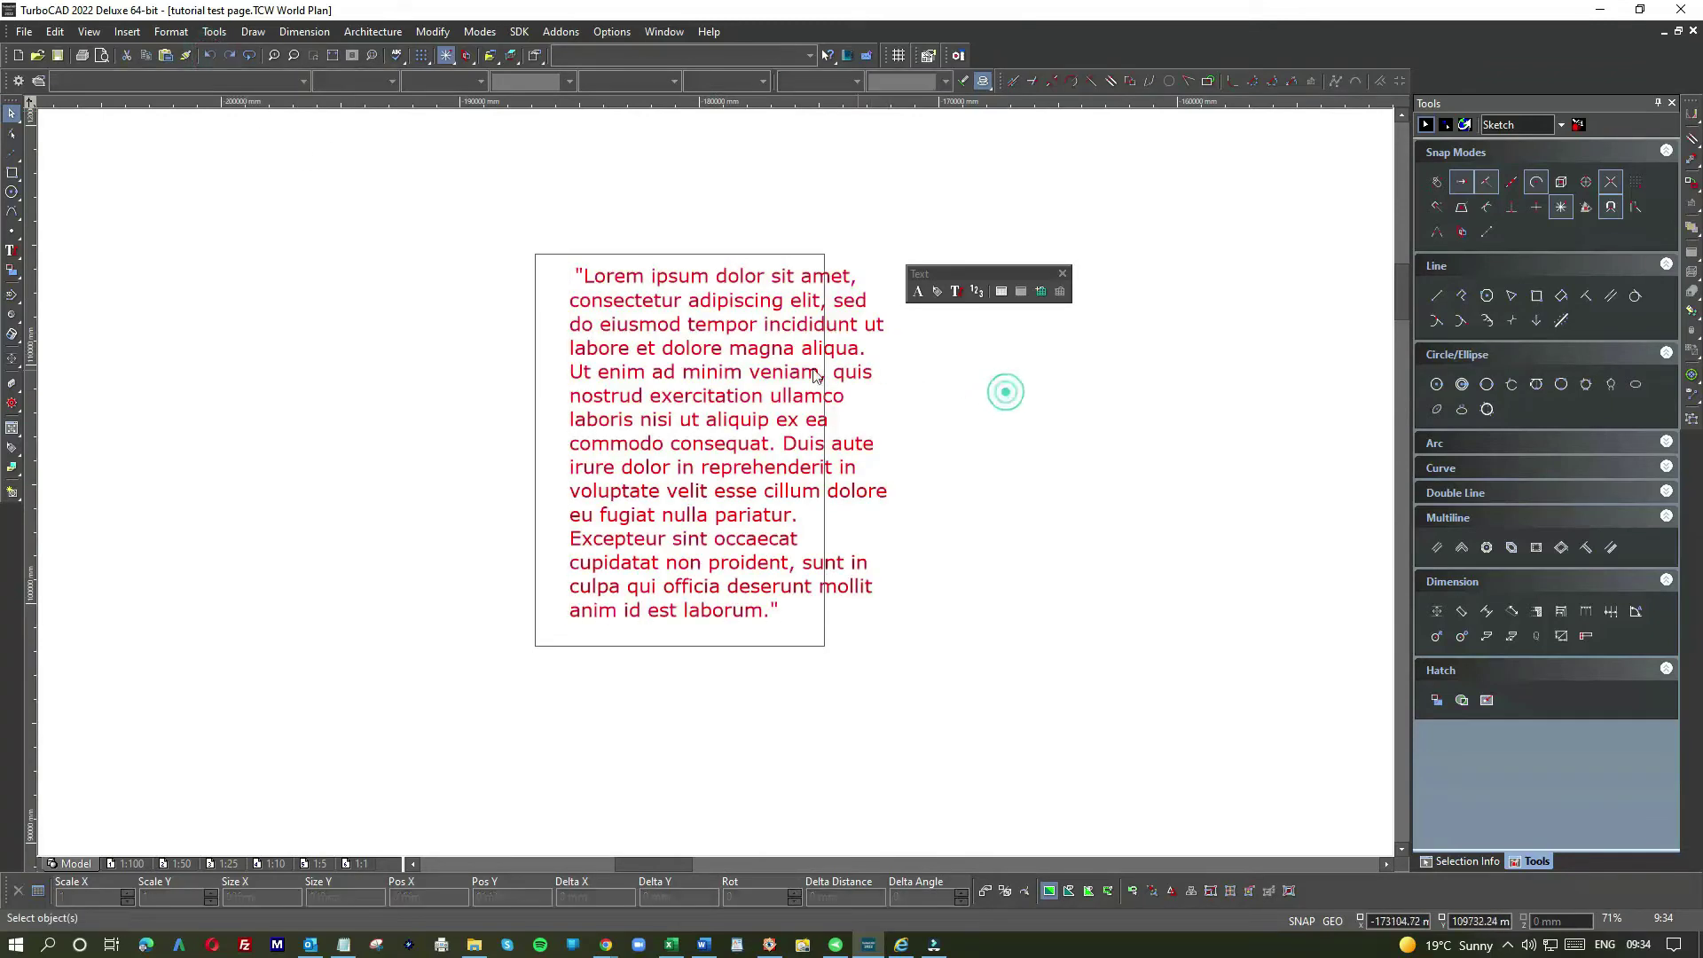
click(713, 379)
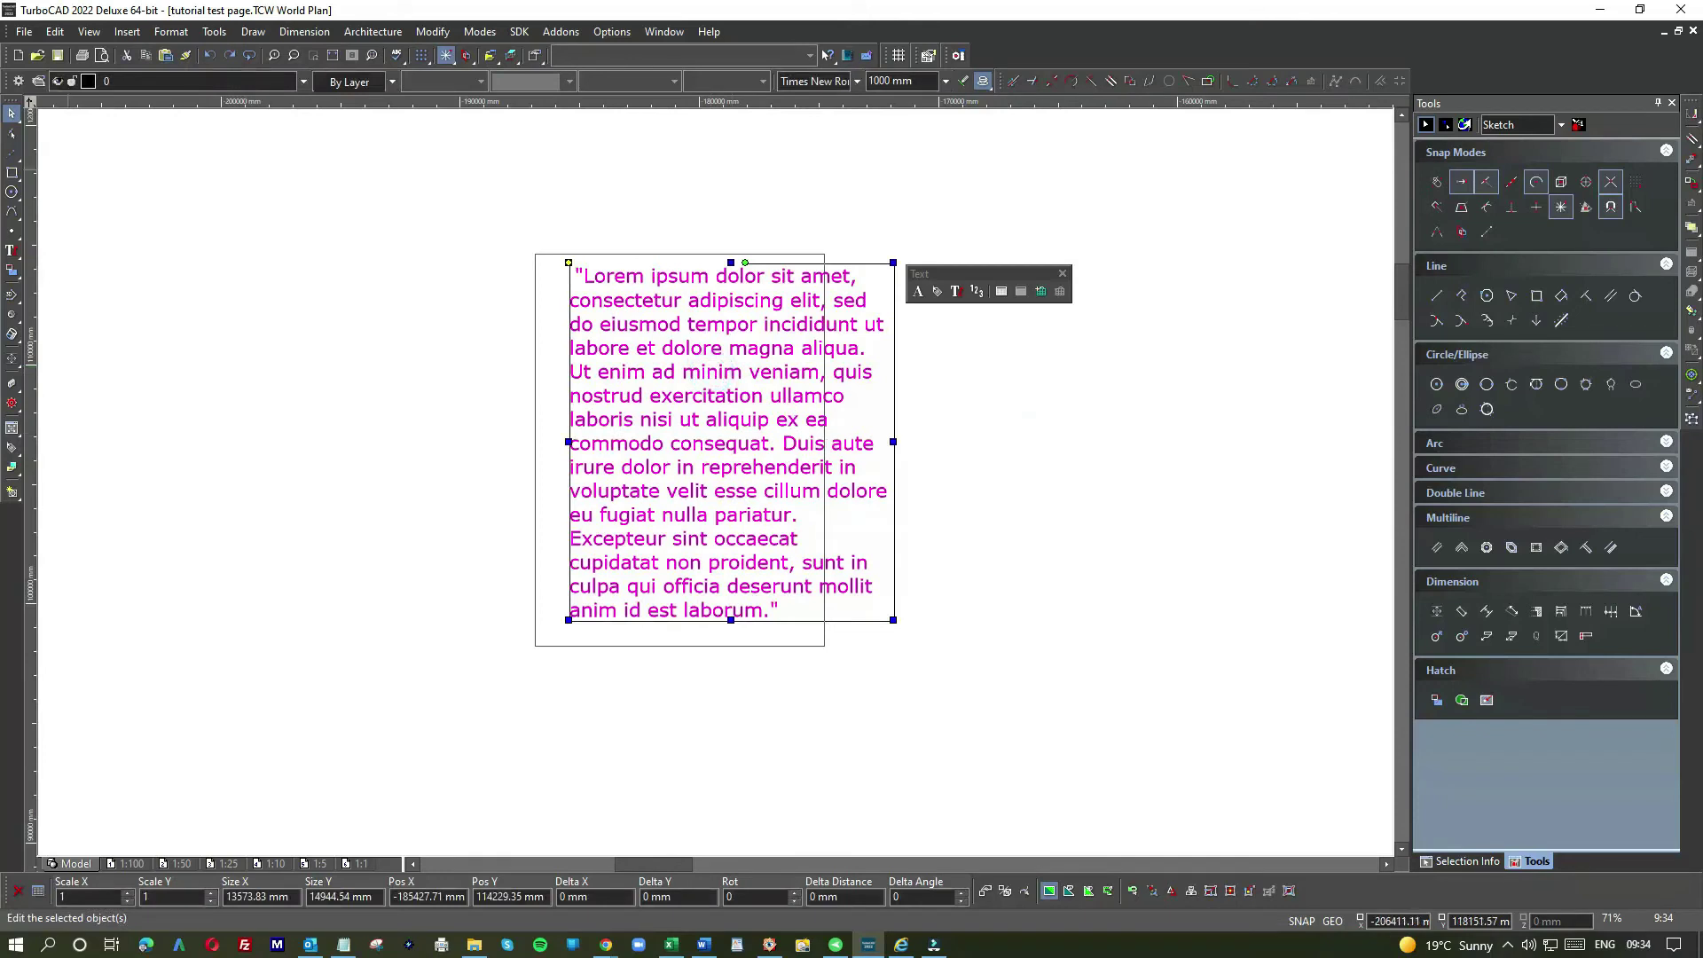
click(11, 250)
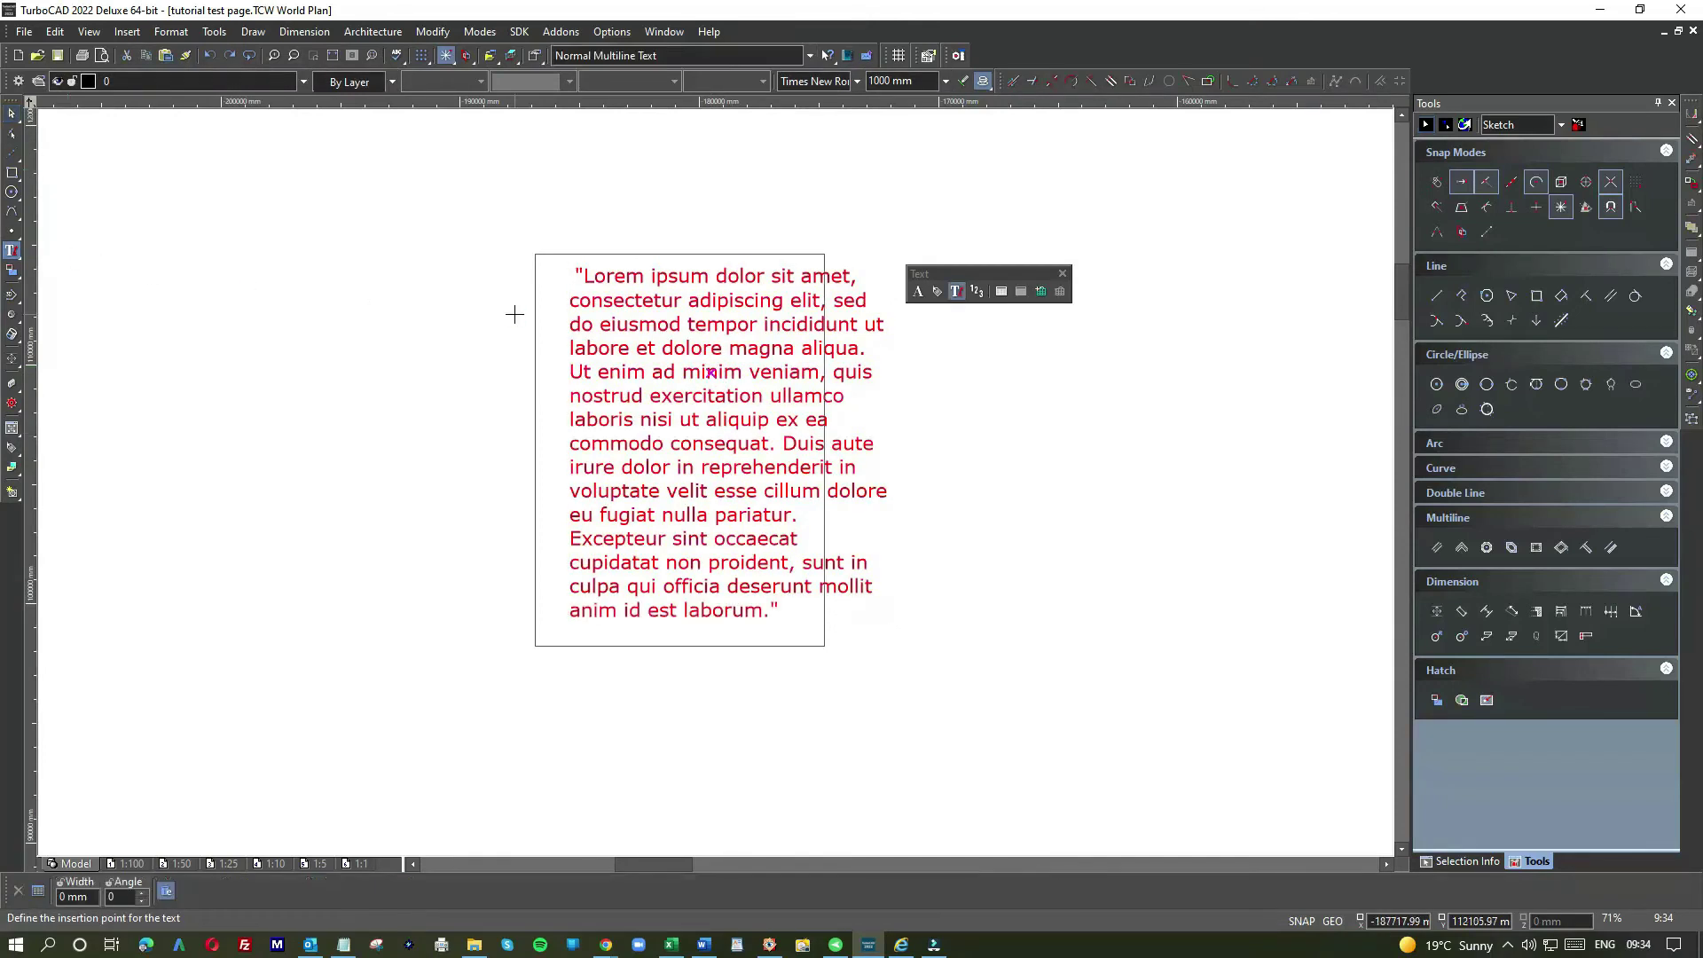
click(11, 133)
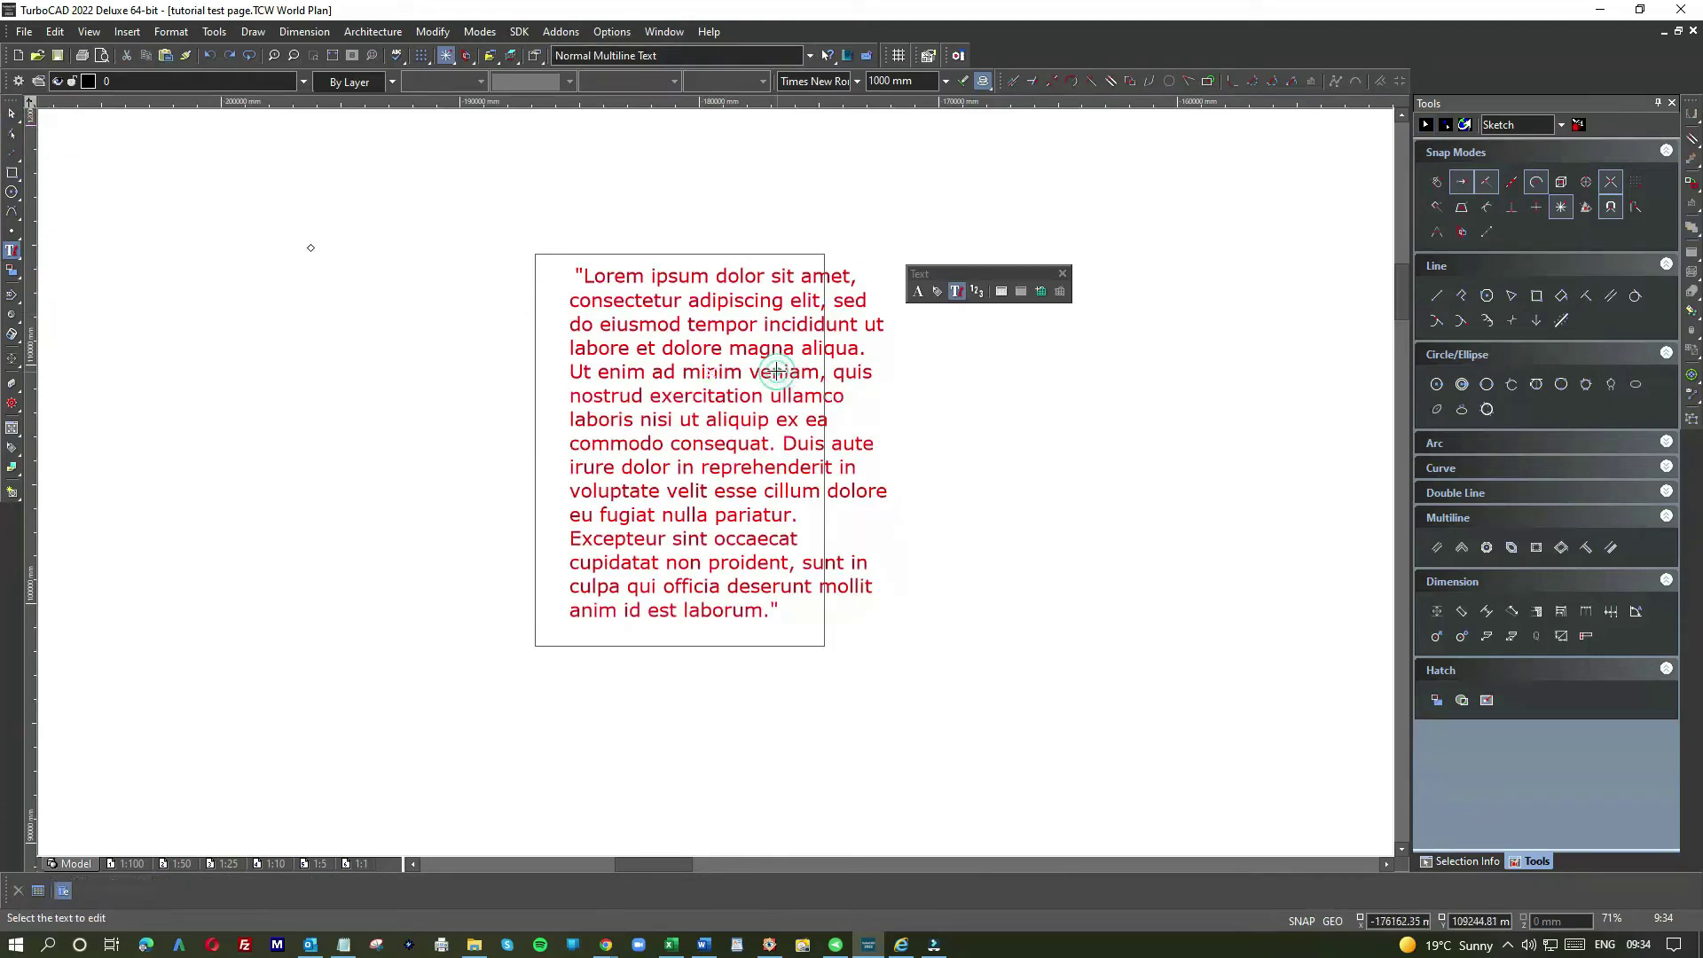
click(791, 381)
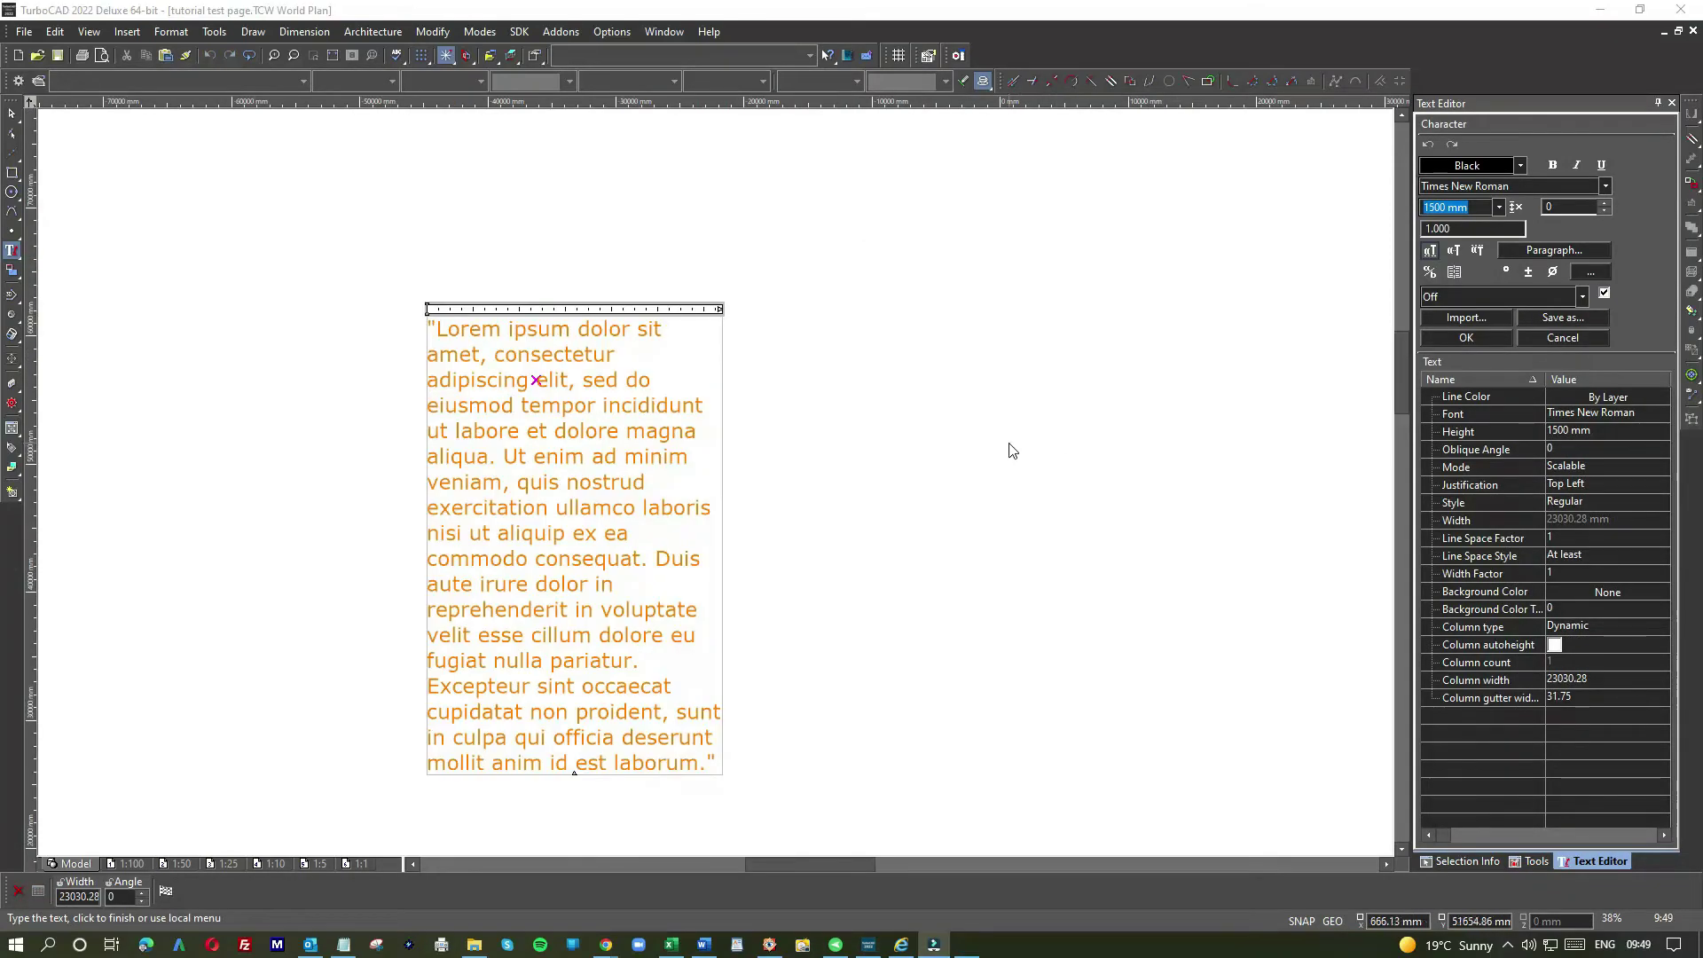
Delete everything after 'Lorem ipsum dolor sit a' and add an empty line below it
scroll(1008, 449, down, 5)
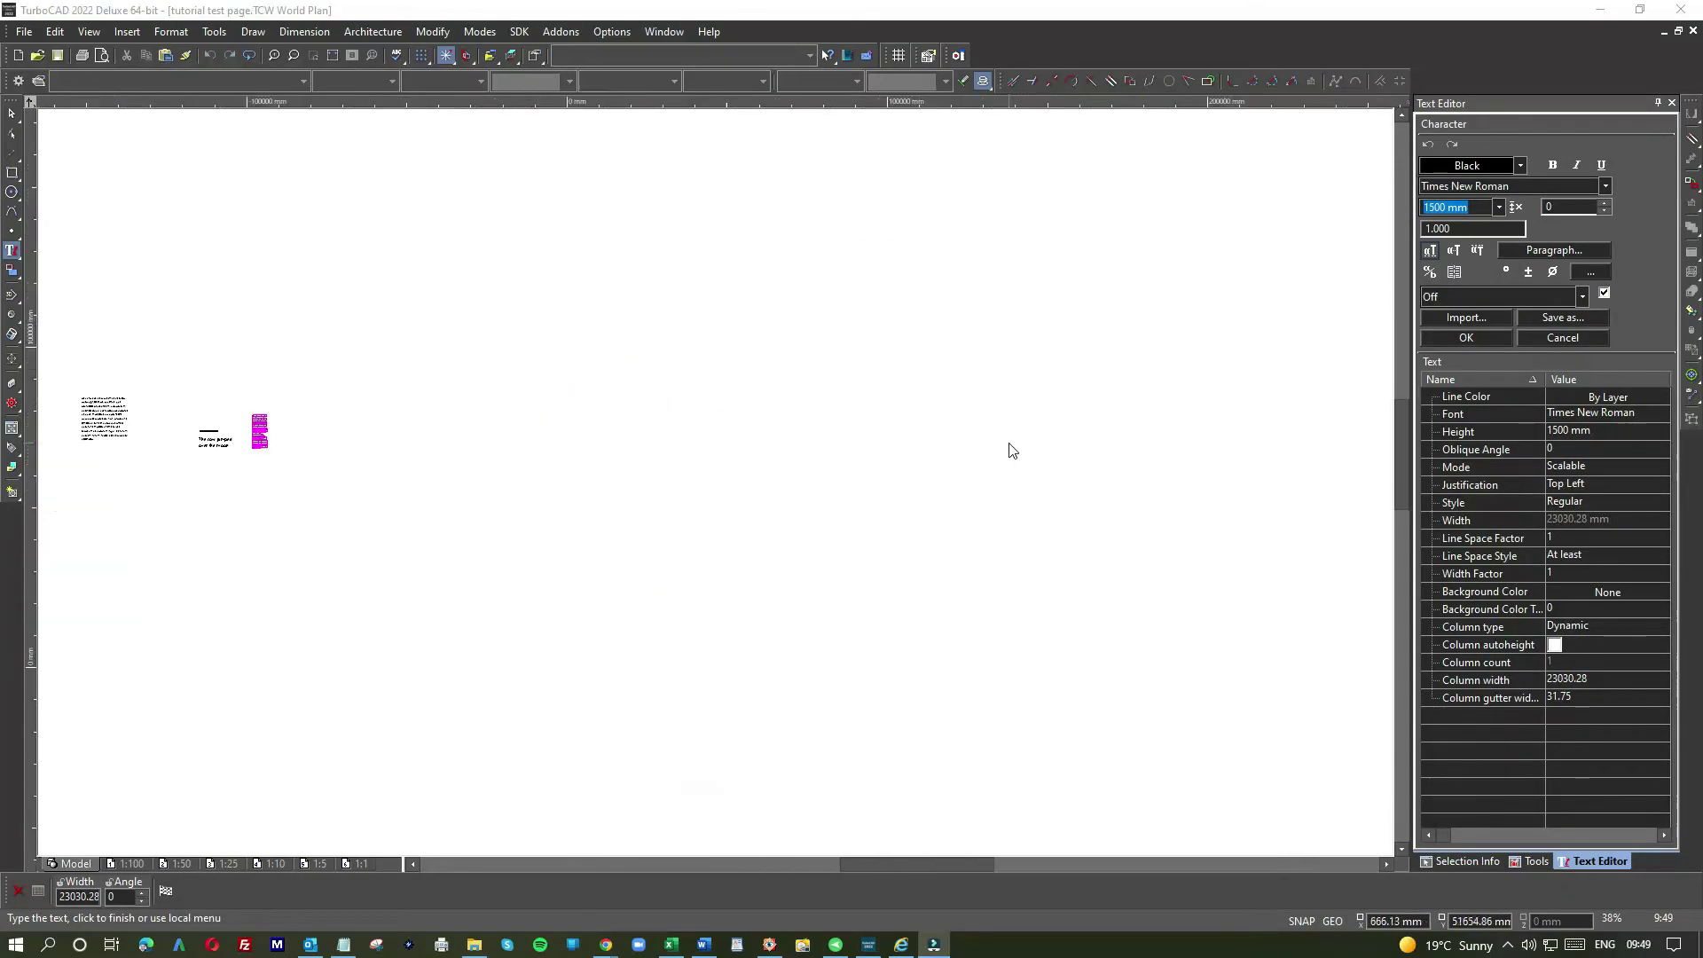
scroll(357, 484, down, 2)
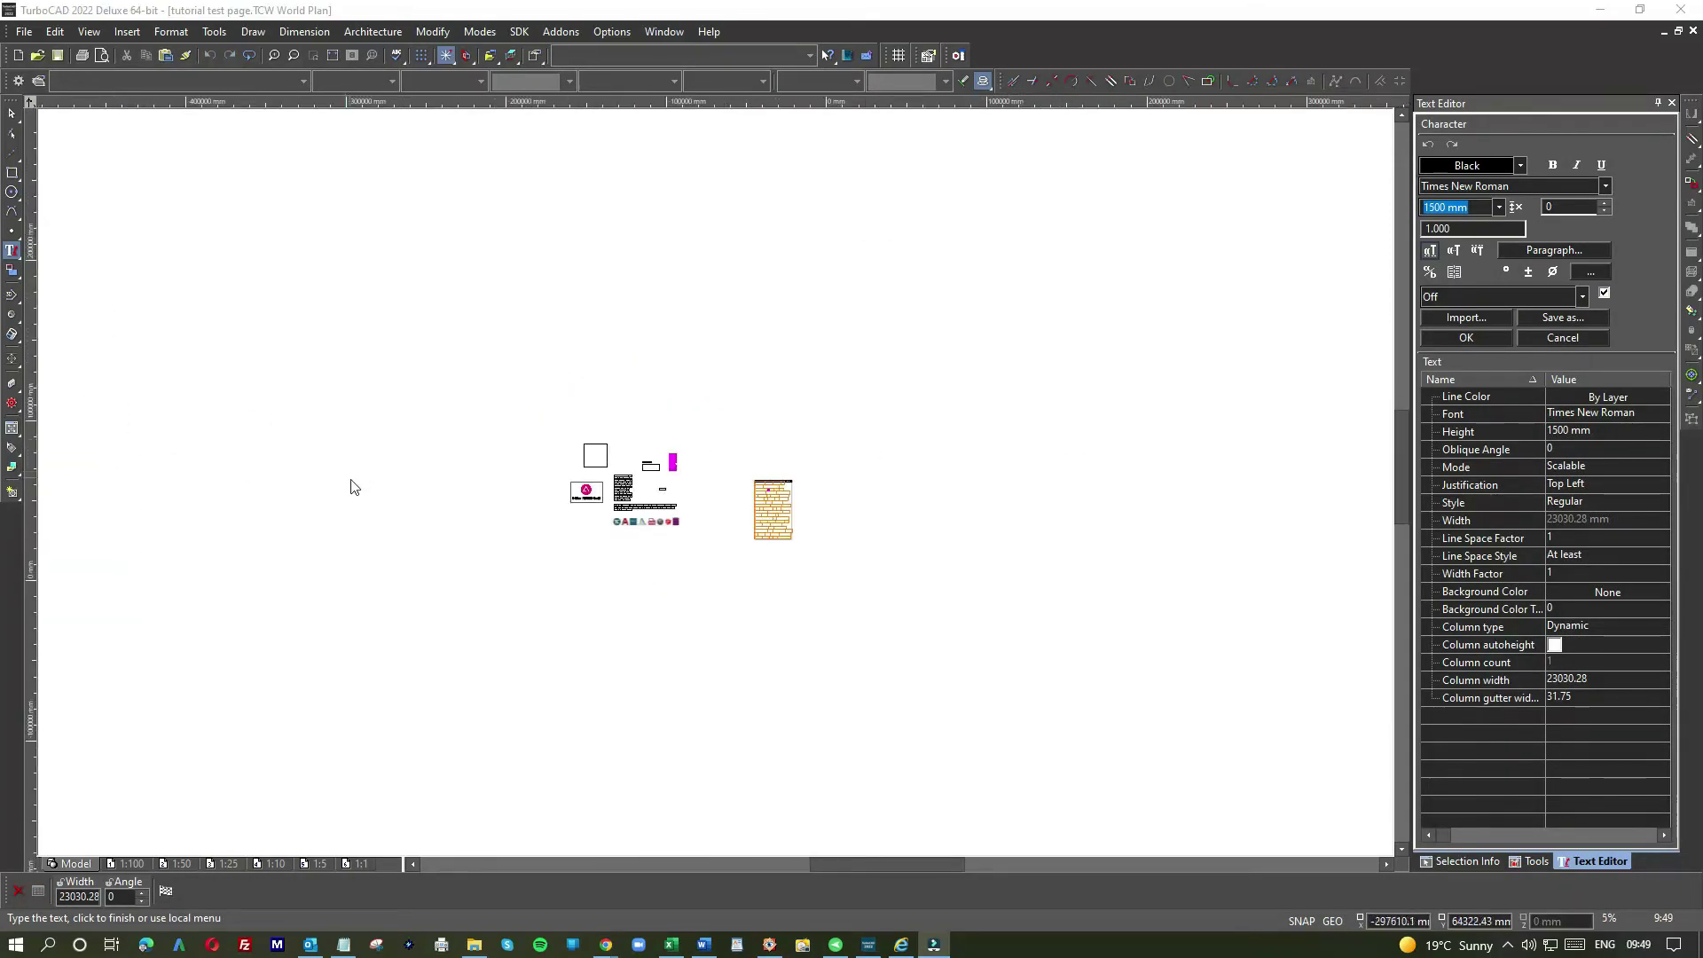
scroll(760, 528, up, 2)
scroll(843, 440, up, 2)
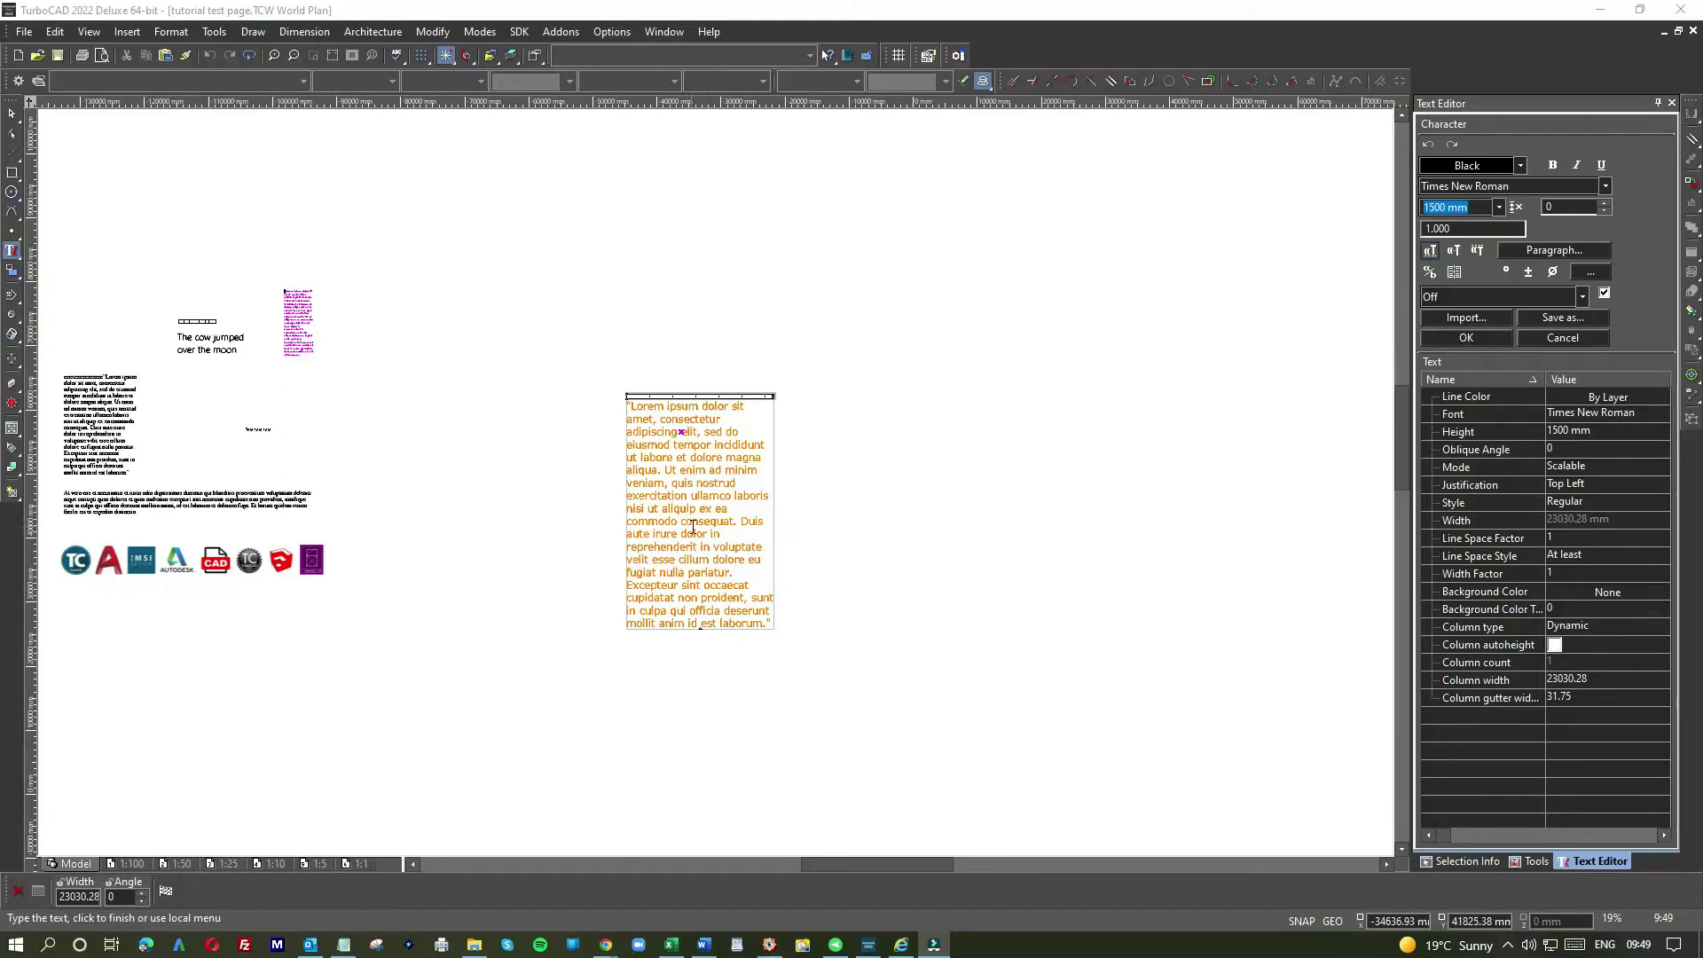
click(765, 624)
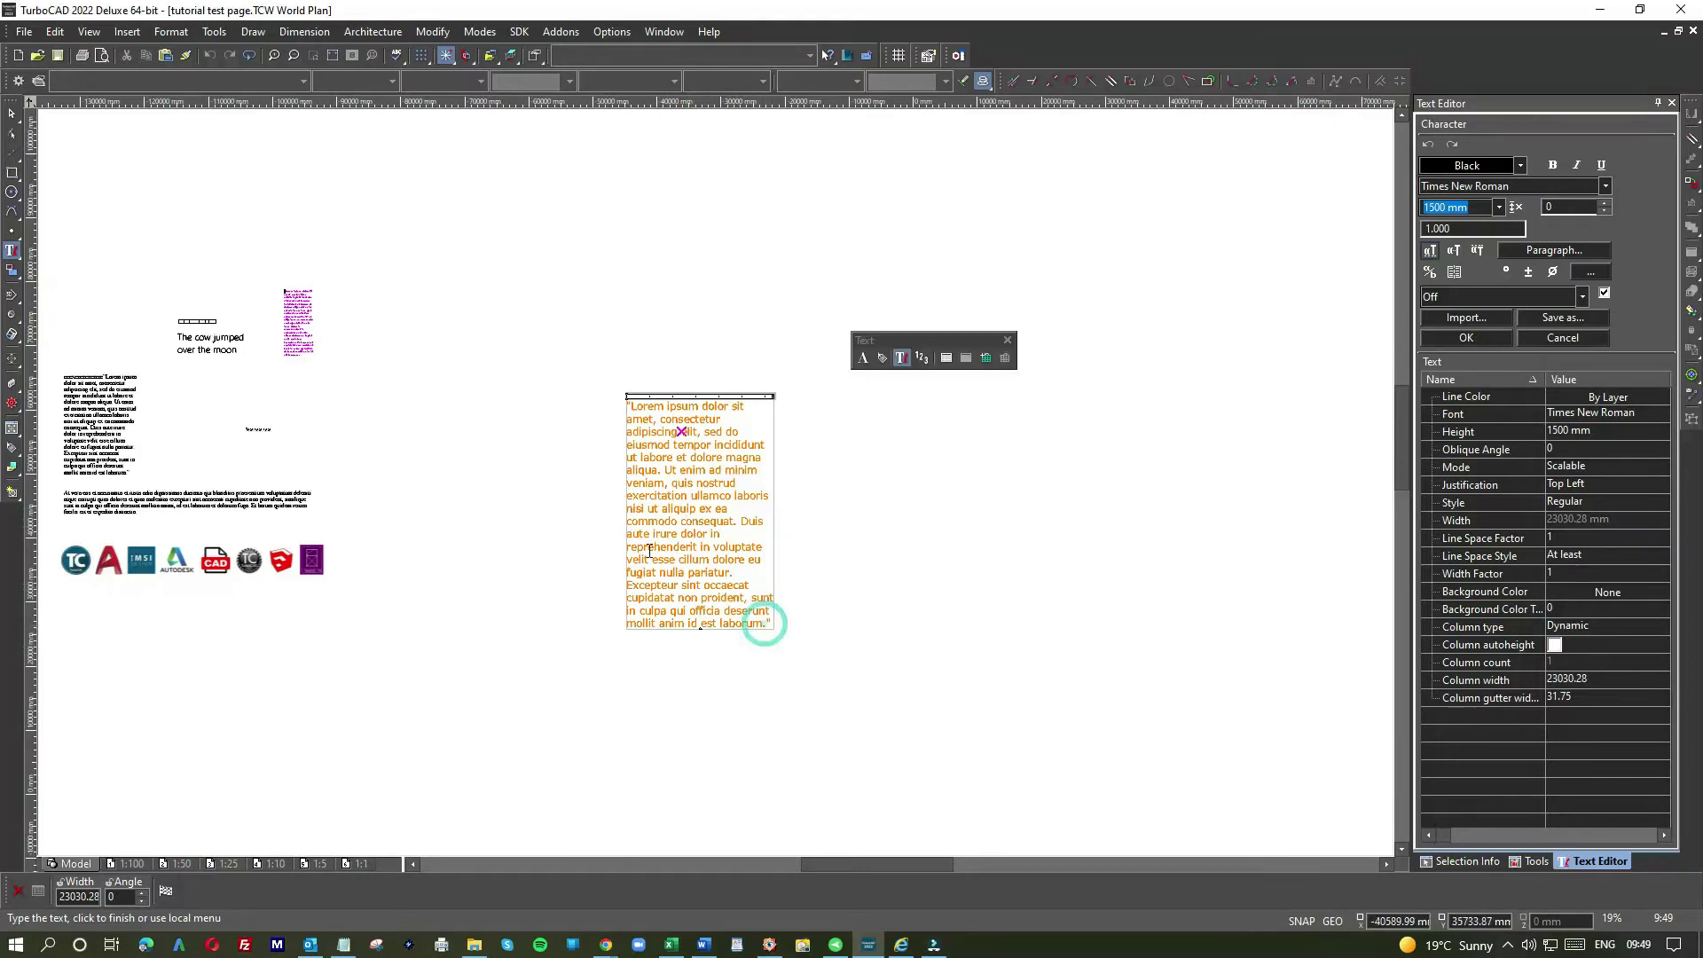
click(631, 409)
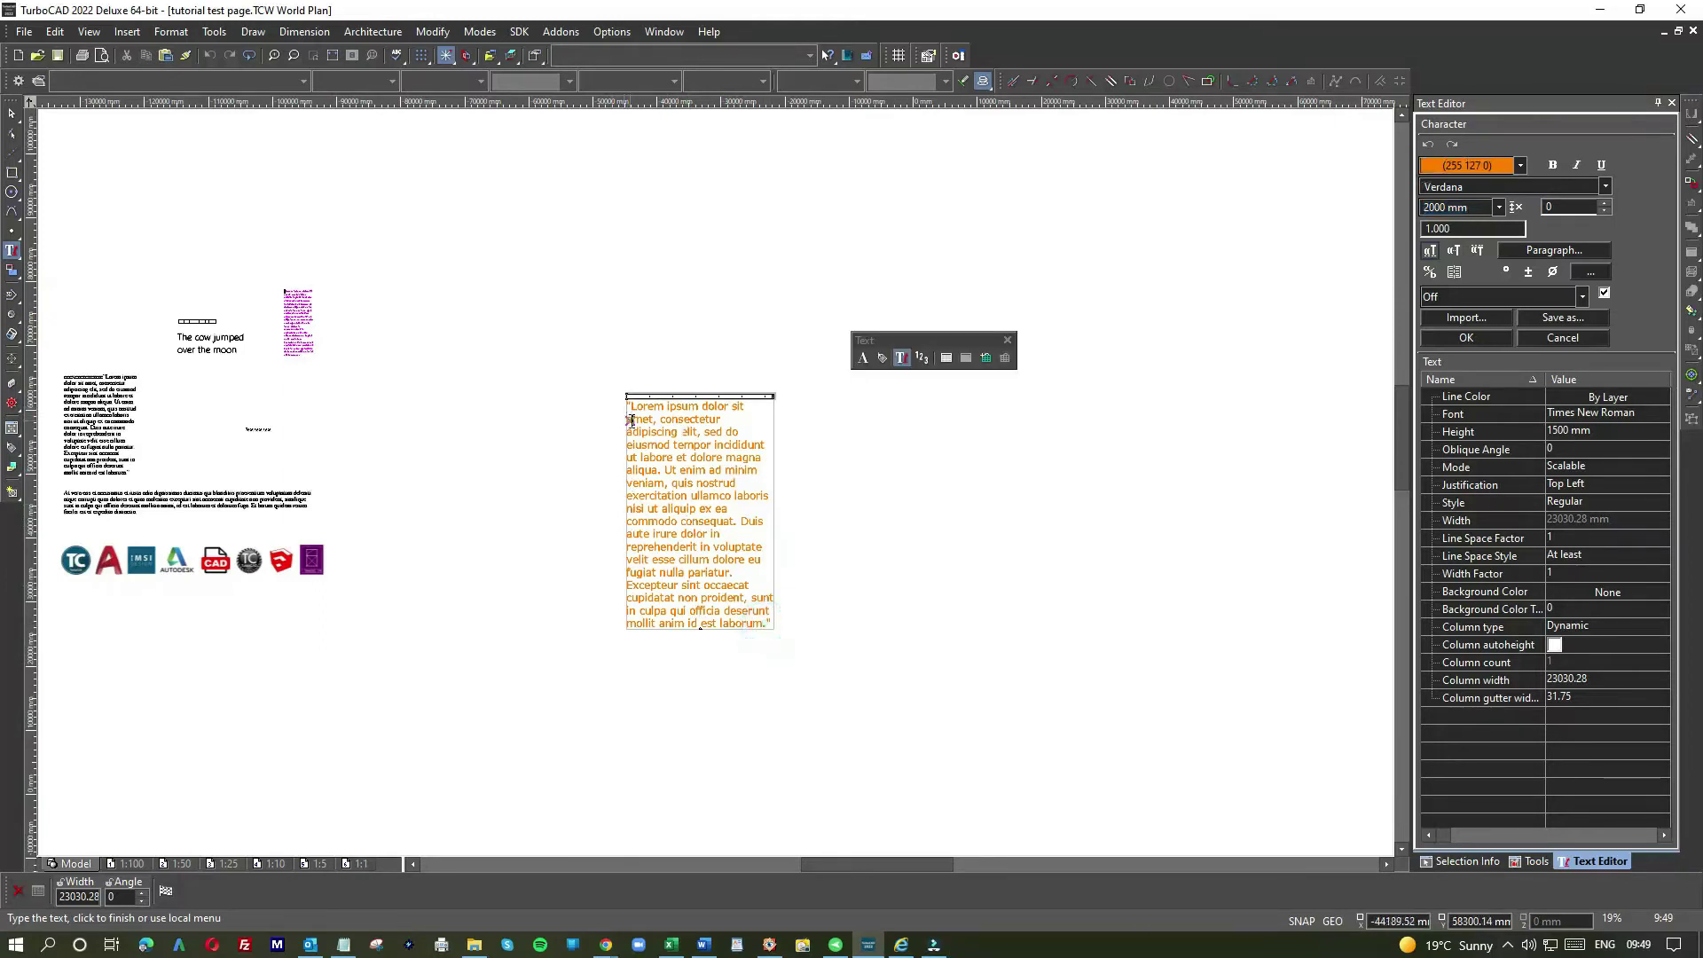
drag(765, 445, 770, 624)
key(Delete)
key(ctrl+z)
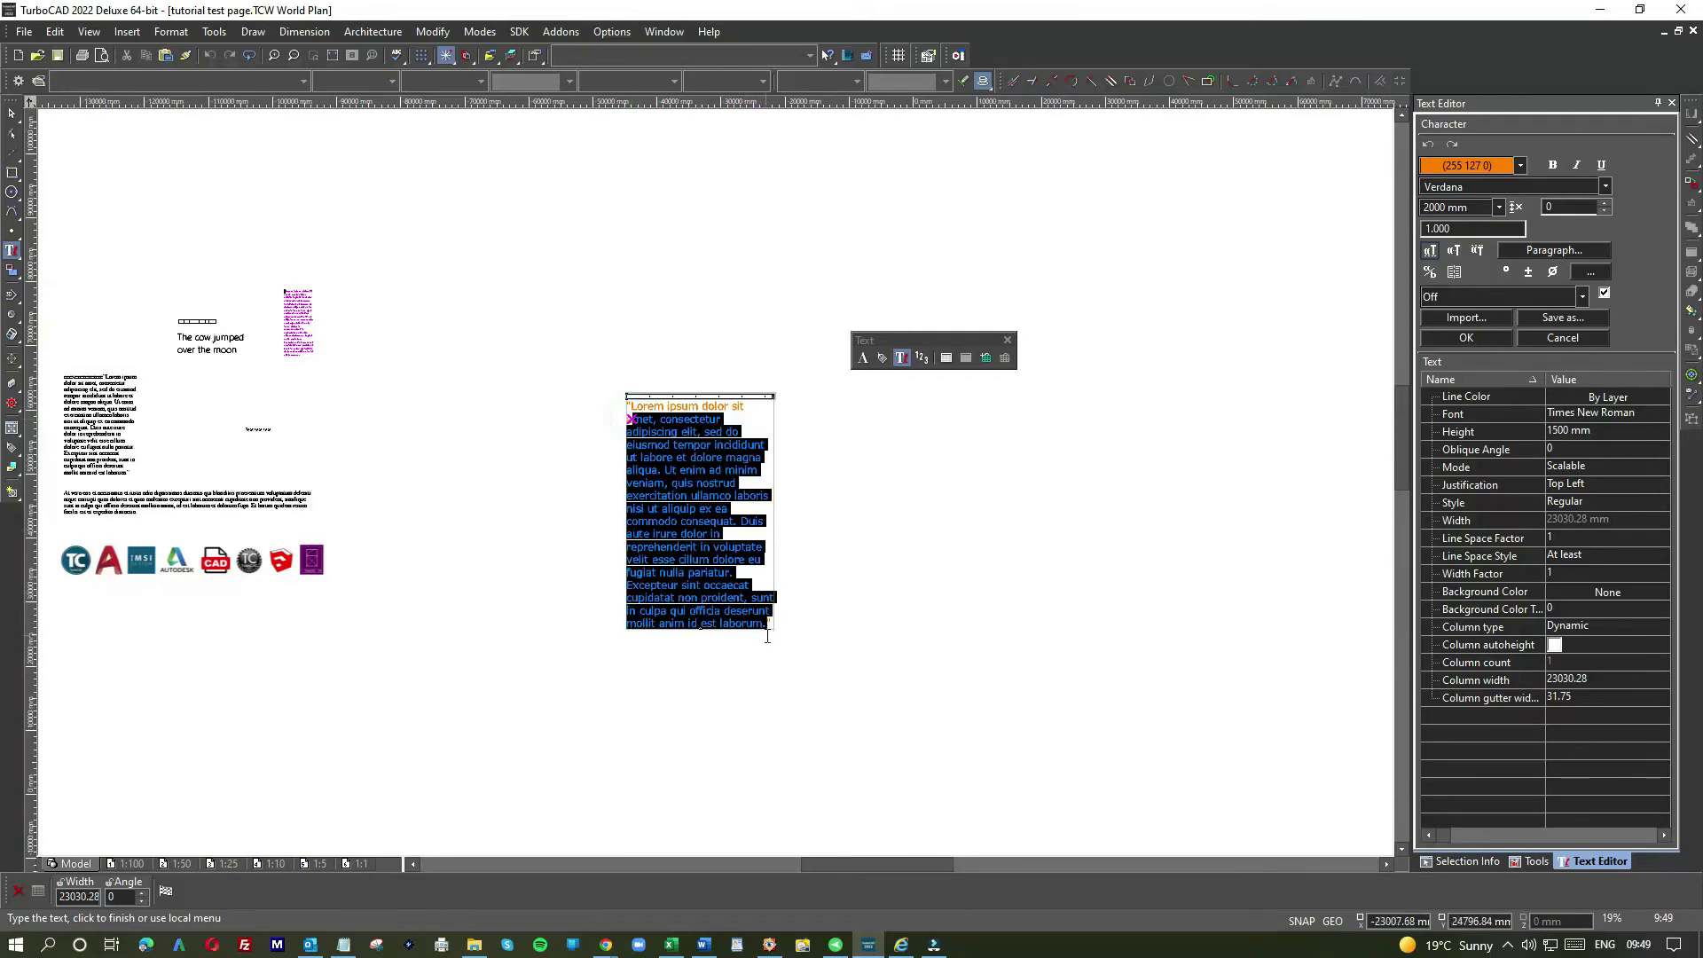
key(Delete)
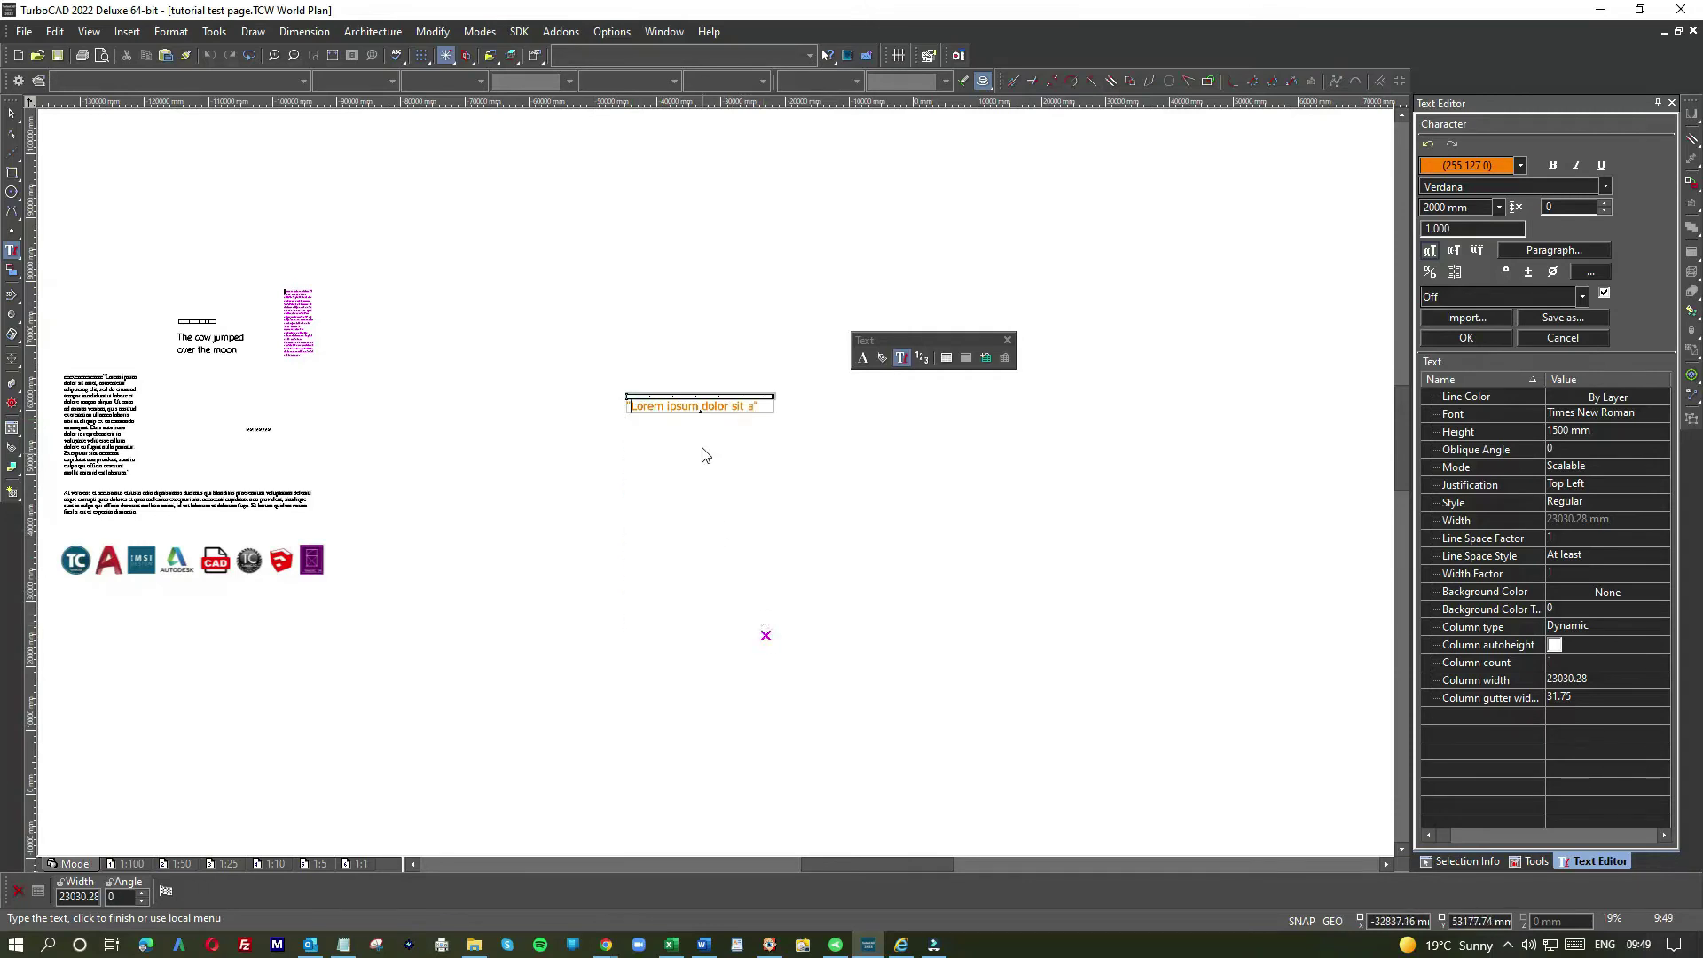
click(763, 407)
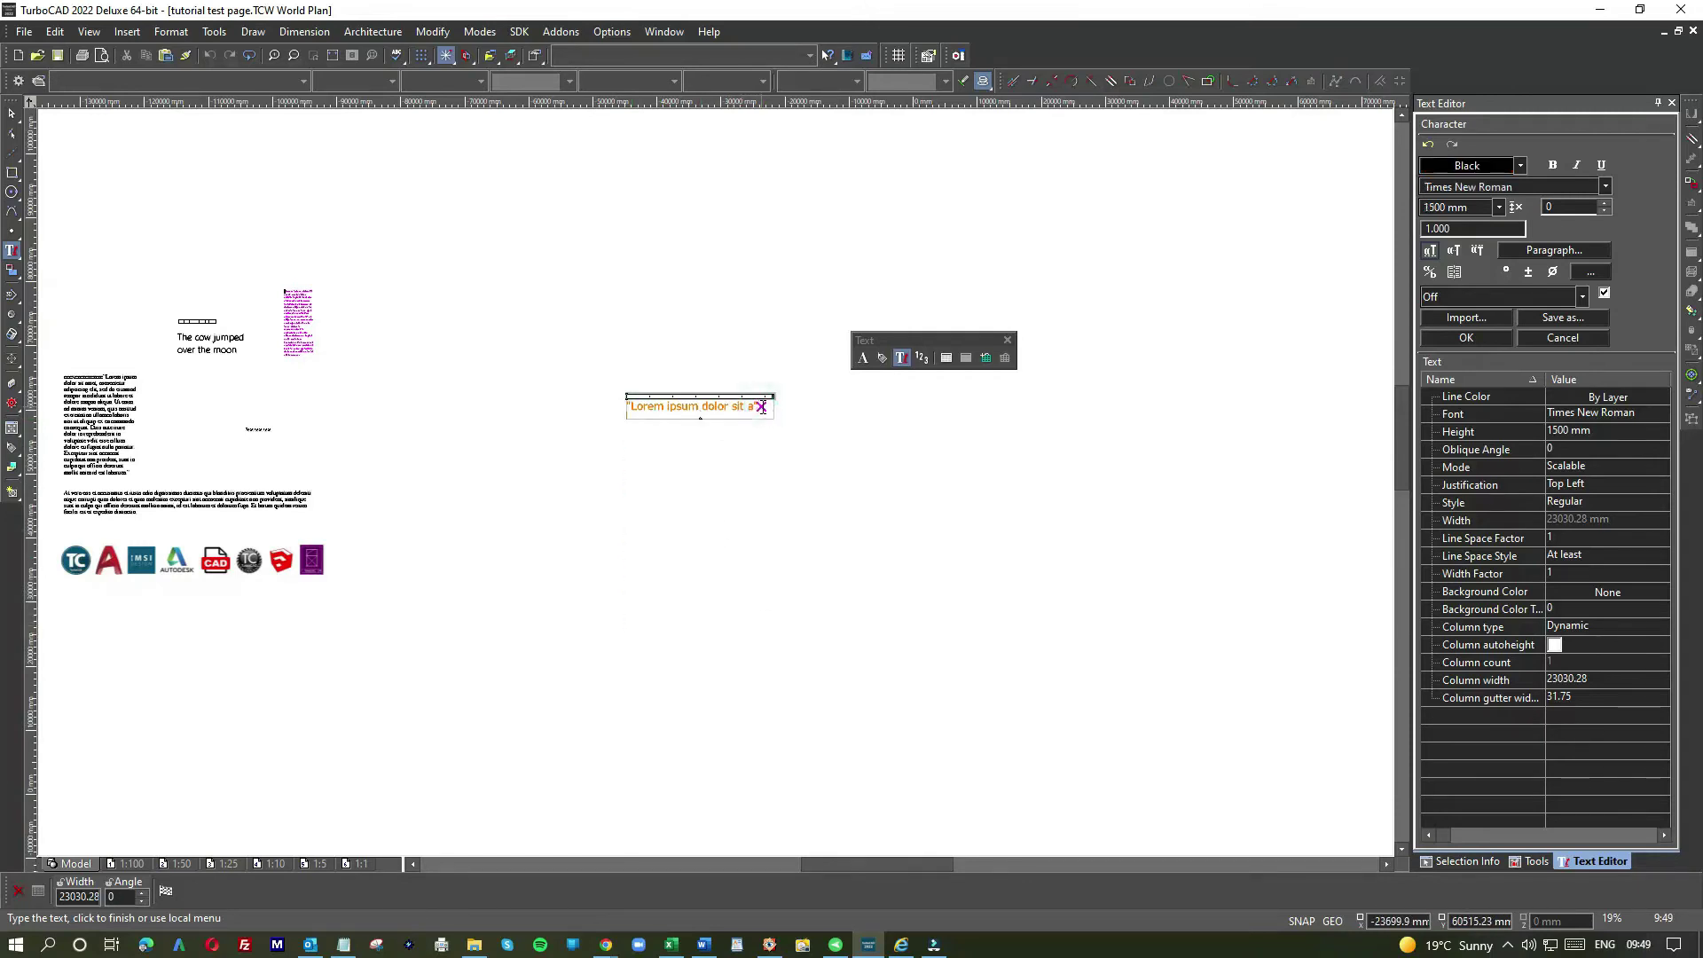
key(Return)
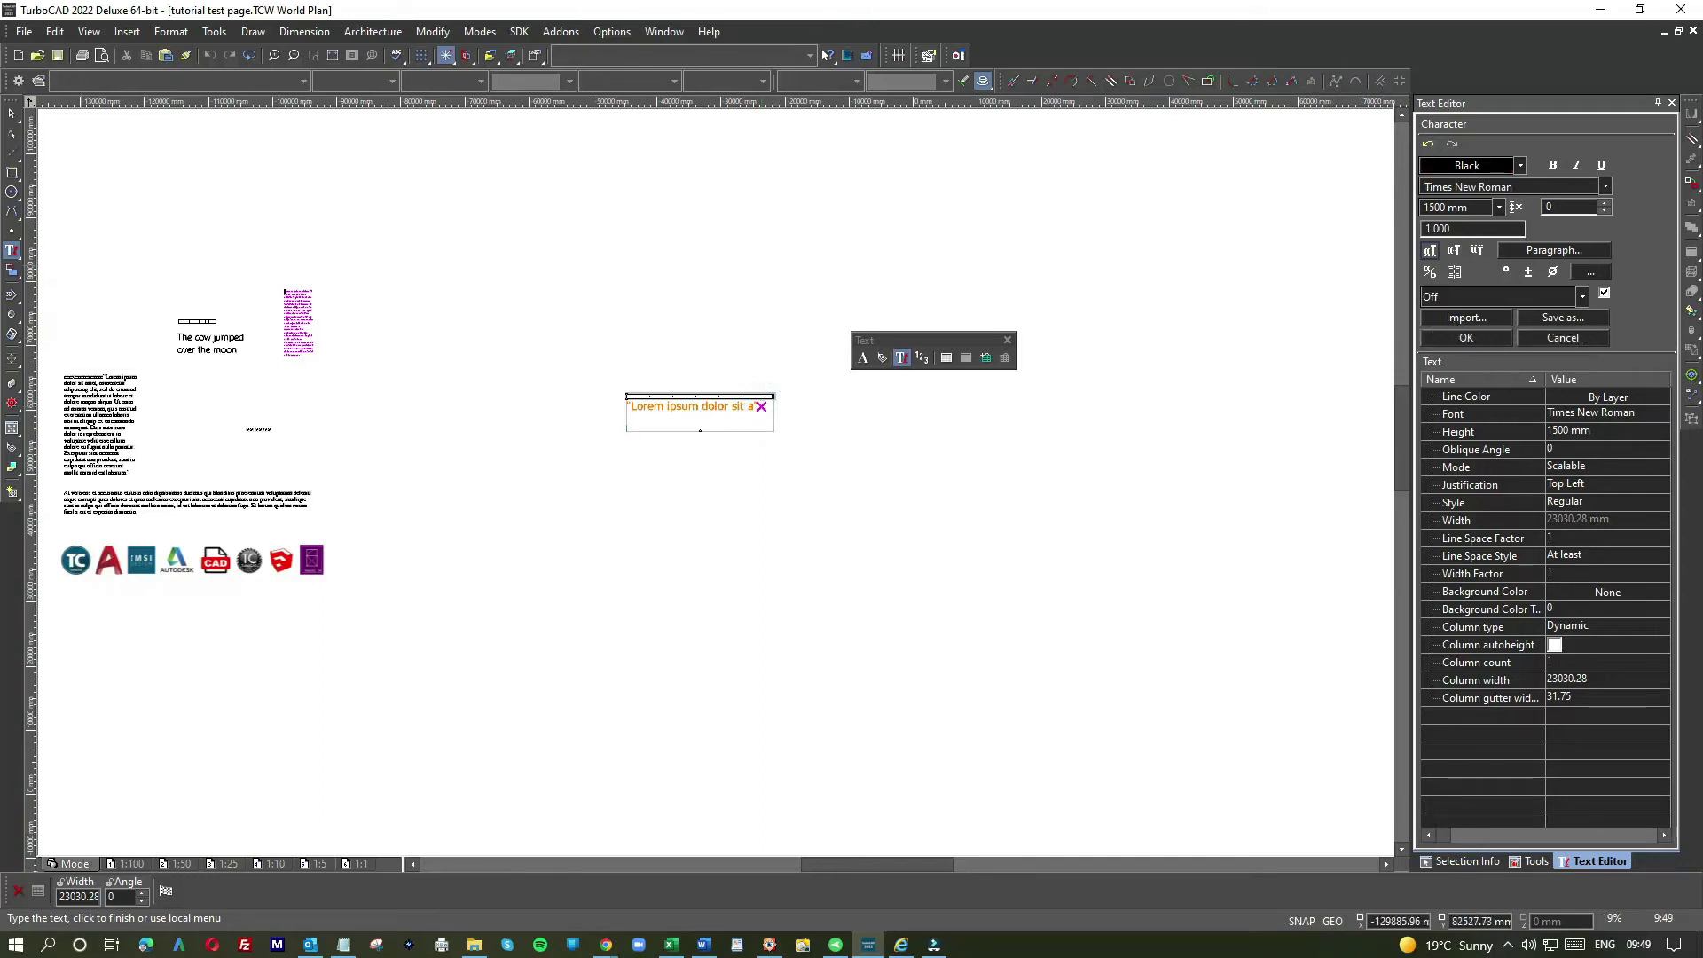
Import 'the cow jumped over the moon.txt' from the Documents folder into the text block
click(1469, 318)
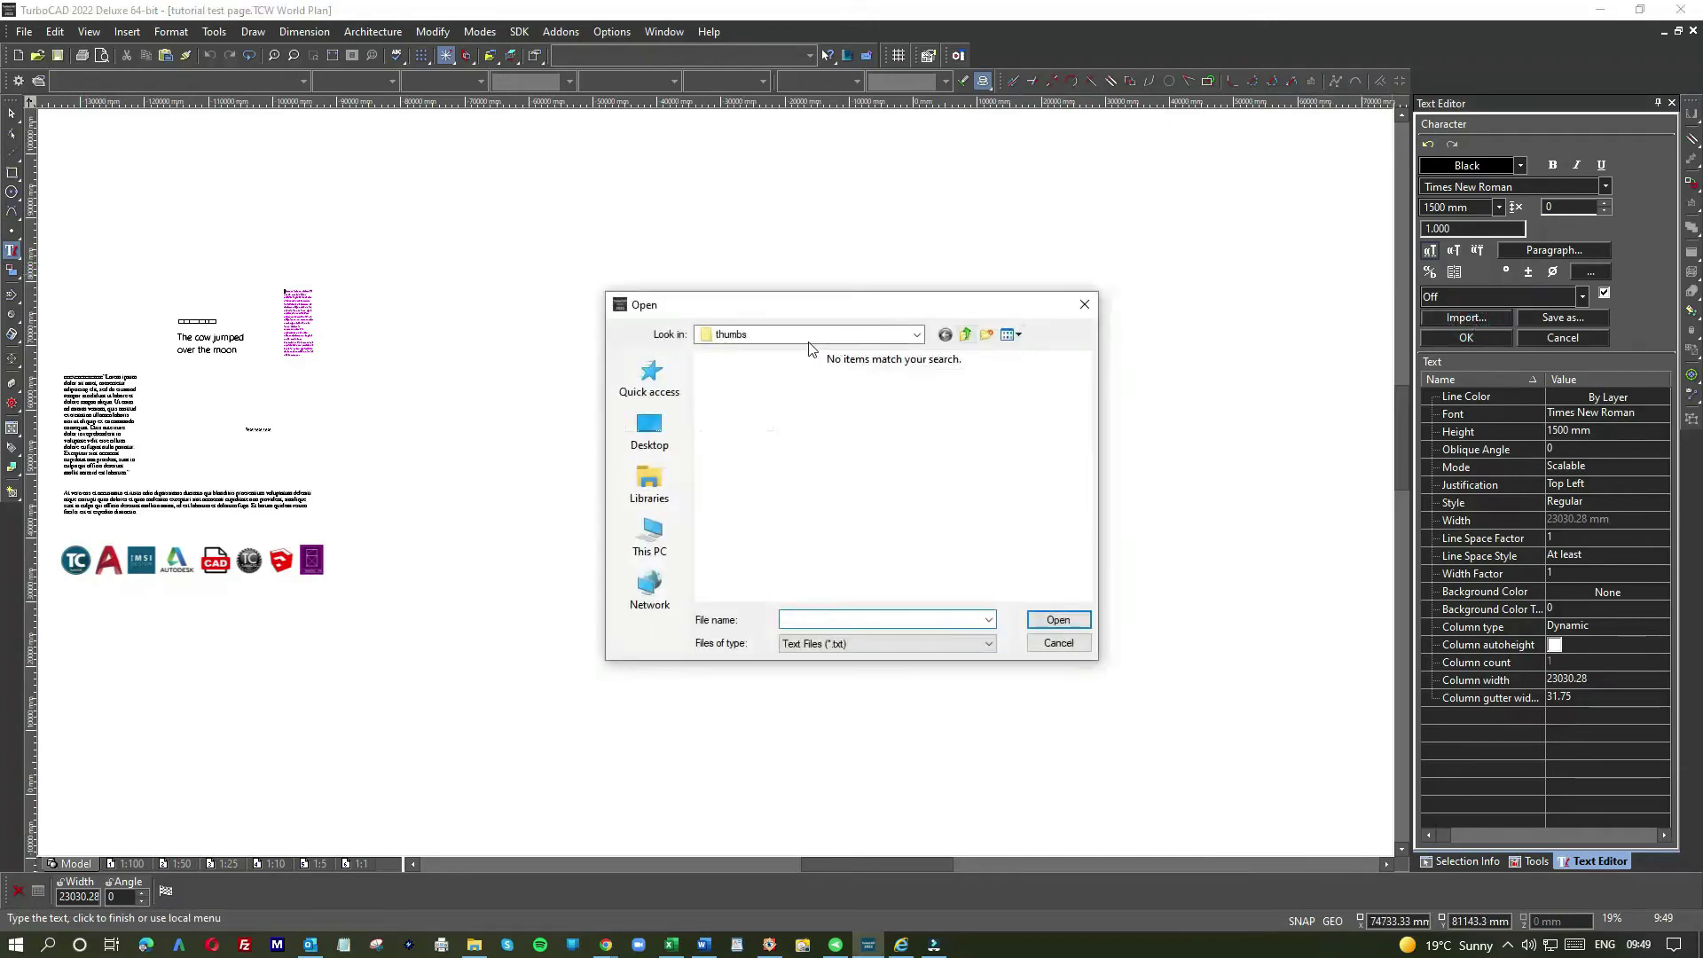
click(913, 334)
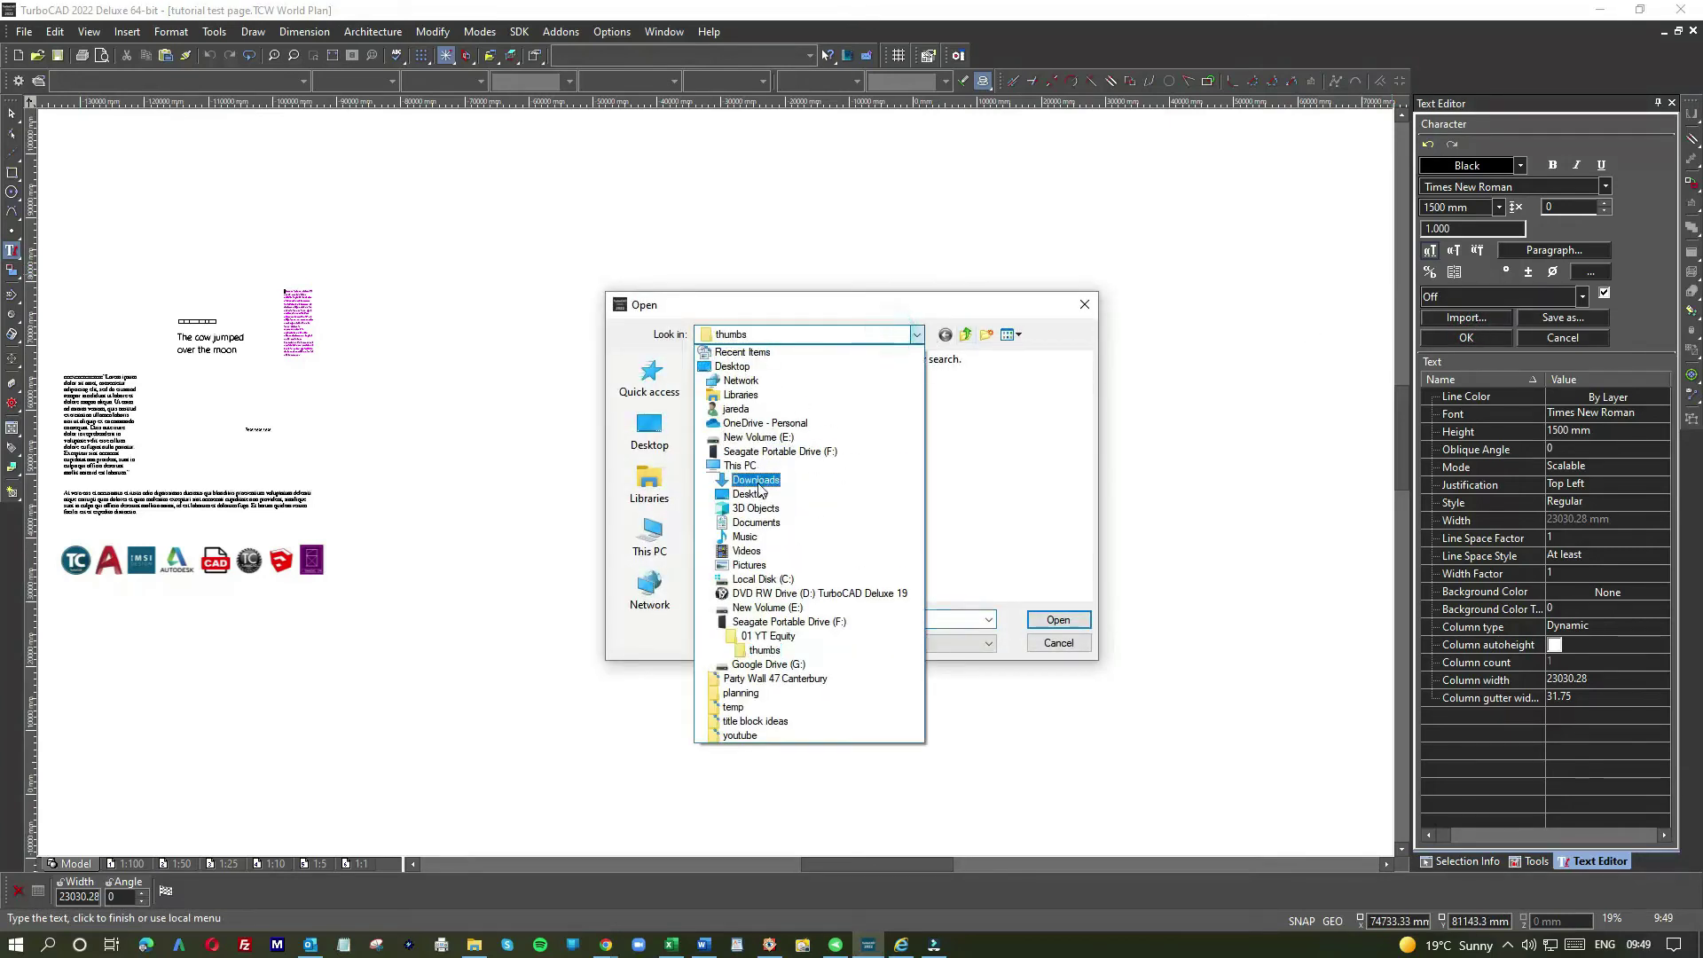
click(755, 522)
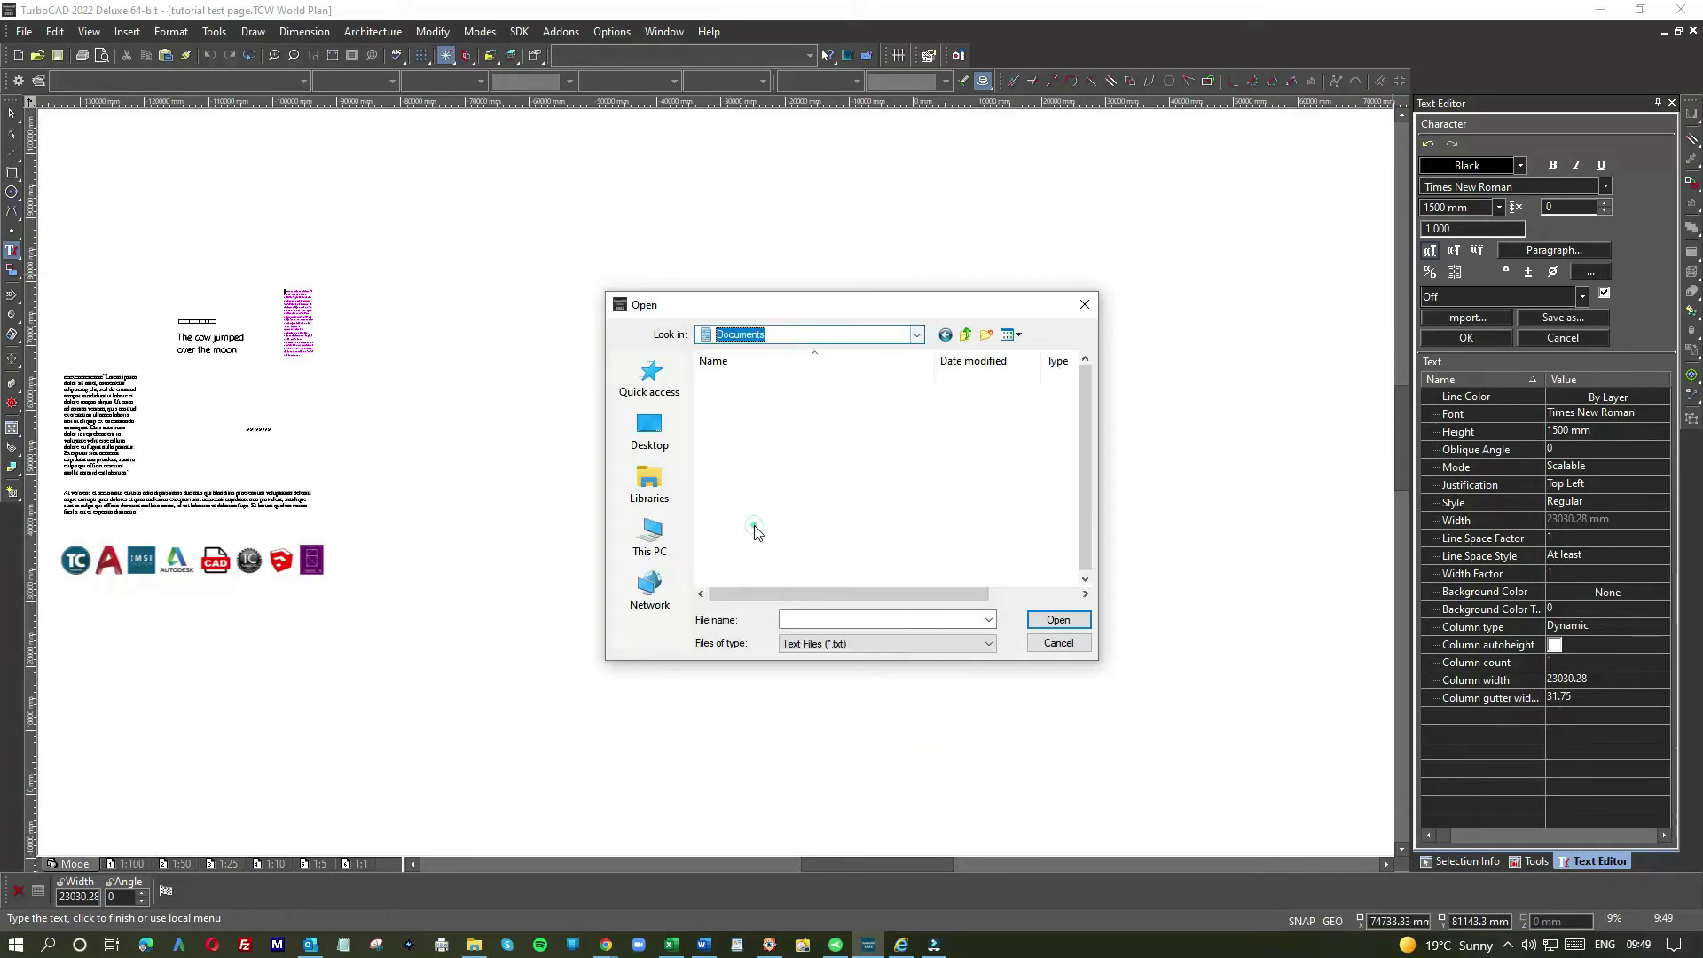
drag(1083, 387, 1089, 518)
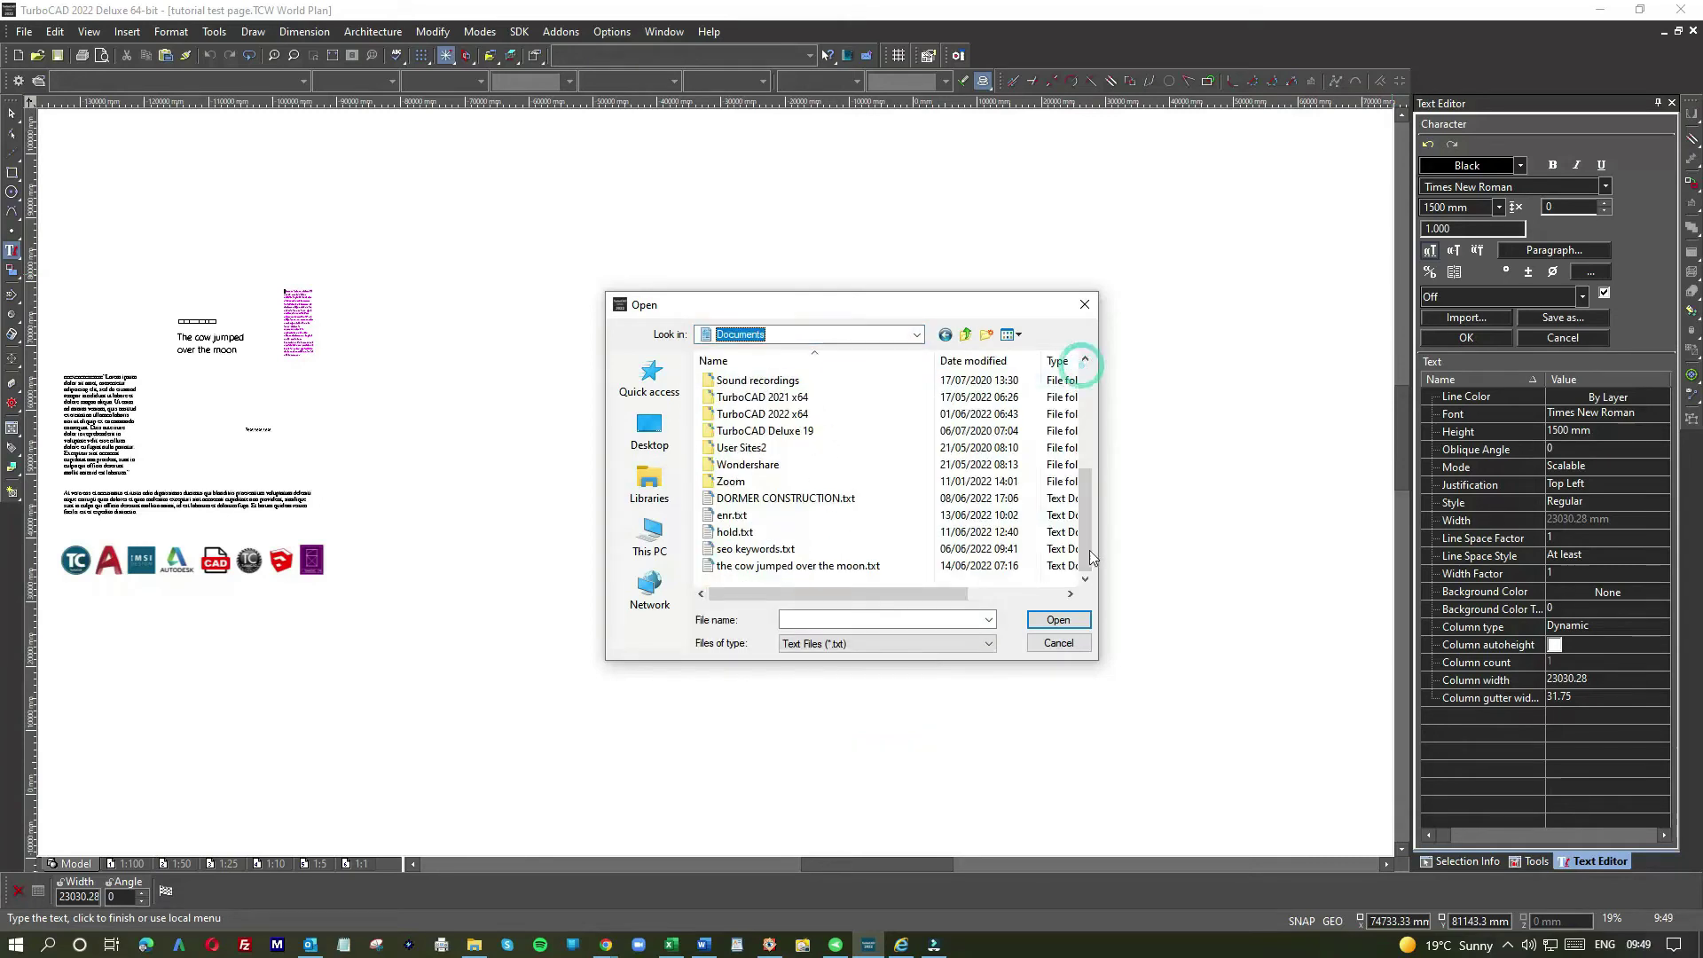
double_click(795, 565)
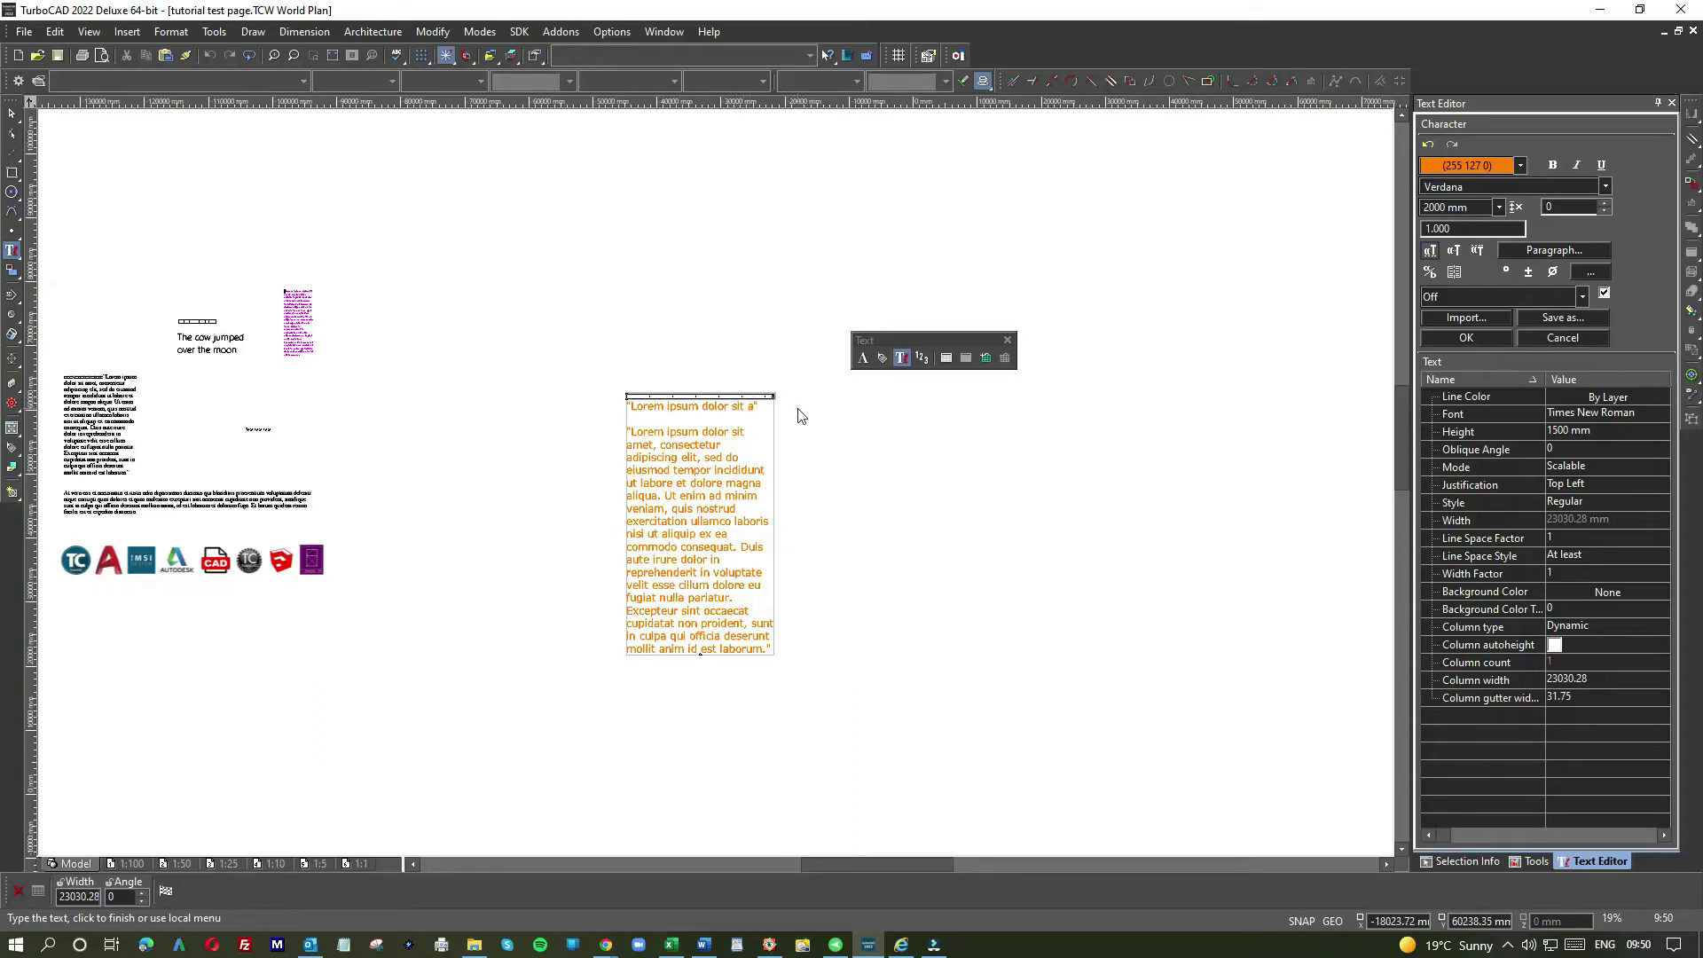
scroll(801, 416, down, 2)
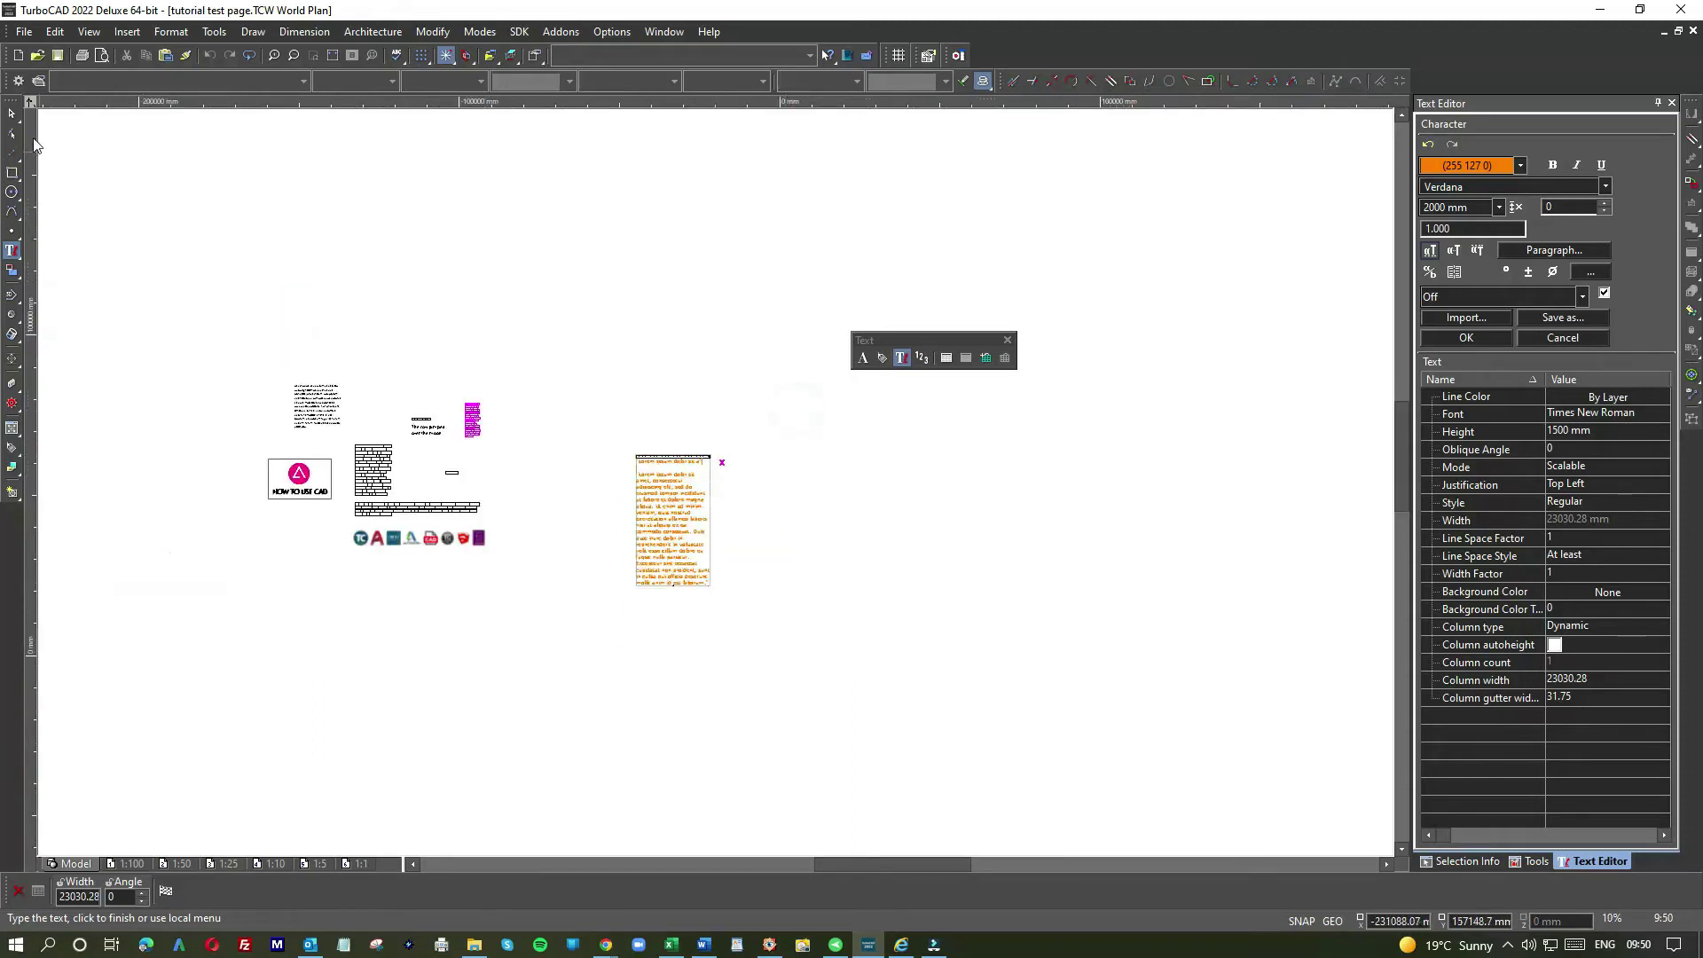
Finish the text, move it up-left, and draw a rectangle above-left of it
click(719, 487)
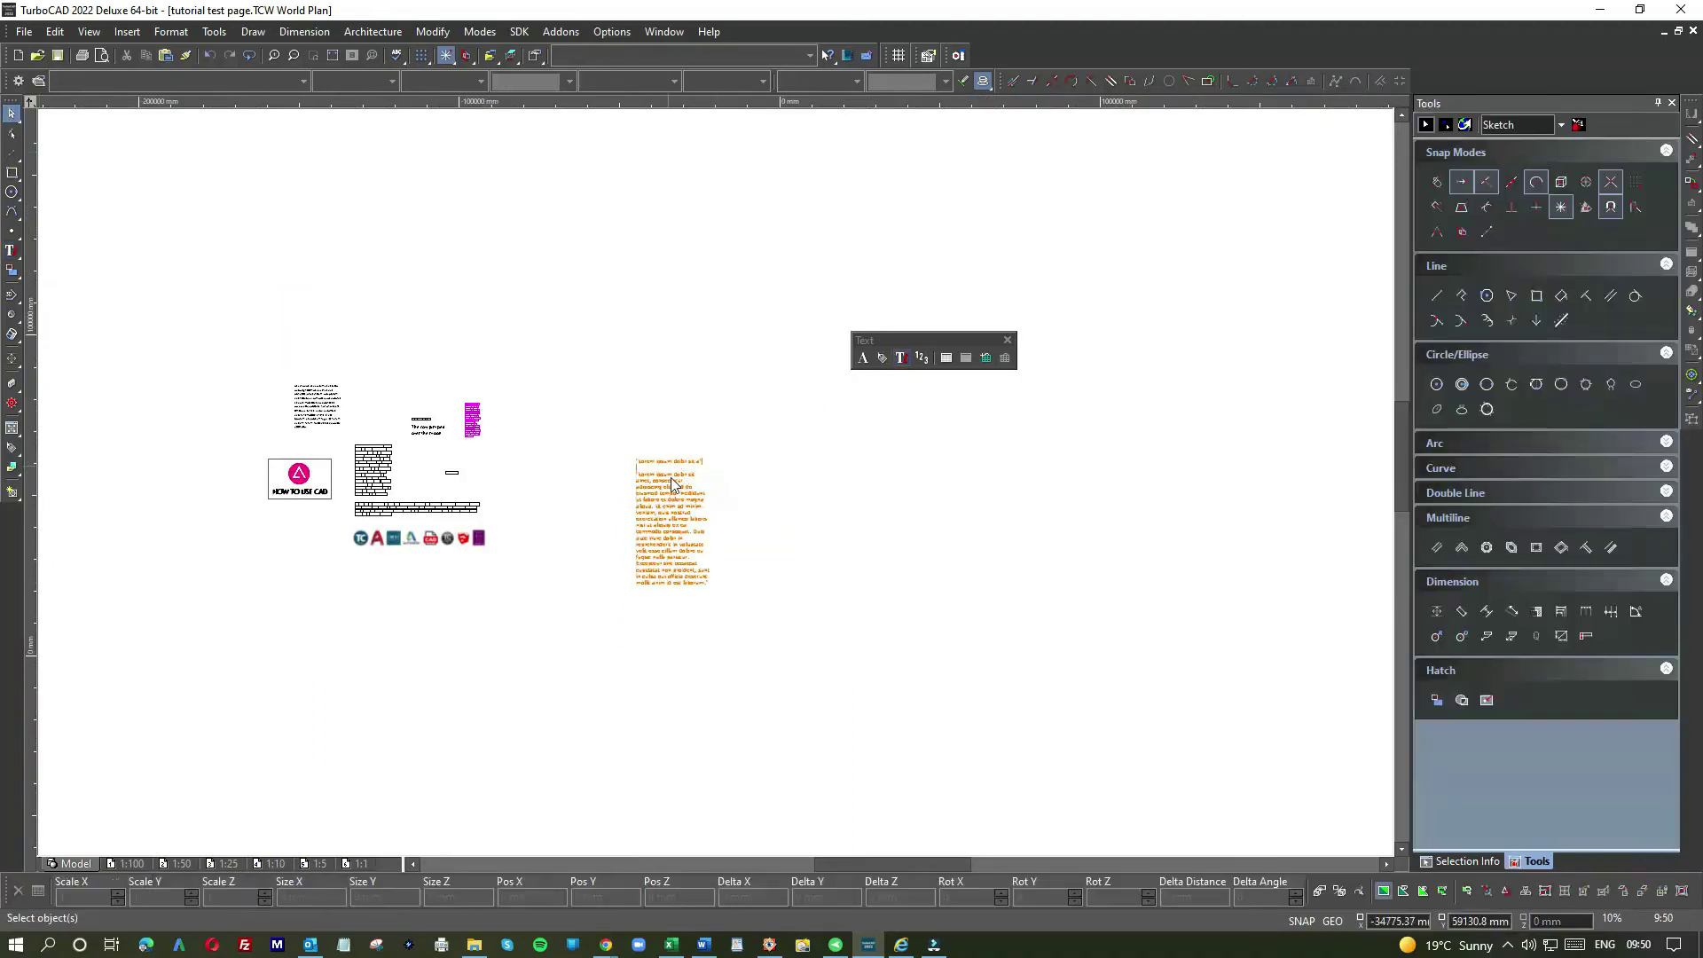
click(681, 484)
drag(681, 484, 610, 262)
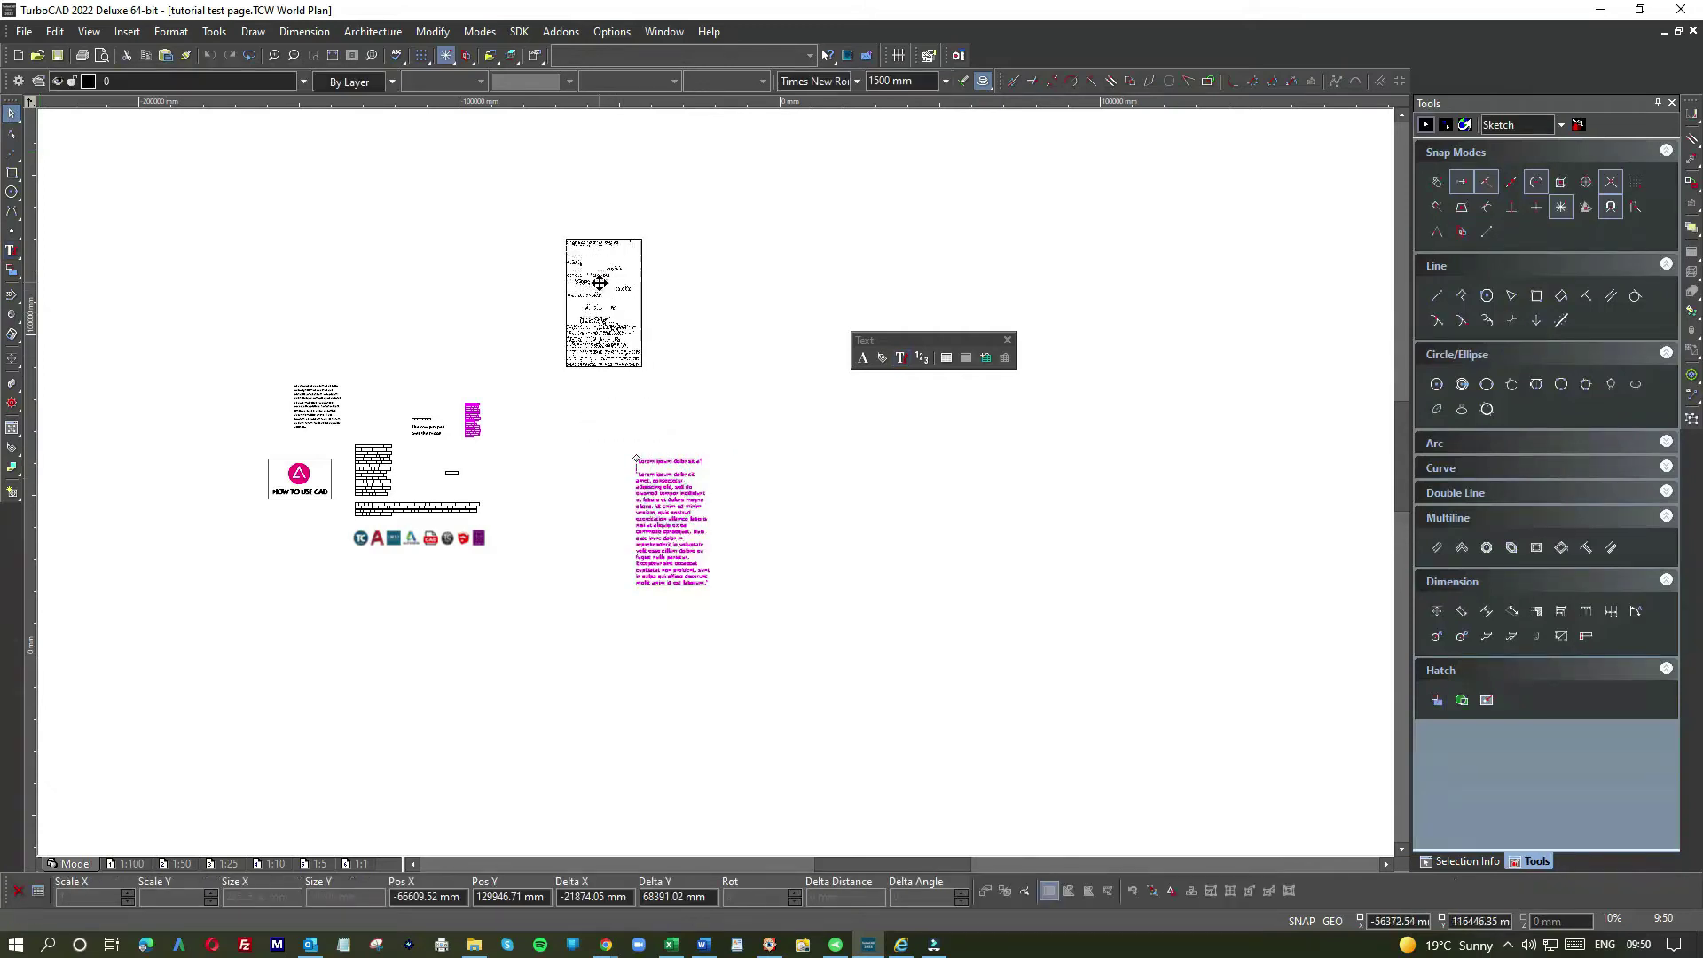
click(13, 174)
click(376, 227)
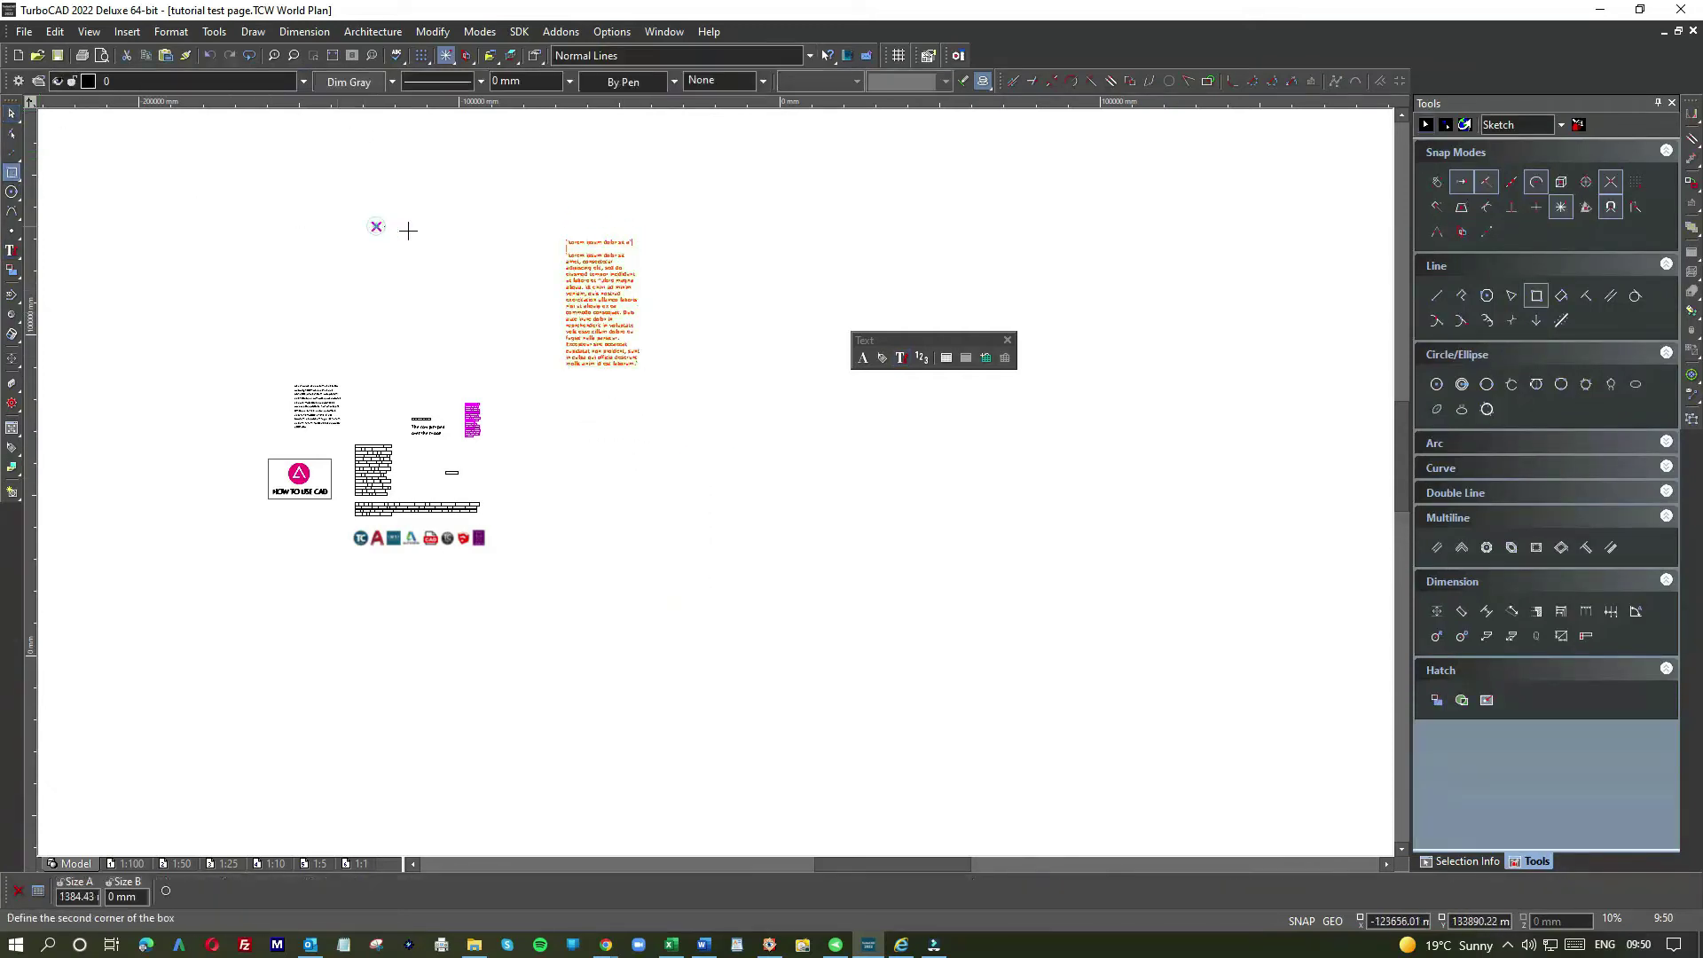
click(446, 340)
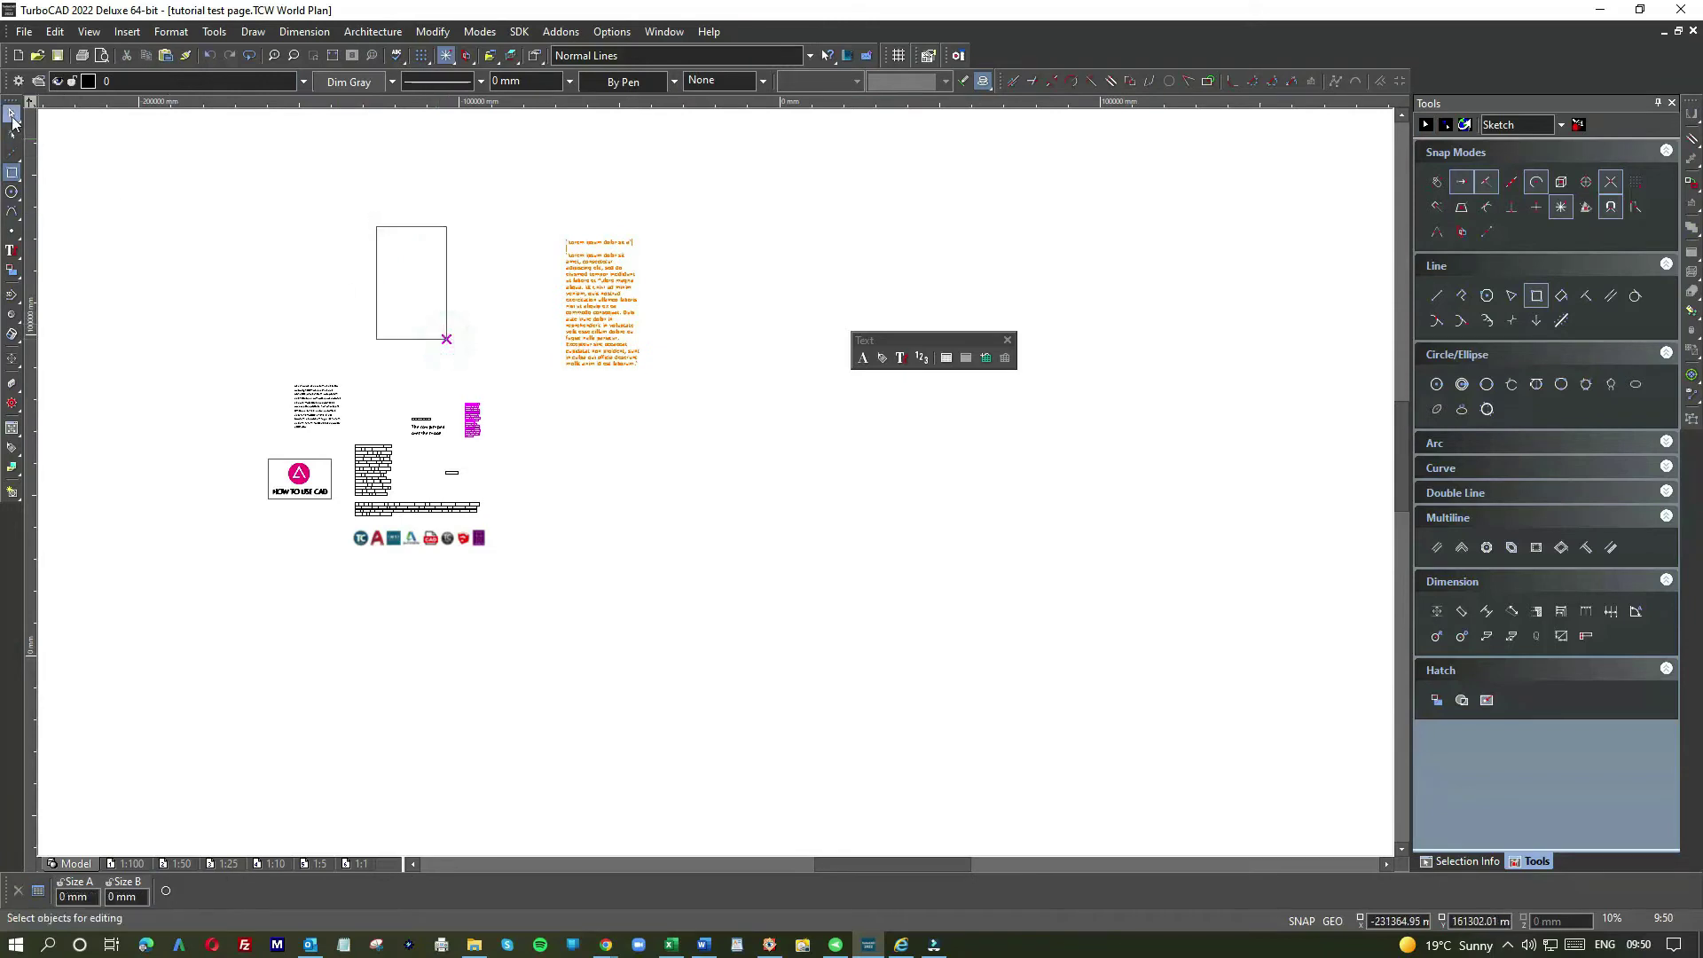
key(Escape)
Move the text block into the rectangle and stretch it wider and taller
click(625, 300)
drag(594, 257, 415, 250)
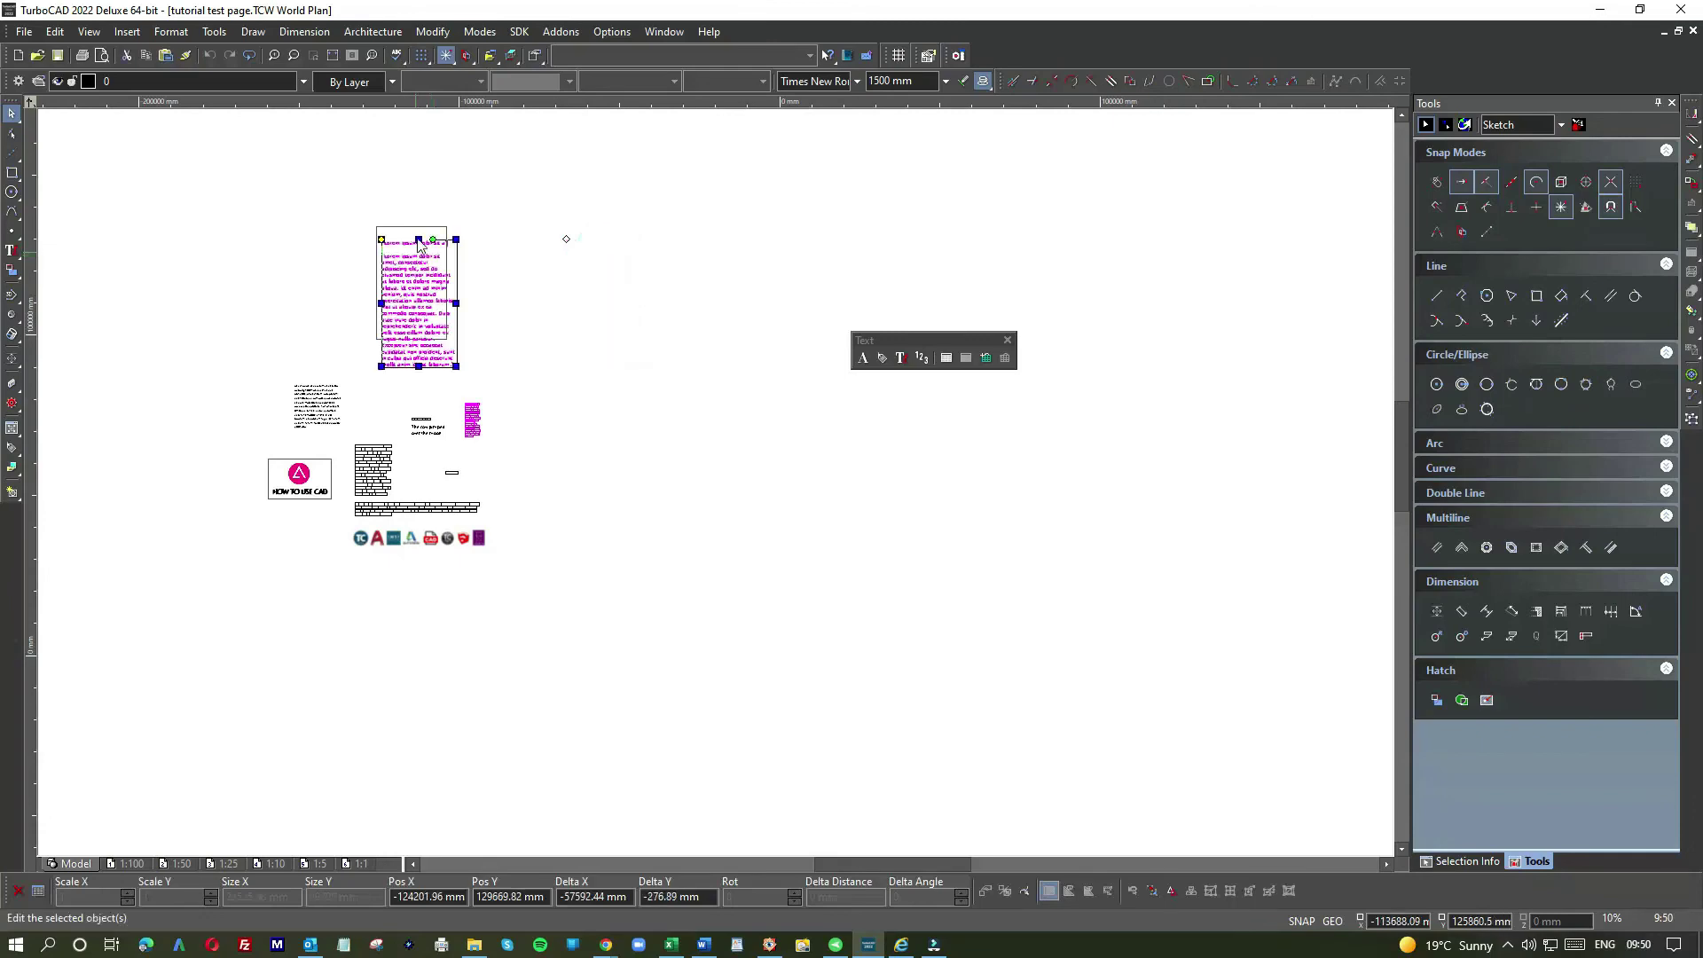
scroll(715, 482, up, 3)
click(722, 475)
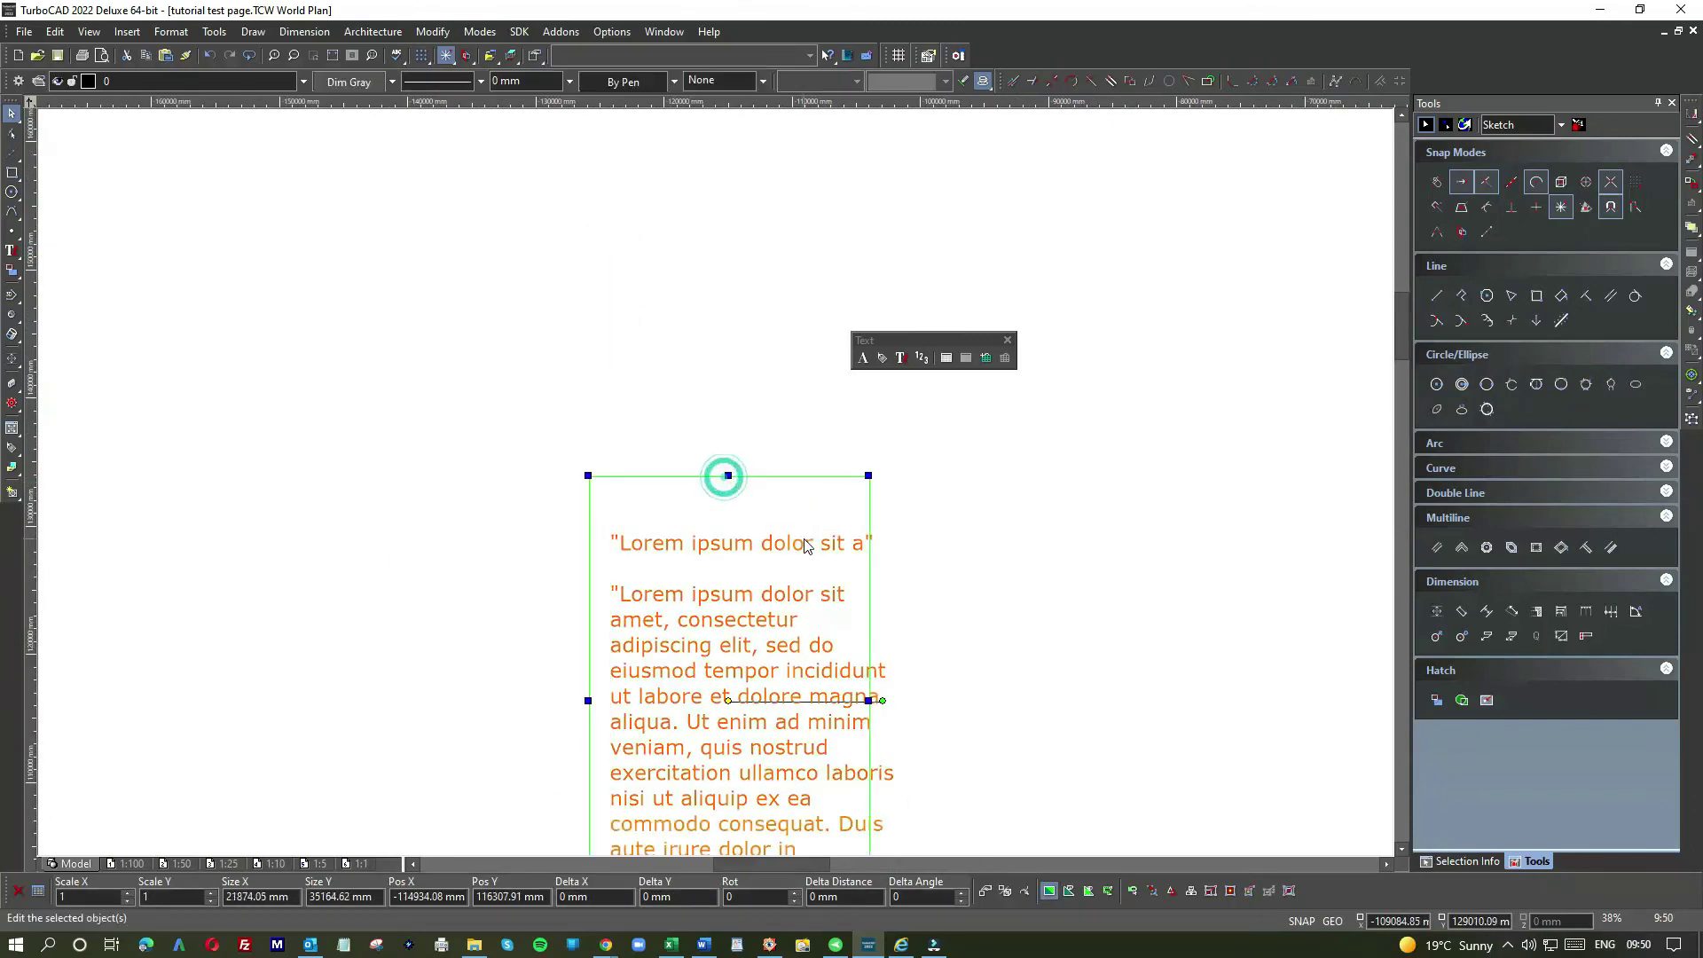
scroll(725, 543, down, 1)
drag(750, 563, 797, 577)
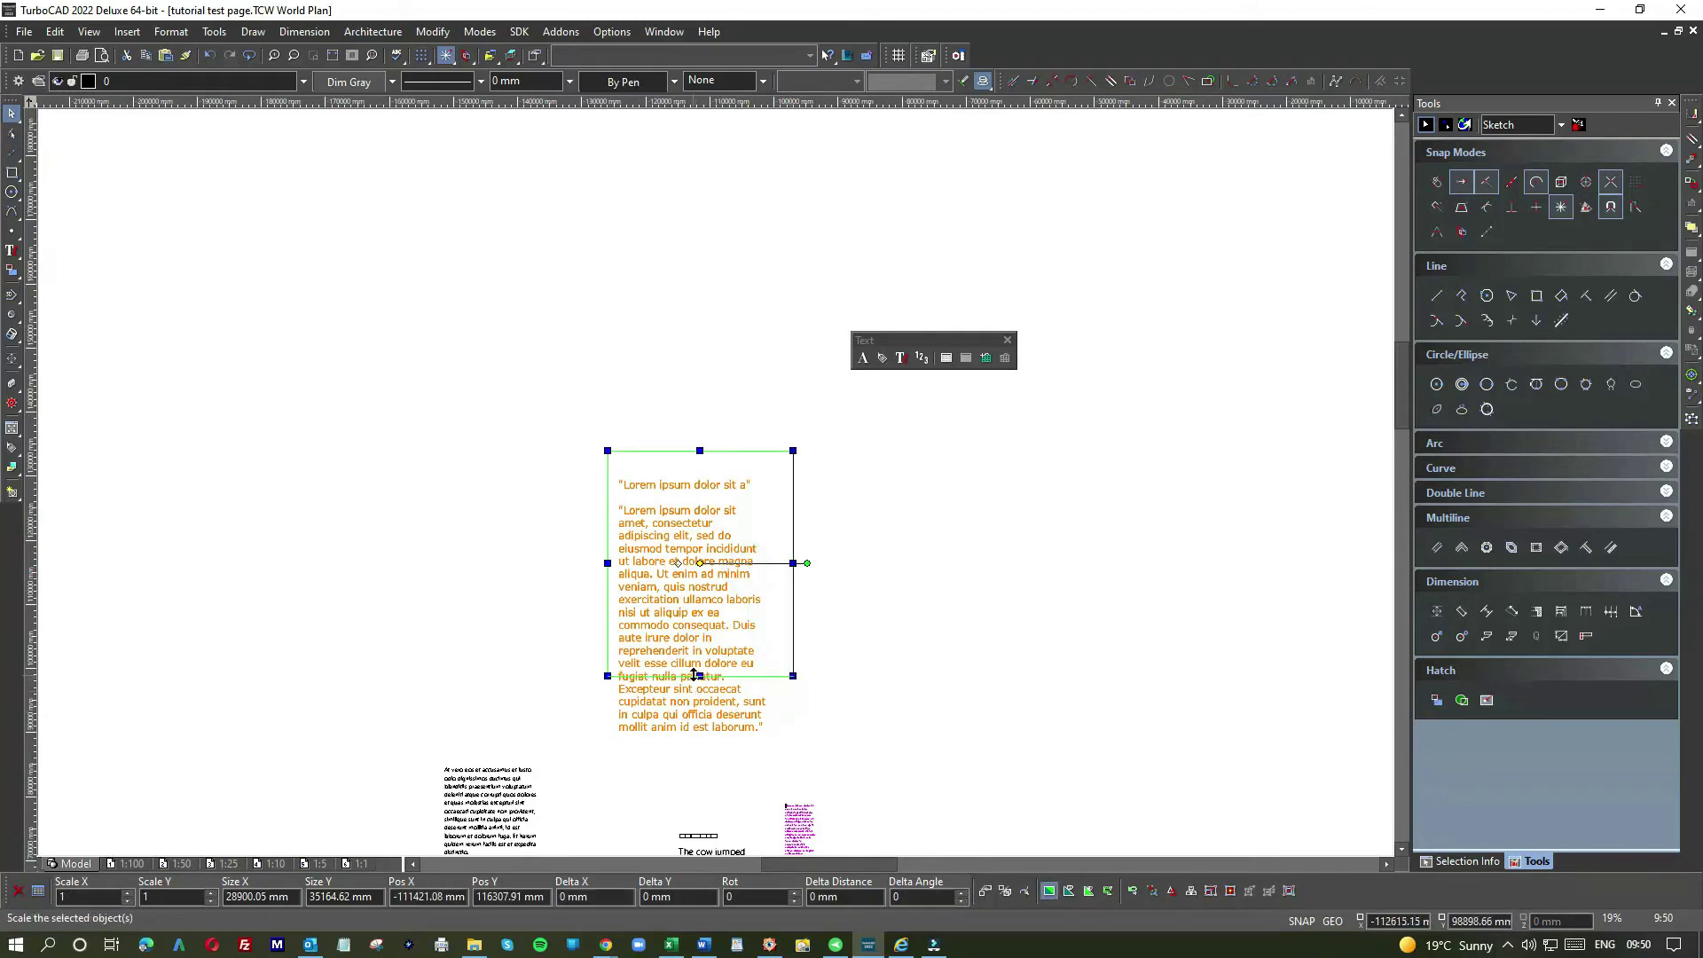
drag(695, 677, 693, 761)
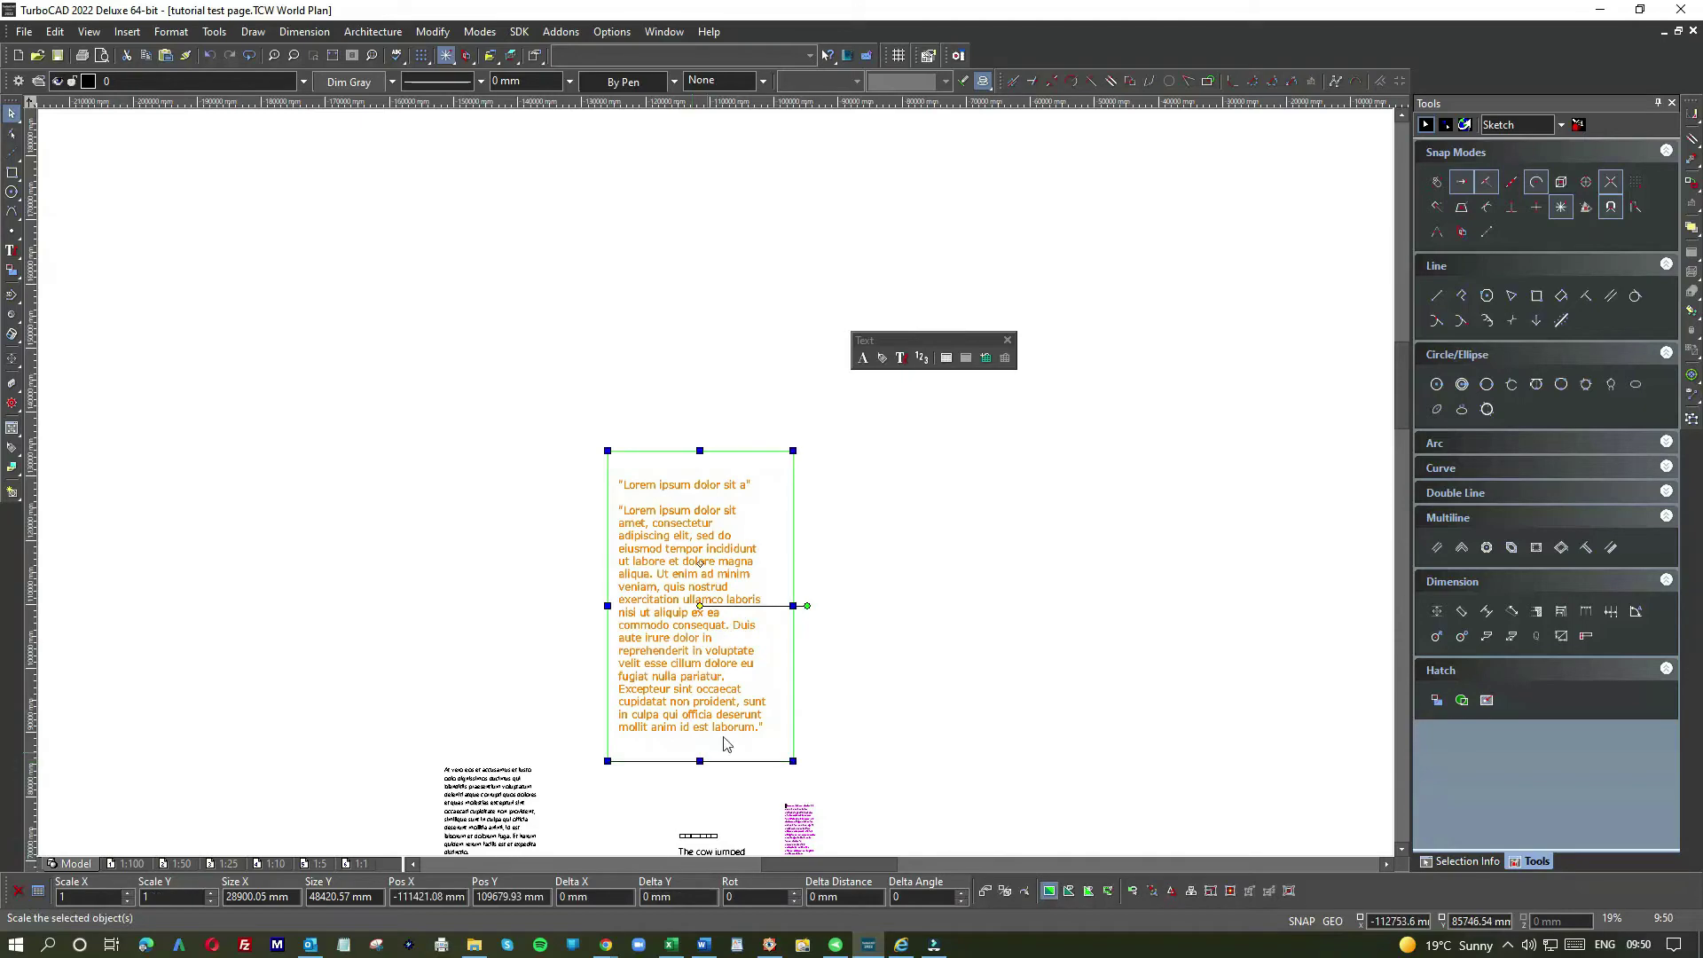
click(935, 583)
drag(718, 551, 724, 551)
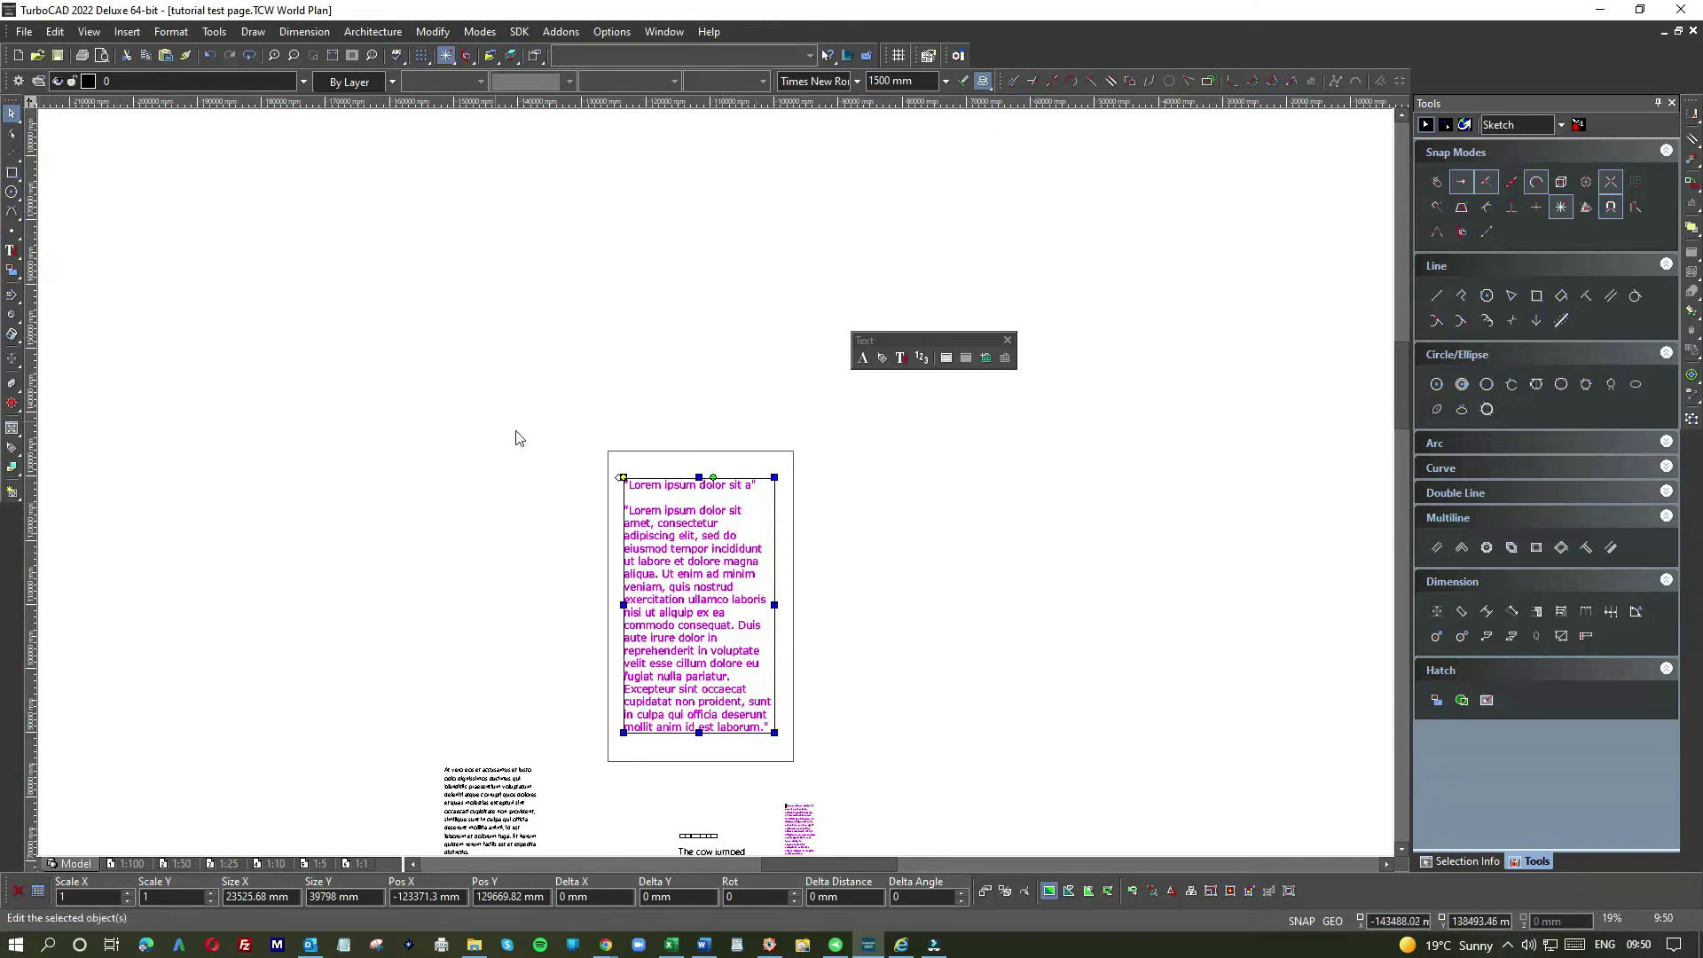
Open the orange Lorem ipsum block with Edit Text to show its Text Editor properties
click(12, 251)
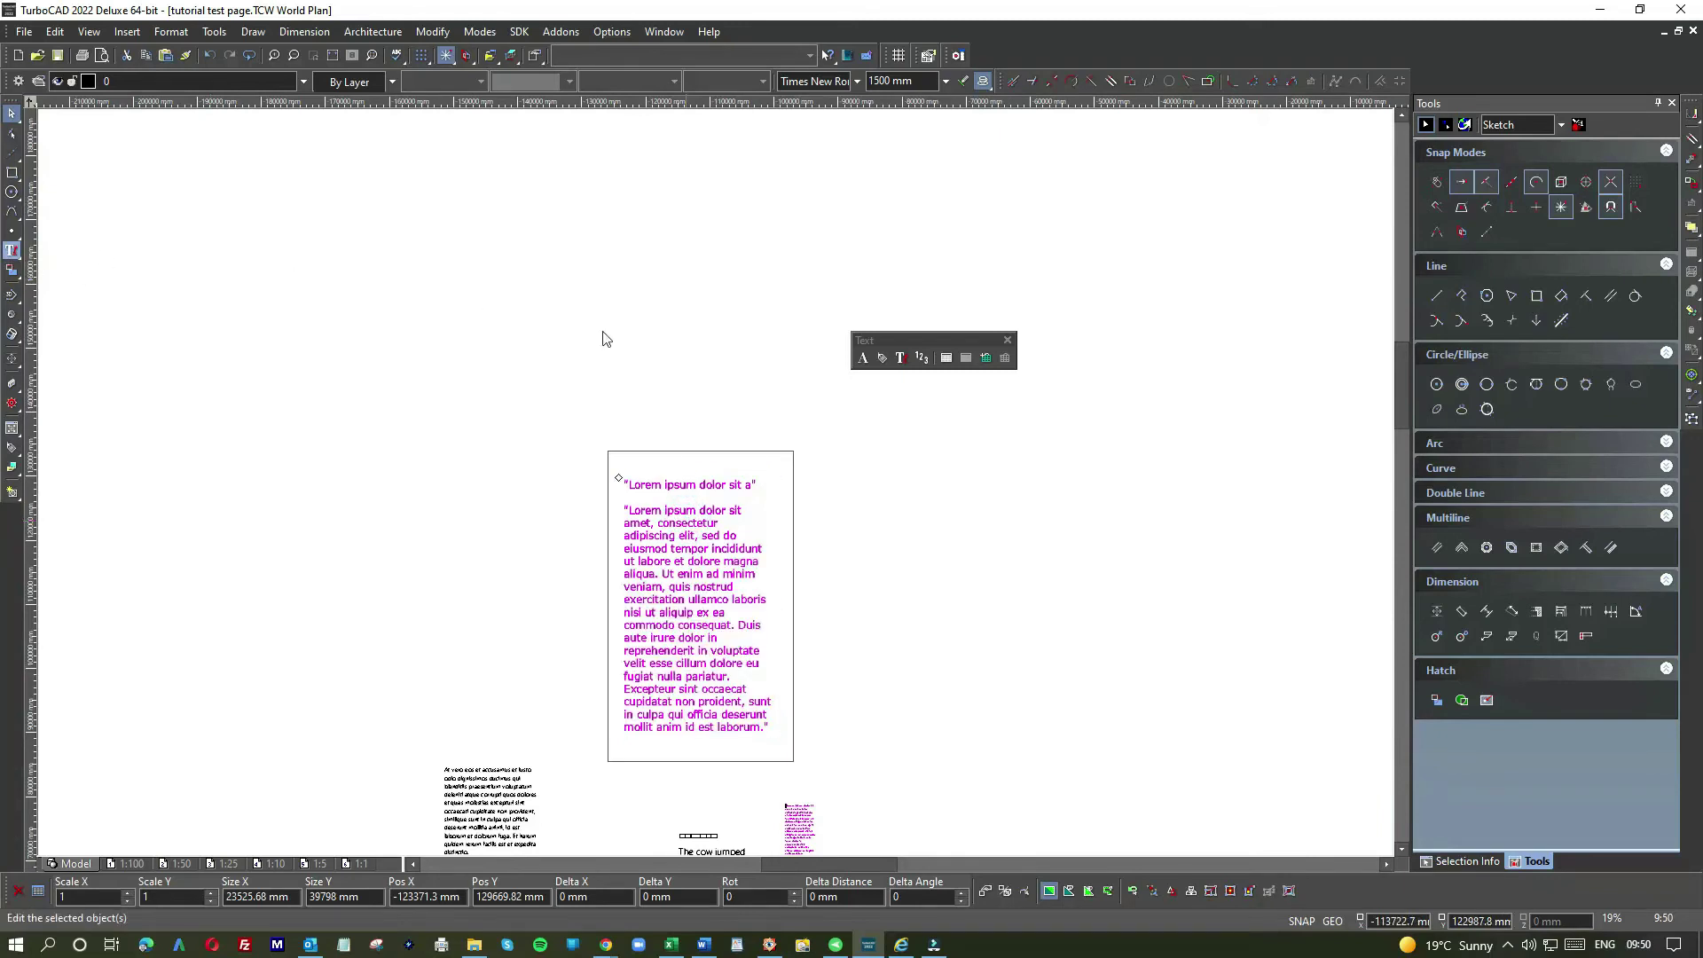
click(900, 357)
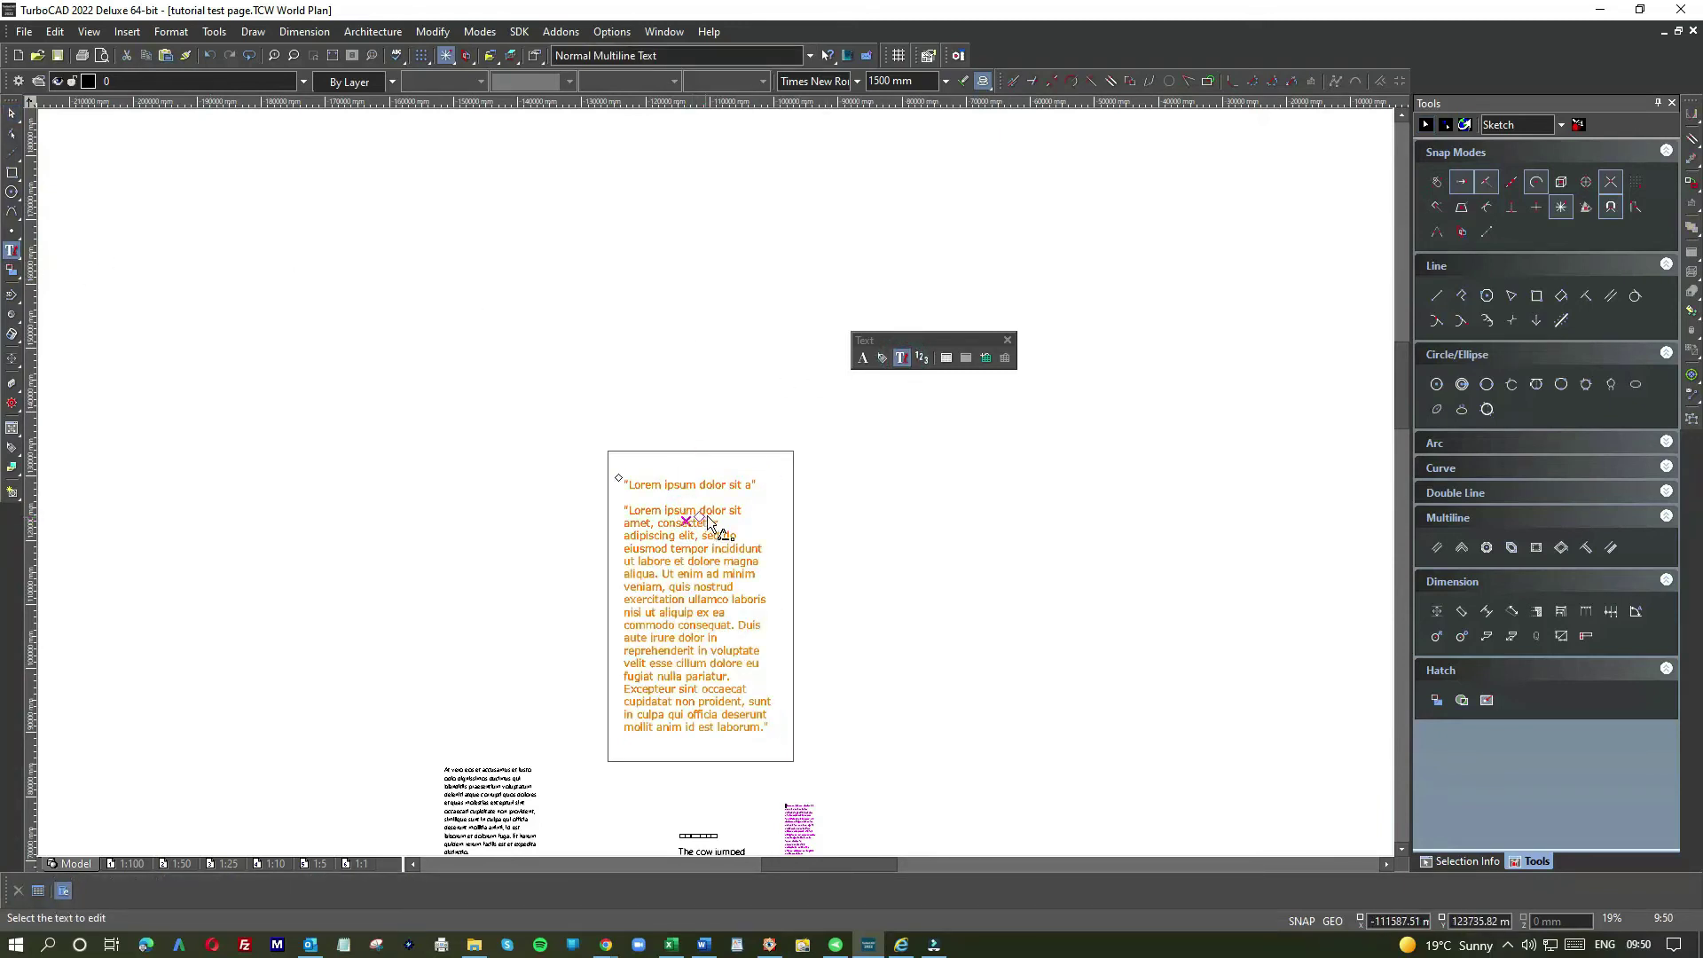
click(768, 729)
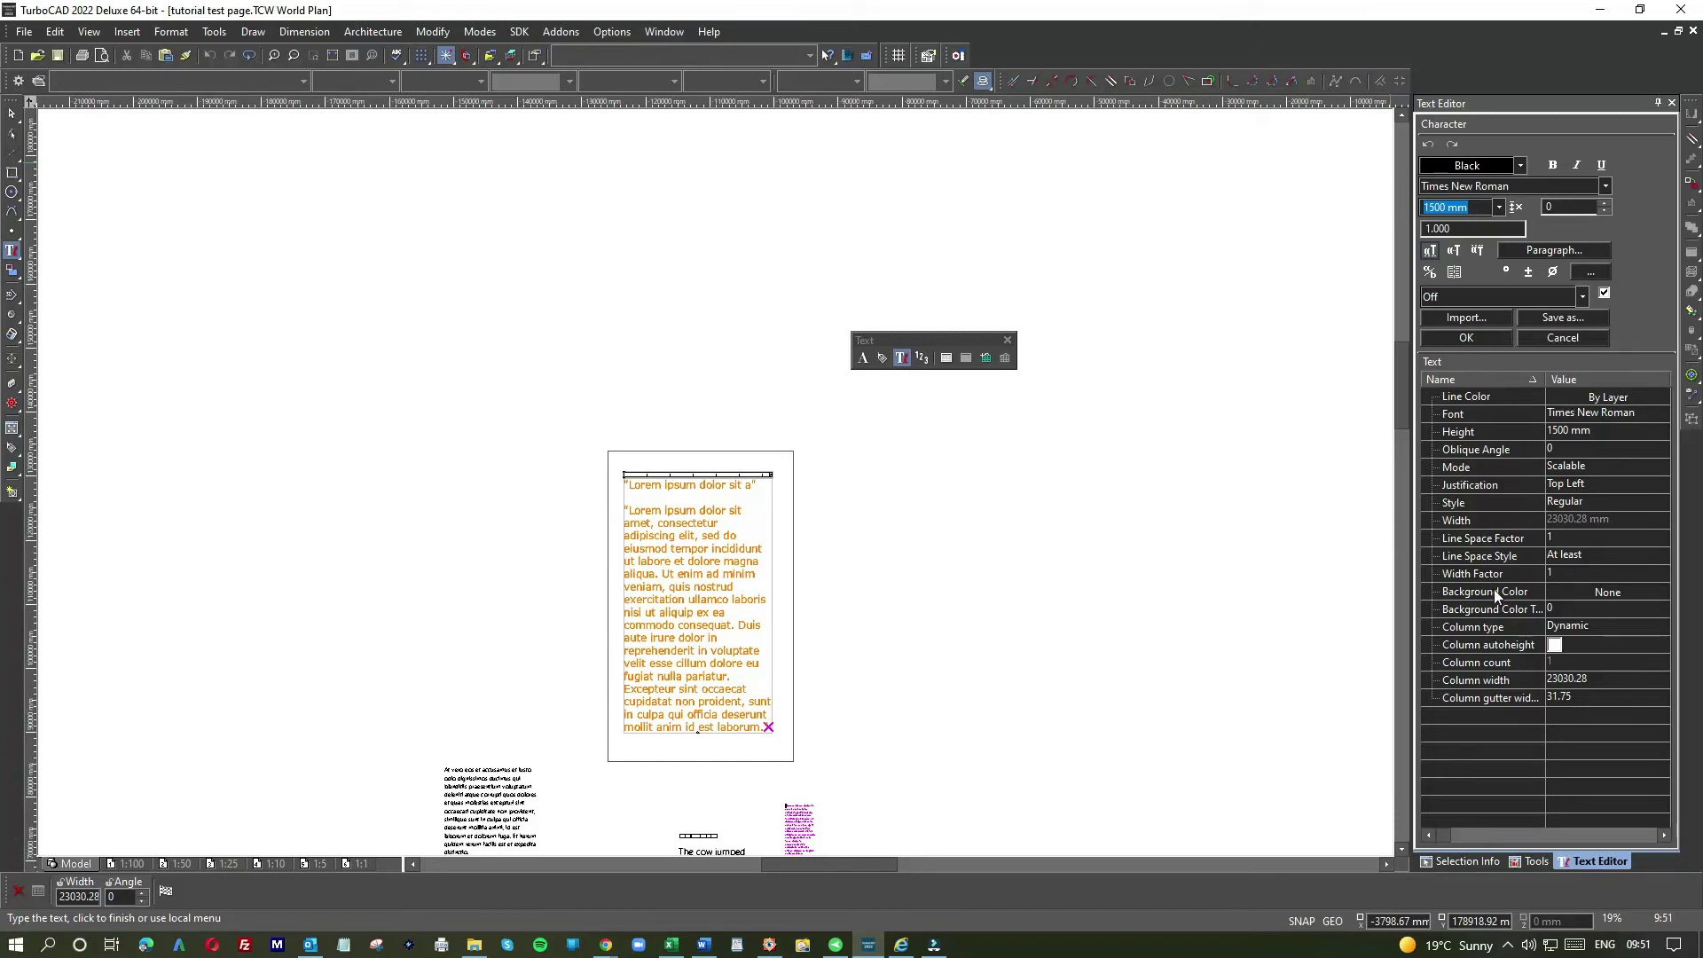
Set the text block's background colour to light cyan (210,243,243)
click(1619, 589)
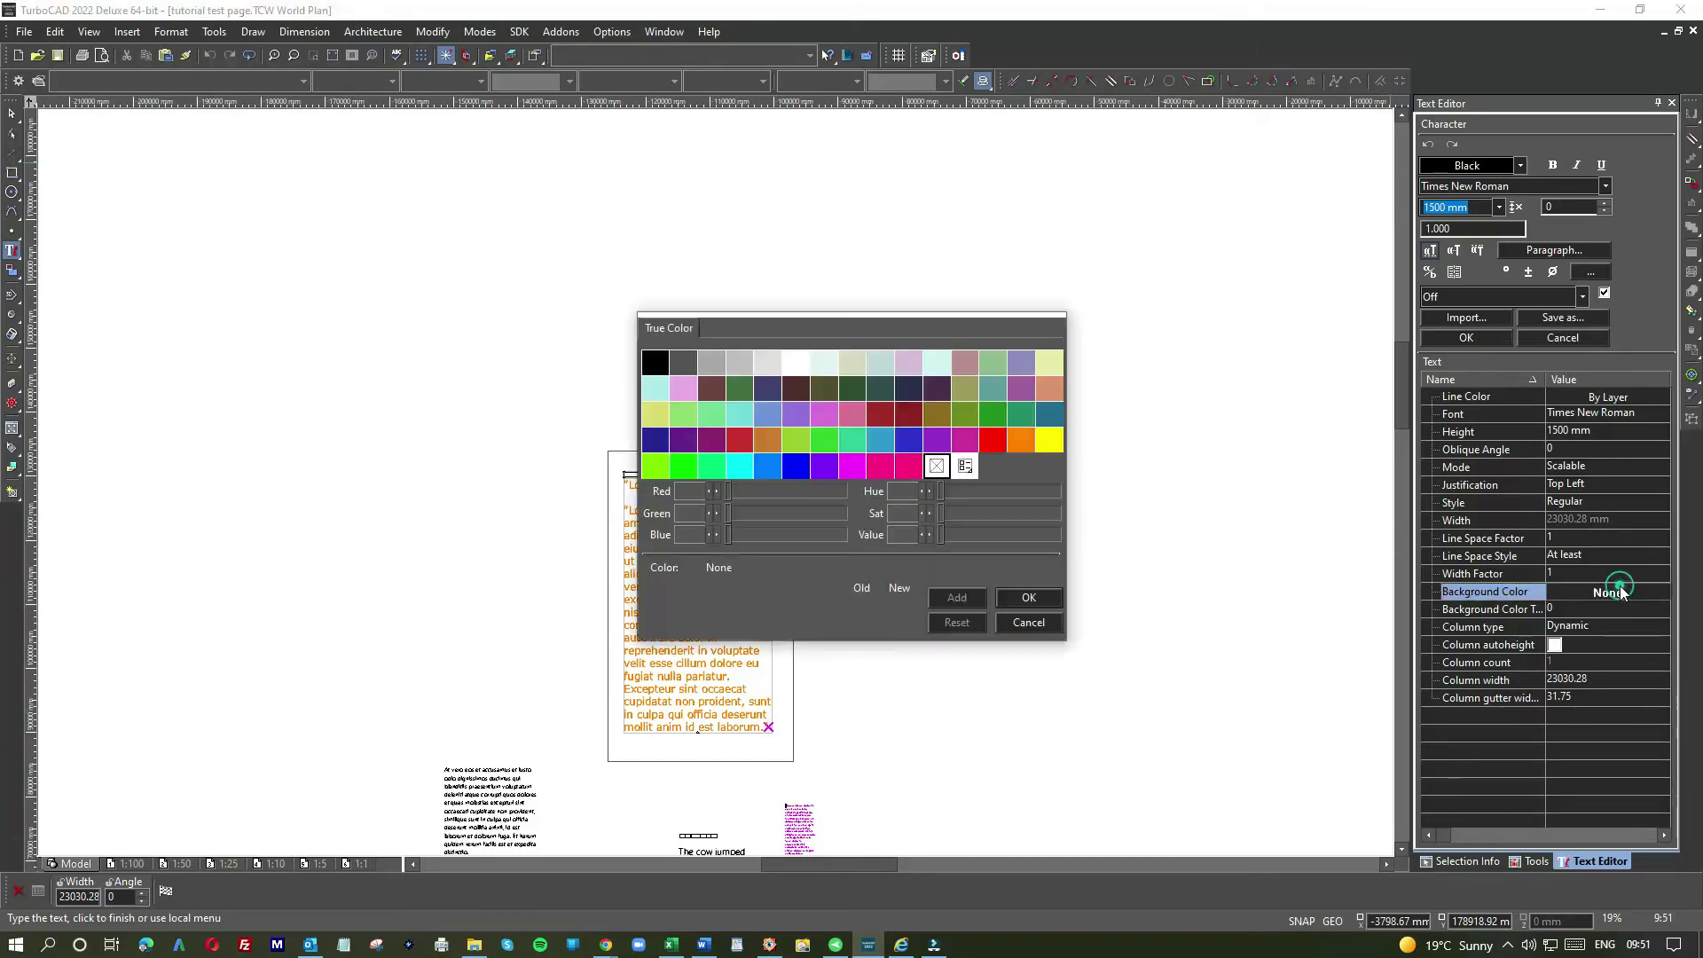
double_click(804, 470)
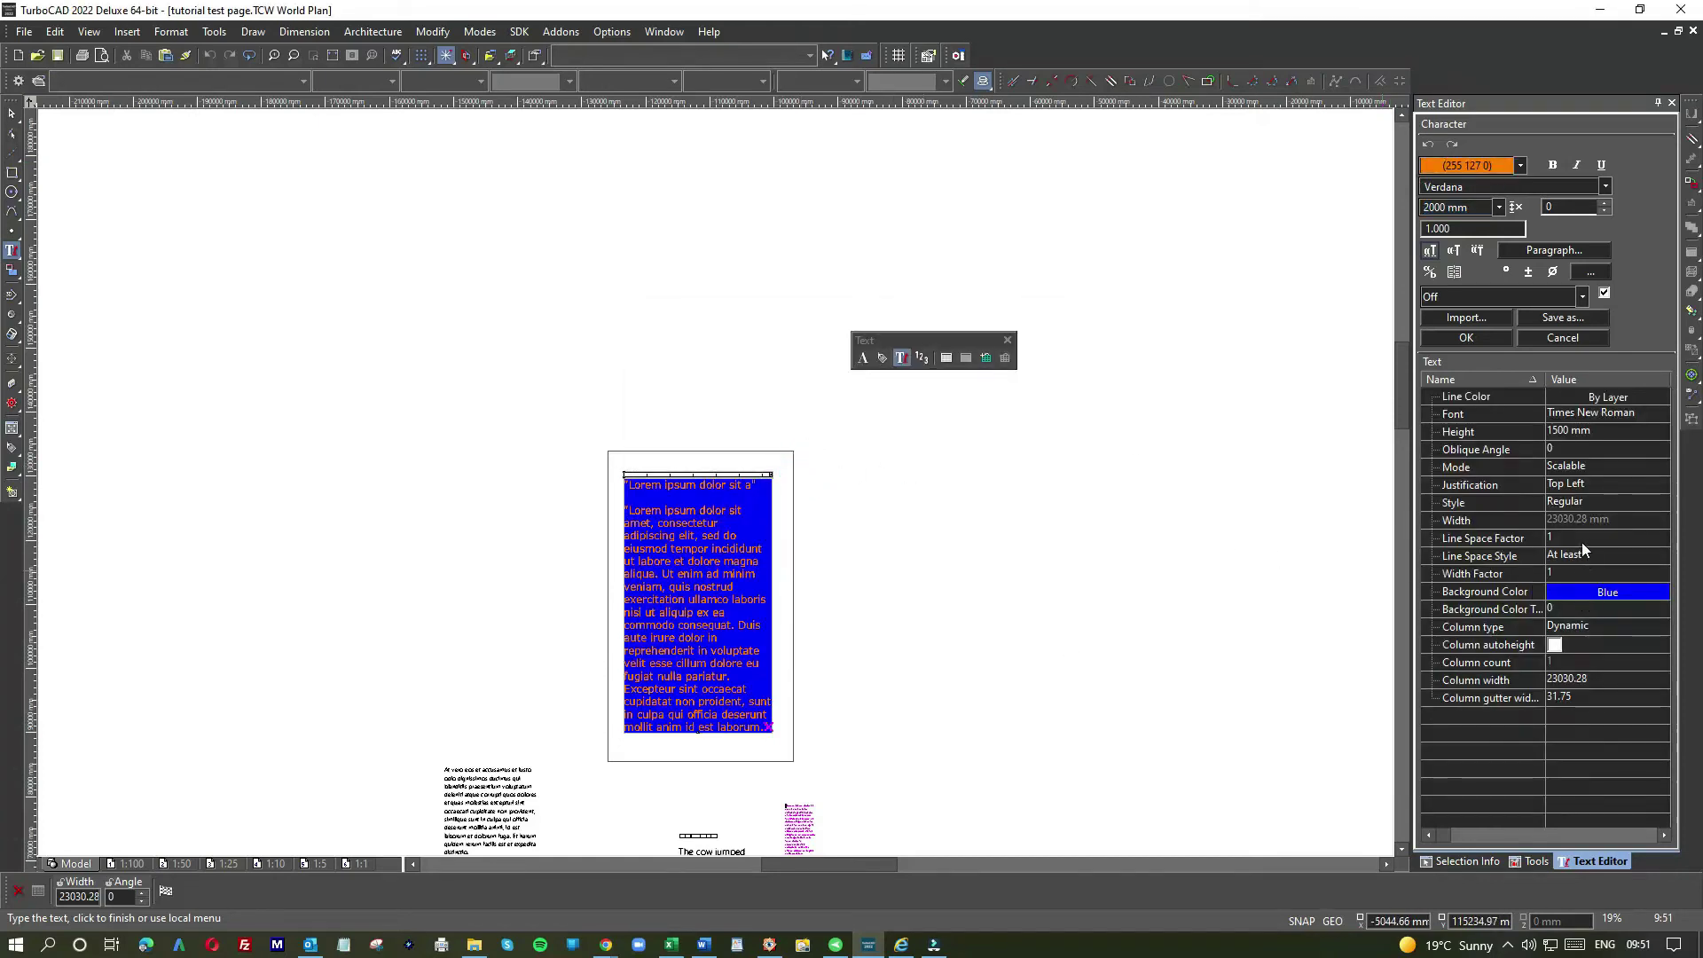
click(1589, 592)
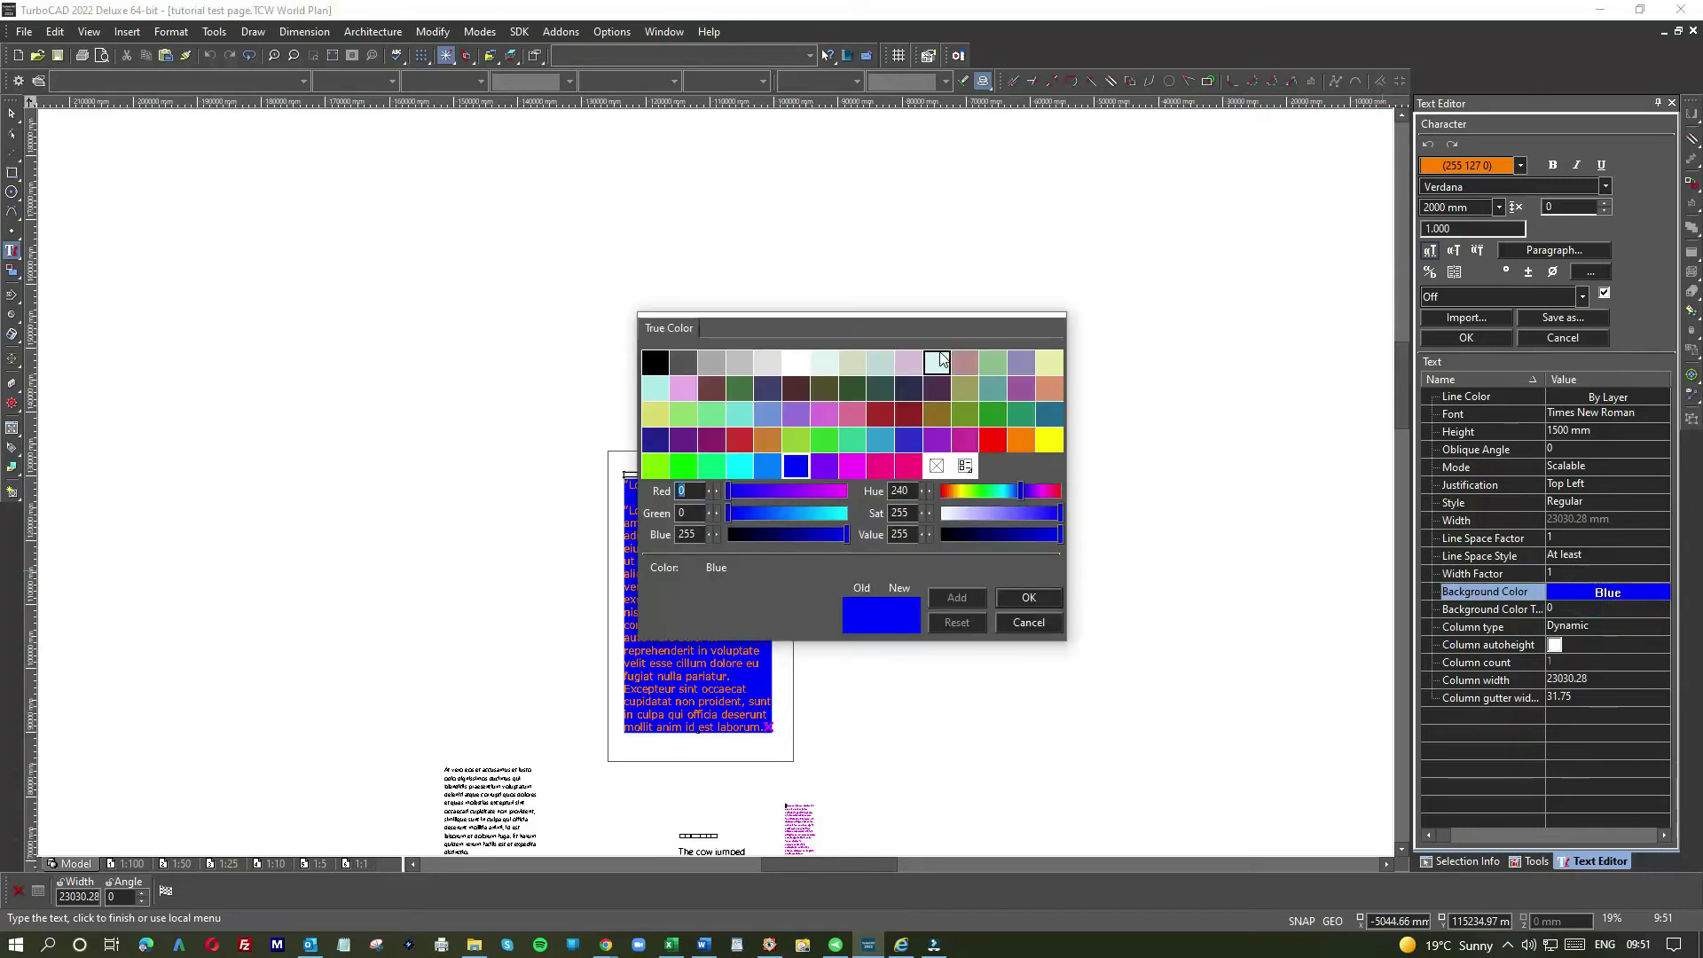
double_click(941, 359)
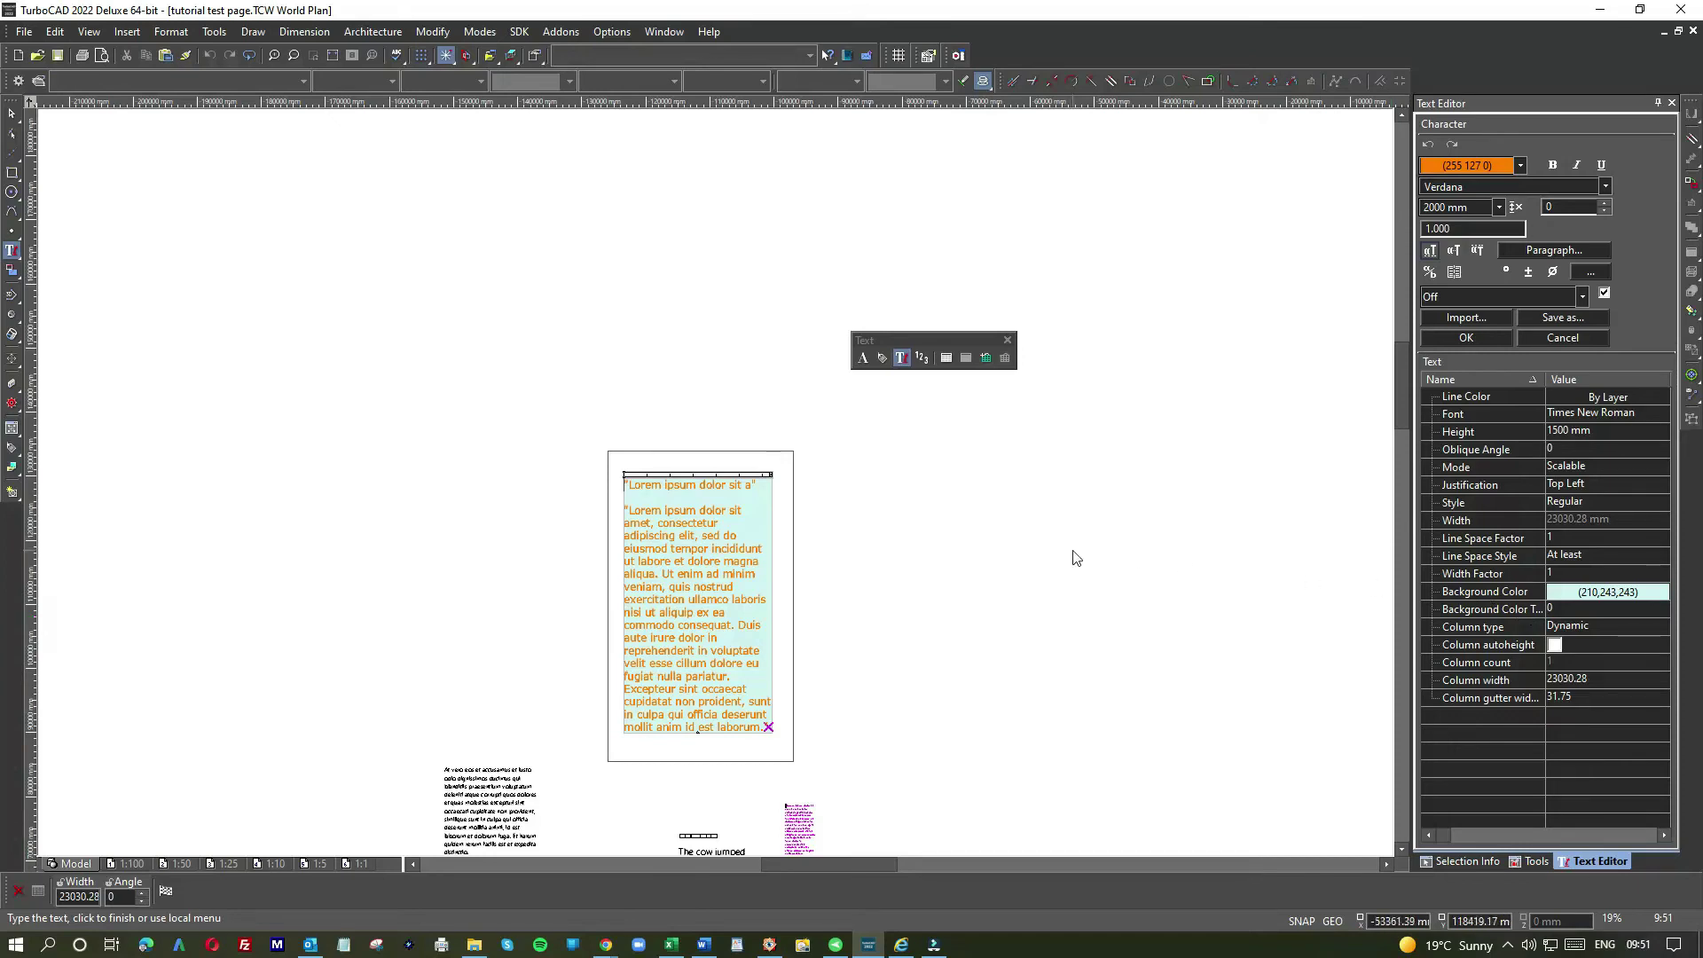
click(1520, 165)
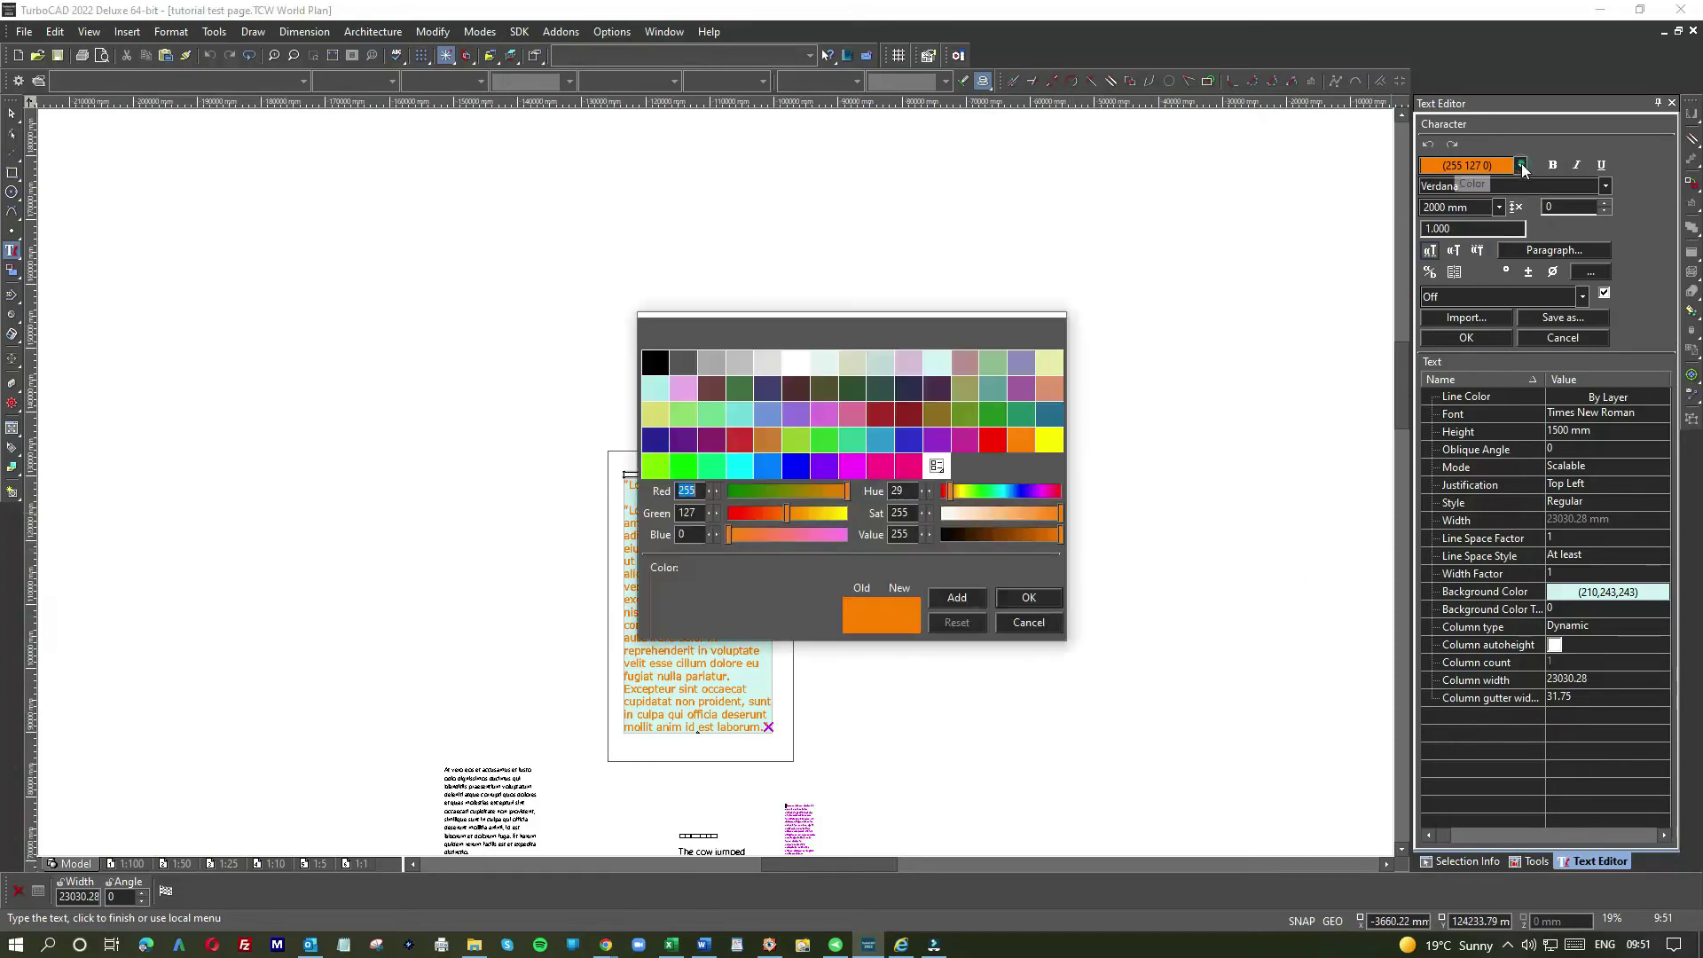
Select all the Lorem ipsum text and change its colour from orange to black
click(794, 364)
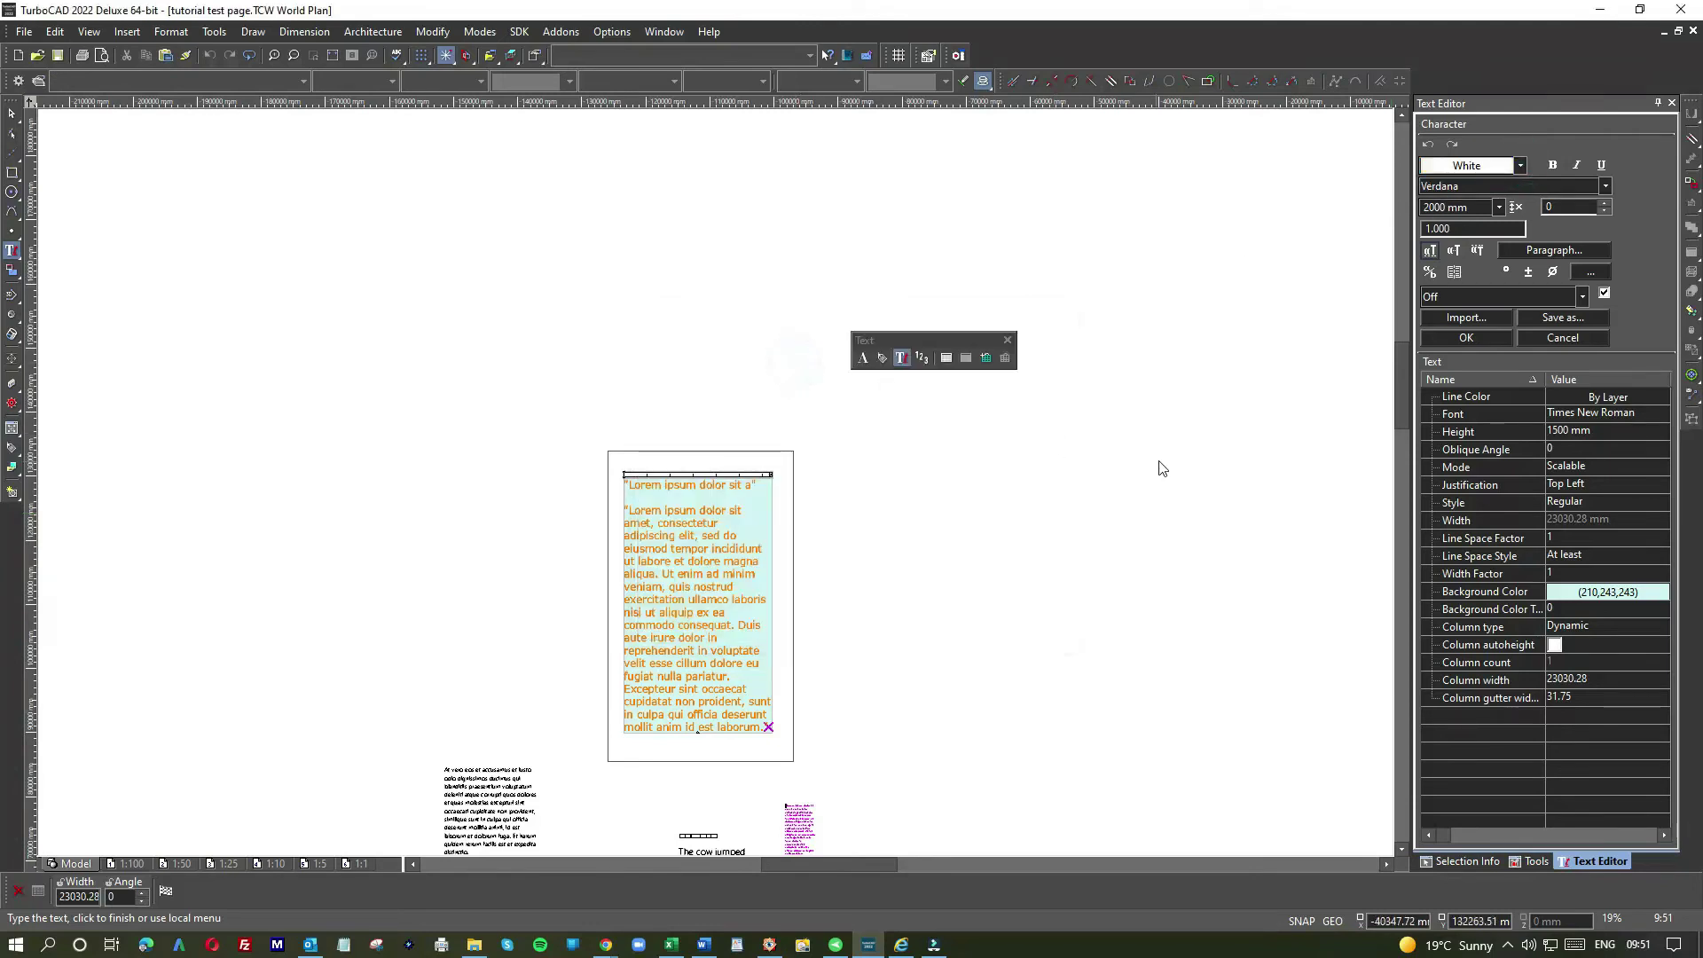
click(760, 729)
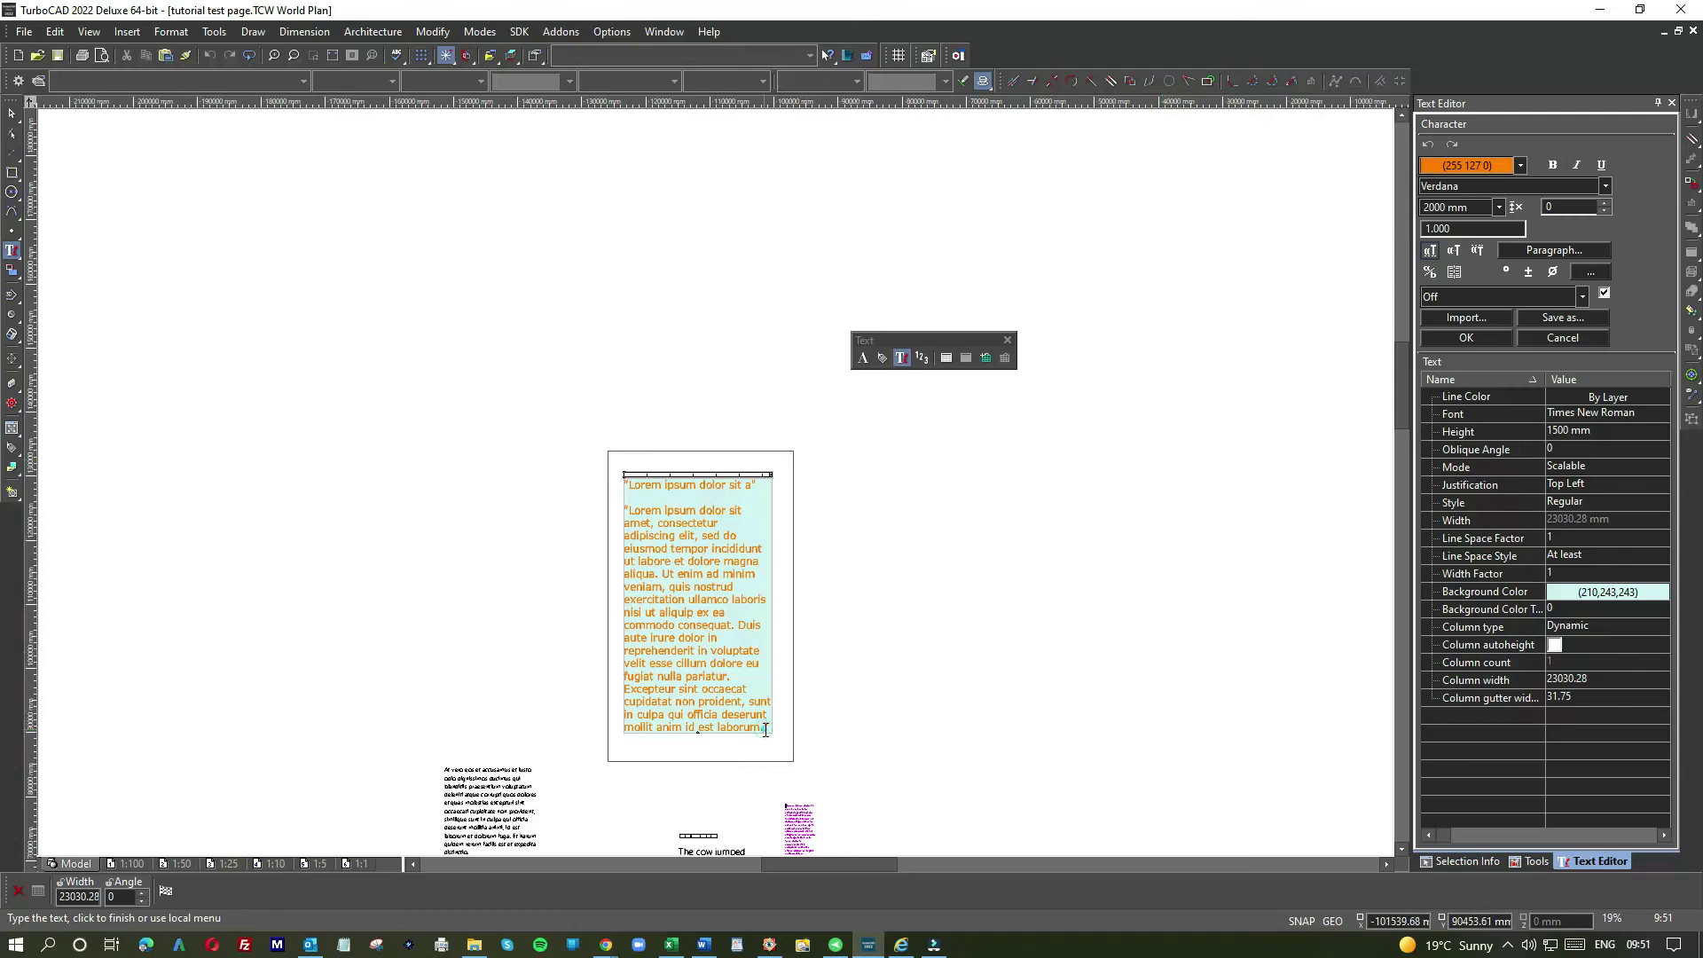
drag(760, 729, 630, 689)
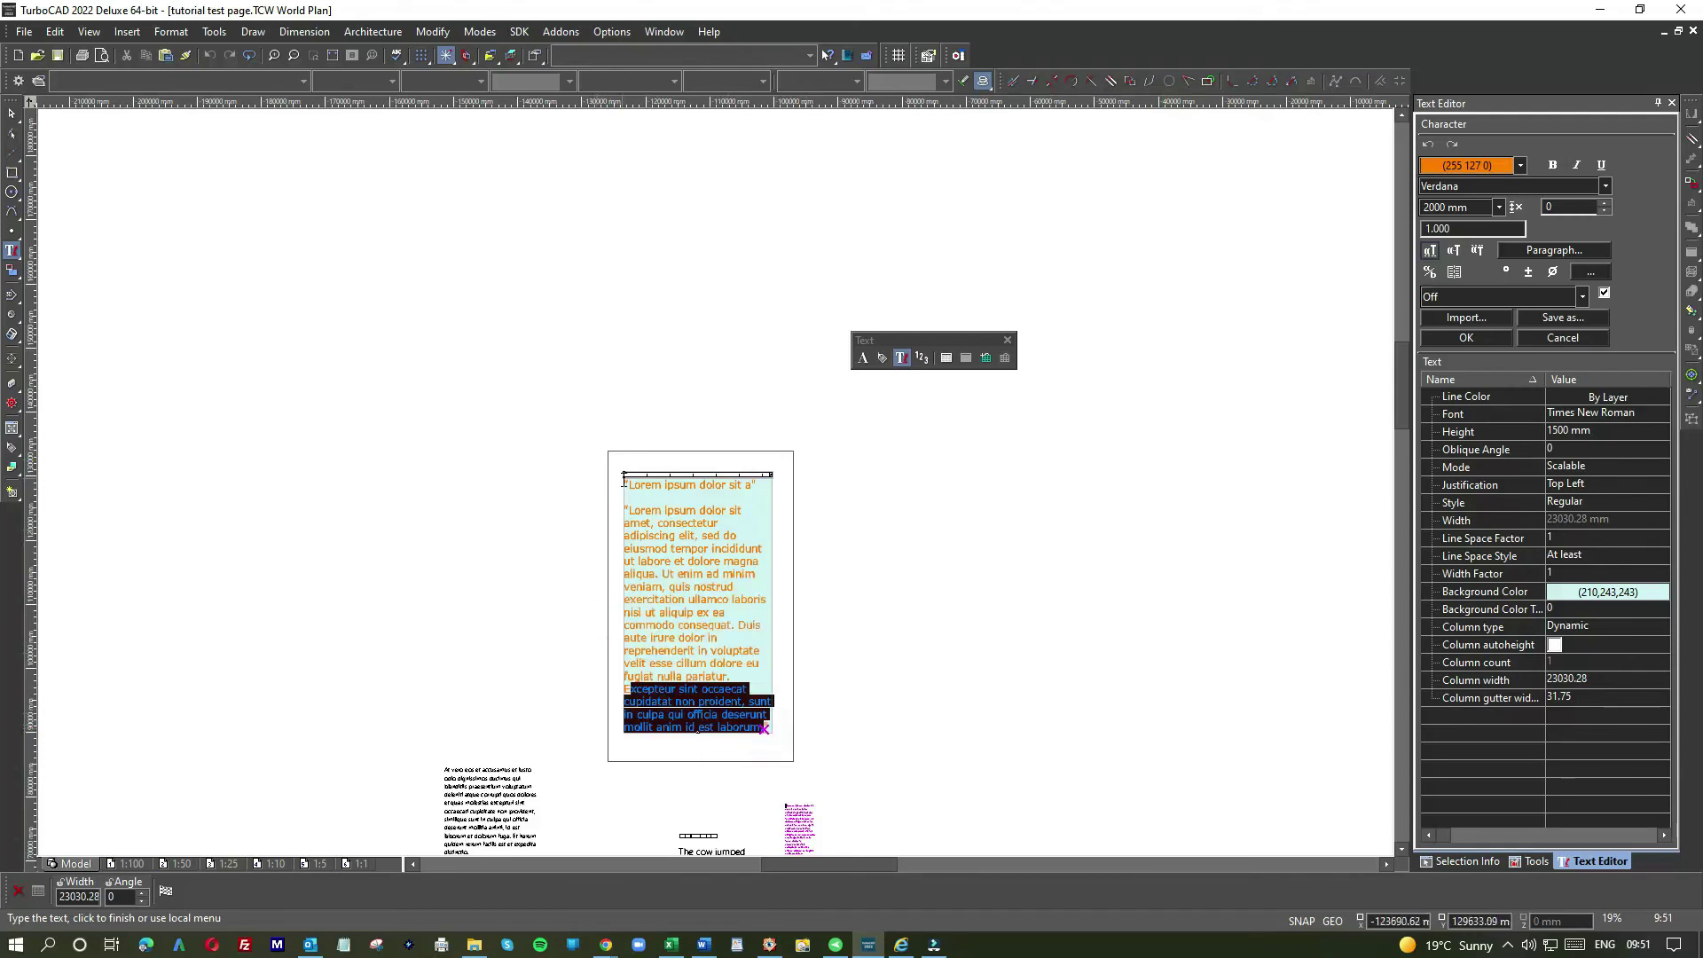
shift+click(625, 485)
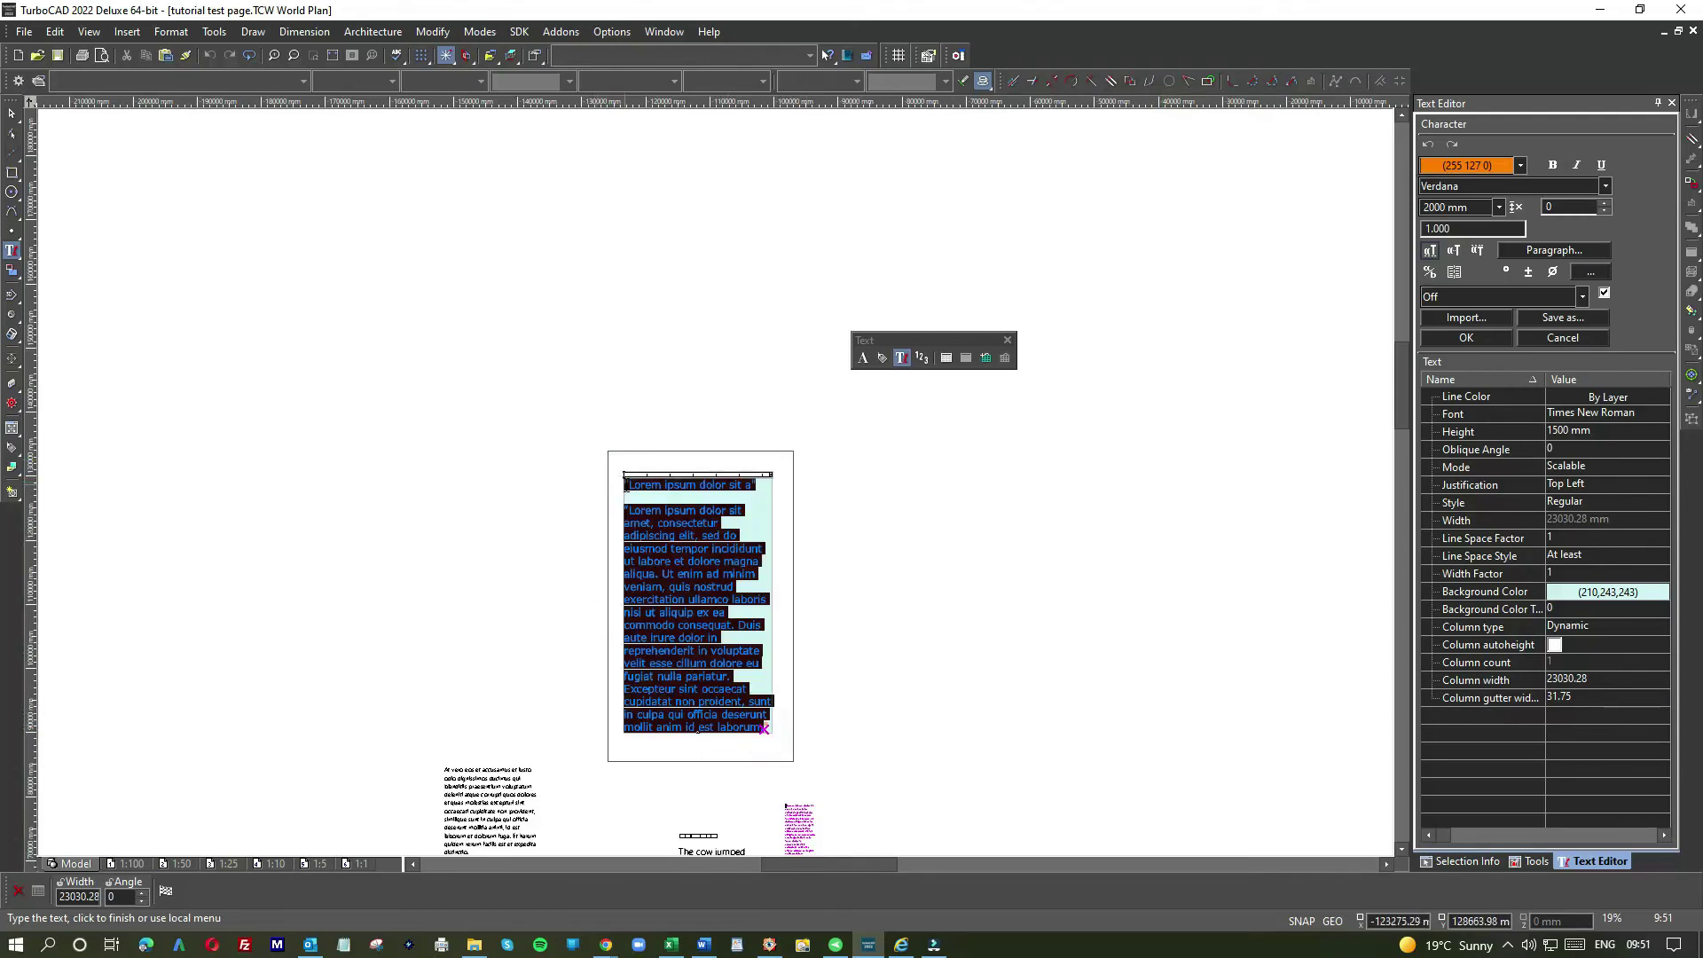
click(1520, 166)
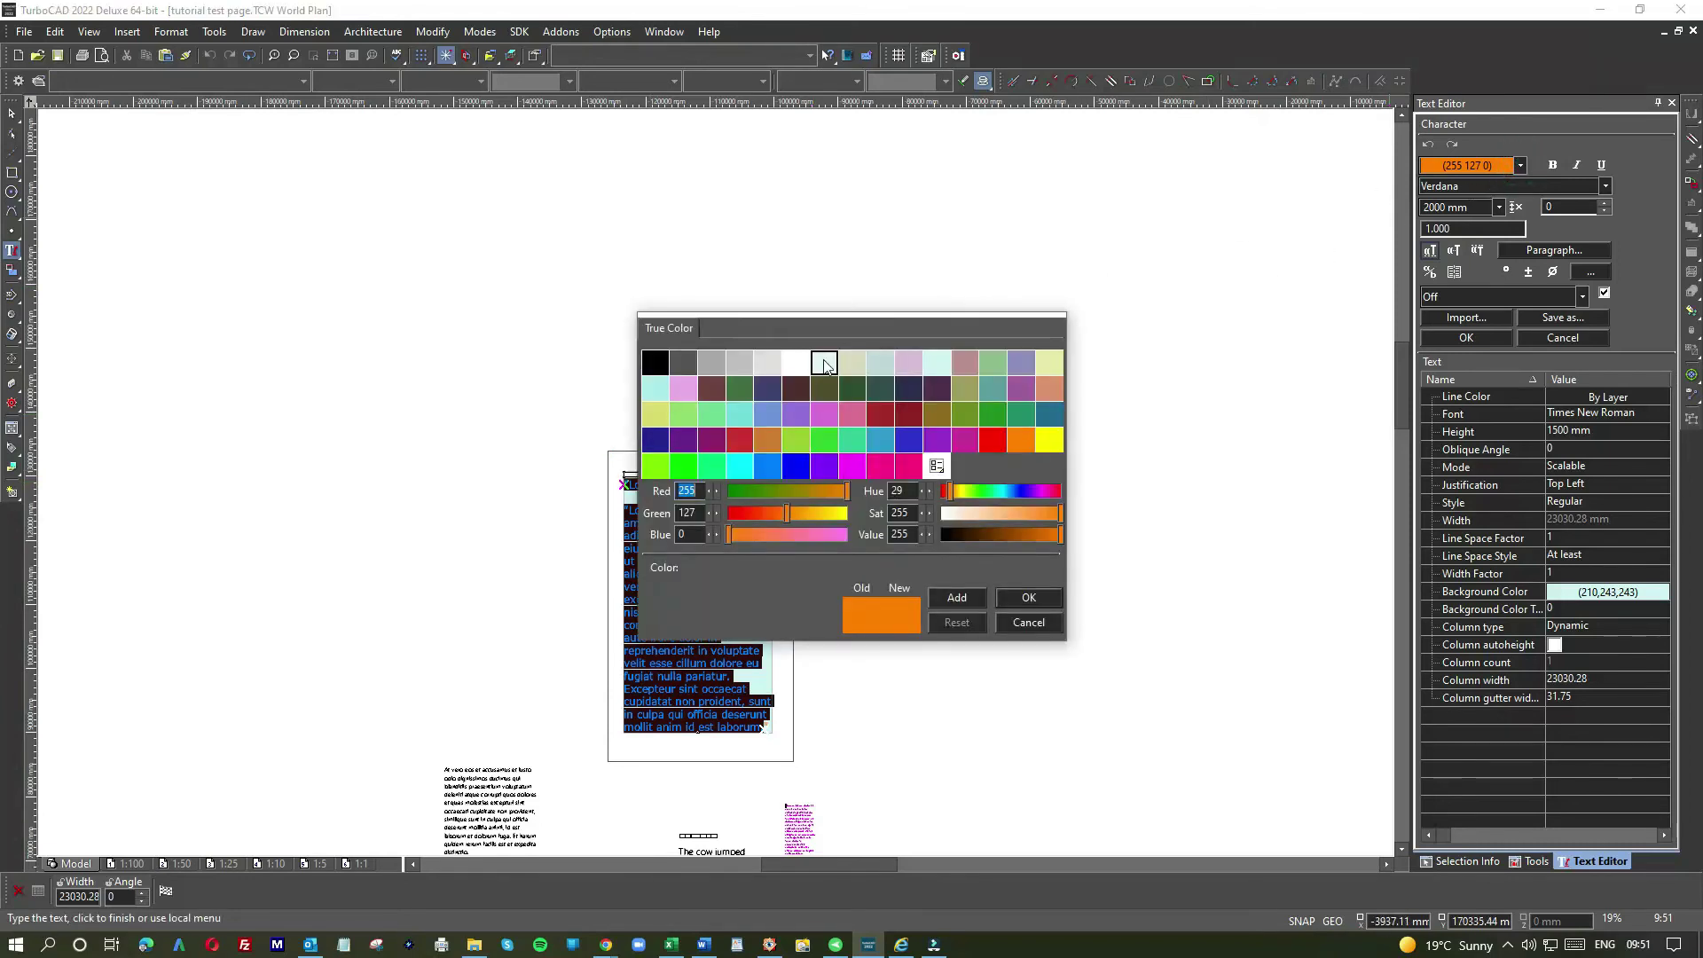
double_click(656, 364)
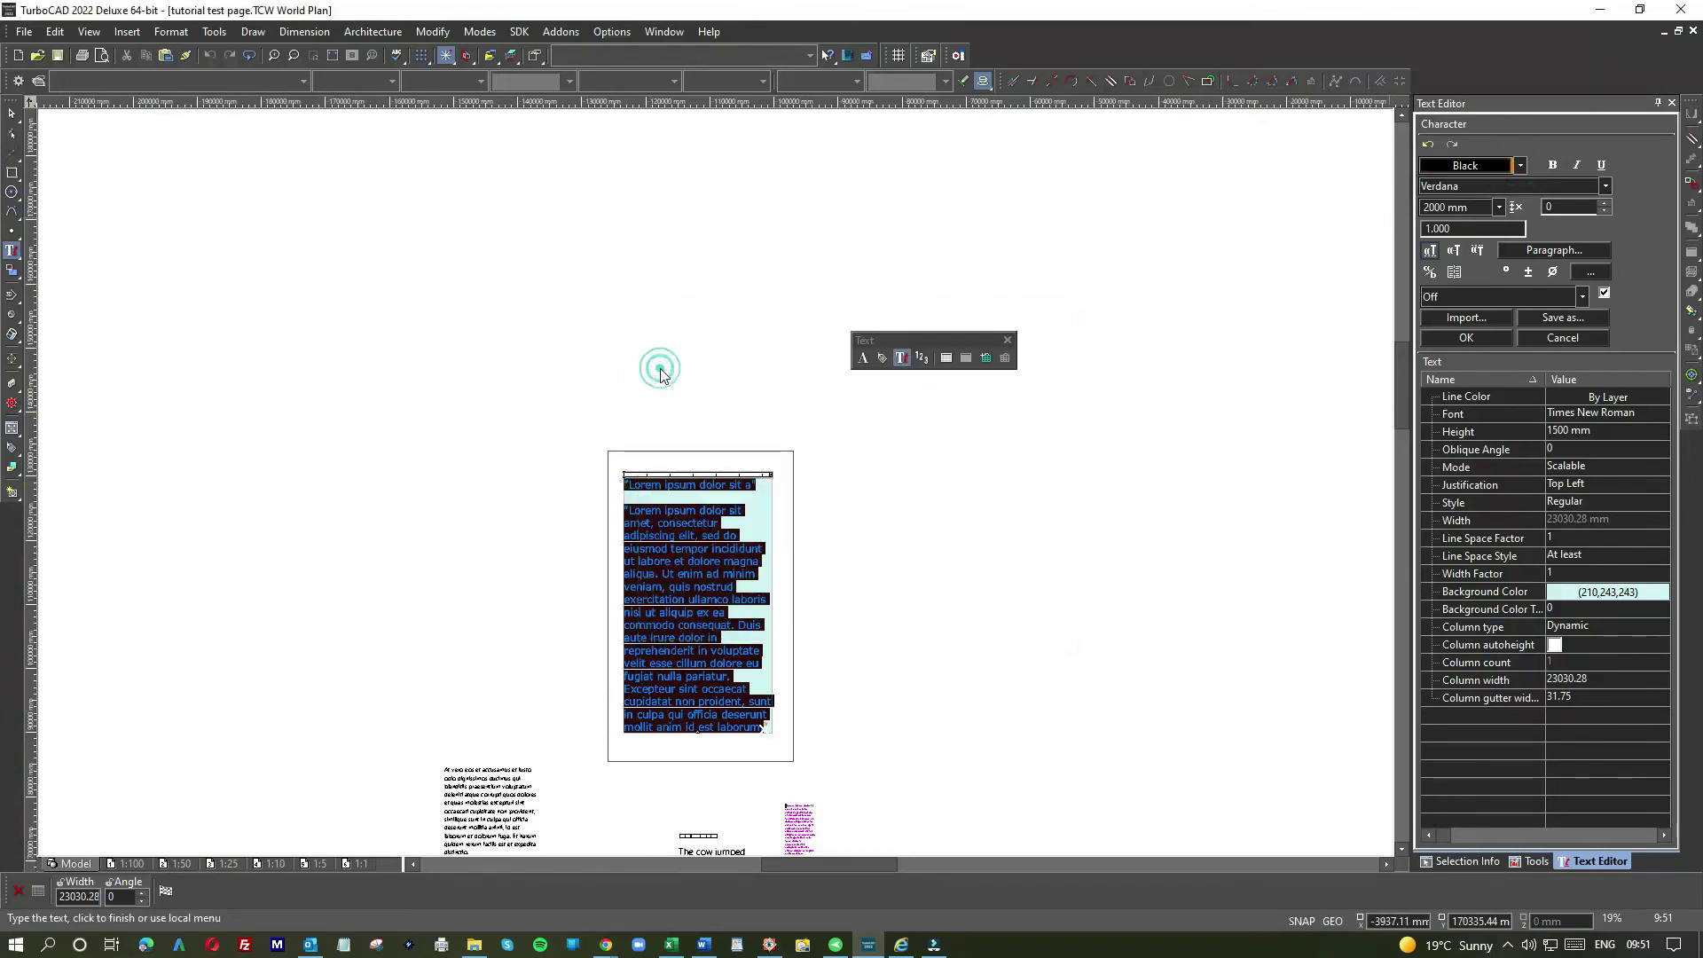
click(992, 526)
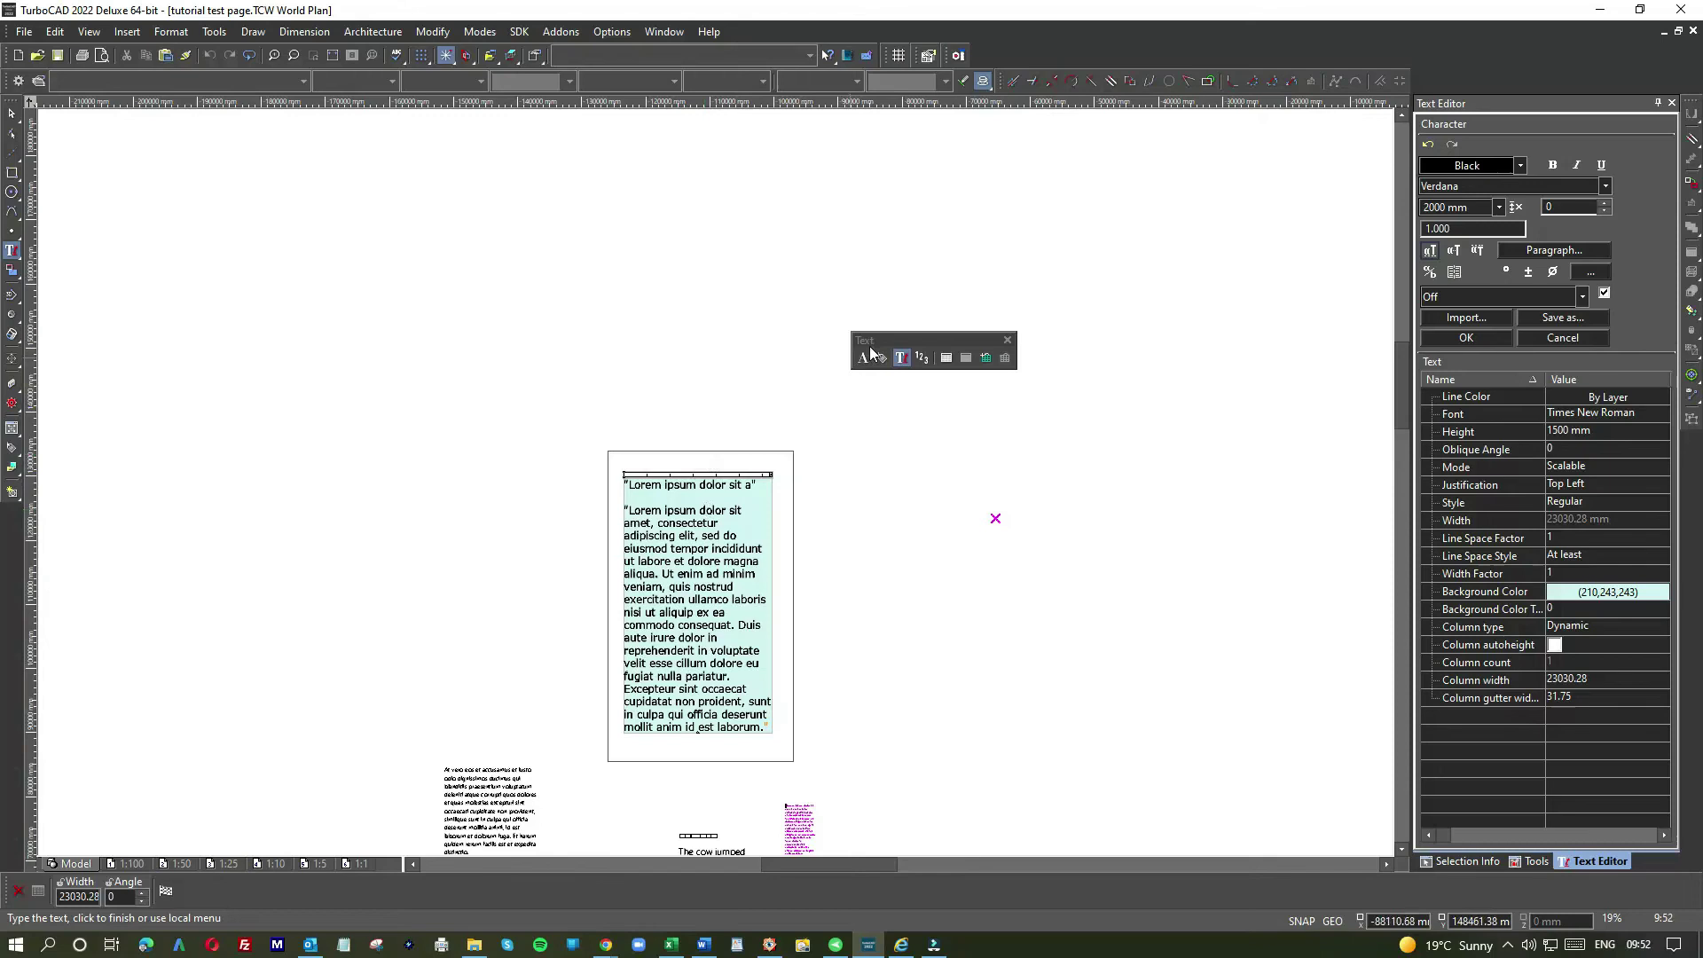
Finish entering the cyan lorem ipsum multi-text block
click(901, 359)
right_click(828, 477)
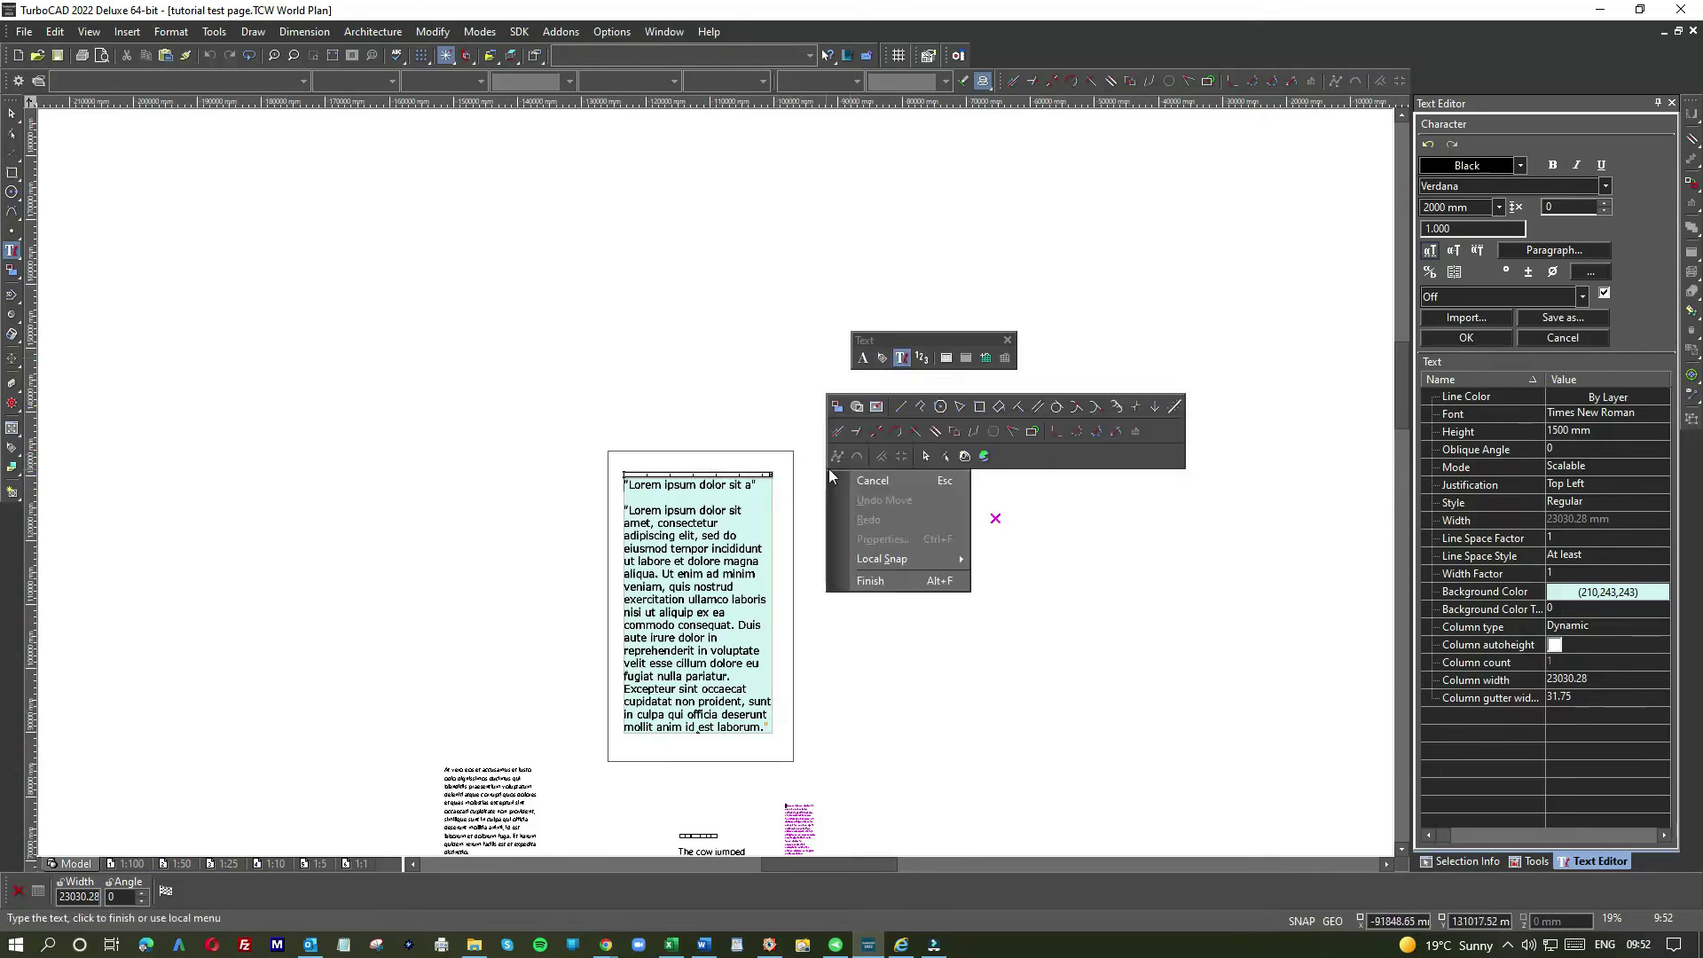
click(926, 466)
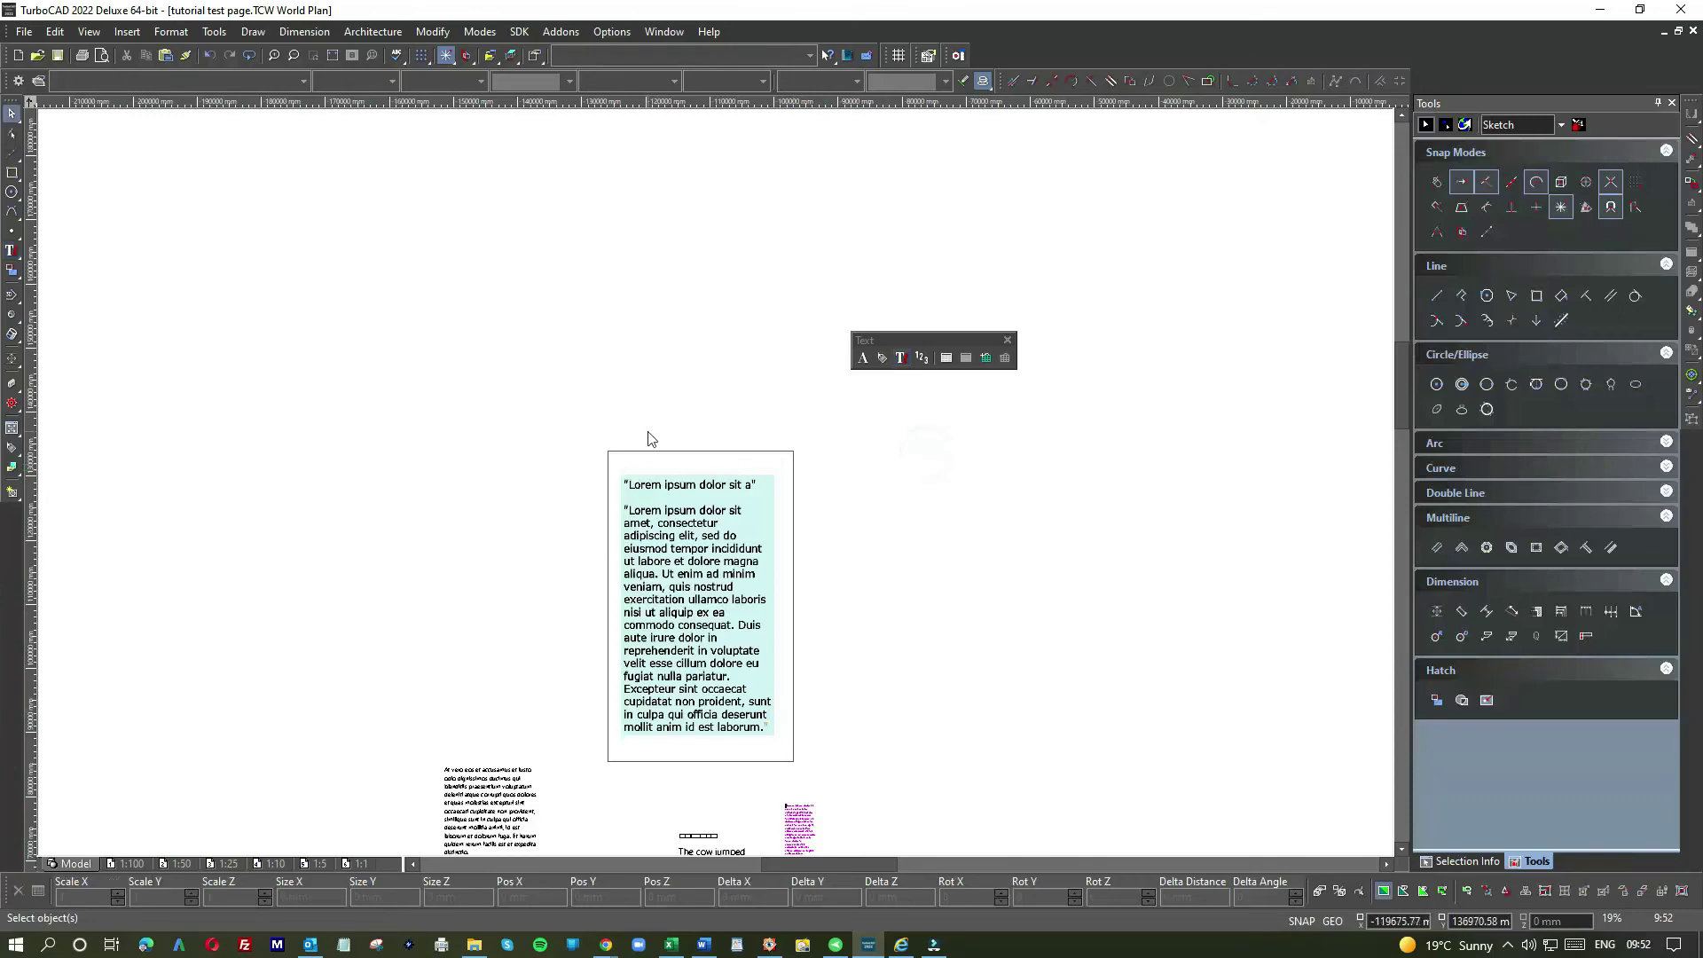
Move the cyan text block to the upper left, then briefly reopen it for editing and close it
click(704, 555)
drag(638, 517, 353, 310)
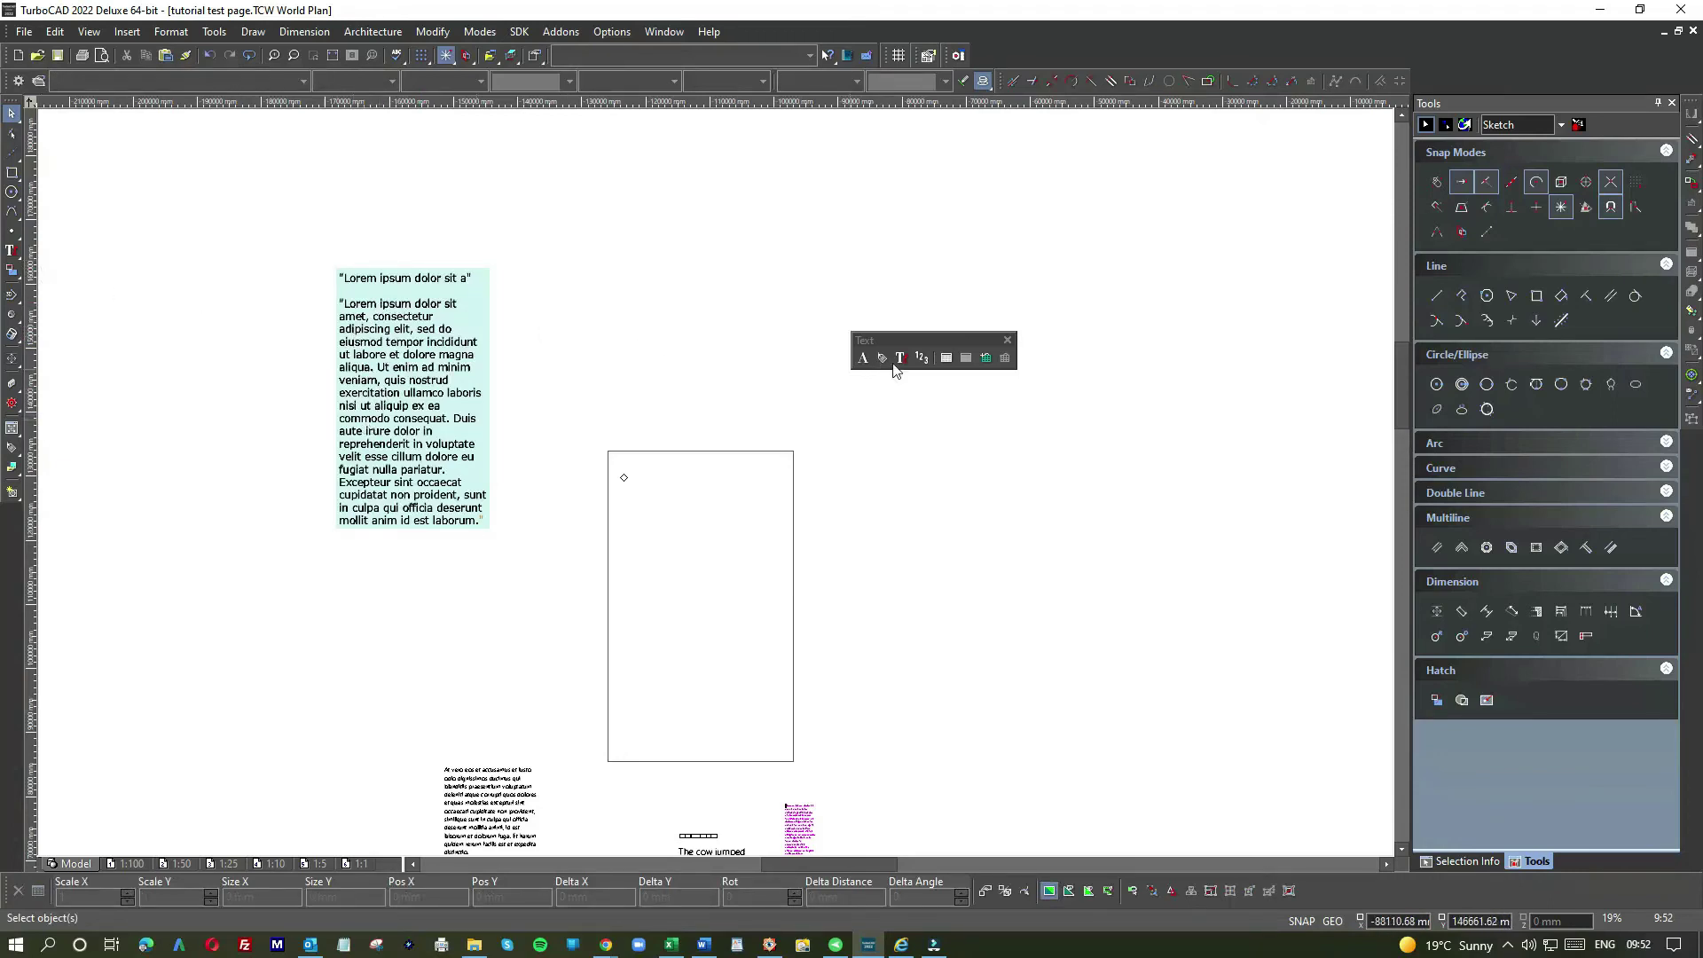
click(902, 359)
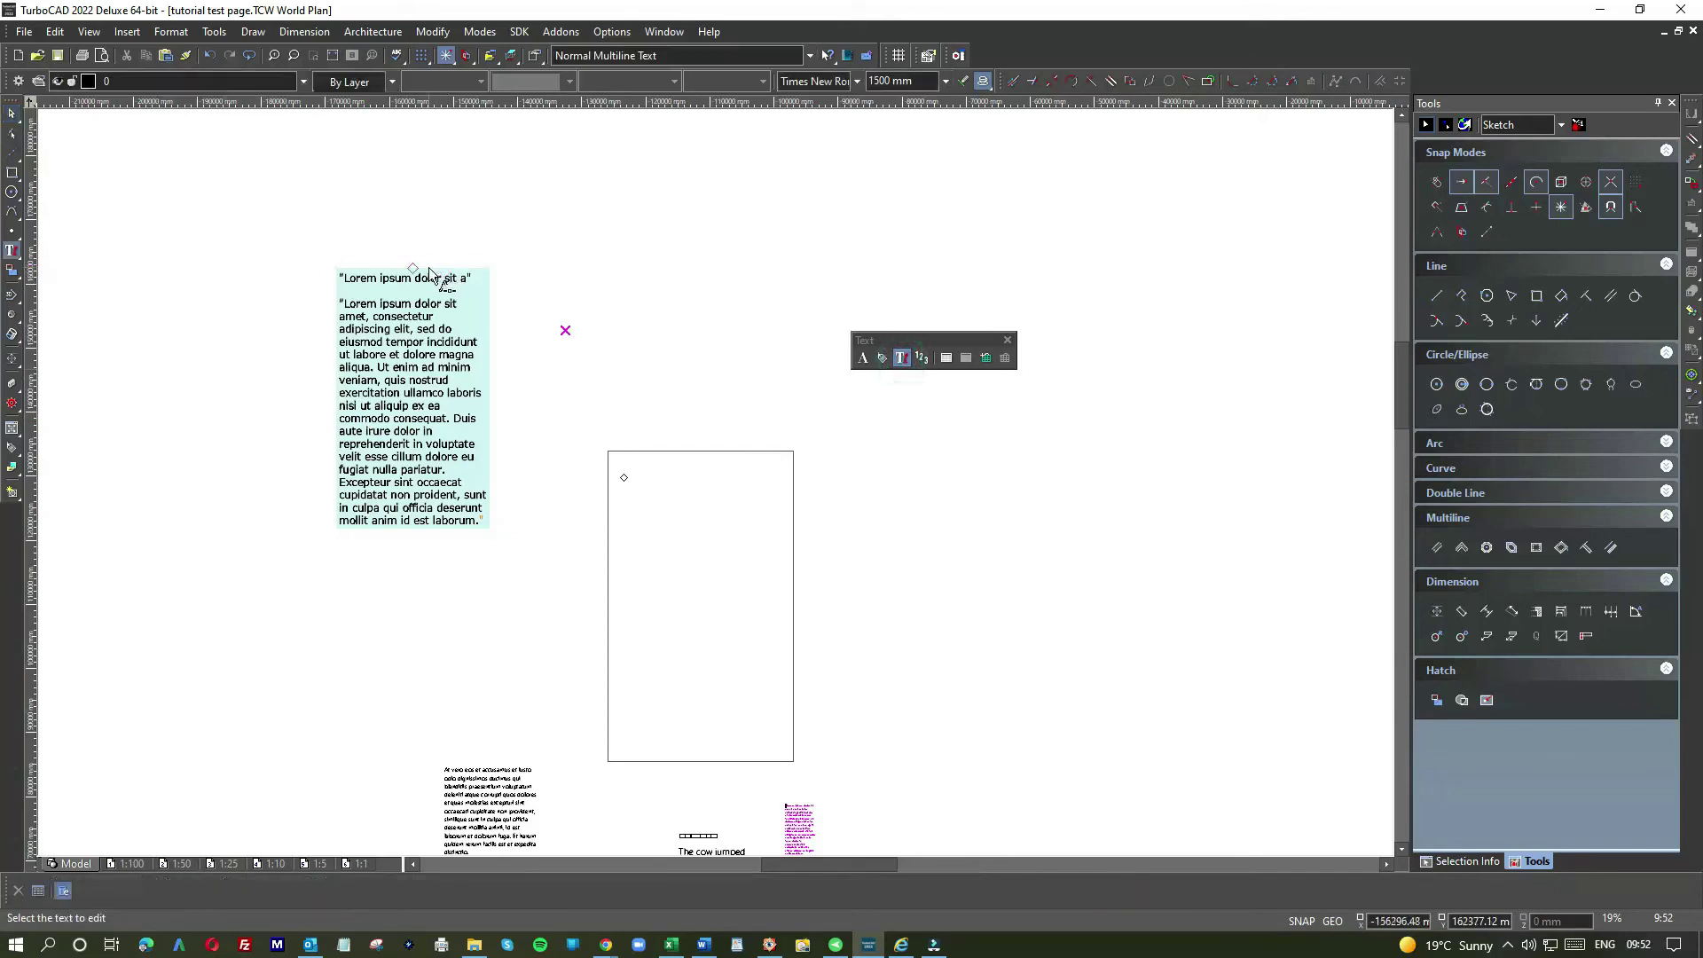
click(425, 274)
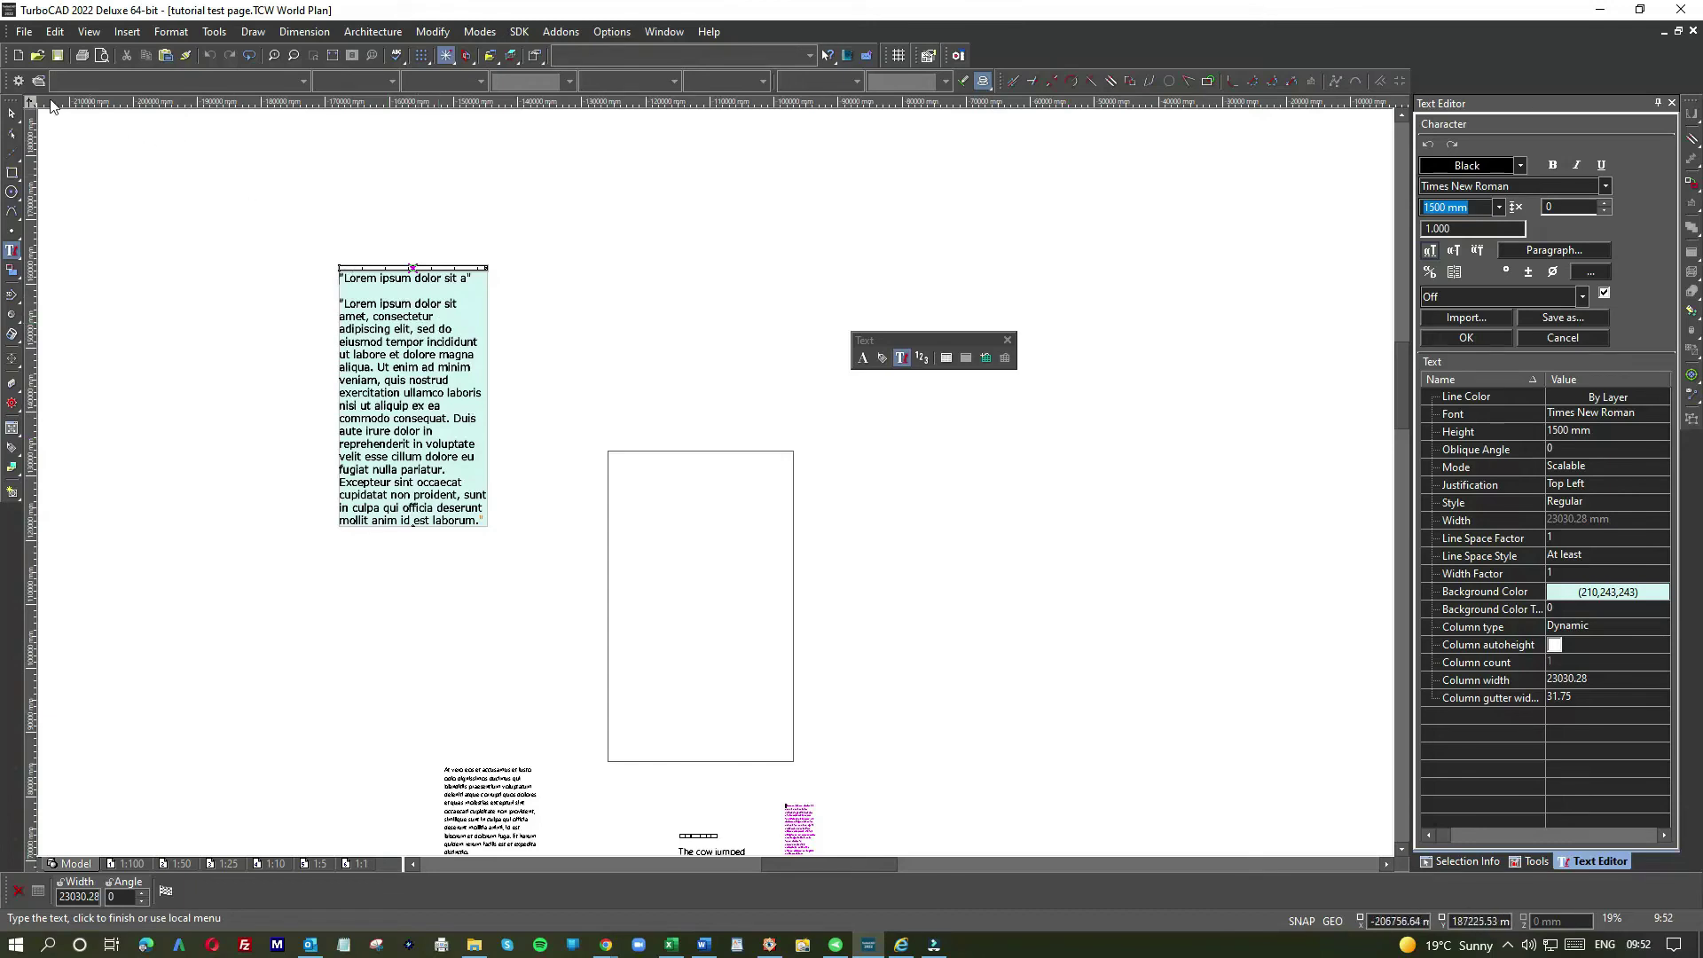
click(11, 113)
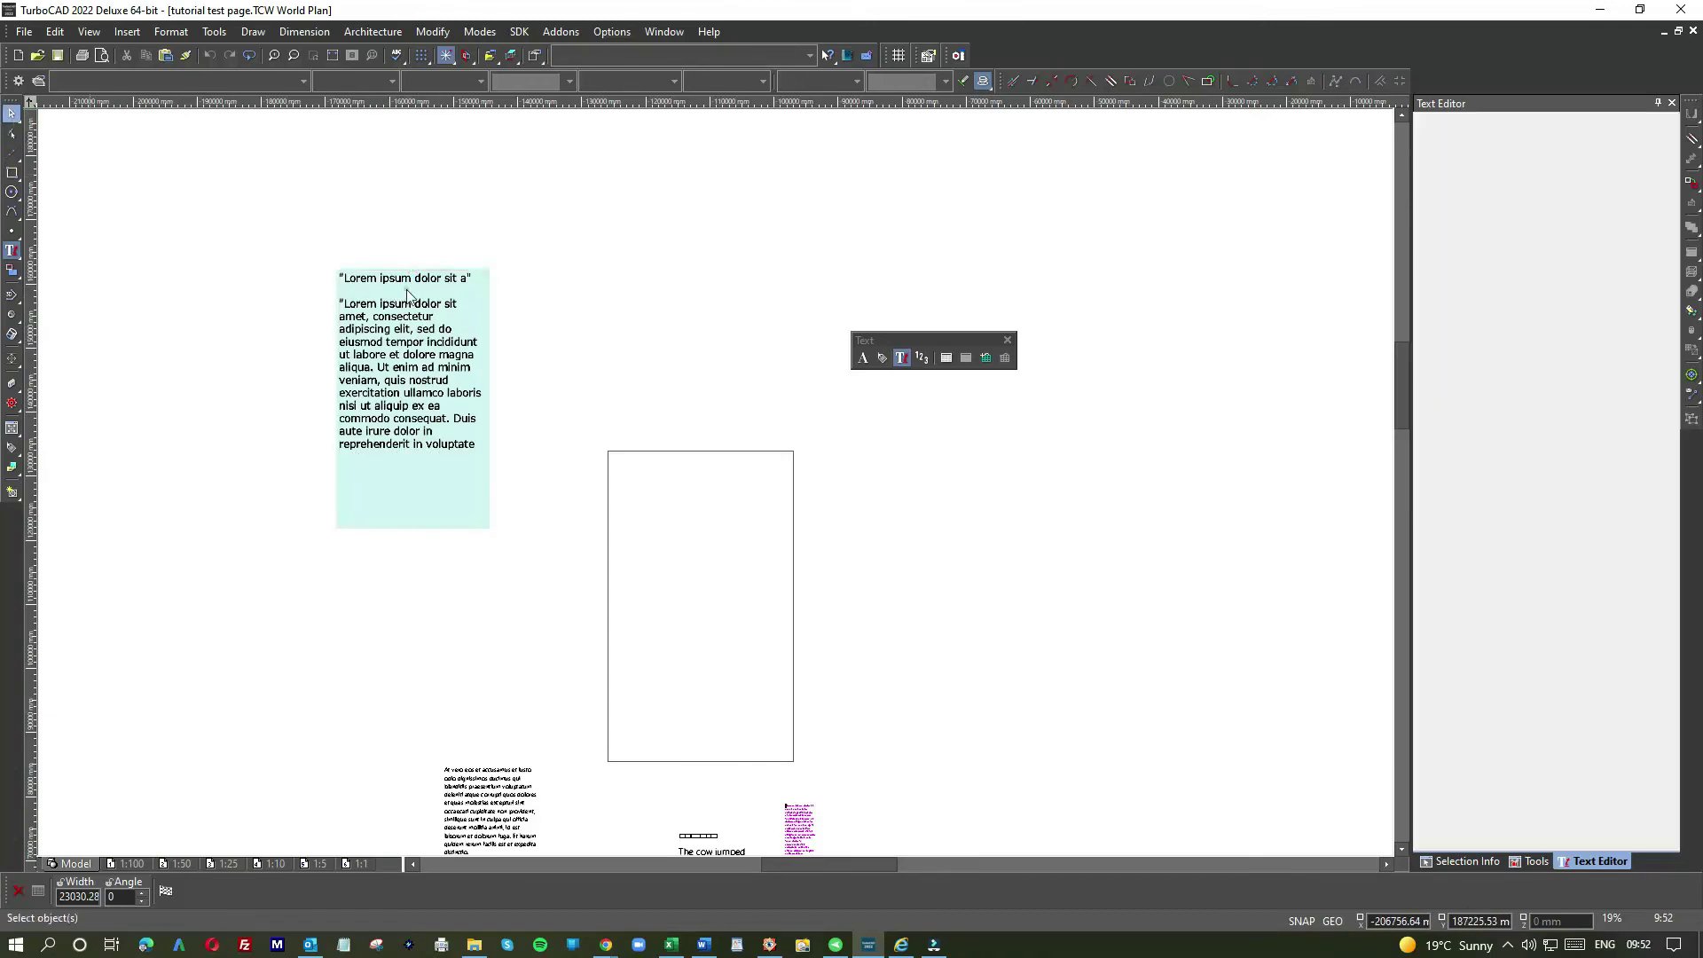
Move the cyan text block down beside the empty rectangle and remove the rectangle
click(405, 290)
drag(432, 282, 514, 475)
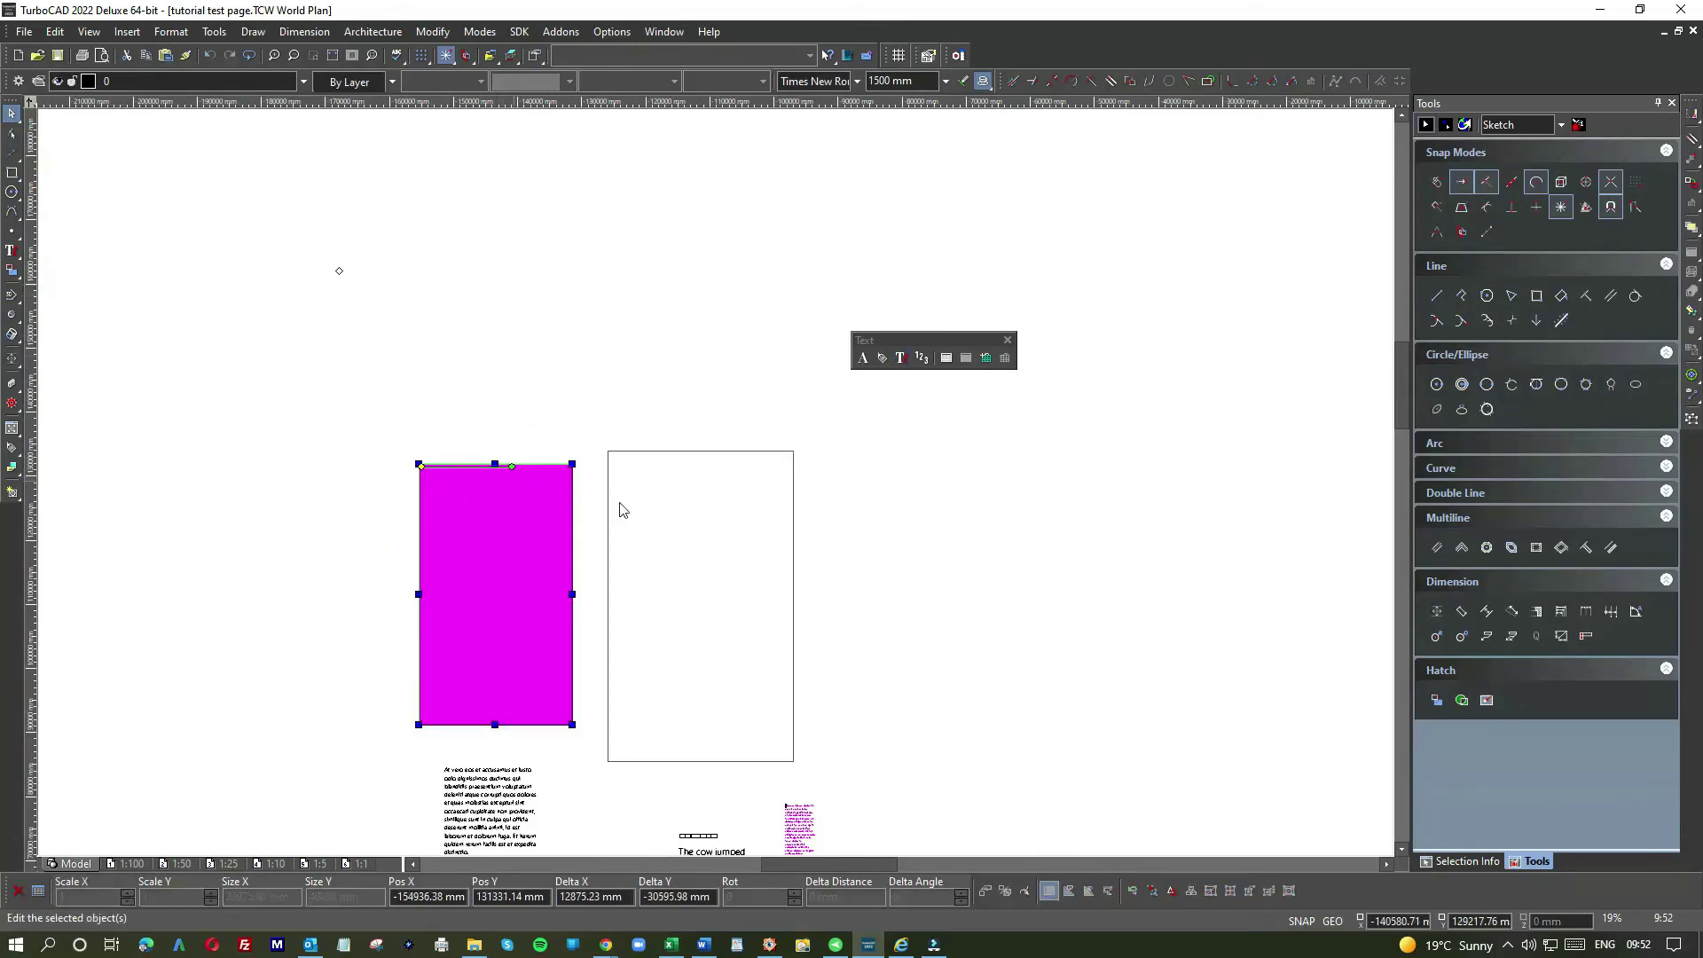
click(659, 453)
key(Escape)
scroll(715, 486, down, 3)
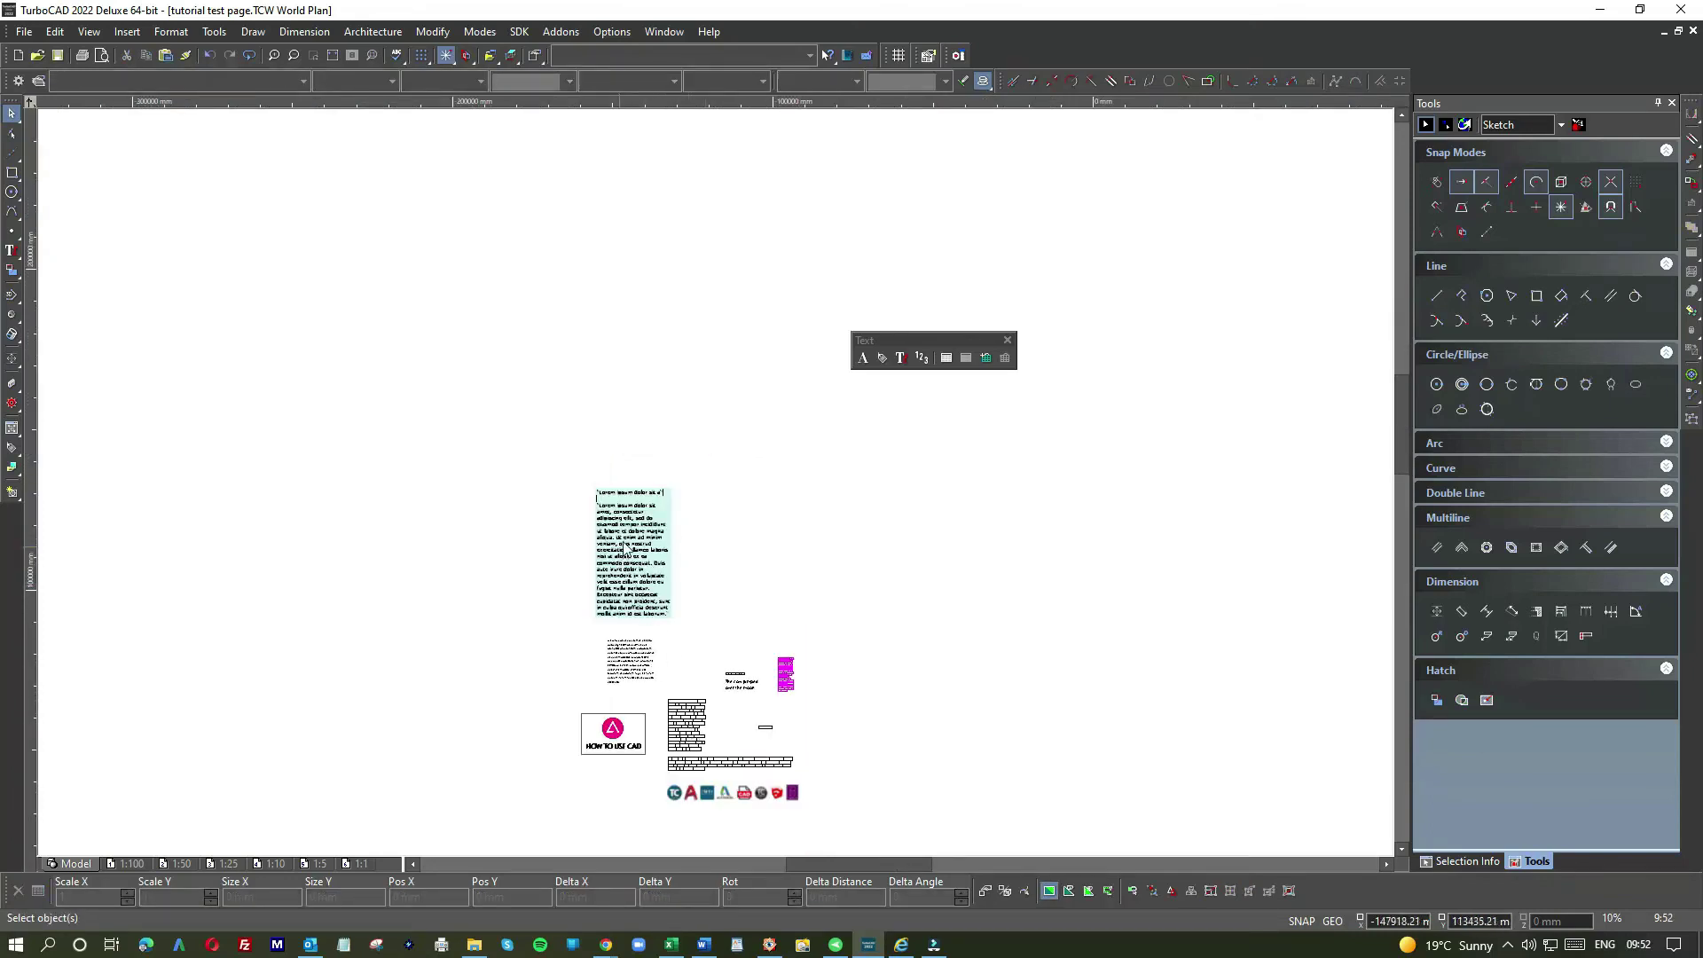
scroll(636, 592, up, 6)
scroll(768, 471, down, 3)
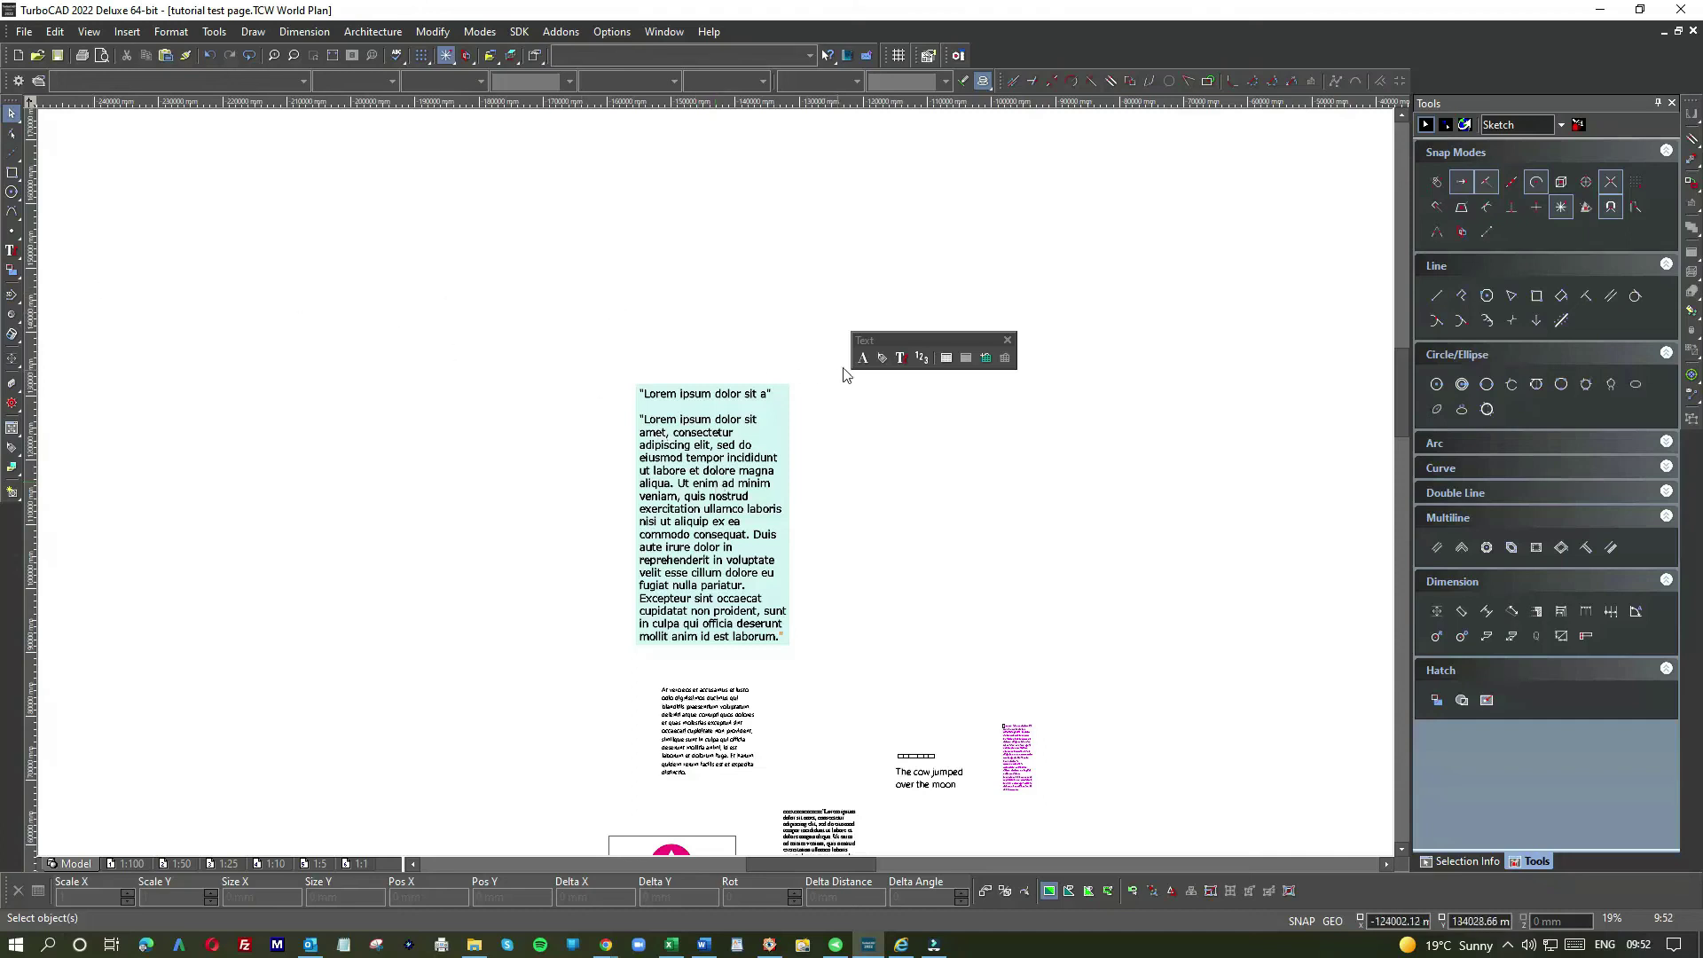
click(863, 358)
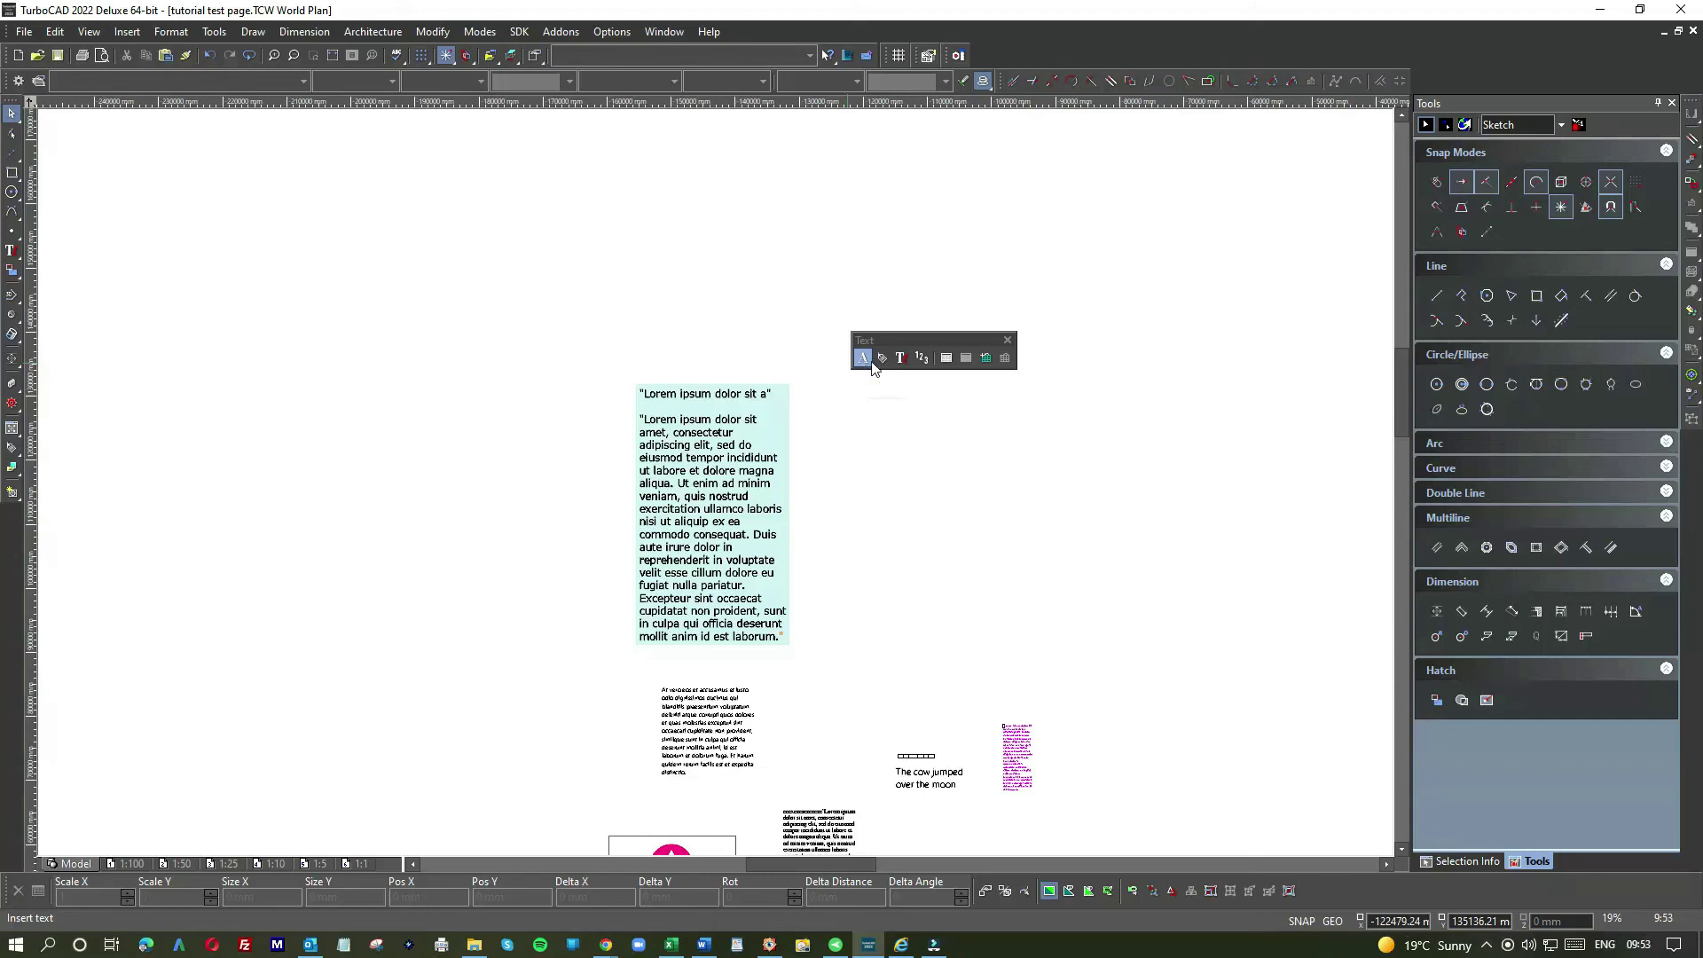
click(902, 359)
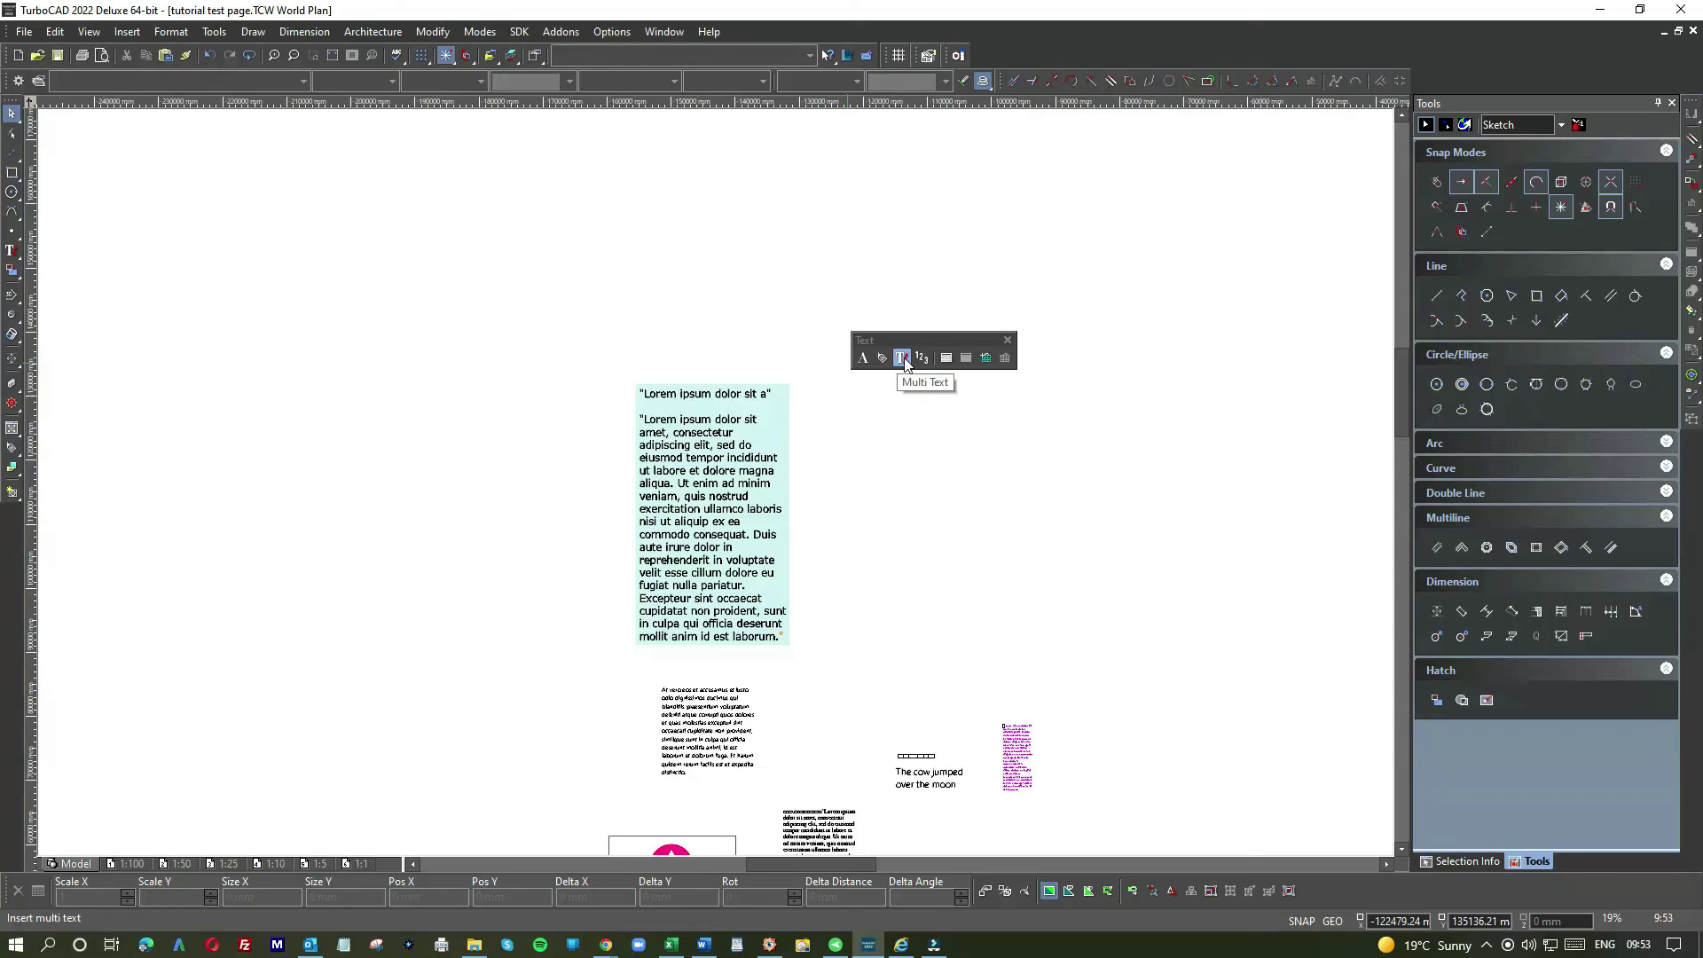
key(Escape)
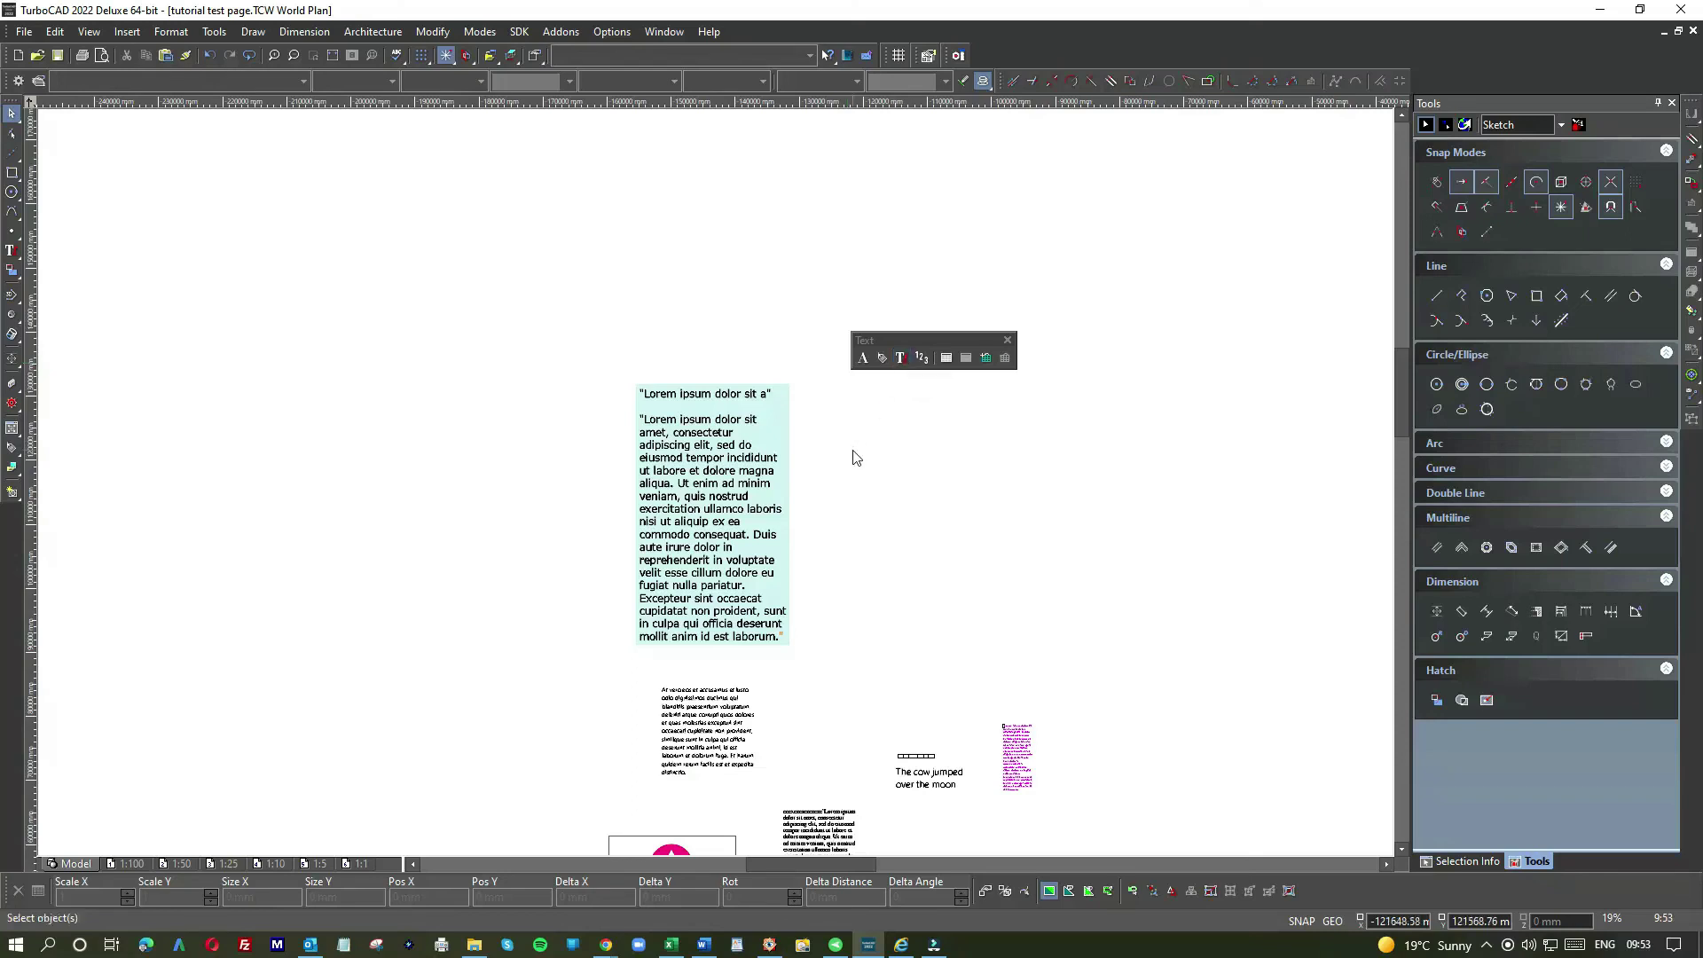